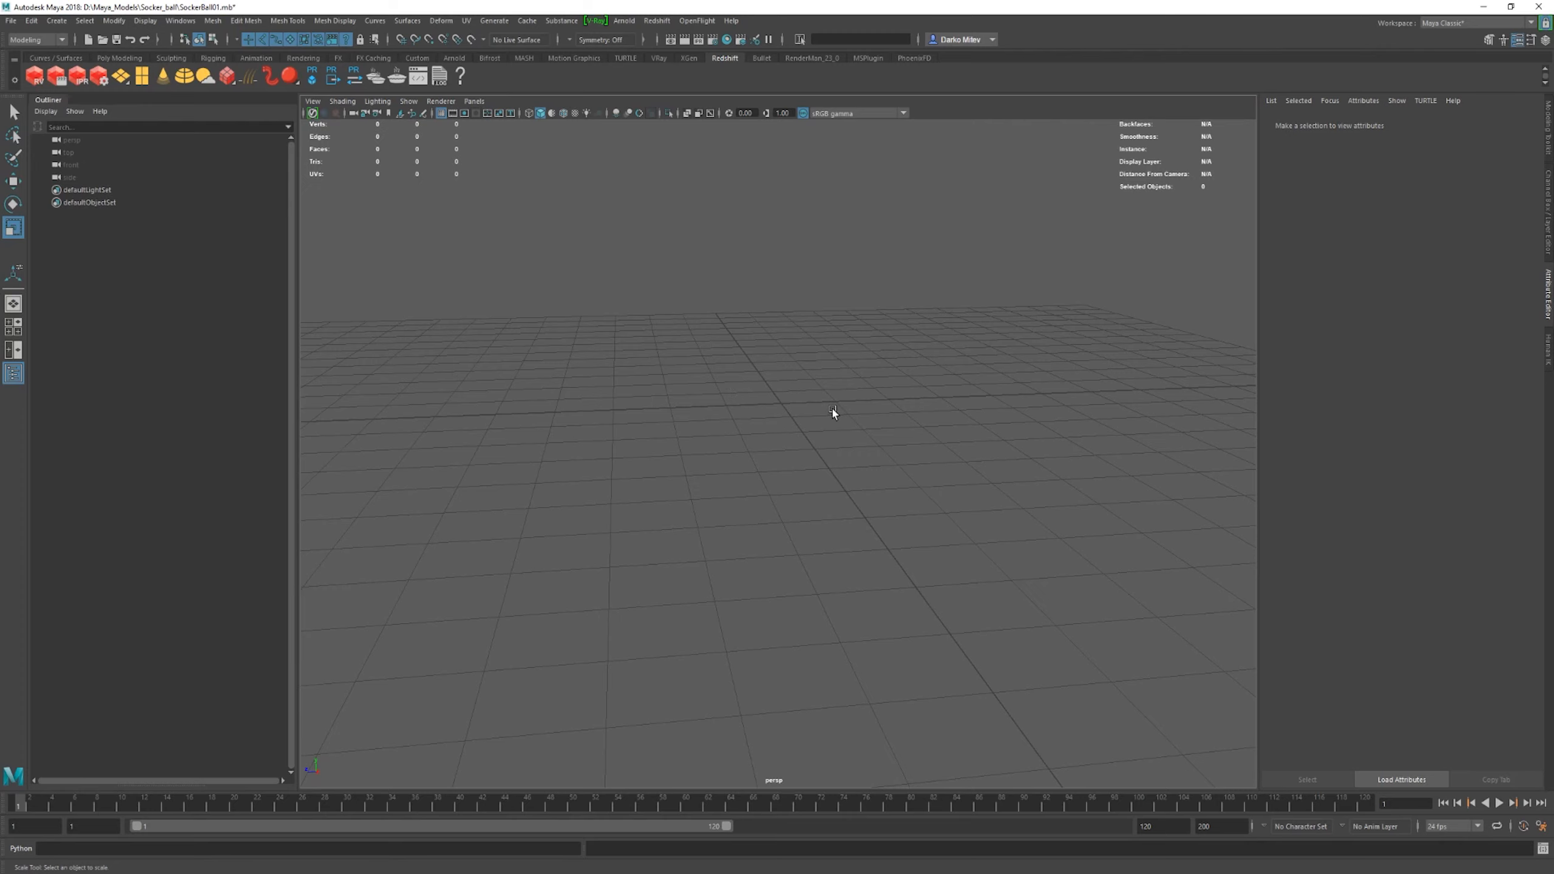
- Create a soccer ball polygon primitive at the origin and show its creation inputs, radius and side length
scroll(833, 412, "down", 2)
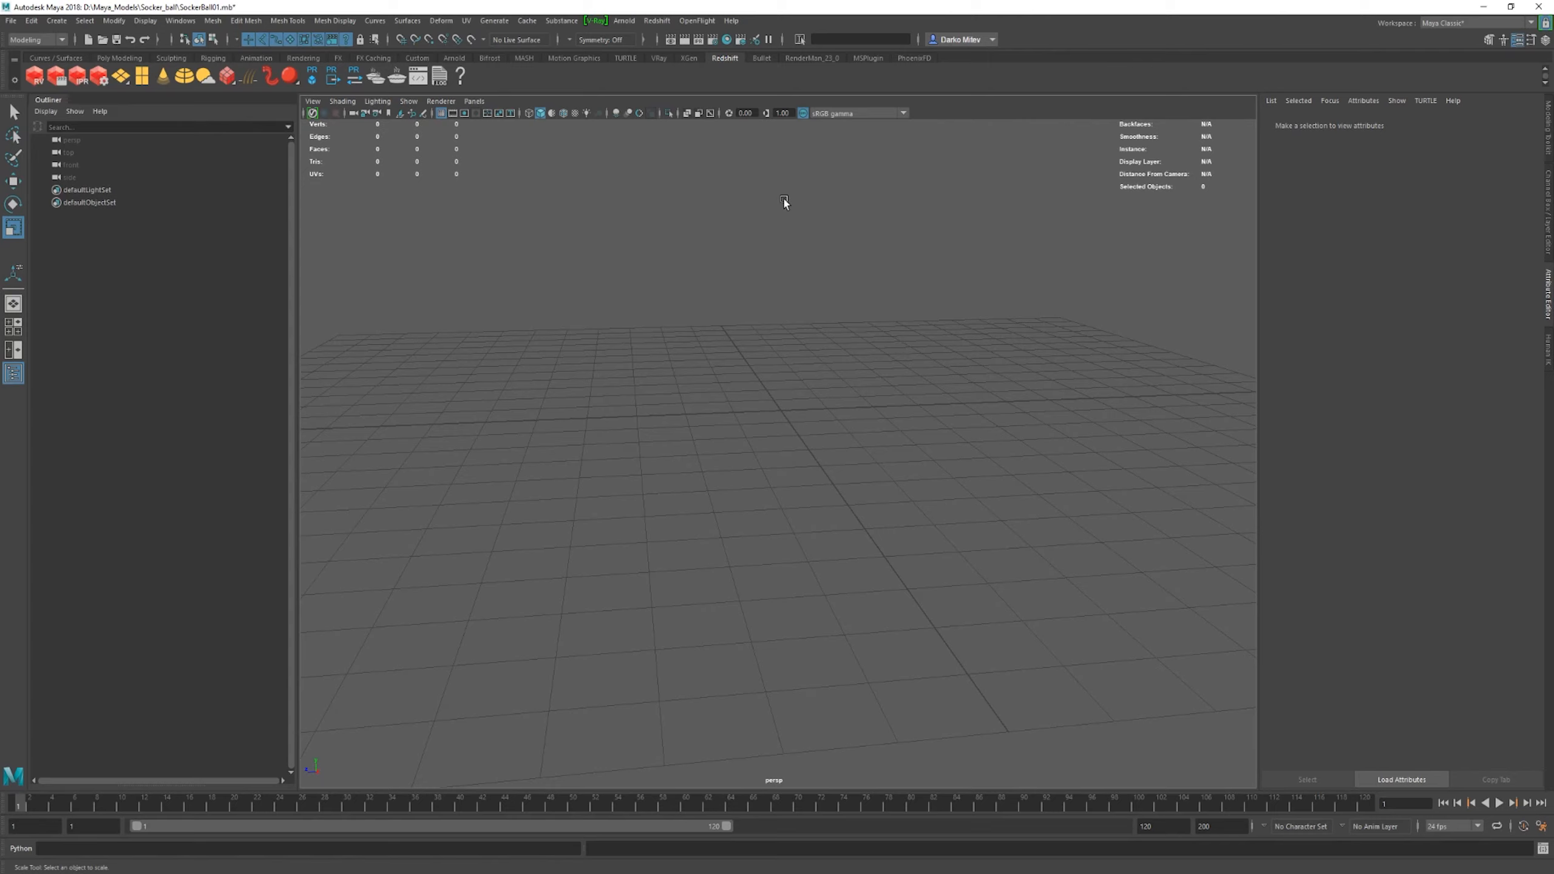
right_click(766, 205, "shift")
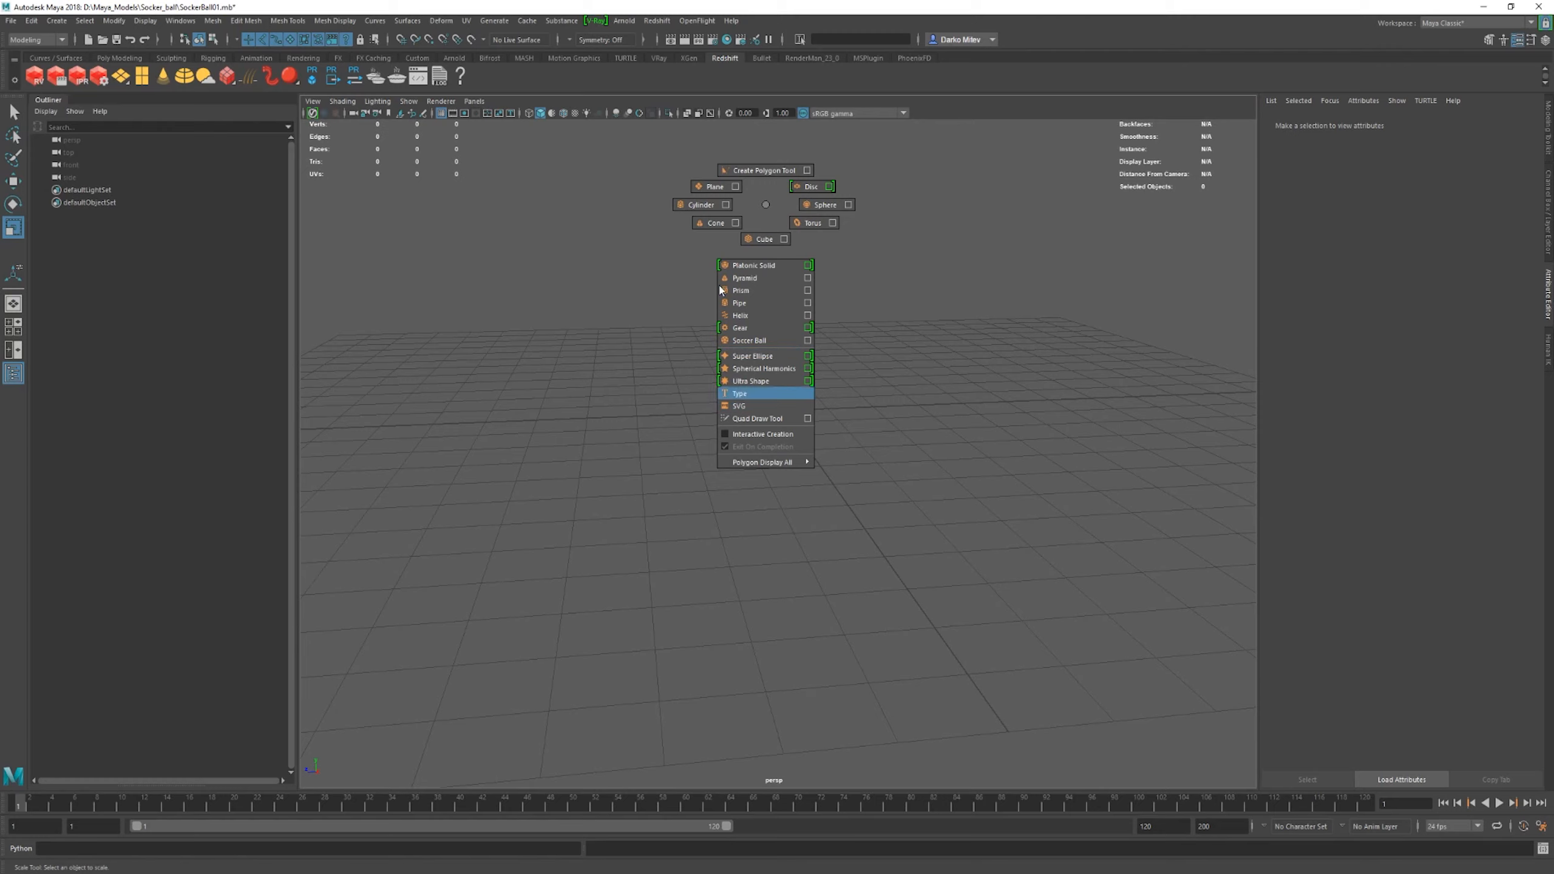
left_click(755, 343)
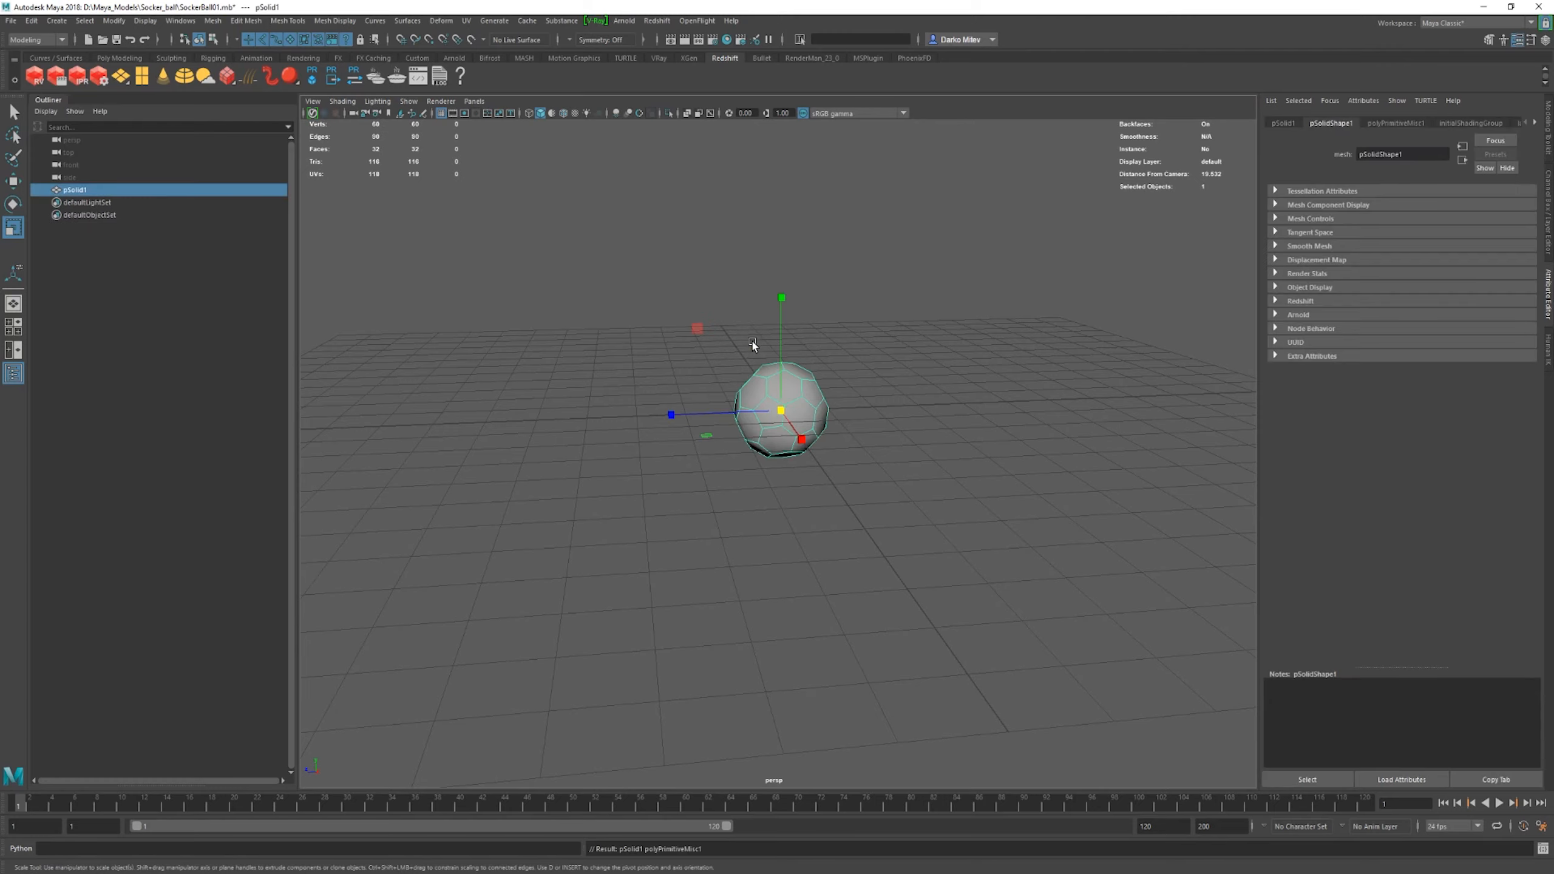
scroll(926, 530, "up", 8)
mouse_move(804, 371)
left_mouse_down("alt")
mouse_move(576, 364)
mouse_move(576, 383)
mouse_move(846, 391)
mouse_move(815, 396)
left_mouse_up("alt")
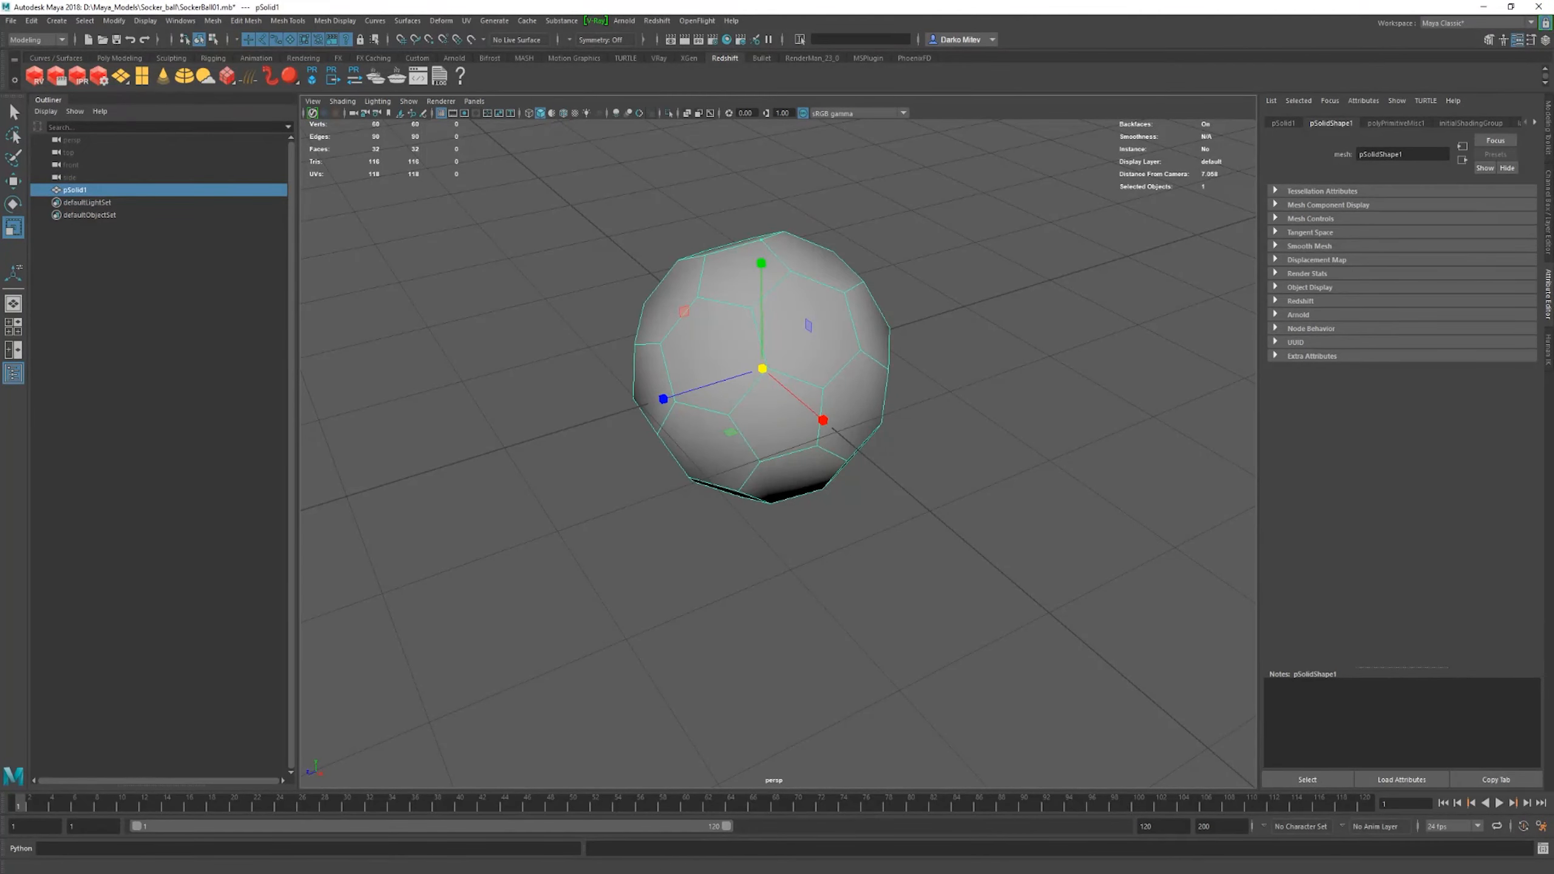
left_click(1545, 39)
left_click(1385, 267)
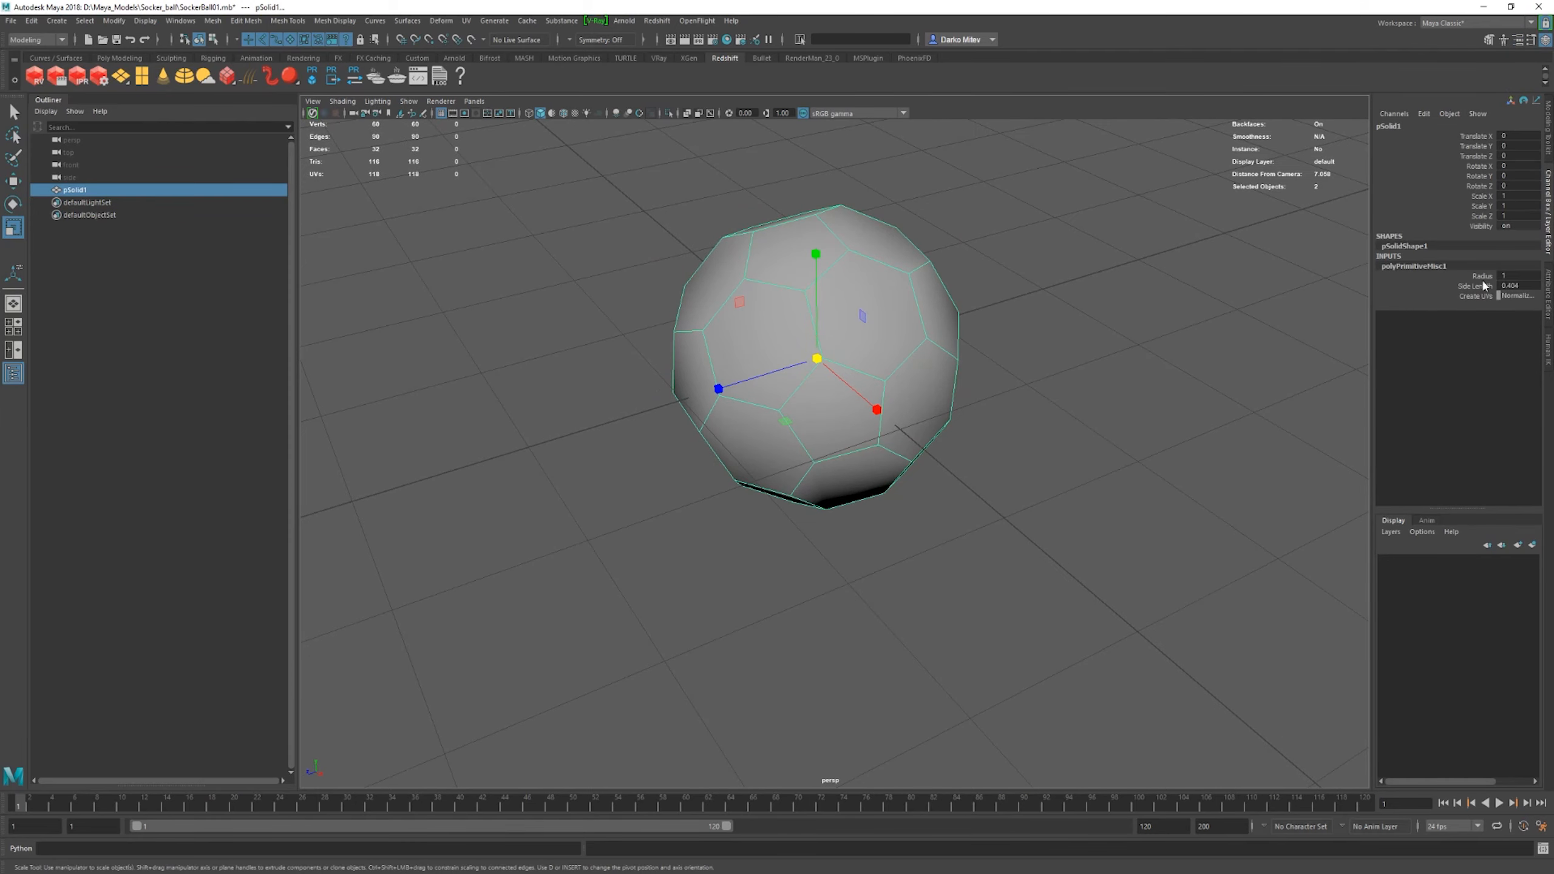
left_click_drag(1054, 308, 877, 244, "alt")
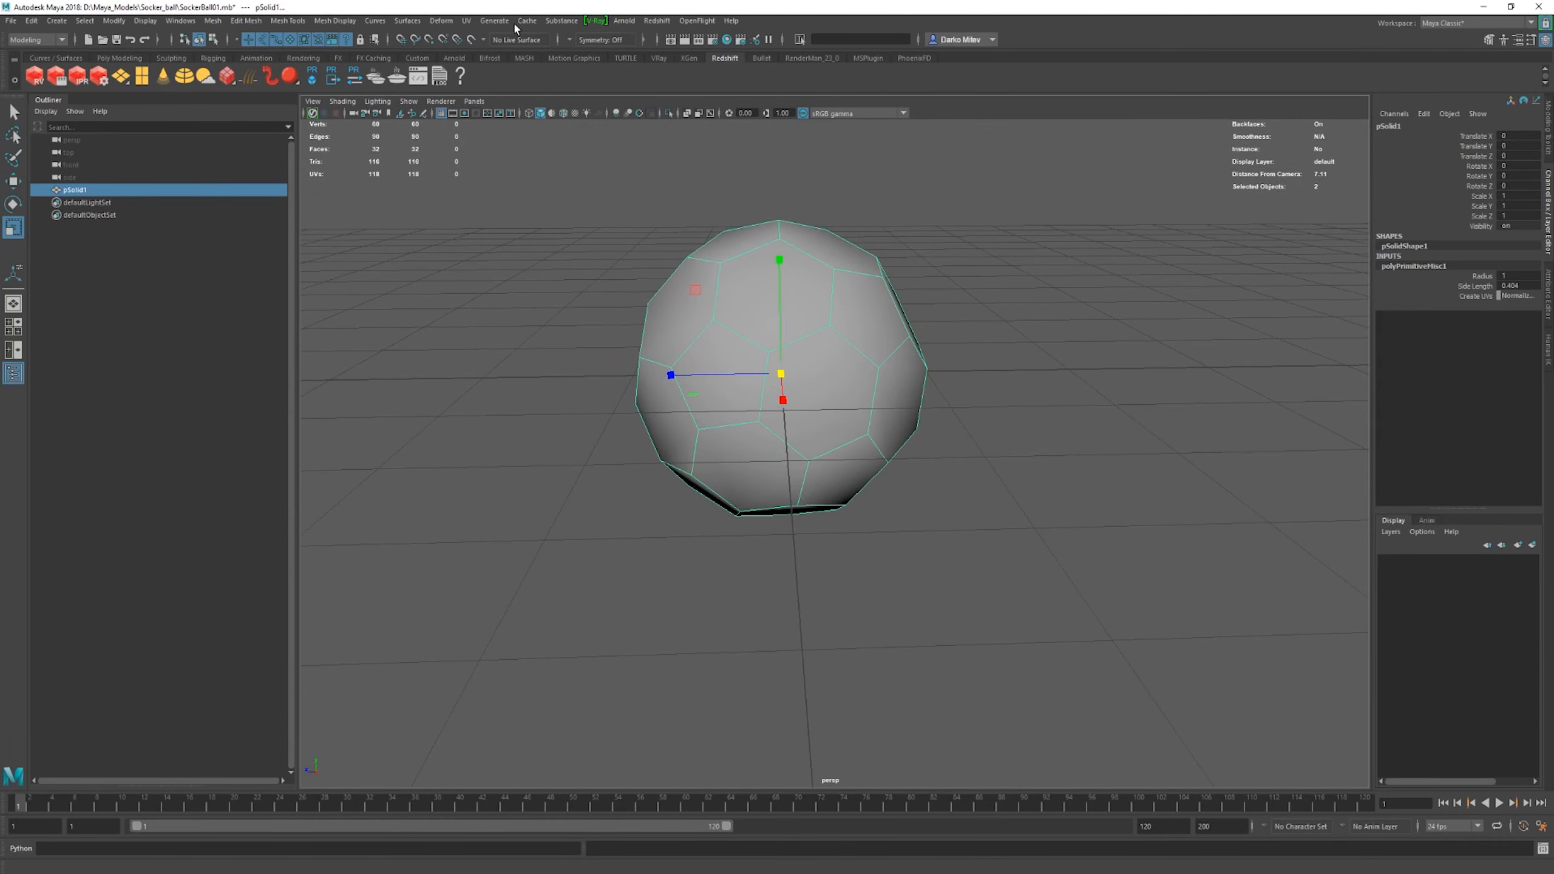
- Open the UV Editor for the ball and examine its full UV layout of pentagons and hexagons
left_click(470, 23)
left_click(502, 49)
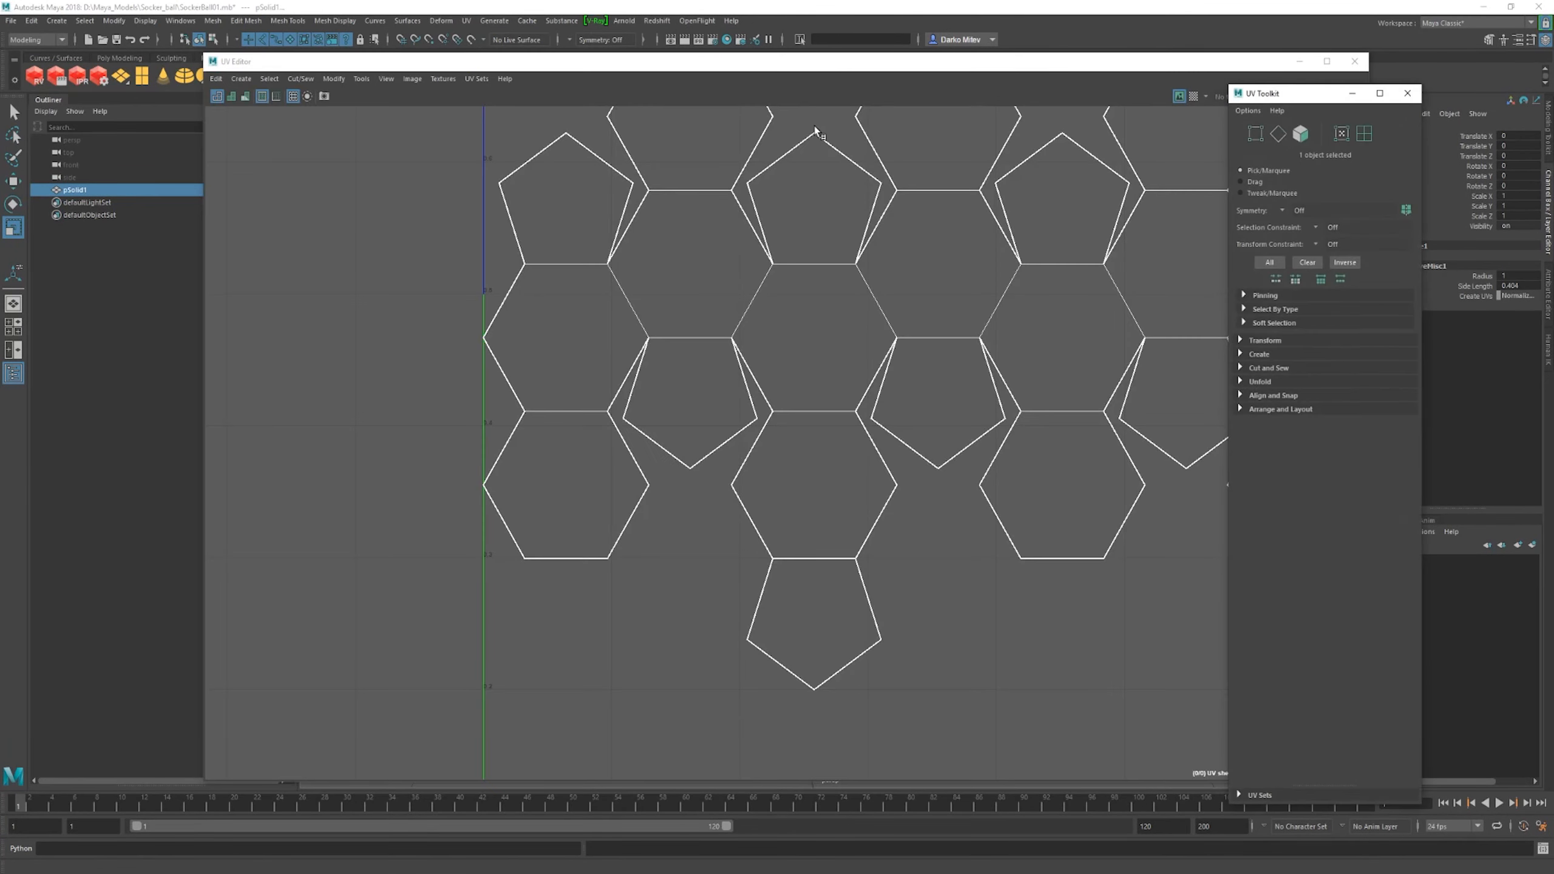
scroll(830, 333, "down", 2)
middle_click_drag(978, 328, 573, 420, "alt")
scroll(846, 385, "down", 1)
middle_click_drag(846, 384, 911, 369, "alt")
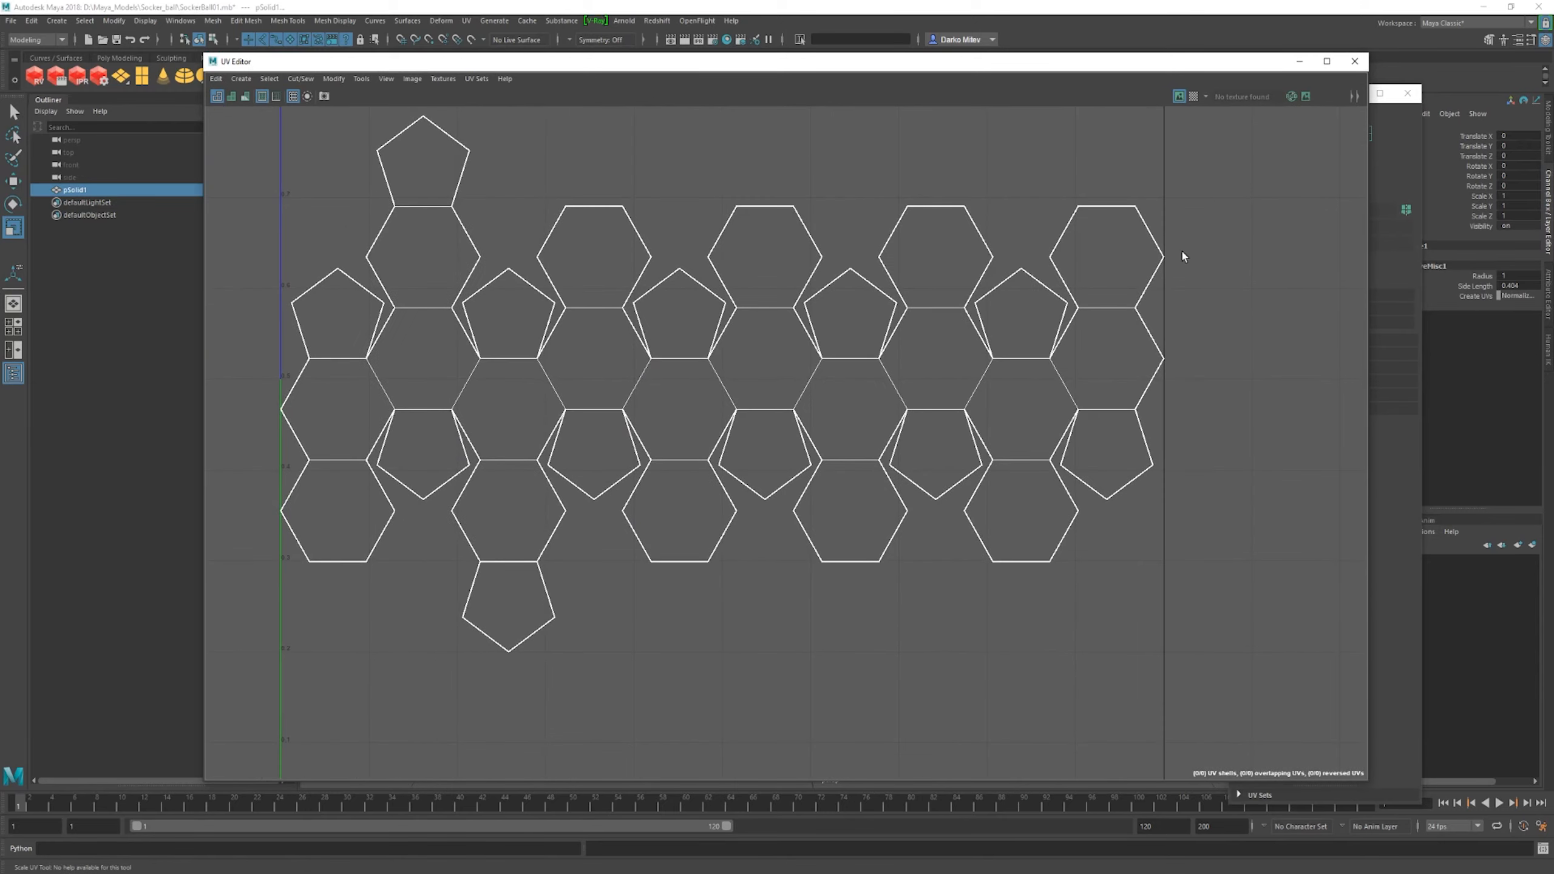
- Dock the UV Toolkit beside the UV Editor in one window, narrow the toolkit slightly and minimize the combined window
left_click_drag(1217, 69, 1150, 77)
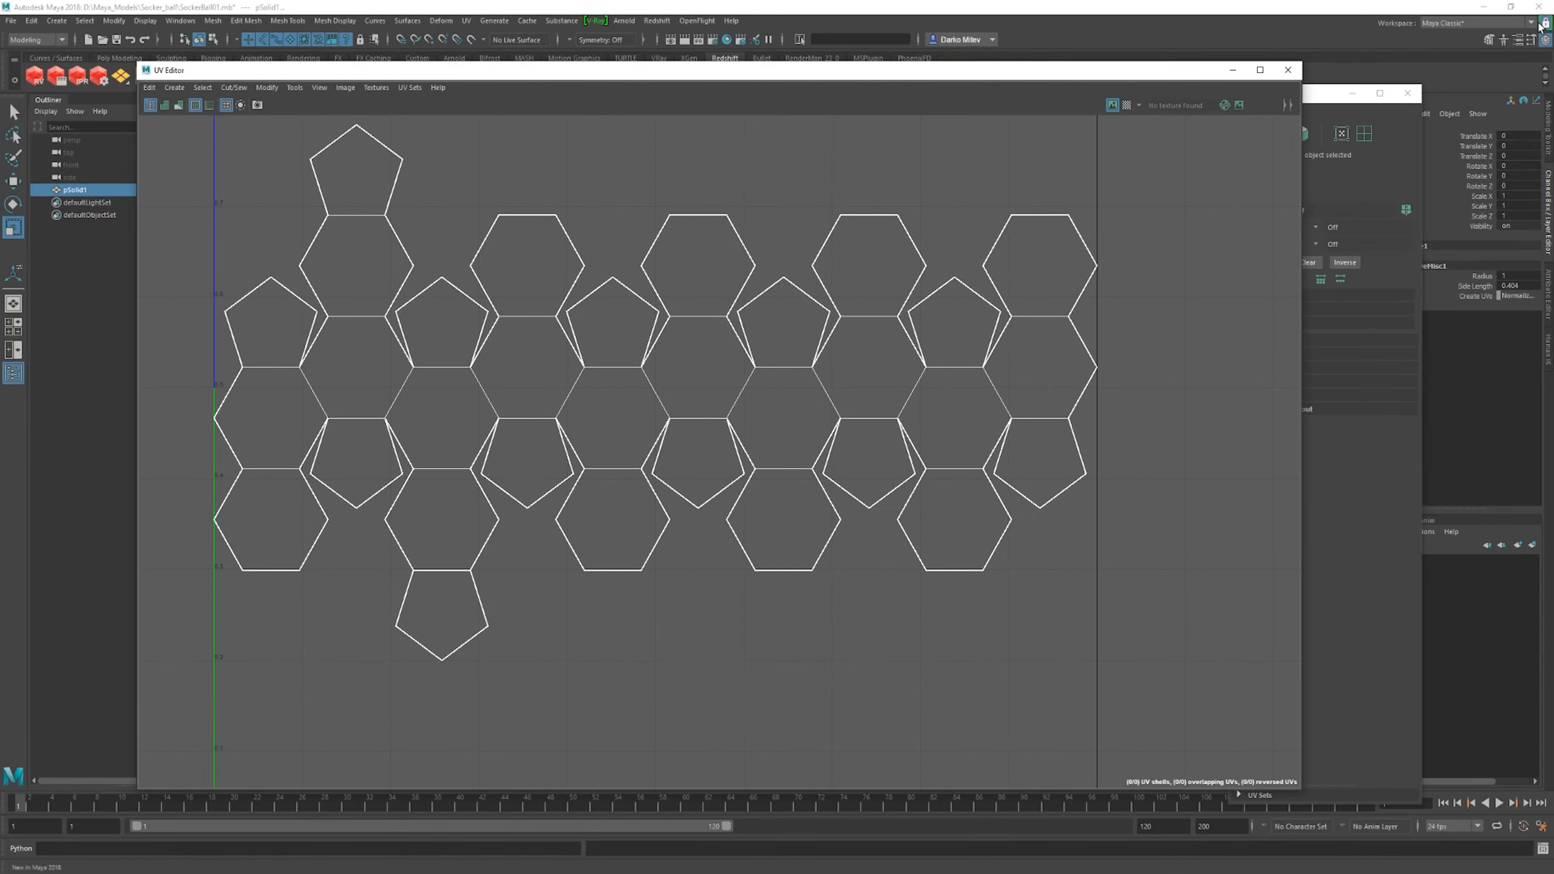
left_click_drag(1336, 98, 1300, 112)
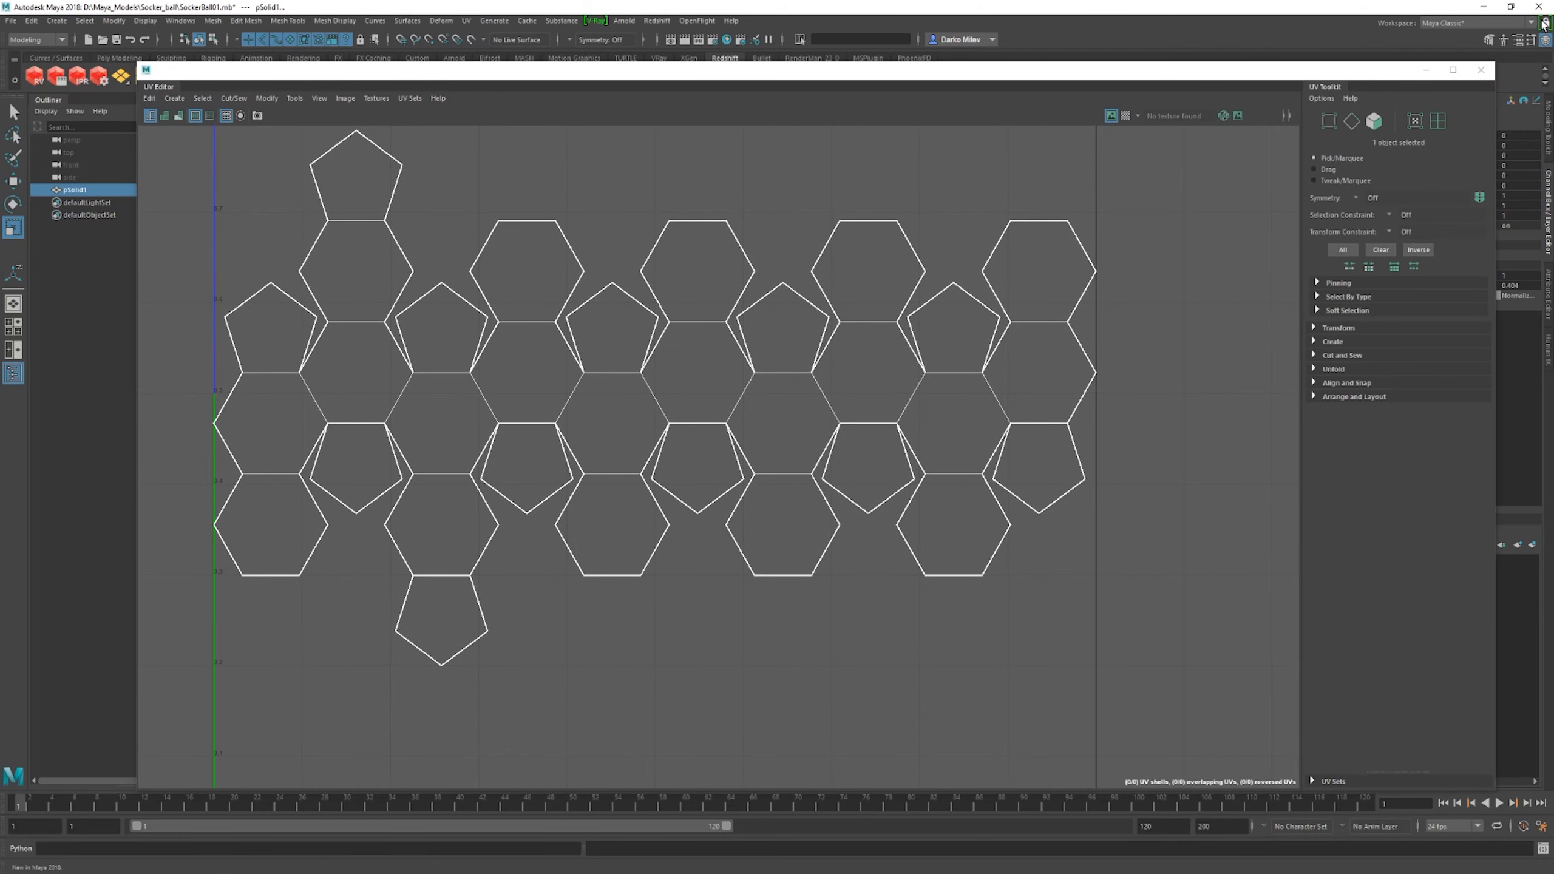
mouse_move(1299, 82)
left_mouse_down()
mouse_move(1226, 85)
mouse_move(1316, 87)
left_mouse_up()
scroll(726, 360, "down", 2)
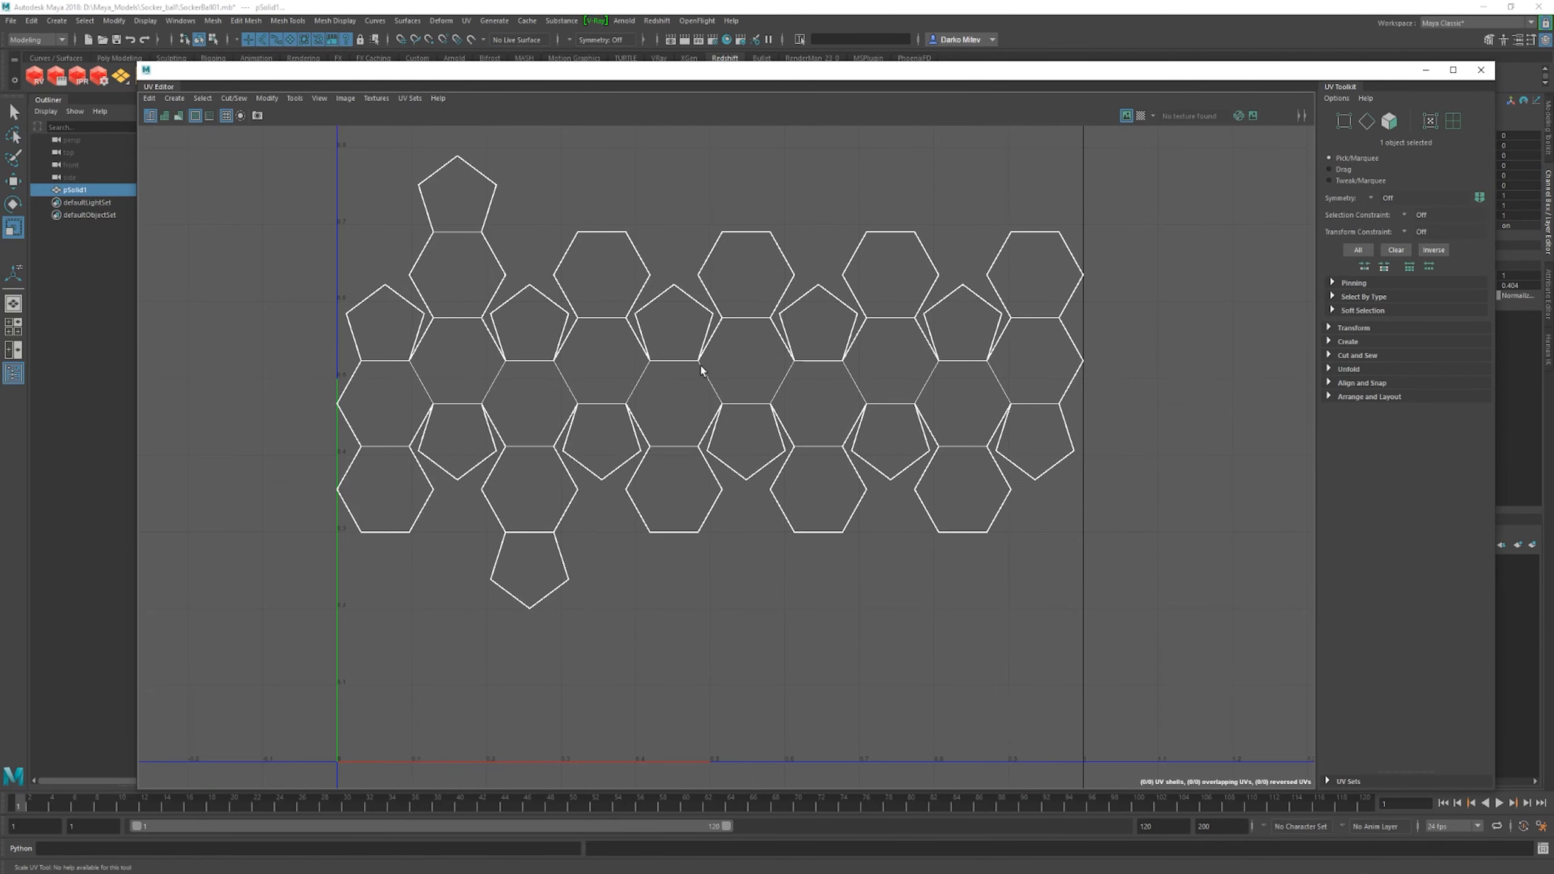
middle_click_drag(726, 360, 894, 329, "alt")
scroll(770, 276, "down", 1)
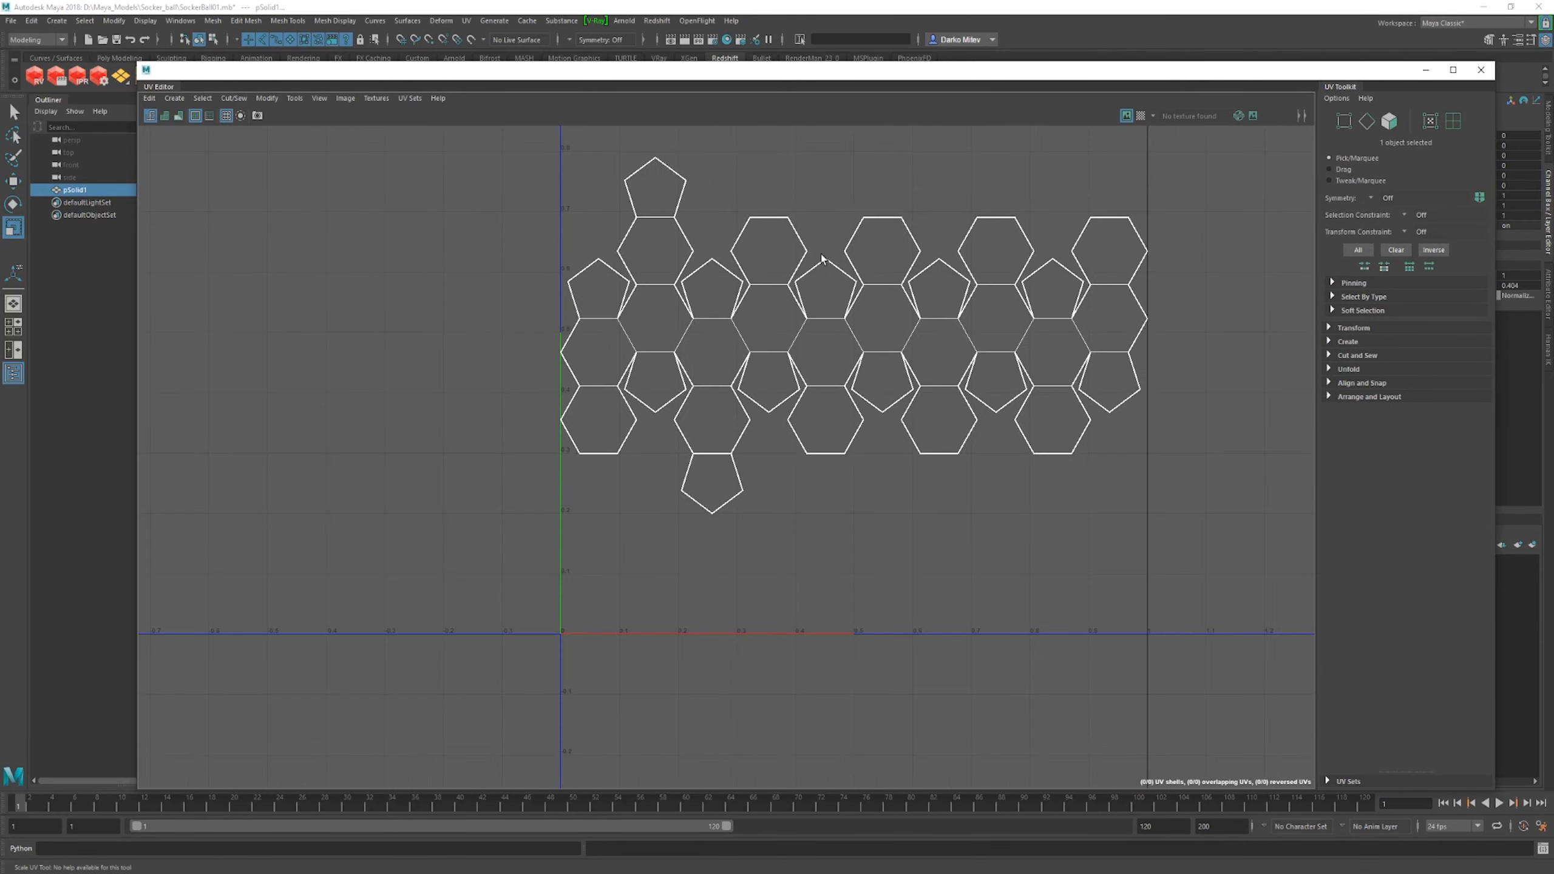
scroll(643, 461, "down", 1)
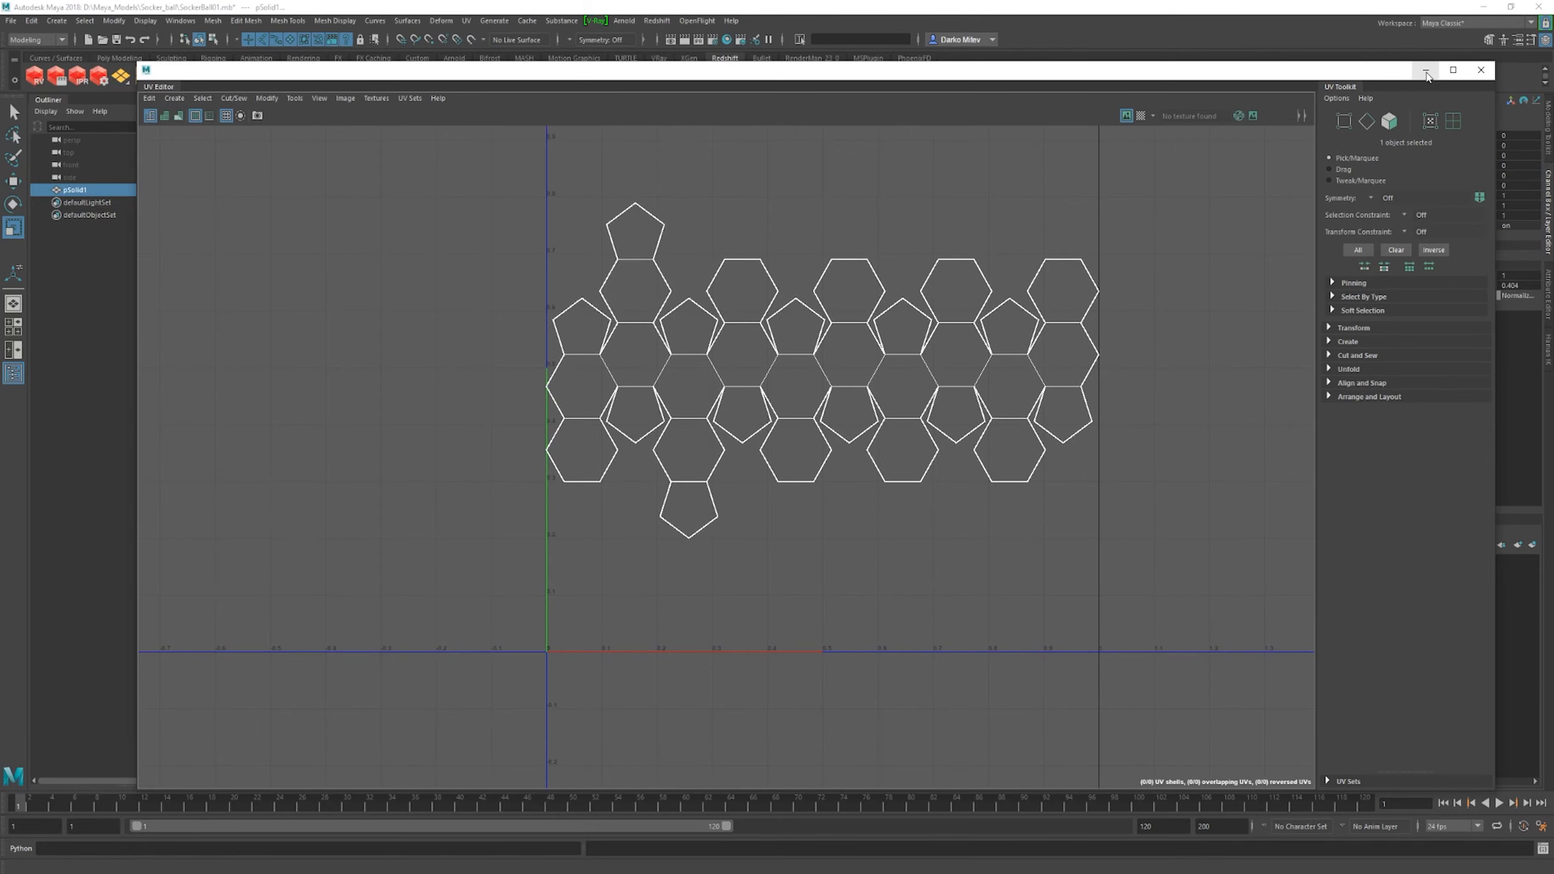
left_click(1425, 69)
- Assign a new RedshiftMaterial to the whole soccer ball
left_click_drag(851, 344, 947, 333, "alt")
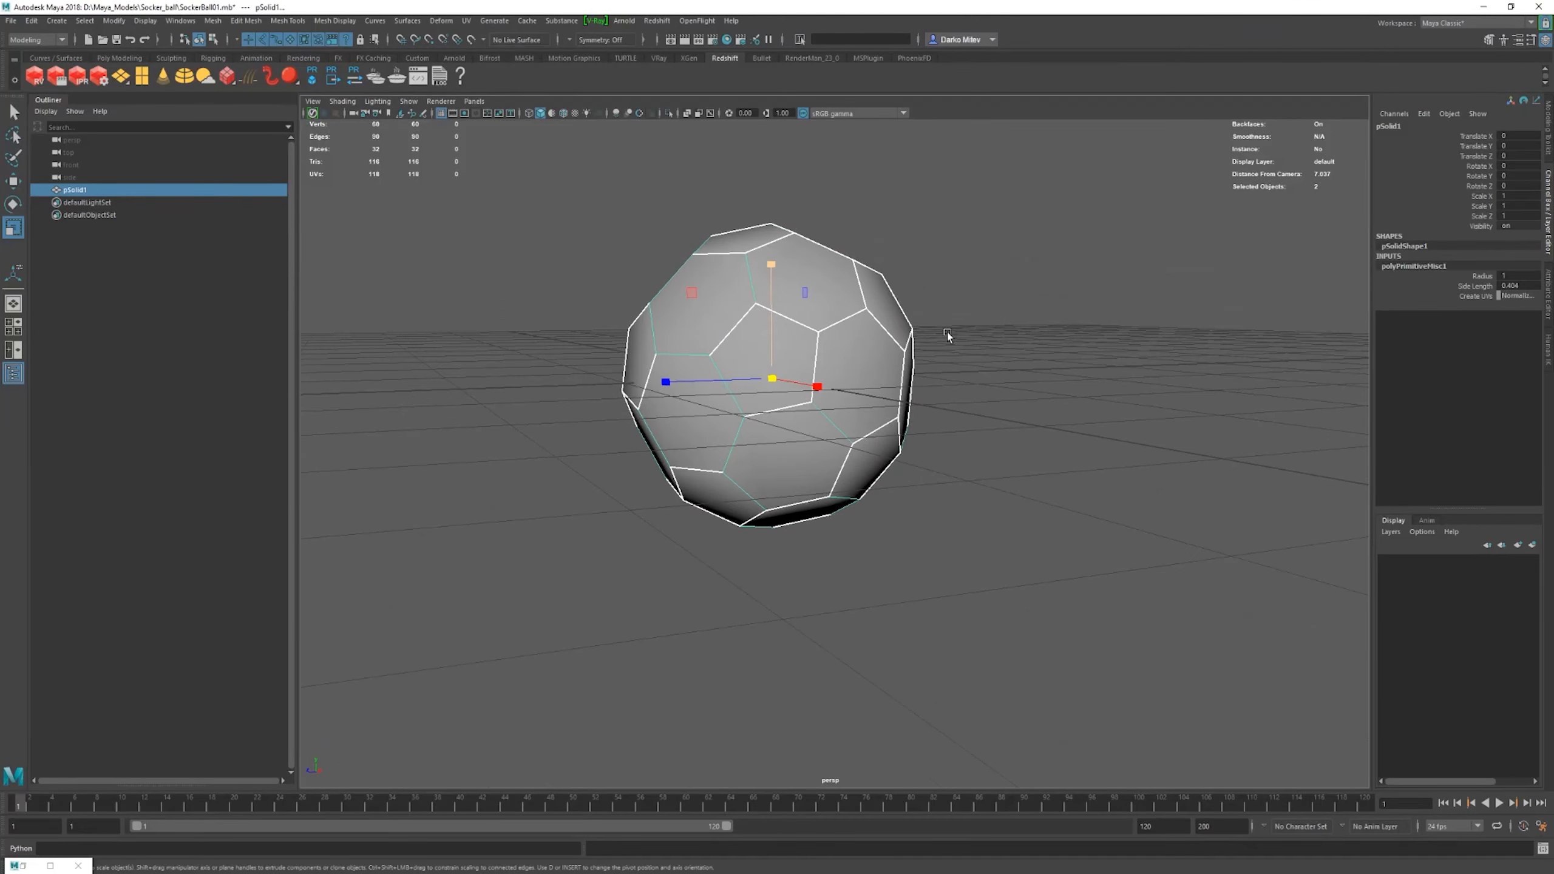
left_click(947, 334)
left_click(812, 347)
right_click_drag(799, 281, 805, 606)
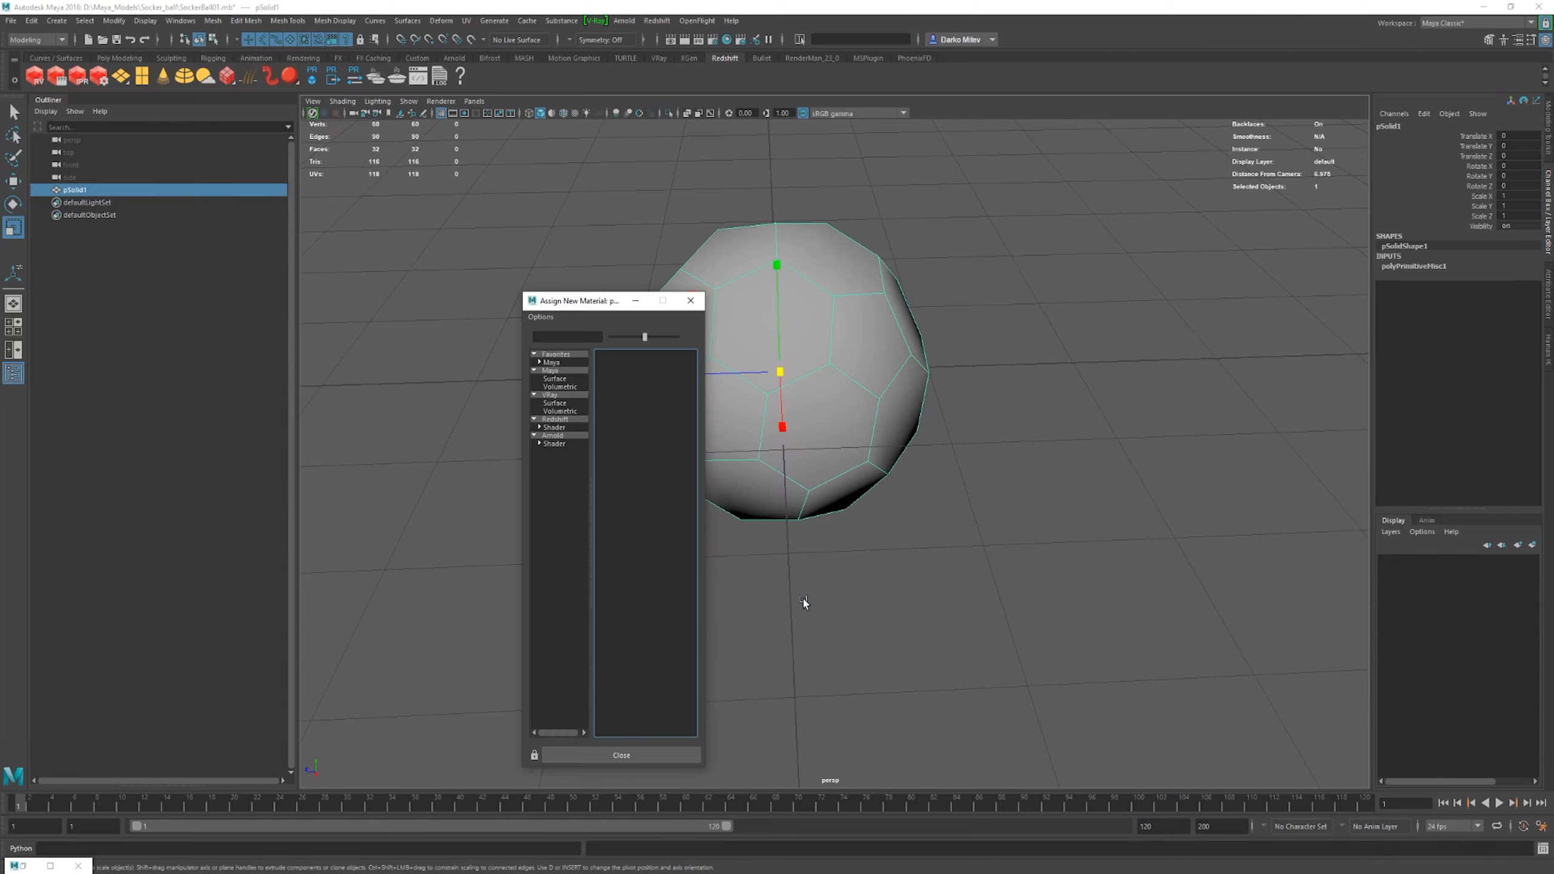
left_click(555, 419)
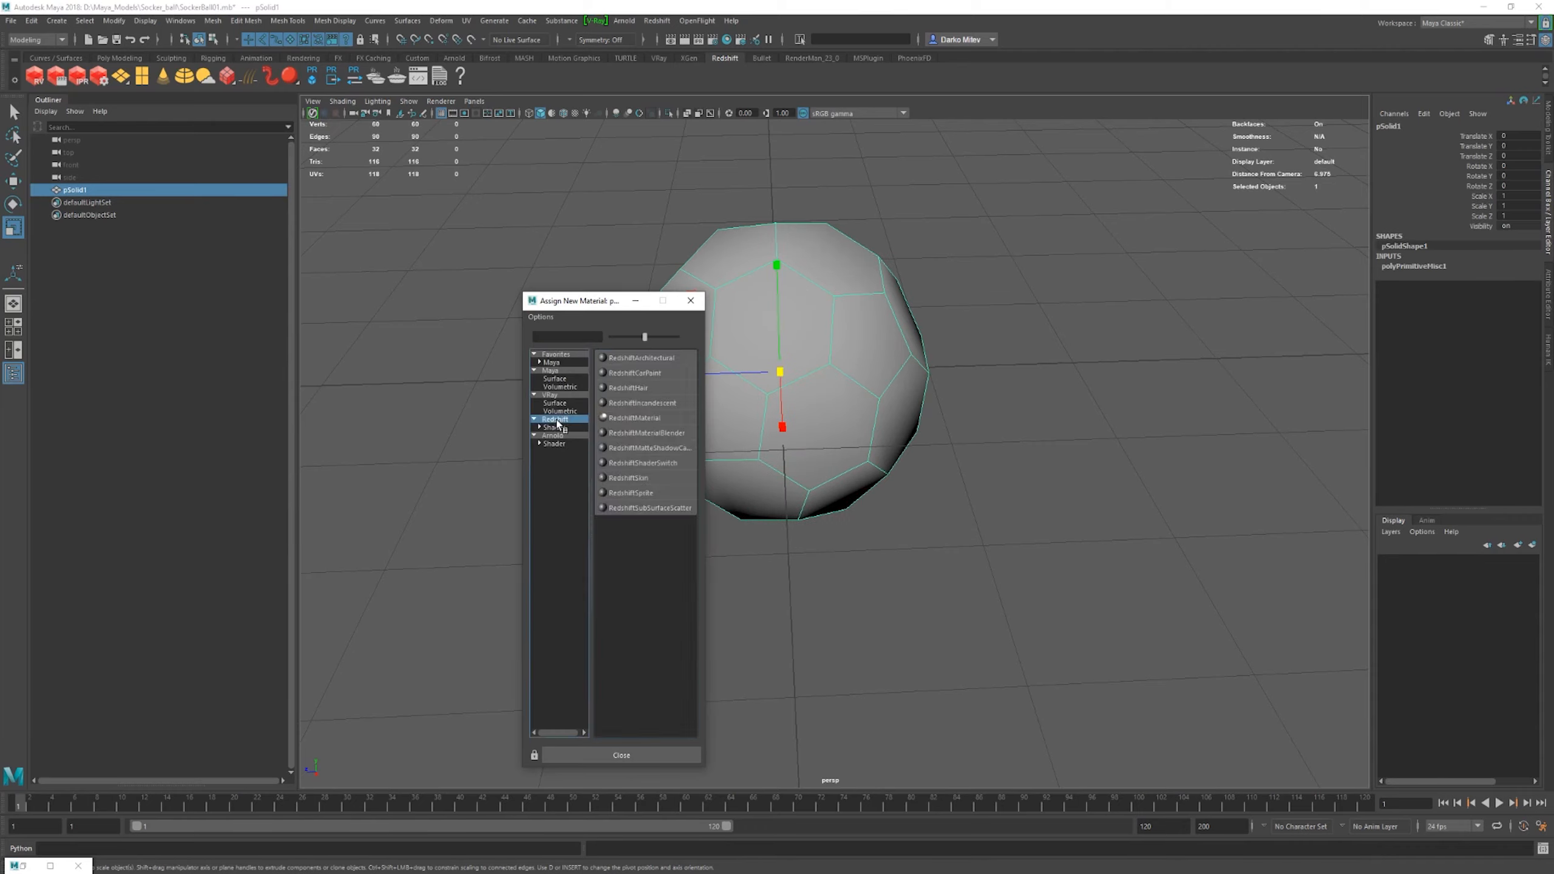
left_click(634, 421)
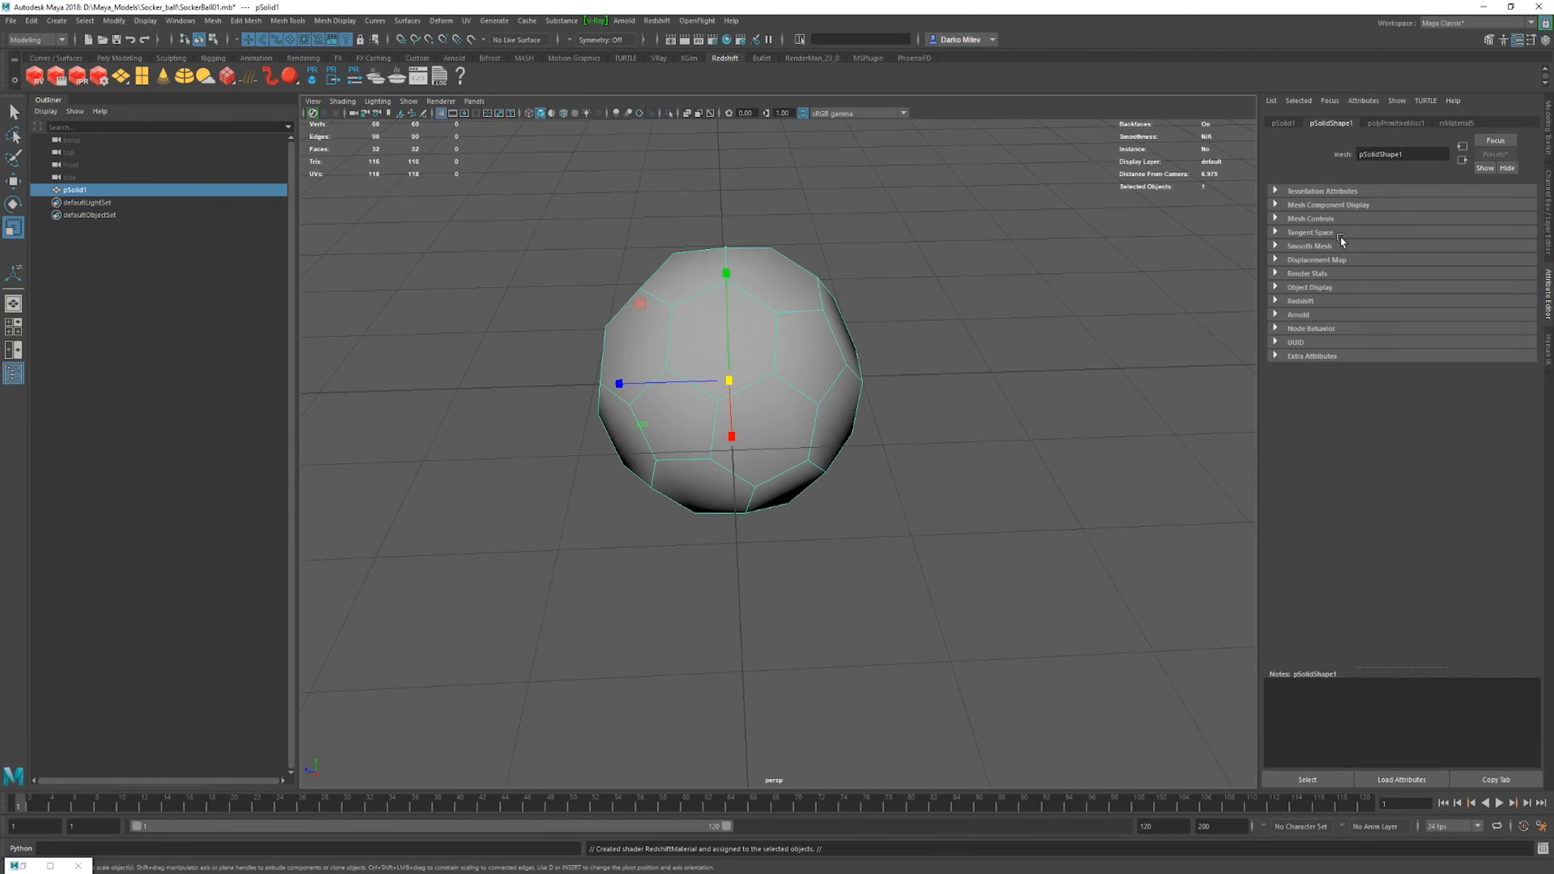
- Set the reflection roughness of the ball's base Redshift material to 0.6
left_click(1457, 123)
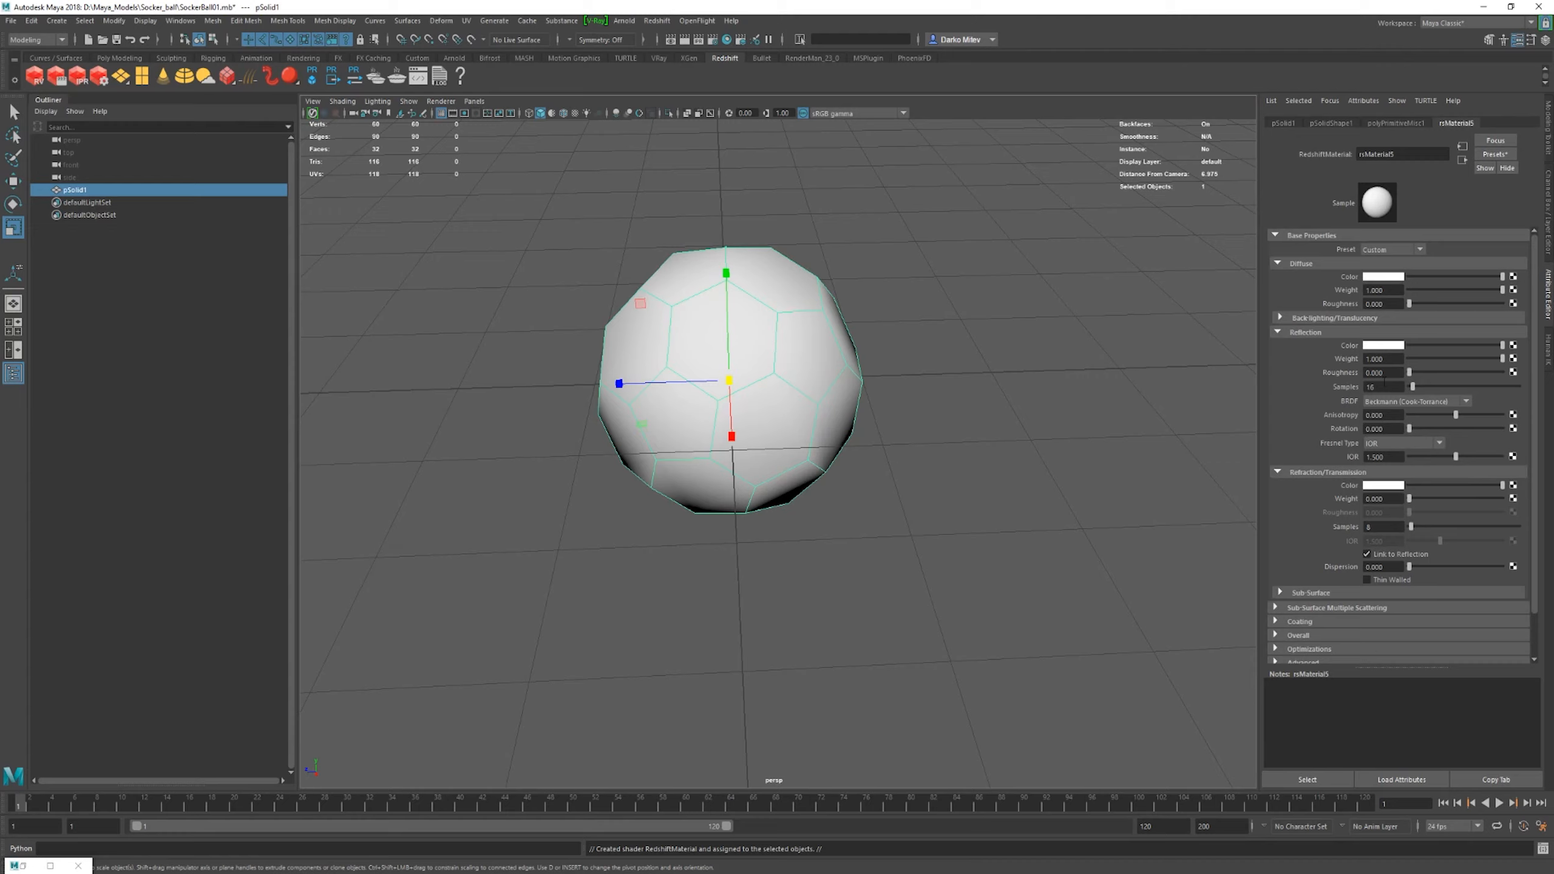
left_click(1383, 374)
type("0.6")
key("Return")
left_click_drag(995, 364, 556, 606, "alt")
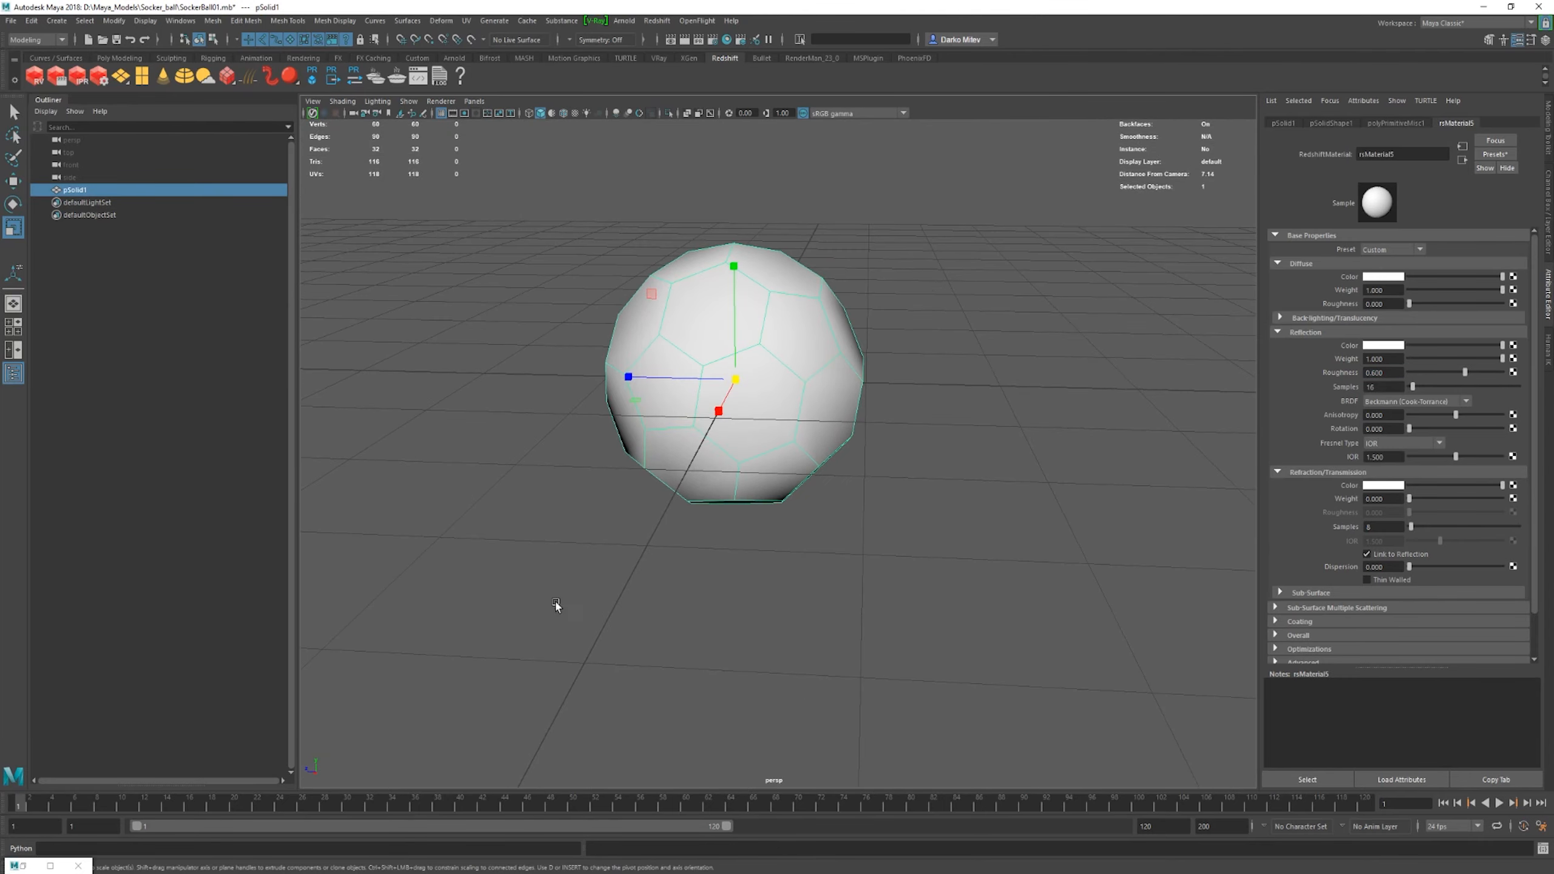
- In the UV Editor, select every pentagon face of the ball except the lowest one in the UV layout
left_click(23, 866)
left_click_drag(782, 71, 859, 84)
key("f")
scroll(813, 453, "down", 1)
right_click(494, 269)
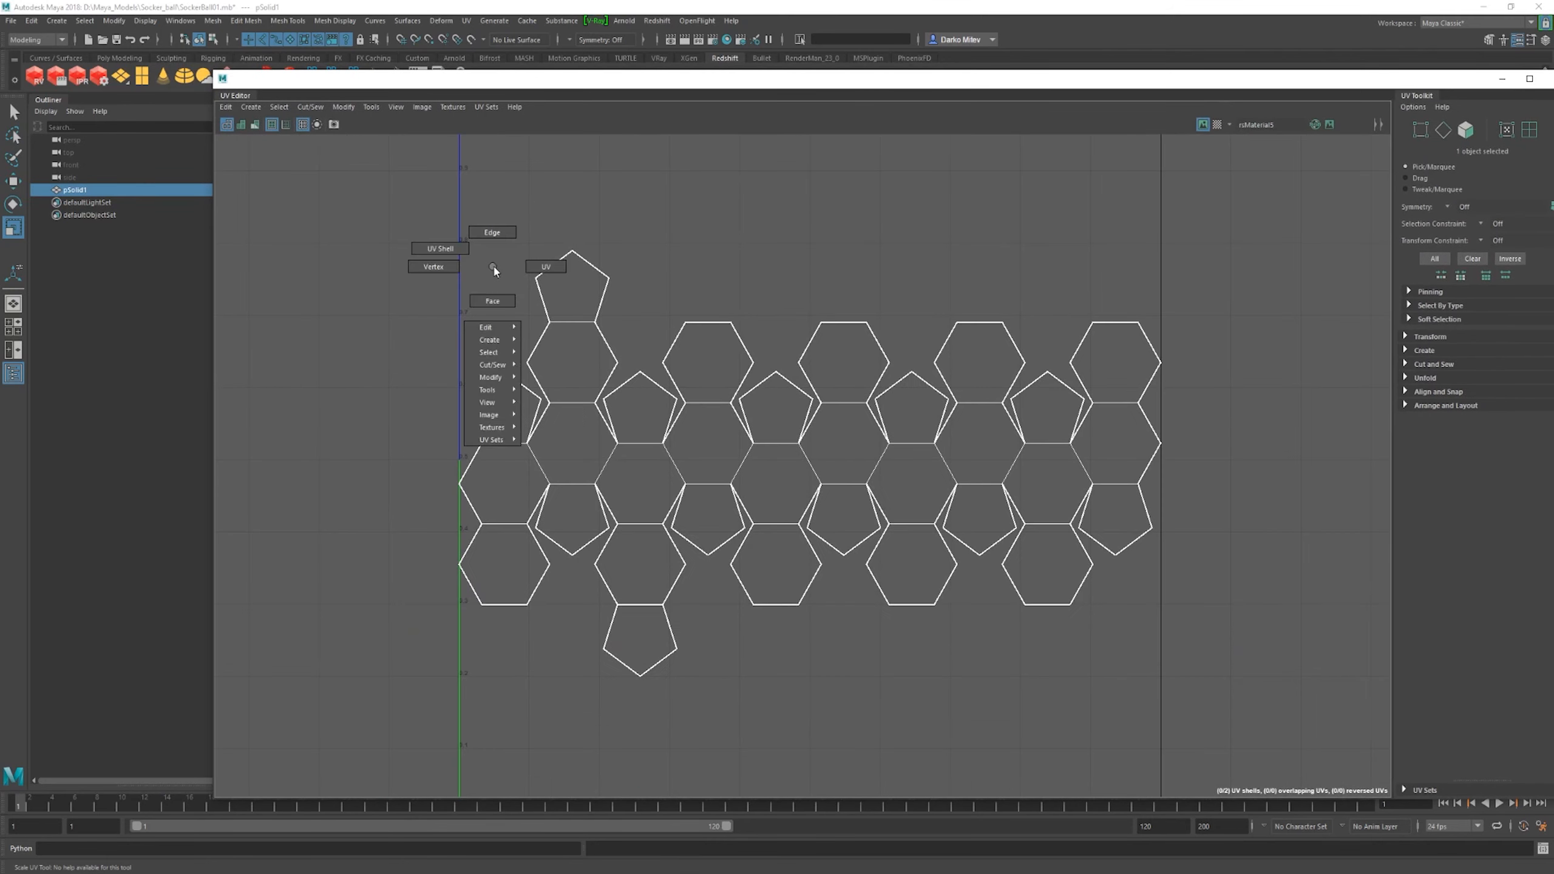
left_click(492, 301)
left_click(573, 290)
left_click(502, 410, "shift")
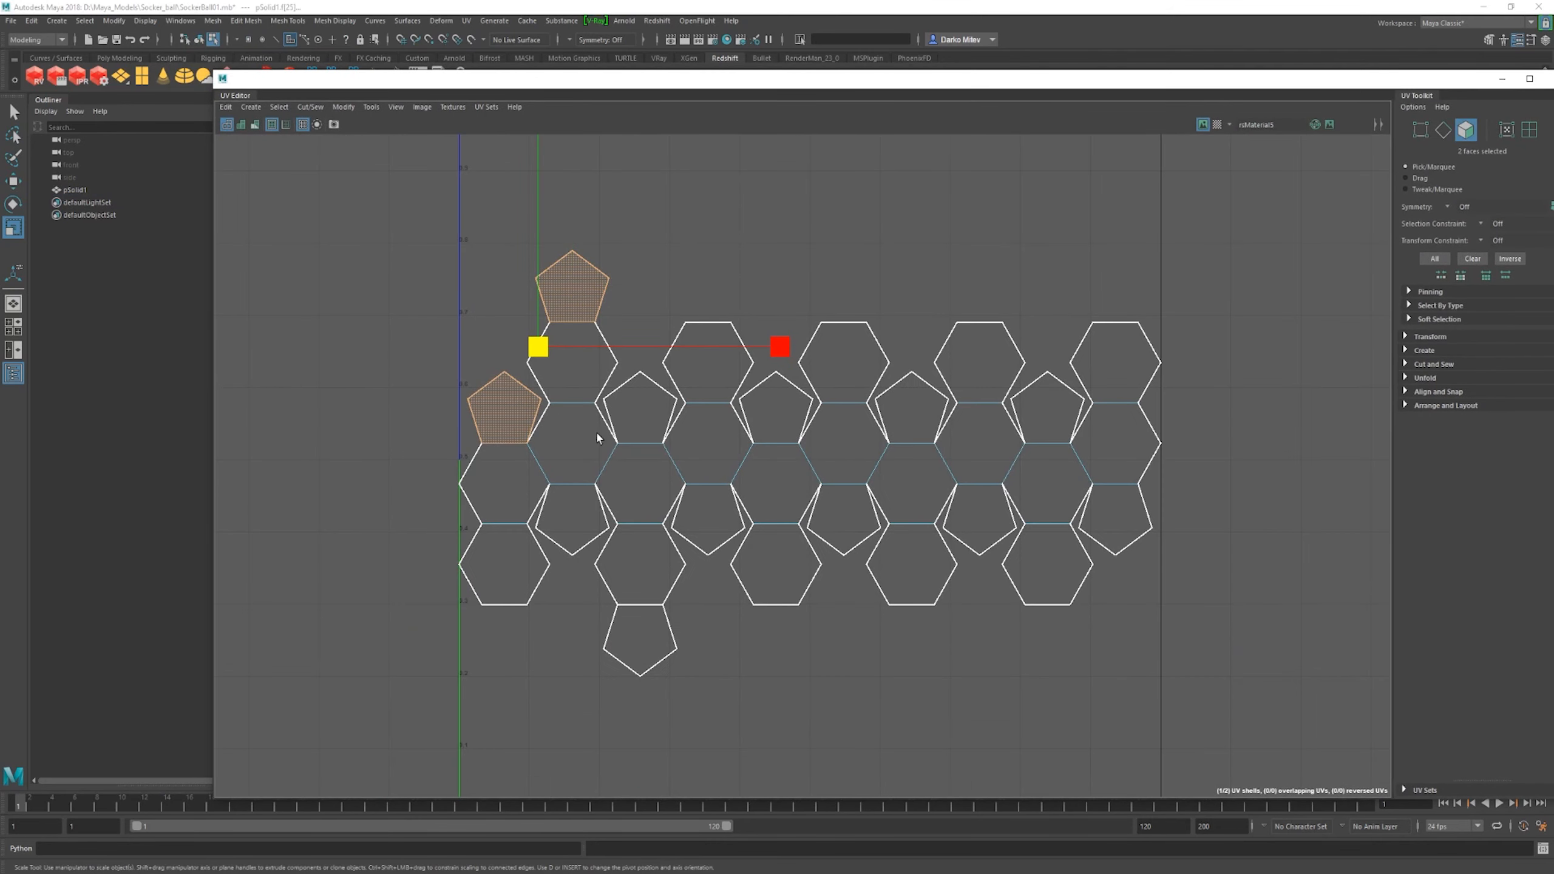
left_click(634, 409, "shift")
left_click(573, 514, "shift")
left_click(701, 520, "shift")
left_click(772, 419, "shift")
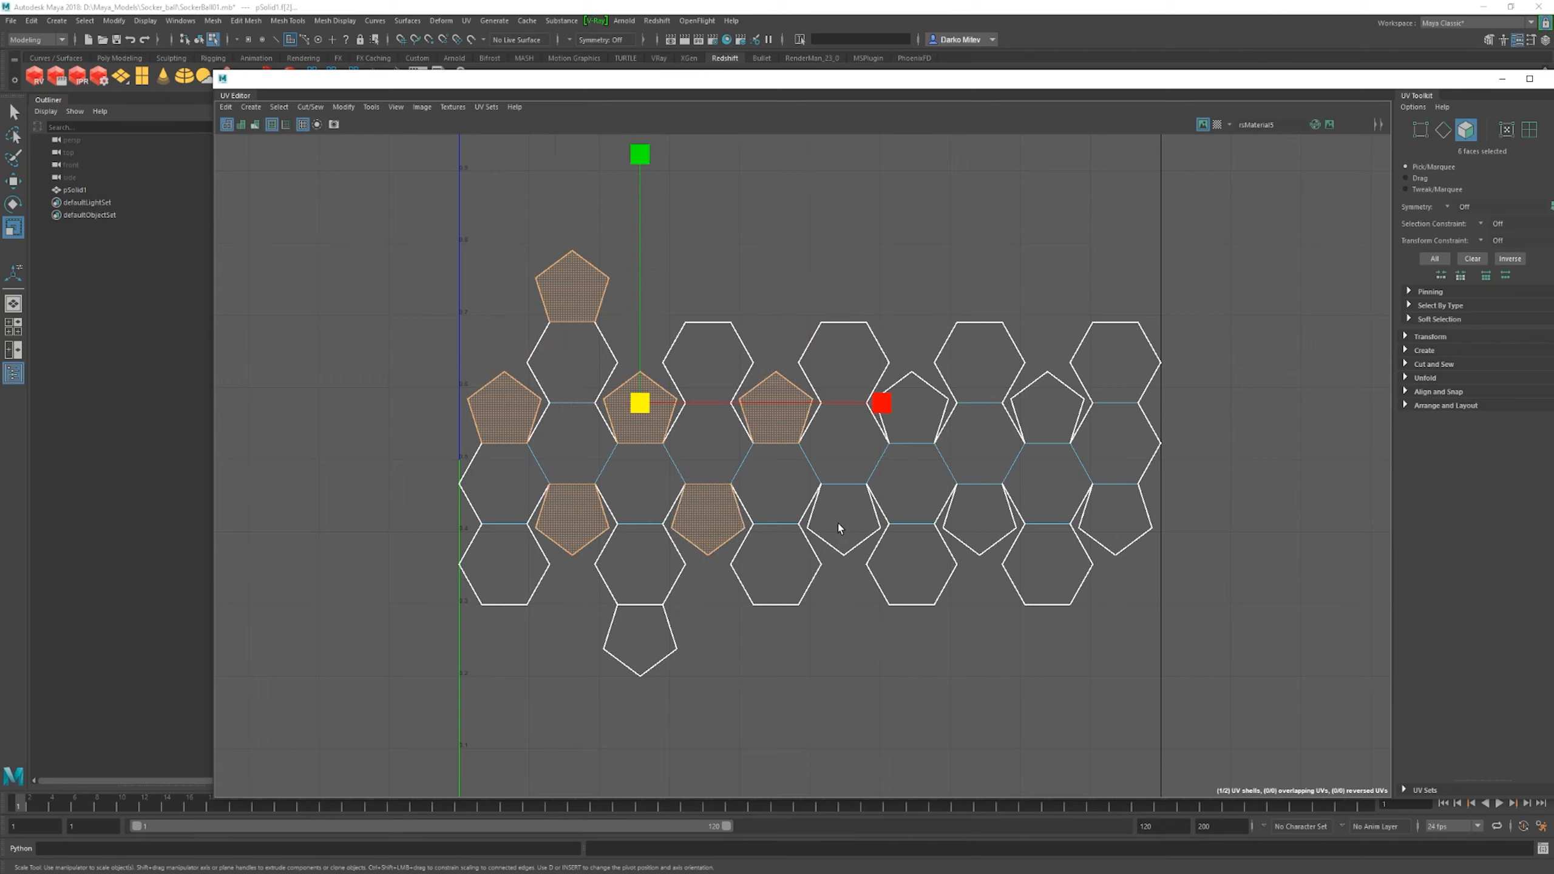
left_click(843, 493, "shift")
left_click(912, 432, "shift")
left_click(992, 536, "shift")
left_click(1046, 410, "shift")
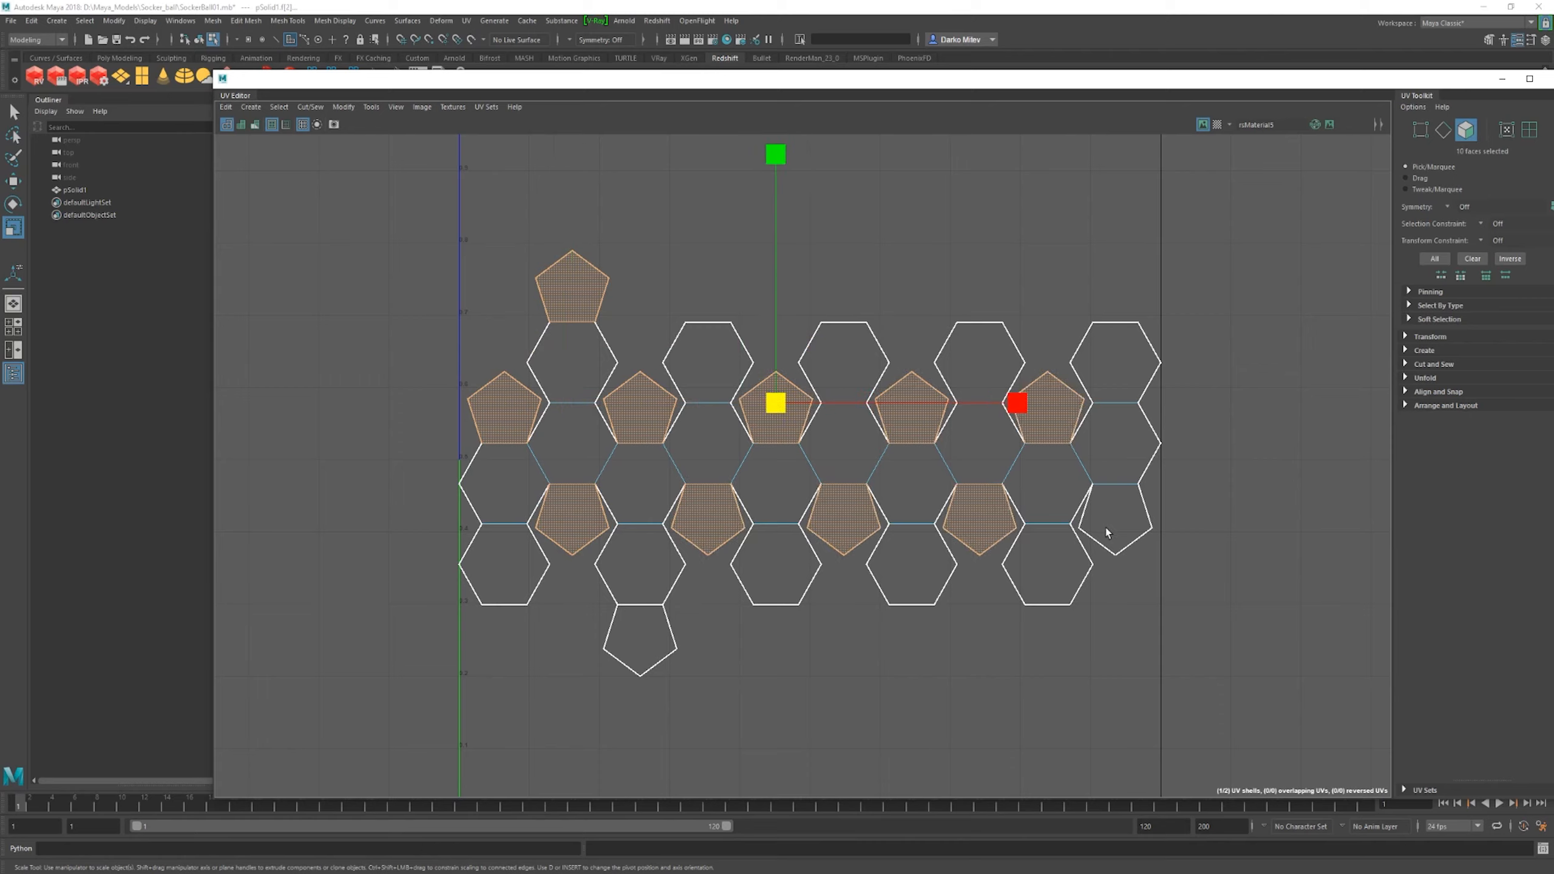
left_click(1105, 519, "shift")
key("w")
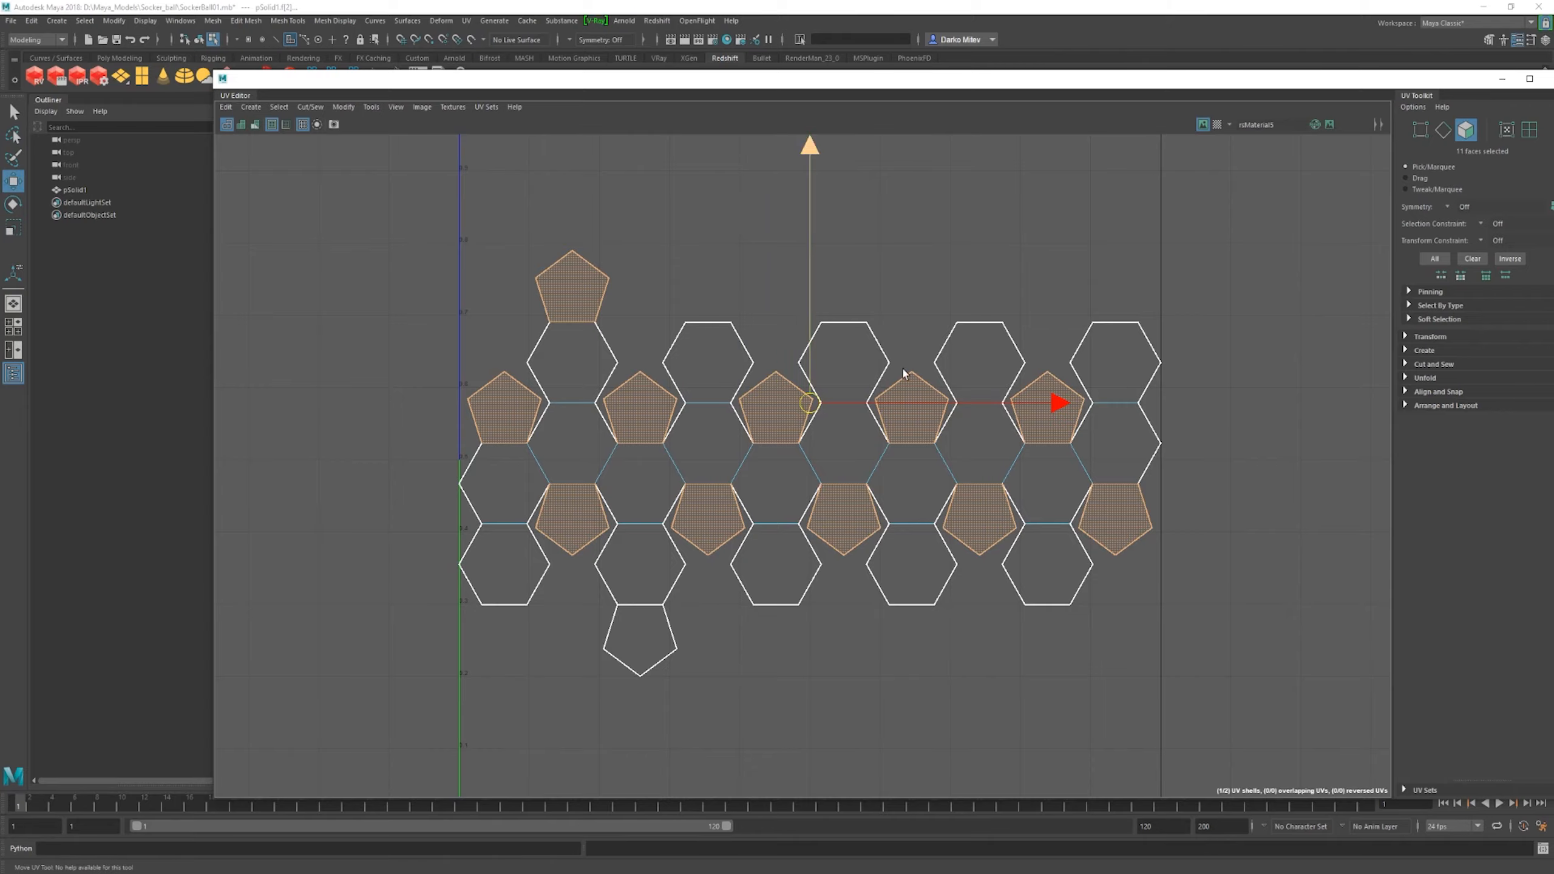
- Hide the viewport grid, put the UV Editor away and add the one unselected pentagon to the face selection
left_click_drag(1122, 93, 839, 572)
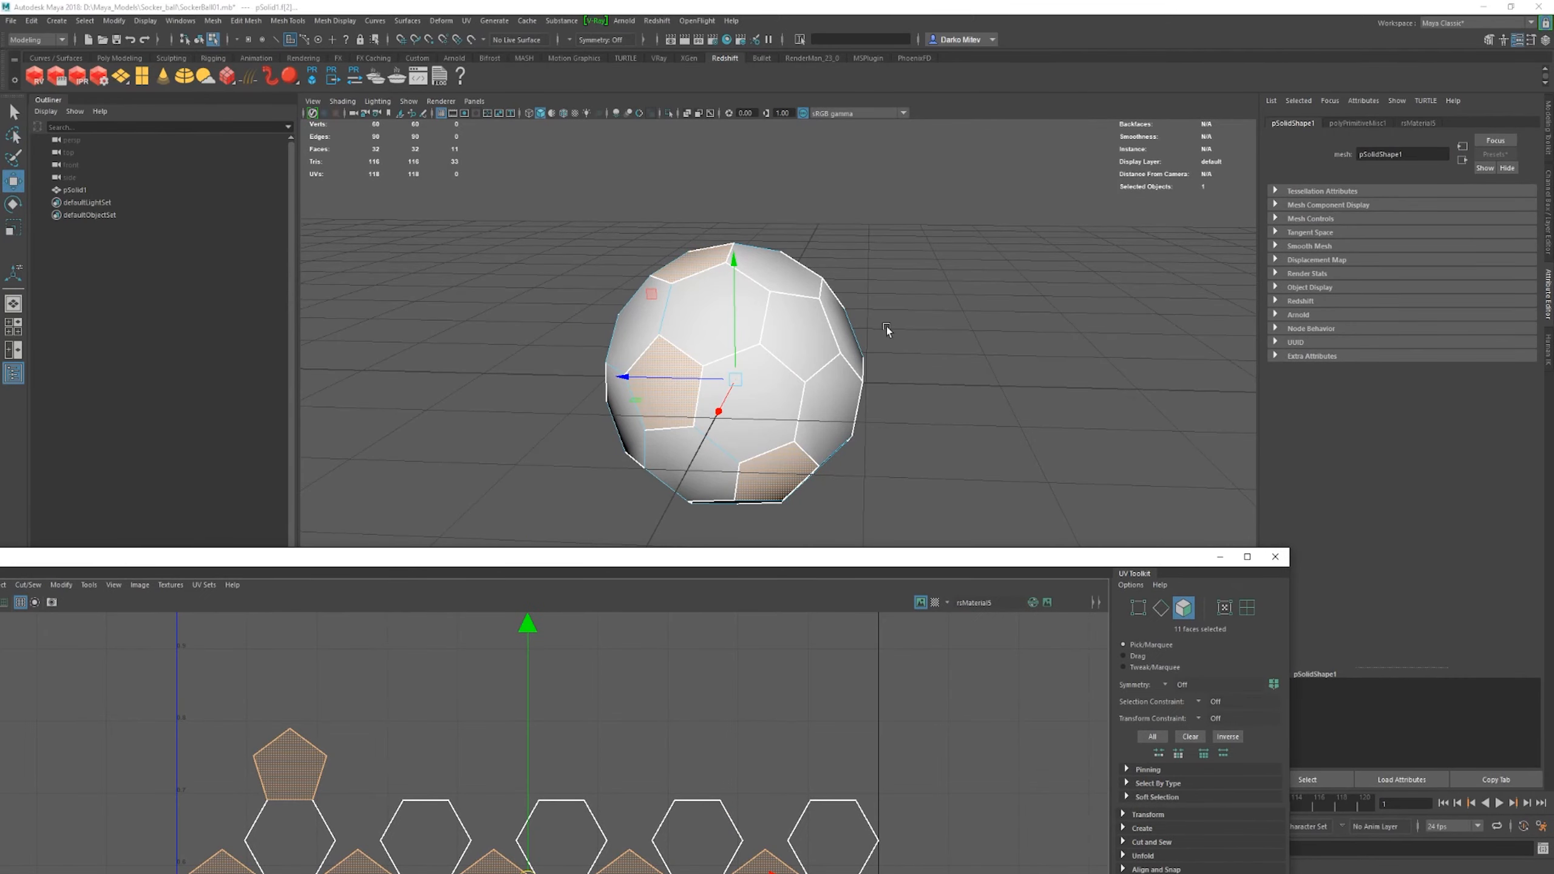
left_click_drag(708, 517, 407, 126, "alt")
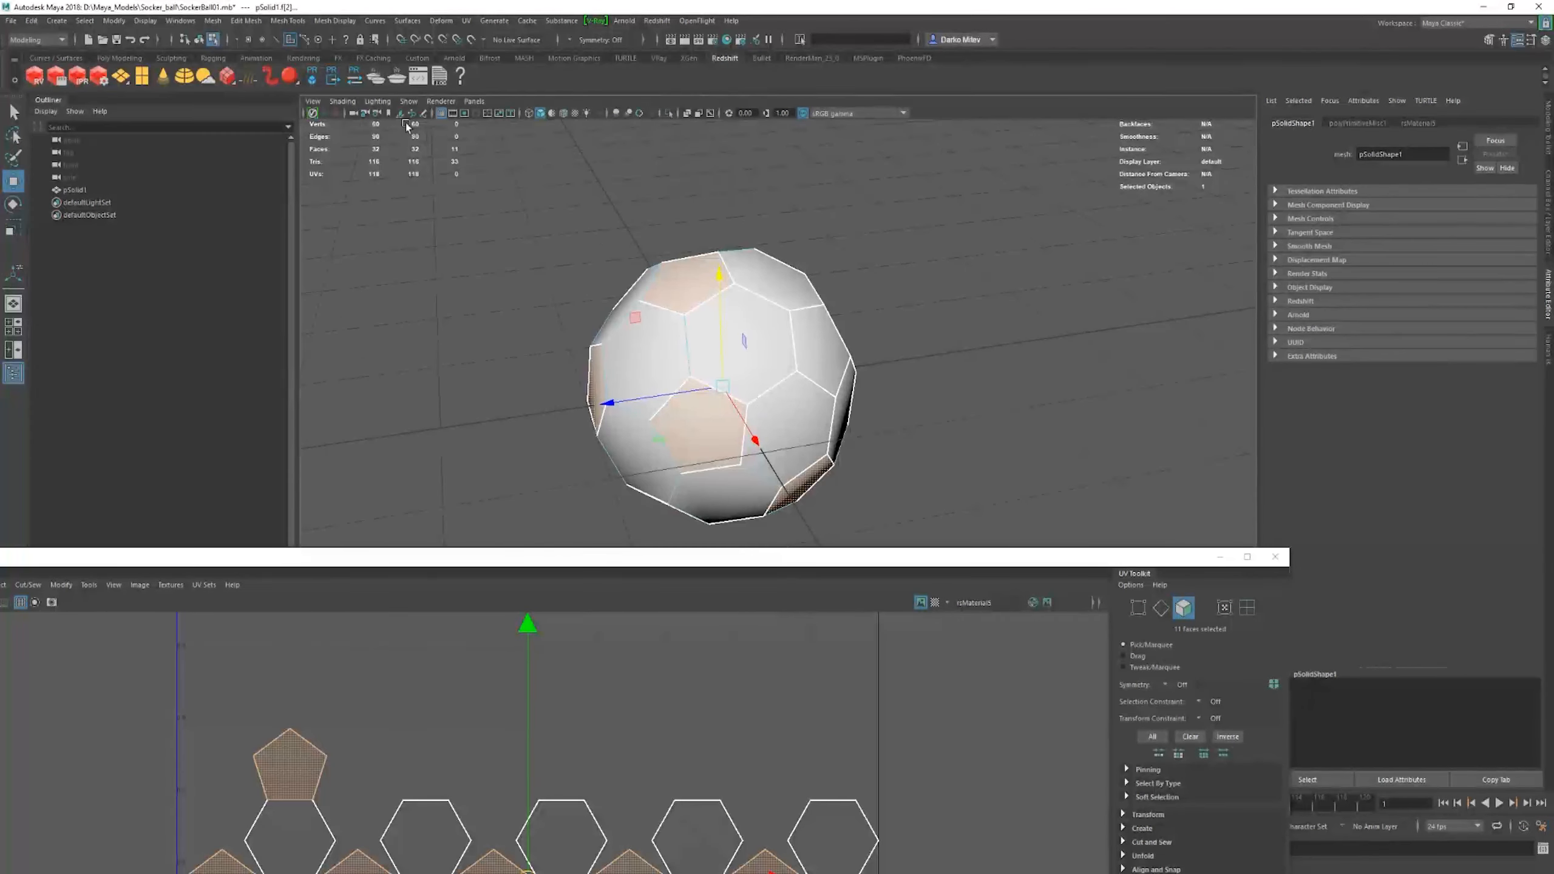
left_click(448, 115)
left_click_drag(871, 429, 850, 369, "alt")
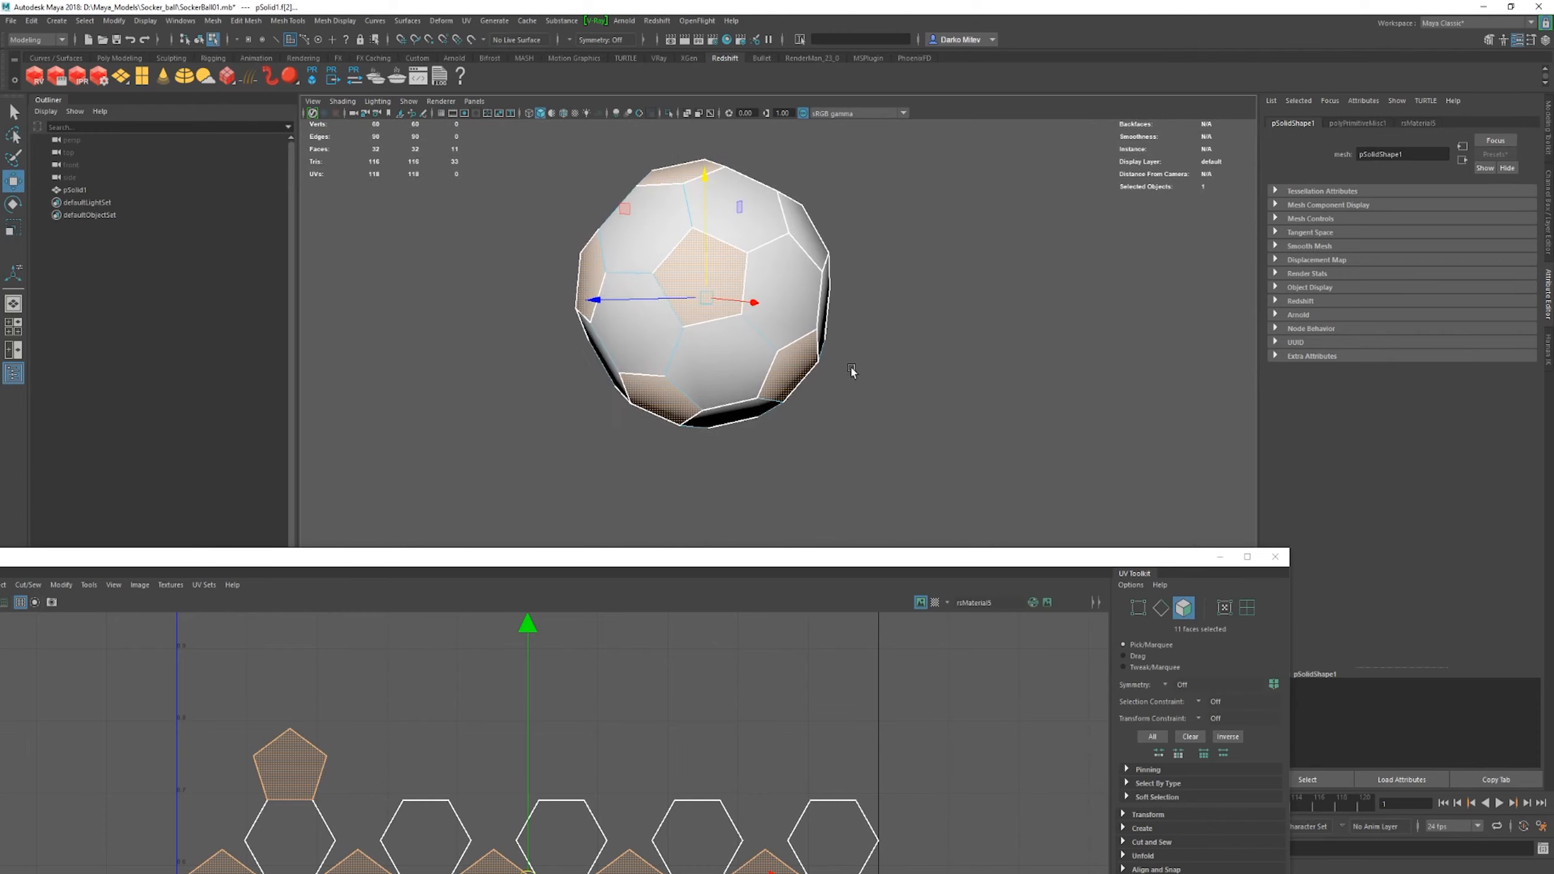
left_click(1220, 557)
middle_click_drag(988, 431, 1044, 457, "alt")
left_click_drag(1044, 458, 732, 397, "alt")
left_click_drag(856, 335, 801, 445, "alt")
- Assign a second new RedshiftMaterial to the selected pentagon faces
right_click_drag(801, 445, 778, 729, "alt")
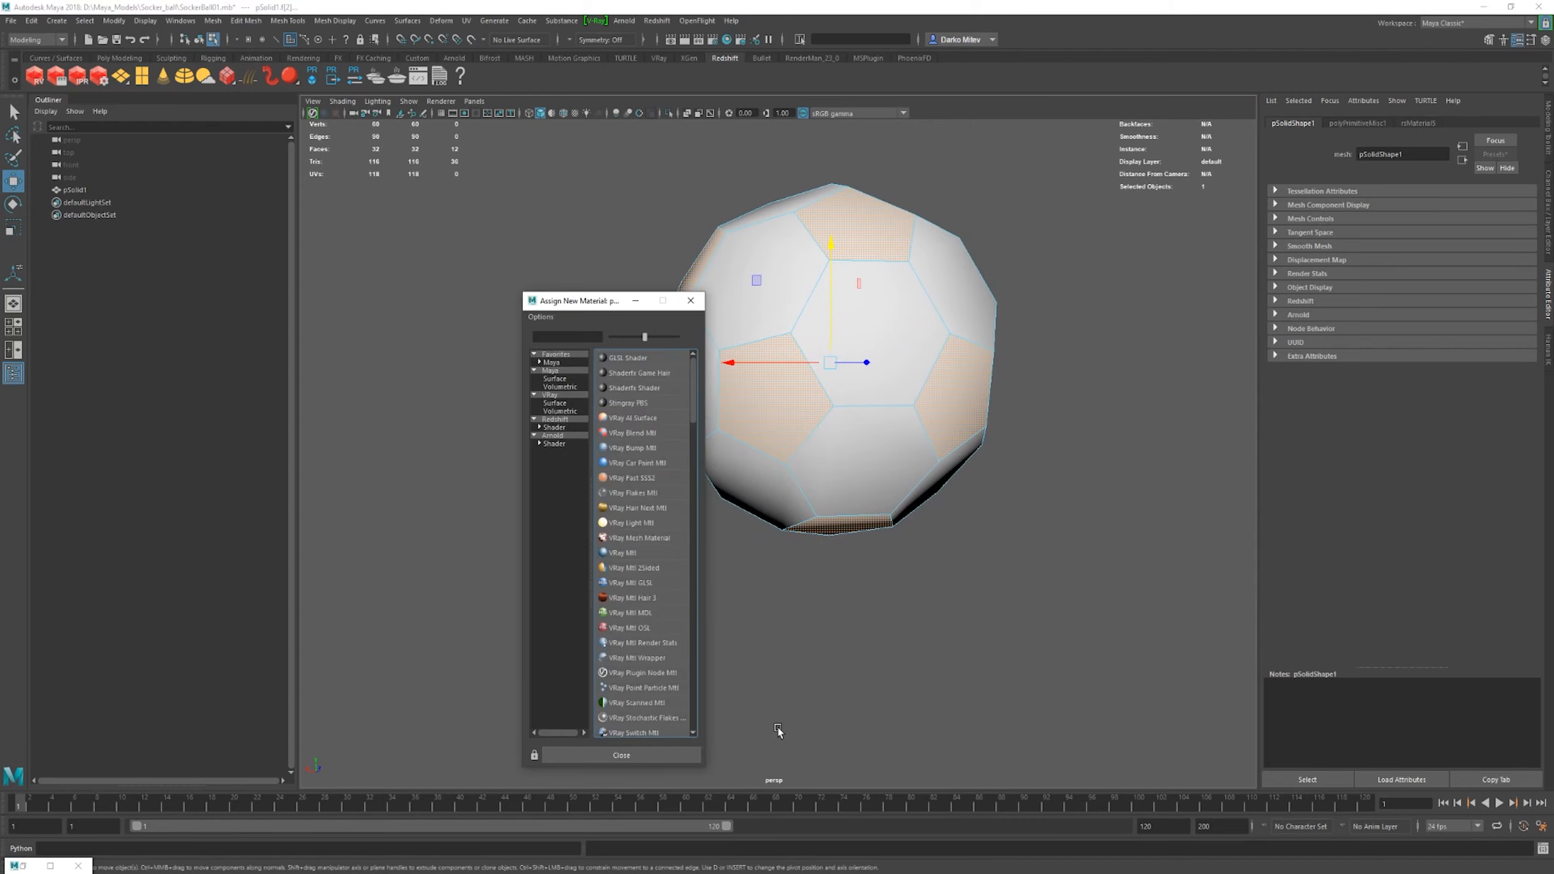
left_click(558, 422)
left_click(644, 427)
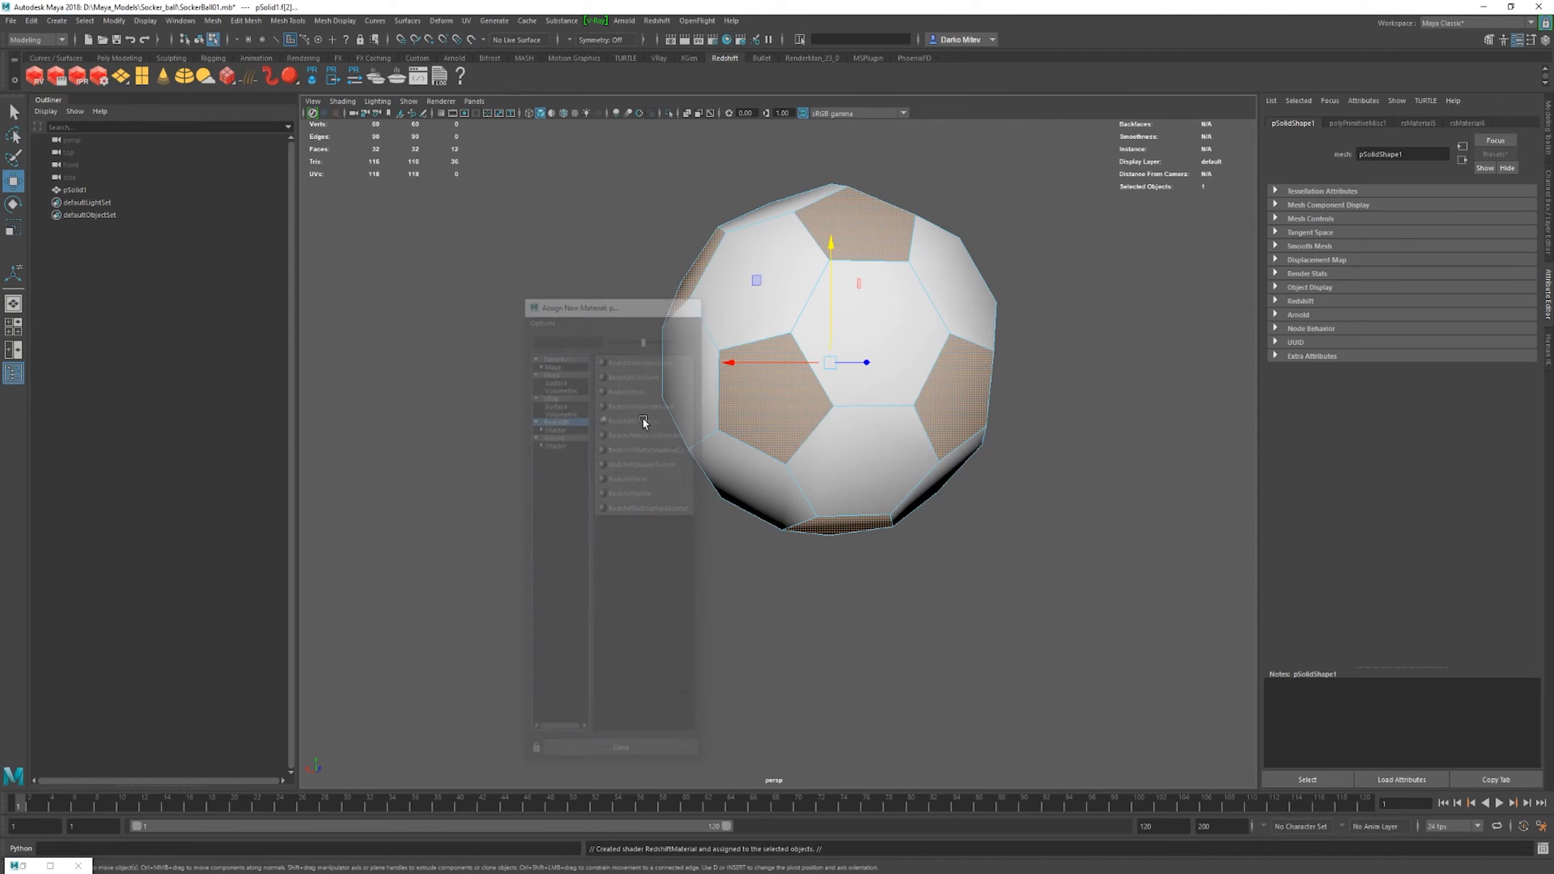
- Darken the pentagon material's diffuse color to near black and set its reflection roughness to 0.6
left_click_drag(1455, 277, 1412, 280)
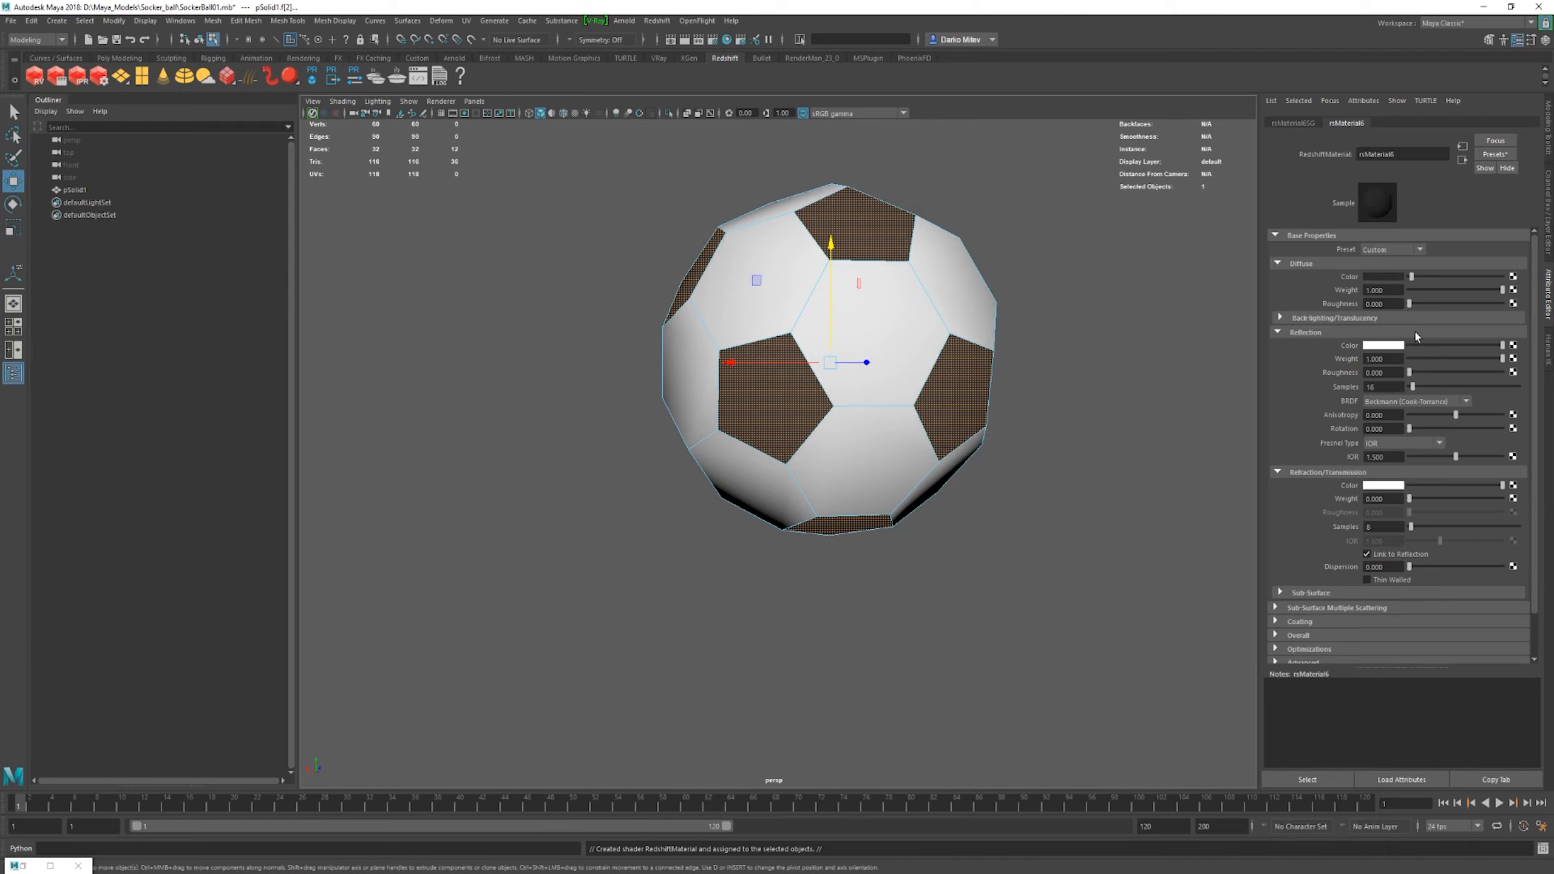
type("0.6")
key("Return")
- Return the ball to object mode and turn on its smooth mesh preview
scroll(826, 301, "down", 1)
right_click_drag(826, 300, 939, 260)
left_click(945, 261)
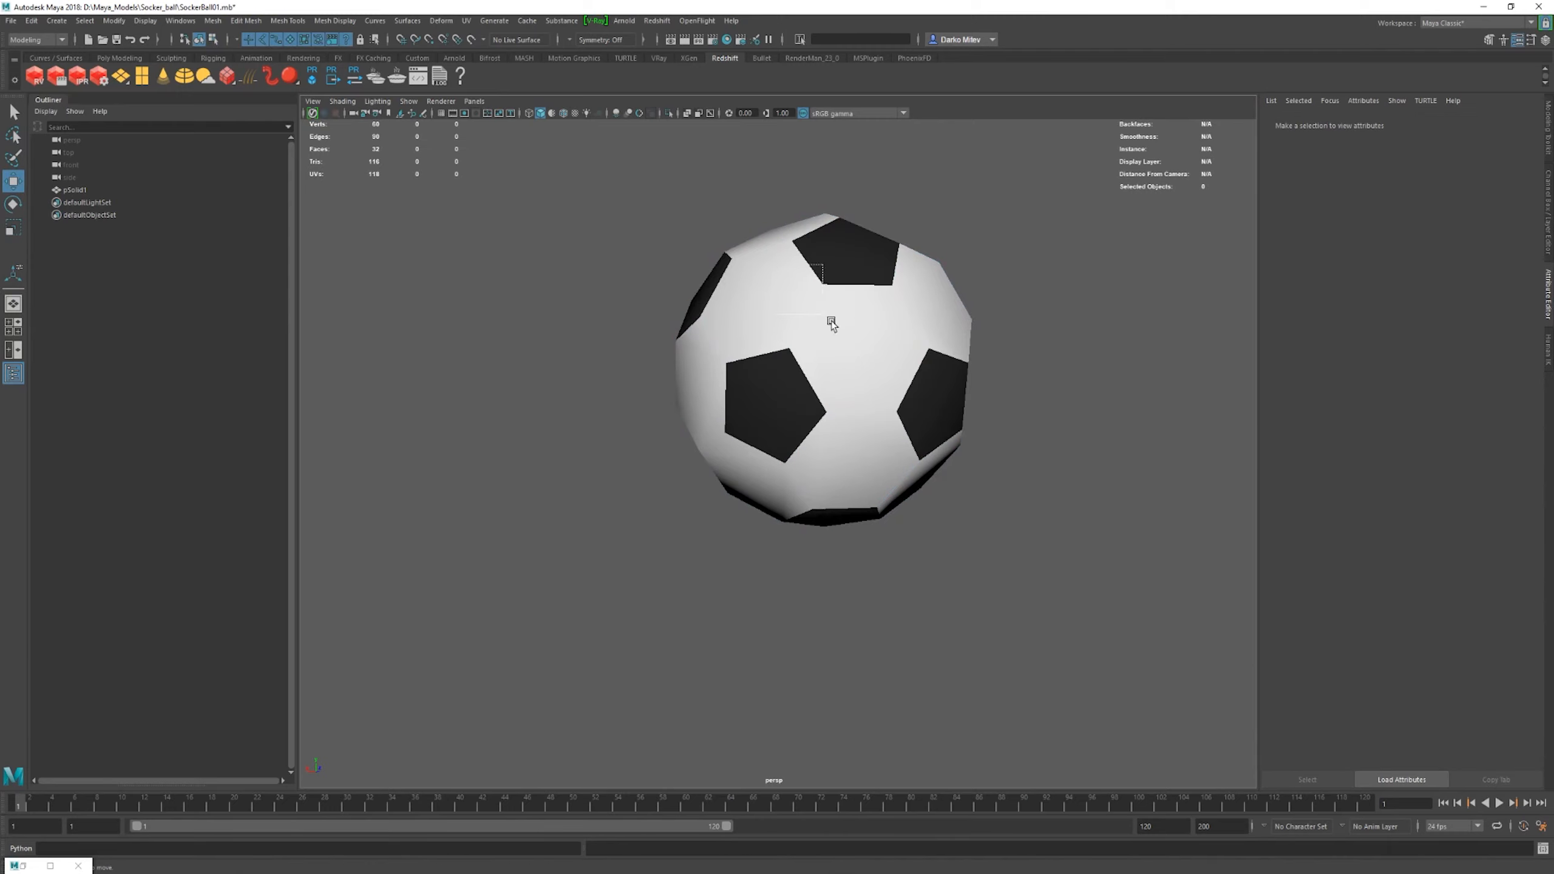
left_click(833, 323)
left_click(985, 305)
left_click(865, 337)
key("3")
left_click(1010, 284)
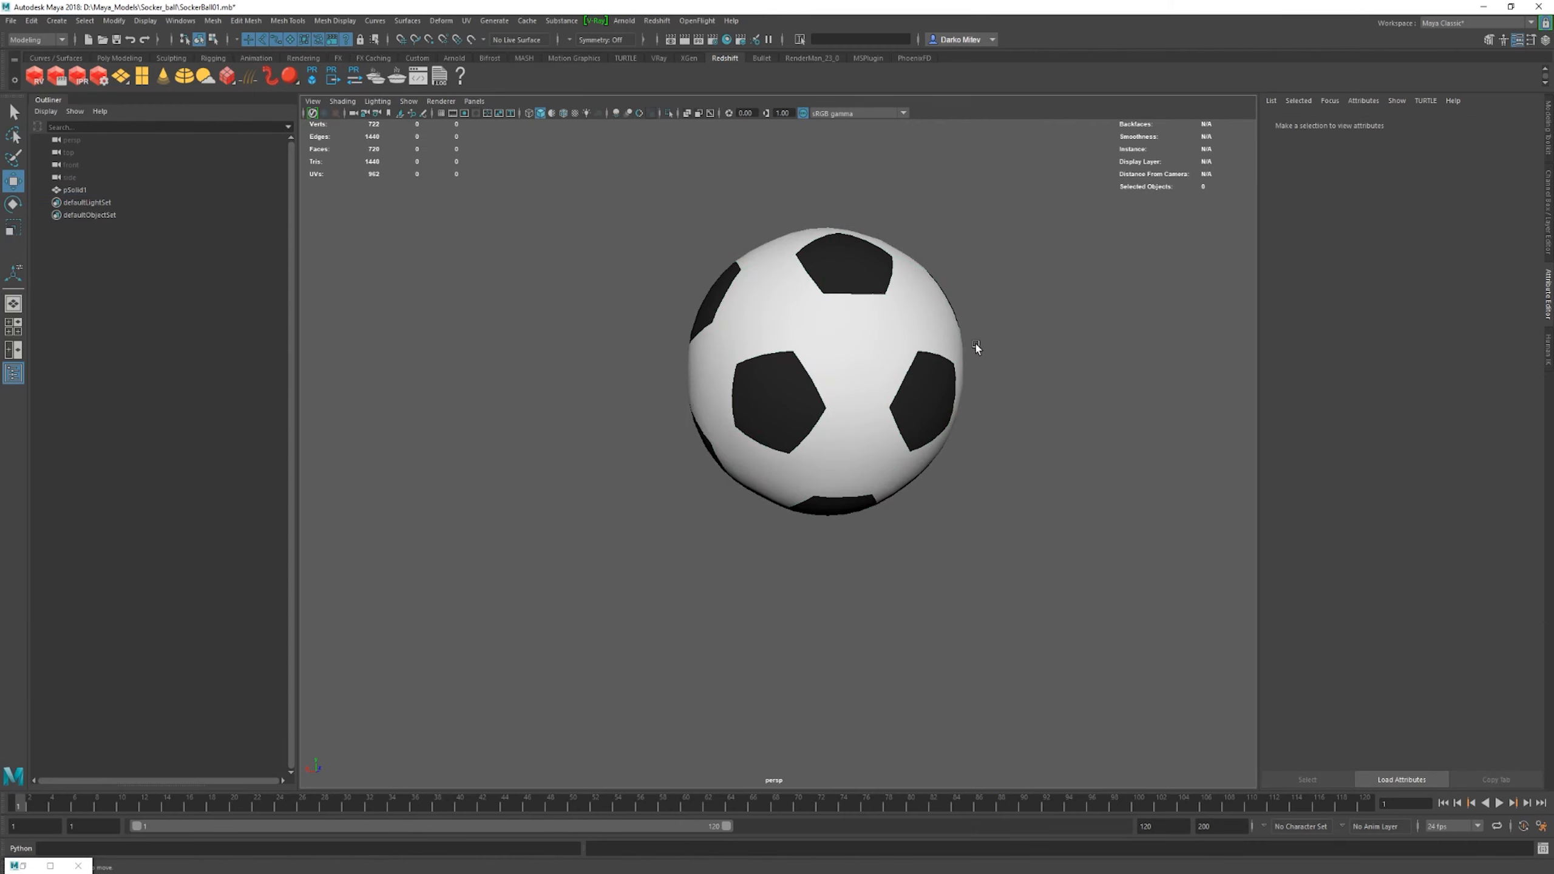
left_click(934, 340)
left_click_drag(870, 354, 940, 342, "alt")
- Display the smoothed ball with the default material and examine how round its surface is from several sides
left_click(341, 101)
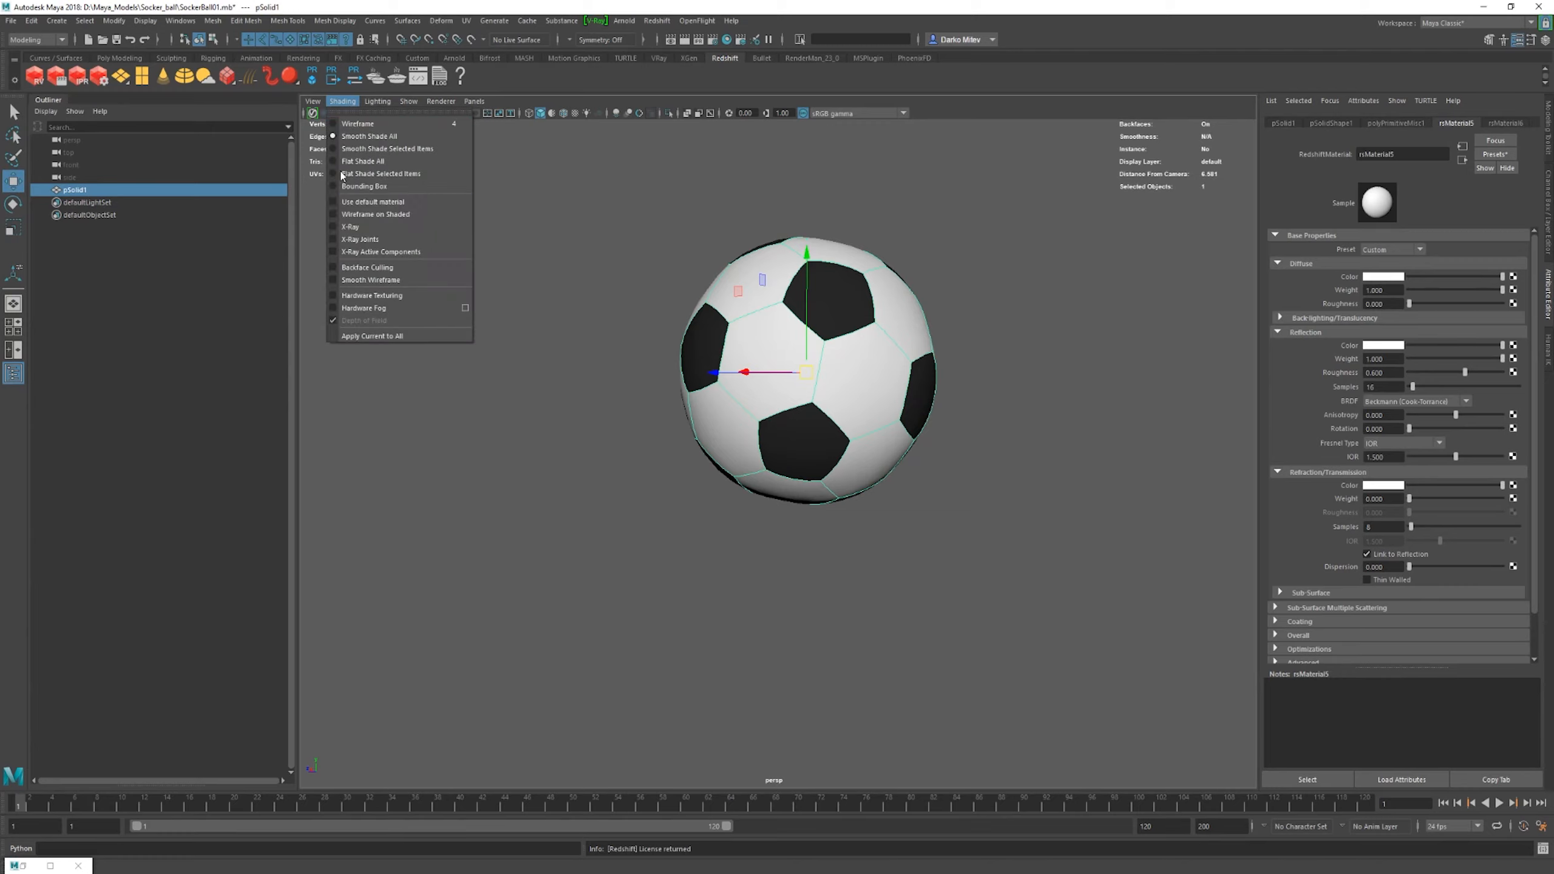
left_click(359, 203)
left_click(601, 305)
middle_click_drag(850, 351, 718, 359, "alt")
right_click_drag(718, 358, 803, 426, "alt")
left_click_drag(804, 426, 915, 502, "alt")
left_click(796, 353)
left_click(833, 356)
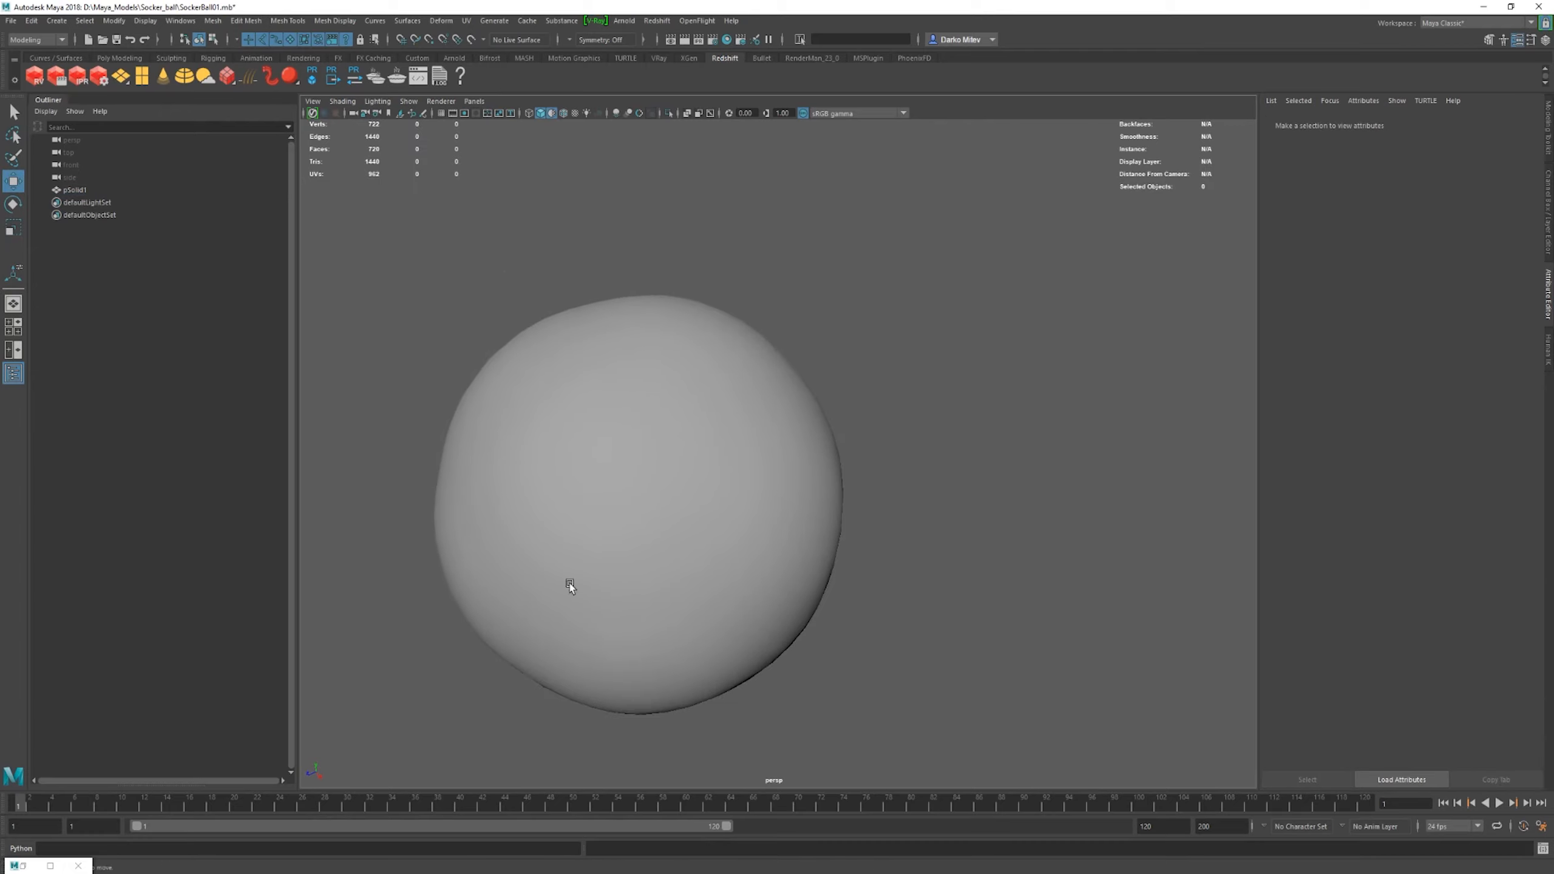
left_click_drag(608, 329, 780, 403, "alt")
left_click(636, 200)
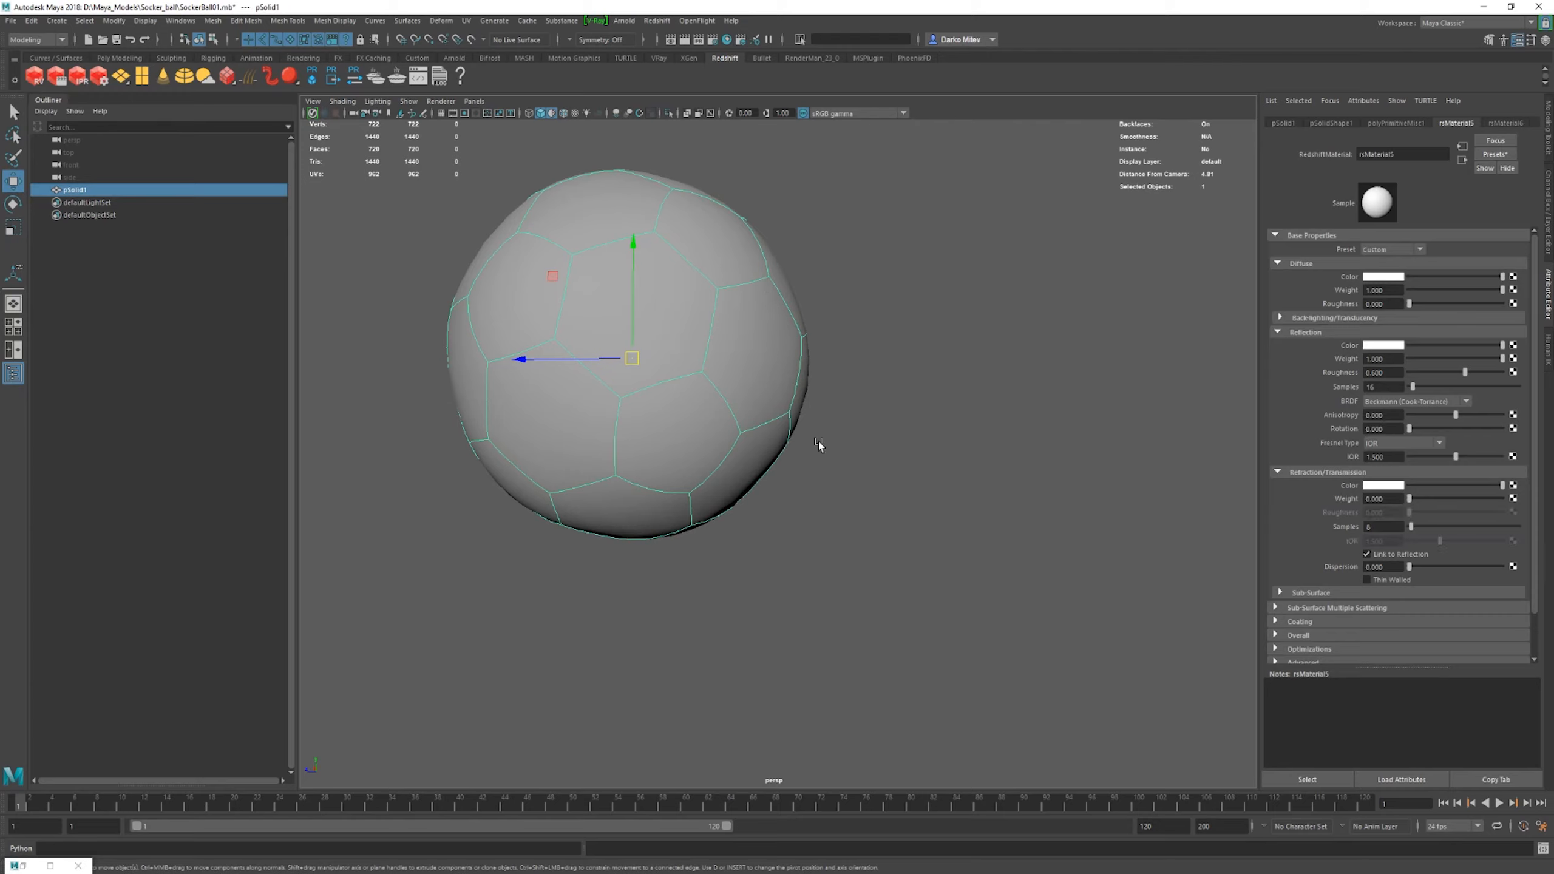
- Turn off the ball's smooth mesh preview and clear the selection
left_click(958, 350)
right_click_drag(894, 338, 808, 354, "alt")
left_click_drag(809, 354, 702, 372, "alt")
left_click(702, 372)
key("1")
right_click_drag(701, 372, 720, 358, "alt")
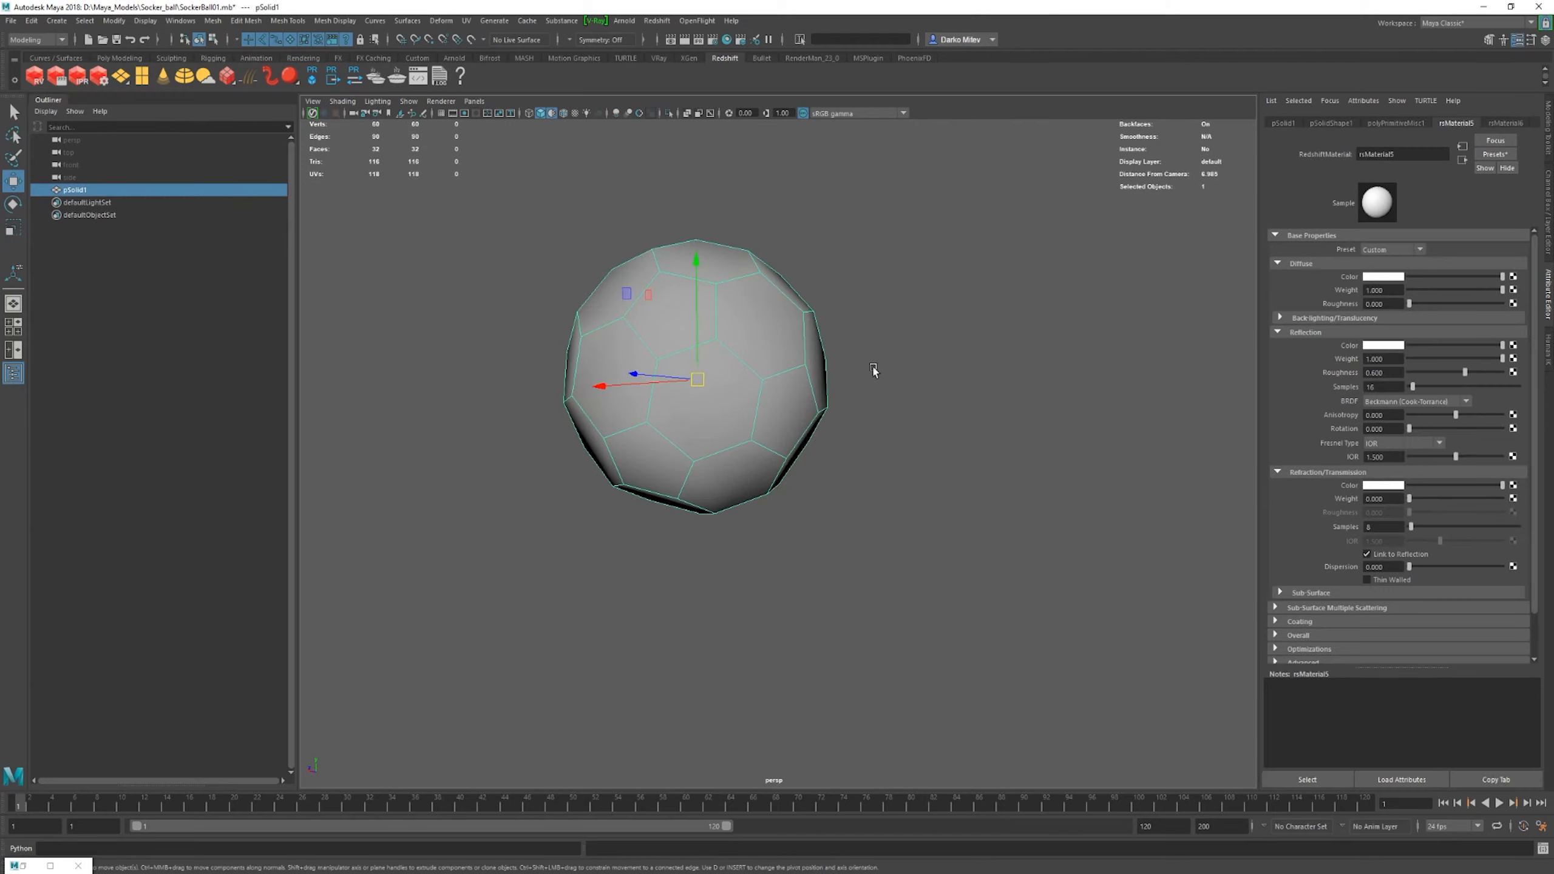
left_click_drag(930, 371, 840, 413, "alt")
left_click(924, 441)
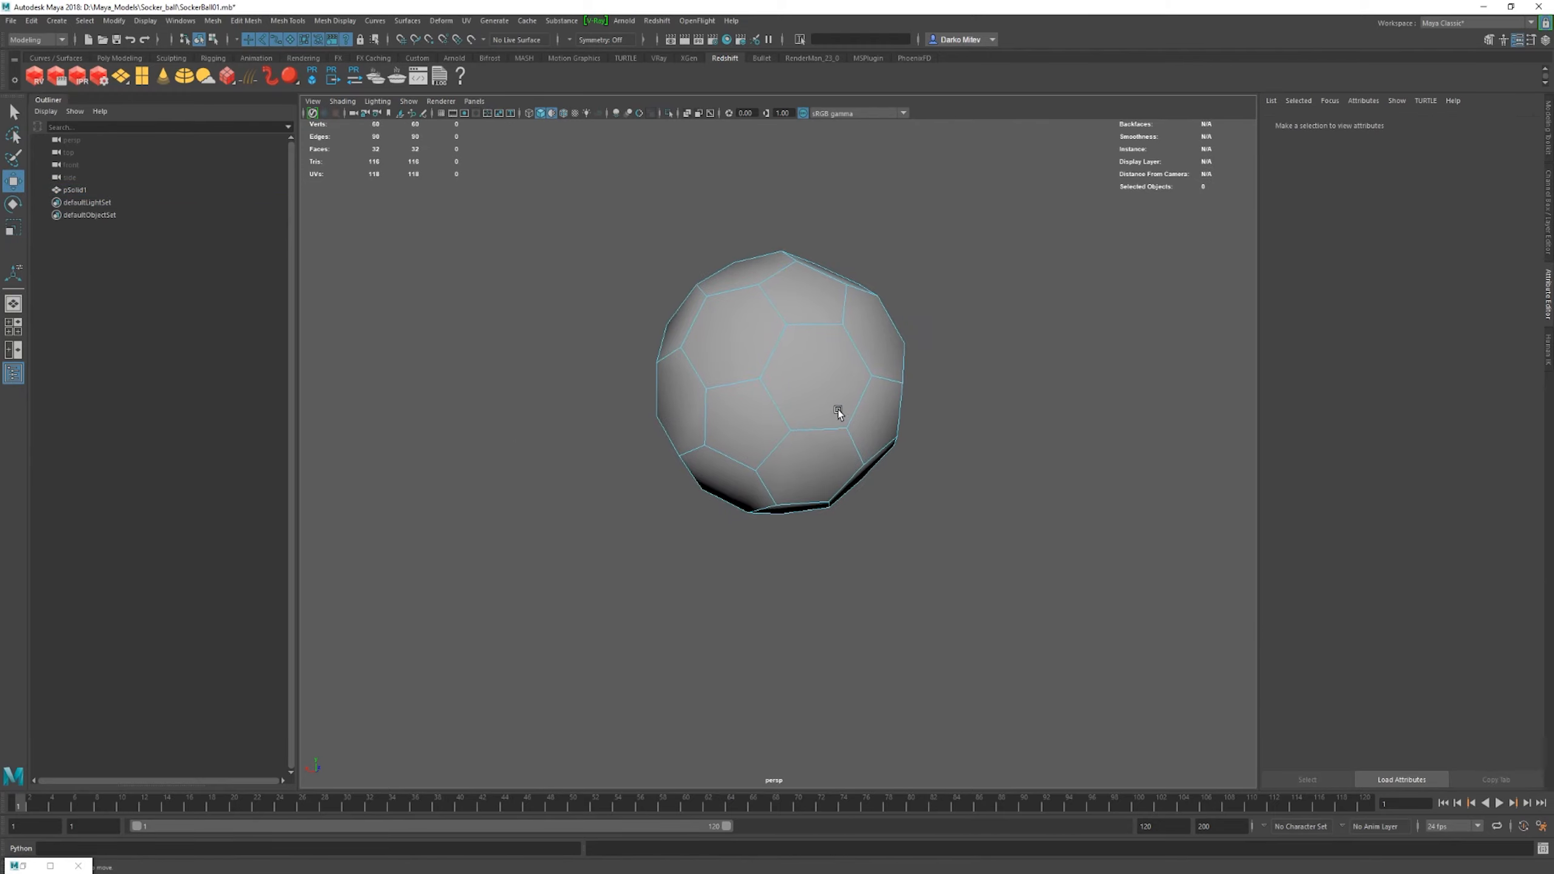
- Select all edges of the ball and bevel them
left_click_drag(945, 398, 832, 386, "alt")
right_click_drag(833, 386, 833, 350)
middle_click_drag(833, 398, 766, 409, "alt")
left_click_drag(530, 201, 795, 379)
right_click_drag(812, 343, 886, 351, "shift")
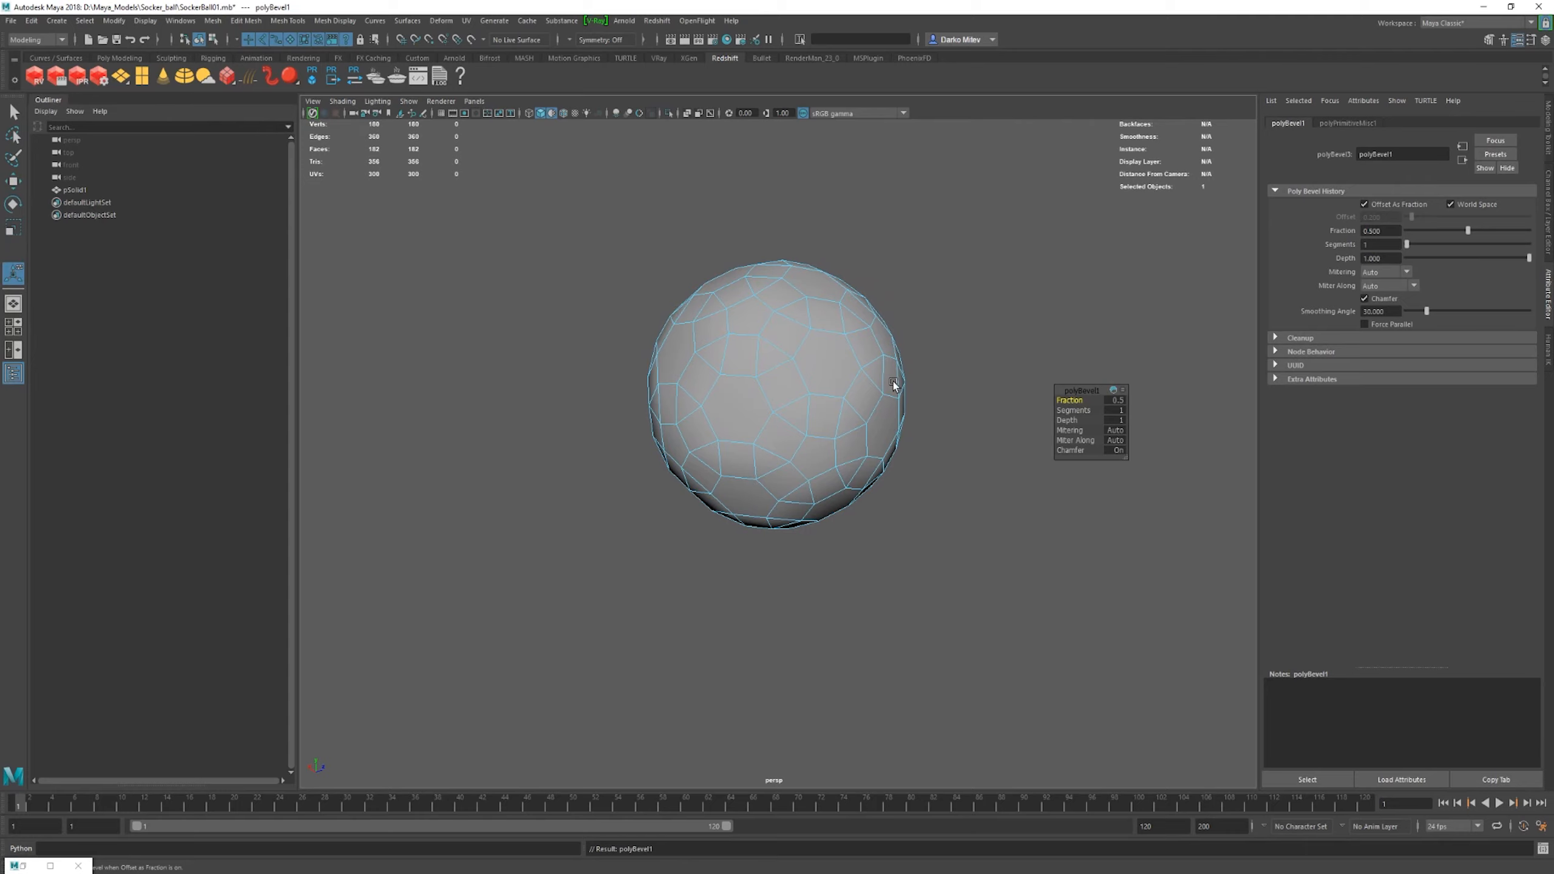
- Display the ball with its assigned materials and set the bevel to fraction 0.04 with 2 segments
left_click(342, 101)
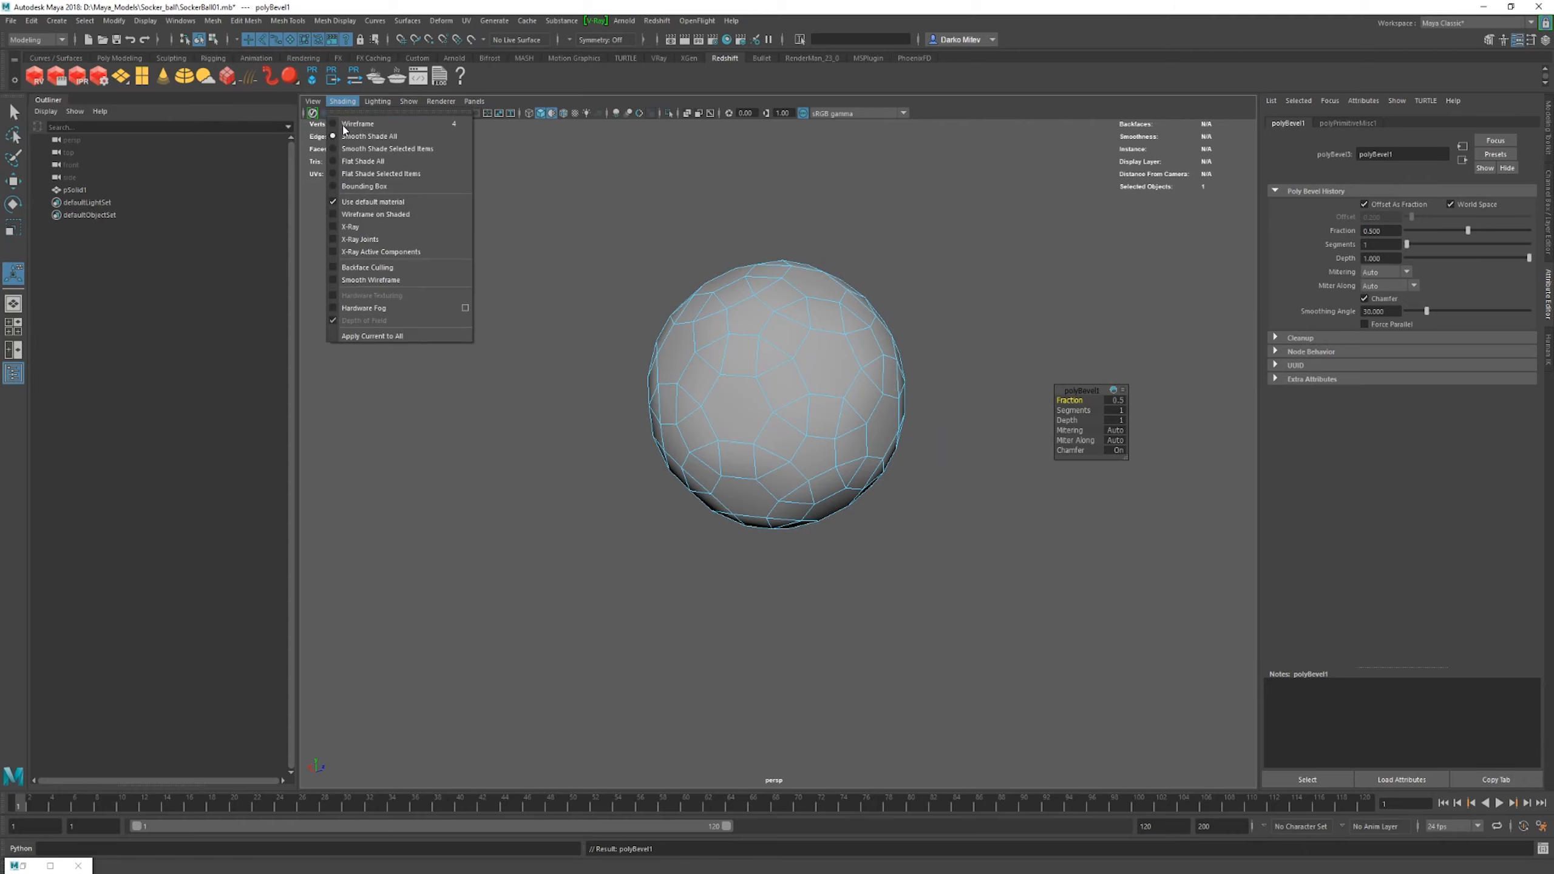
left_click(340, 206)
scroll(892, 388, "up", 6)
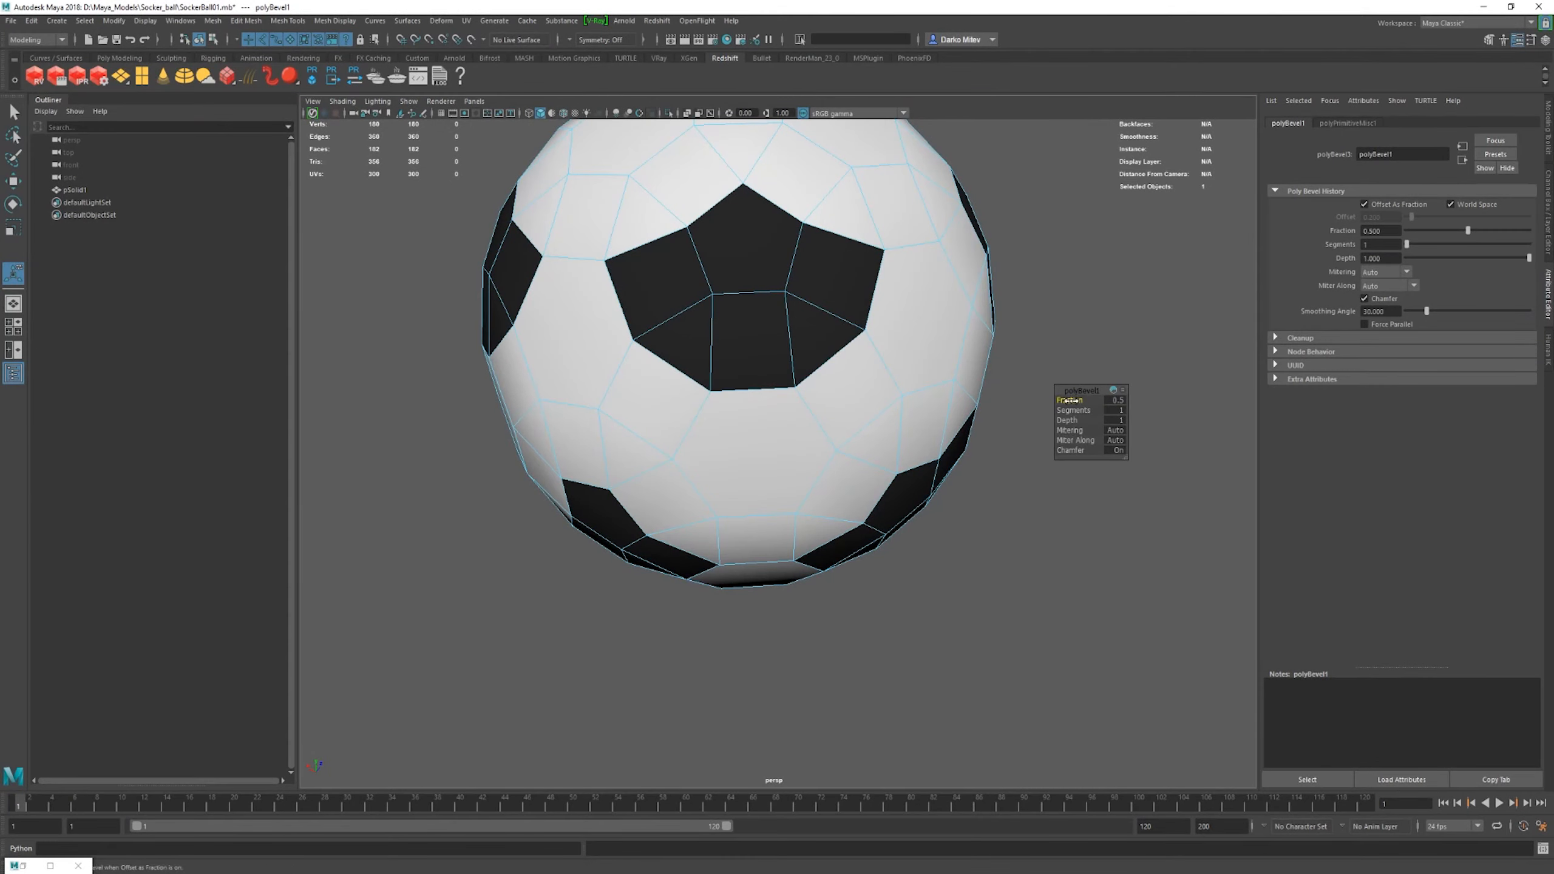
left_click_drag(1069, 400, 1040, 410)
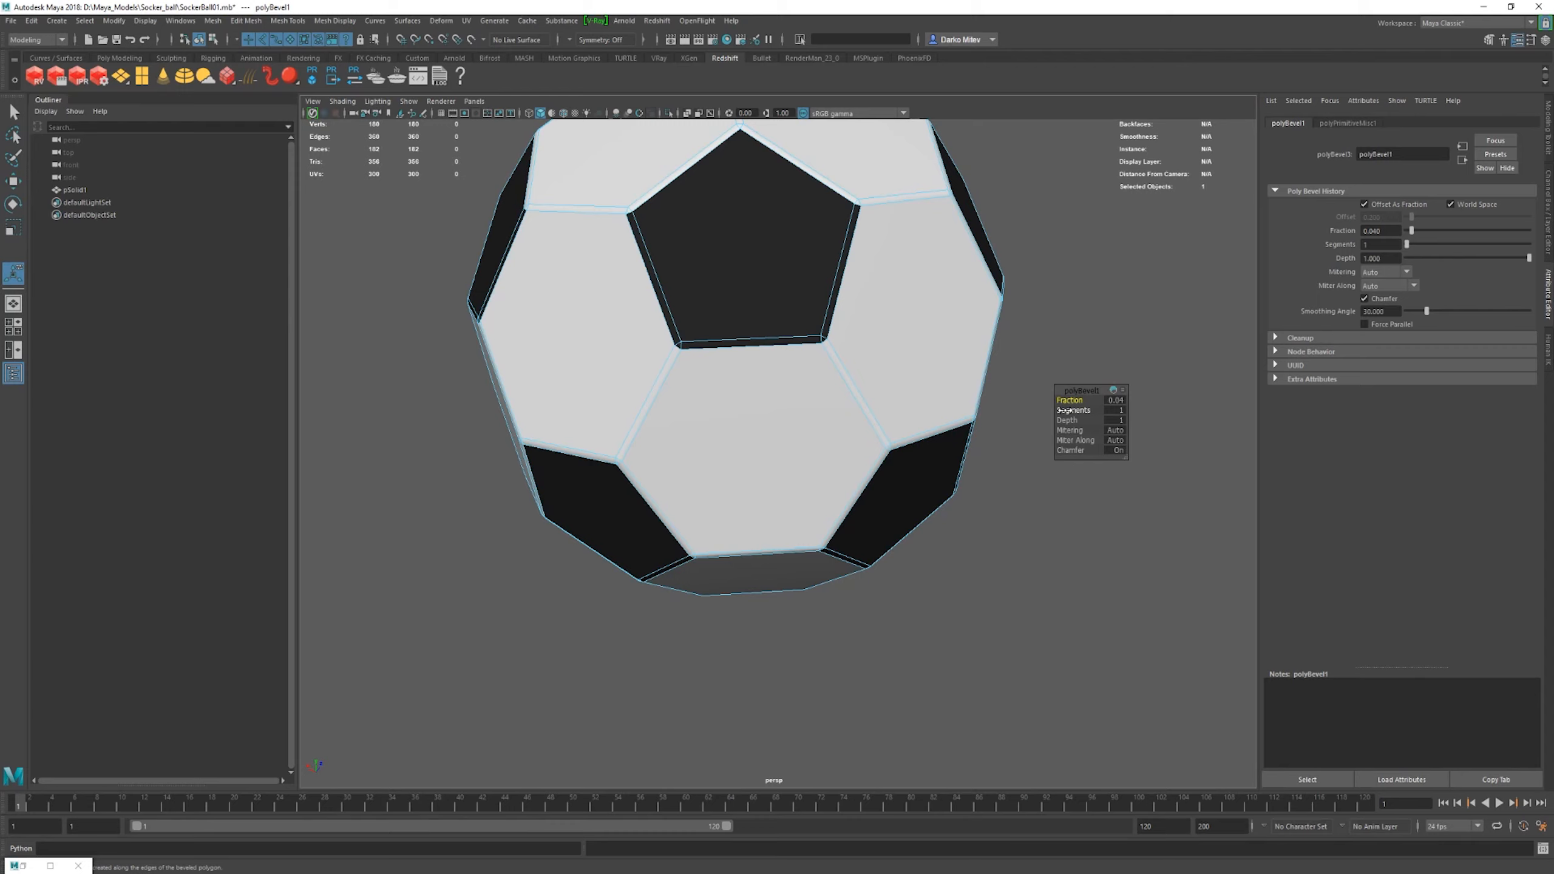
left_click_drag(1066, 410, 1073, 411)
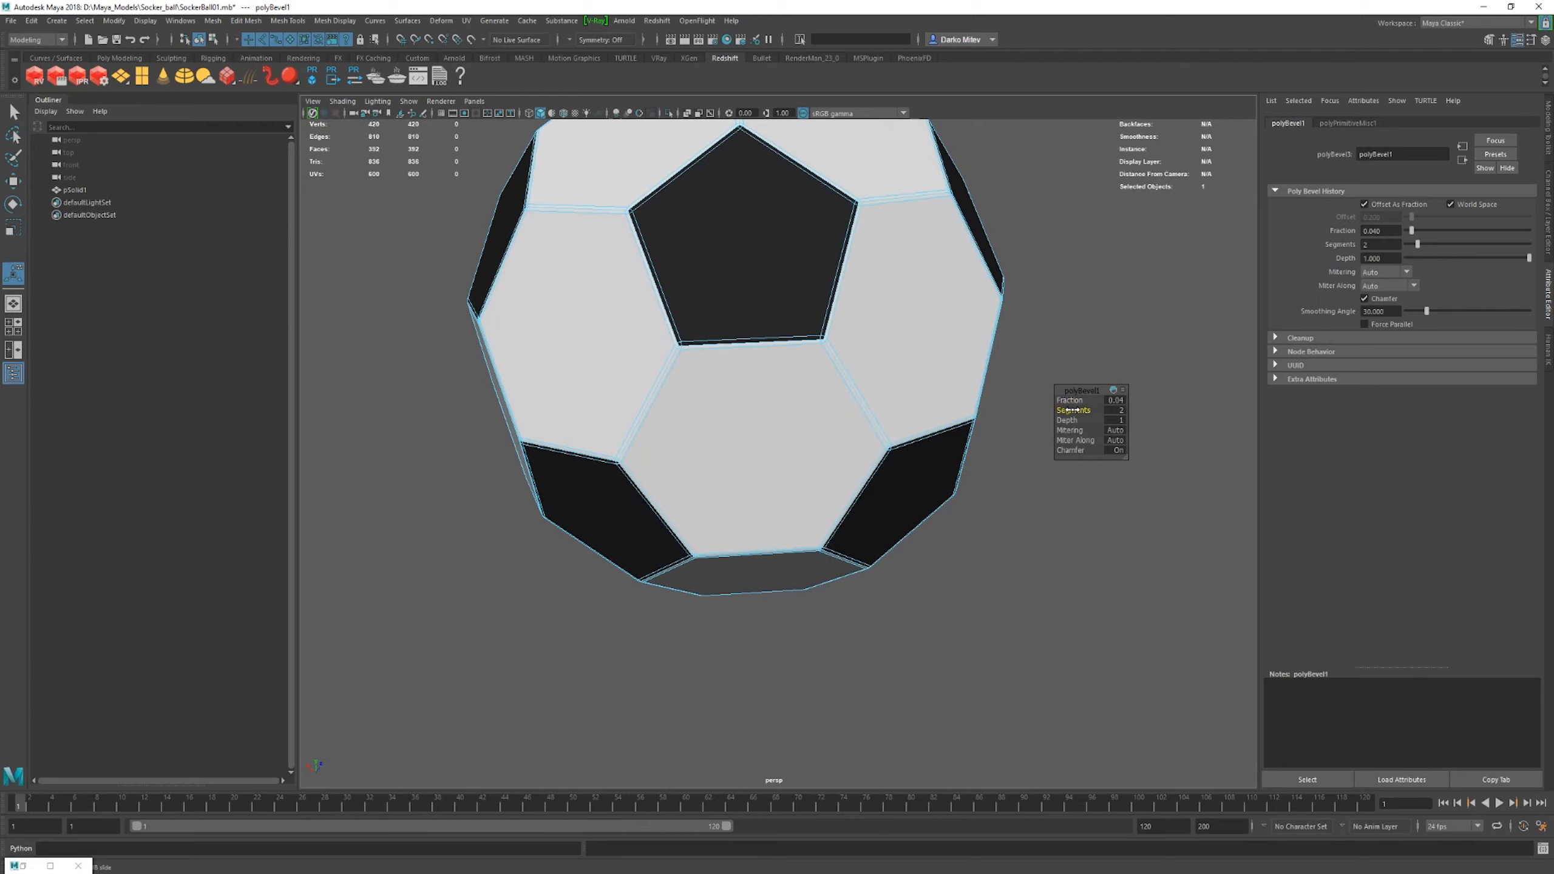
- Examine the beveled seams up close and switch the viewport shading back to the default material
left_click_drag(877, 308, 777, 348, "alt")
left_click_drag(939, 411, 819, 410, "alt")
right_click_drag(819, 410, 972, 499, "alt")
left_click_drag(972, 499, 952, 503, "alt")
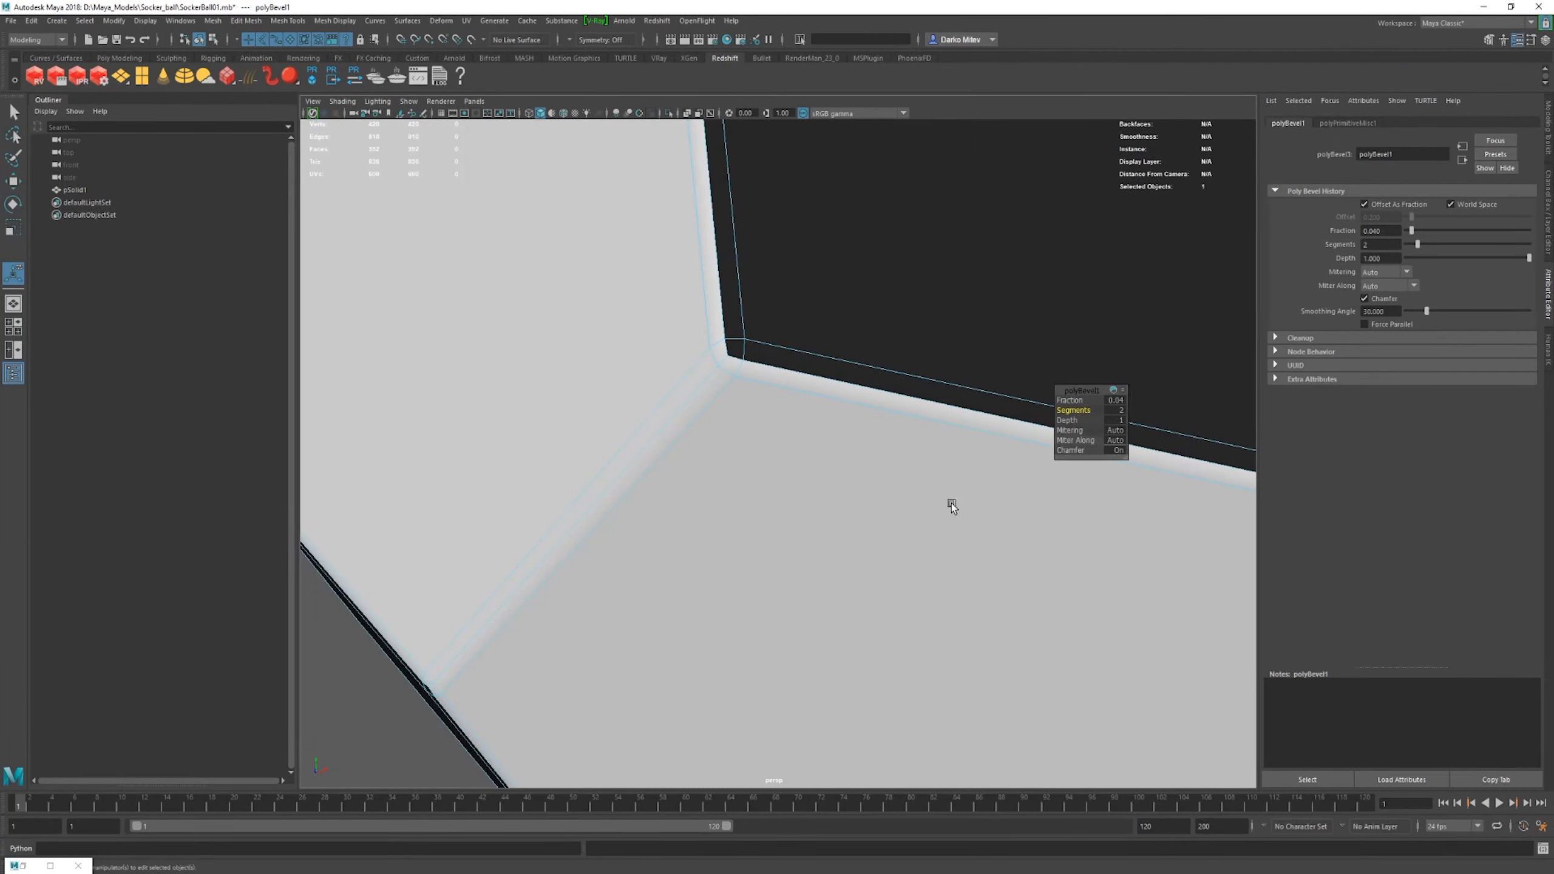
right_click_drag(952, 503, 613, 370, "alt")
mouse_move(928, 408)
left_mouse_down("alt")
mouse_move(968, 413)
mouse_move(945, 411)
left_mouse_up("alt")
left_click(342, 100)
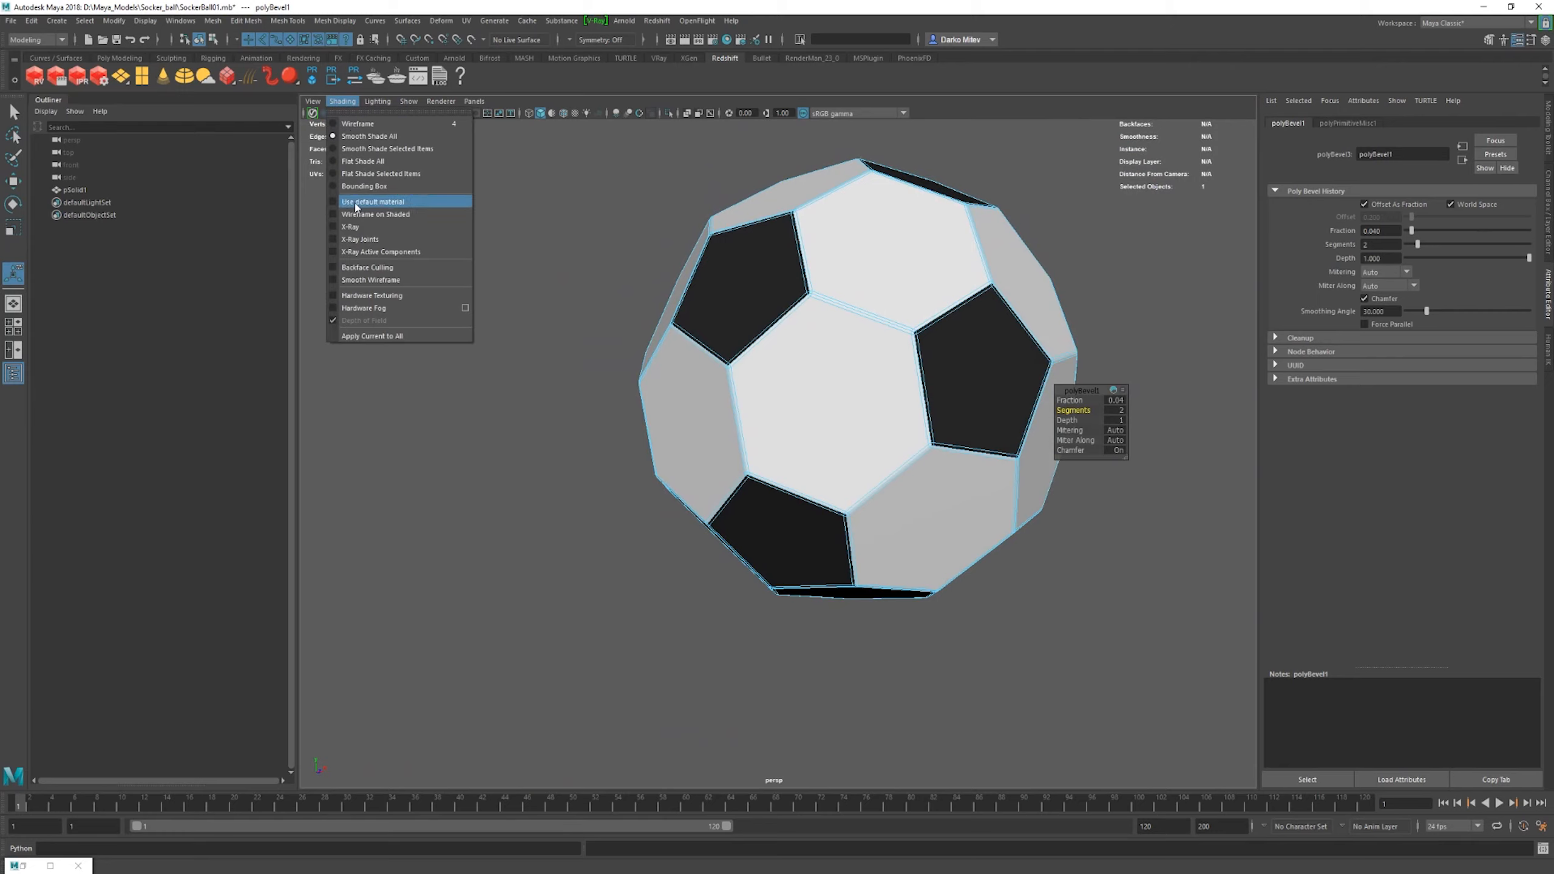
left_click(382, 202)
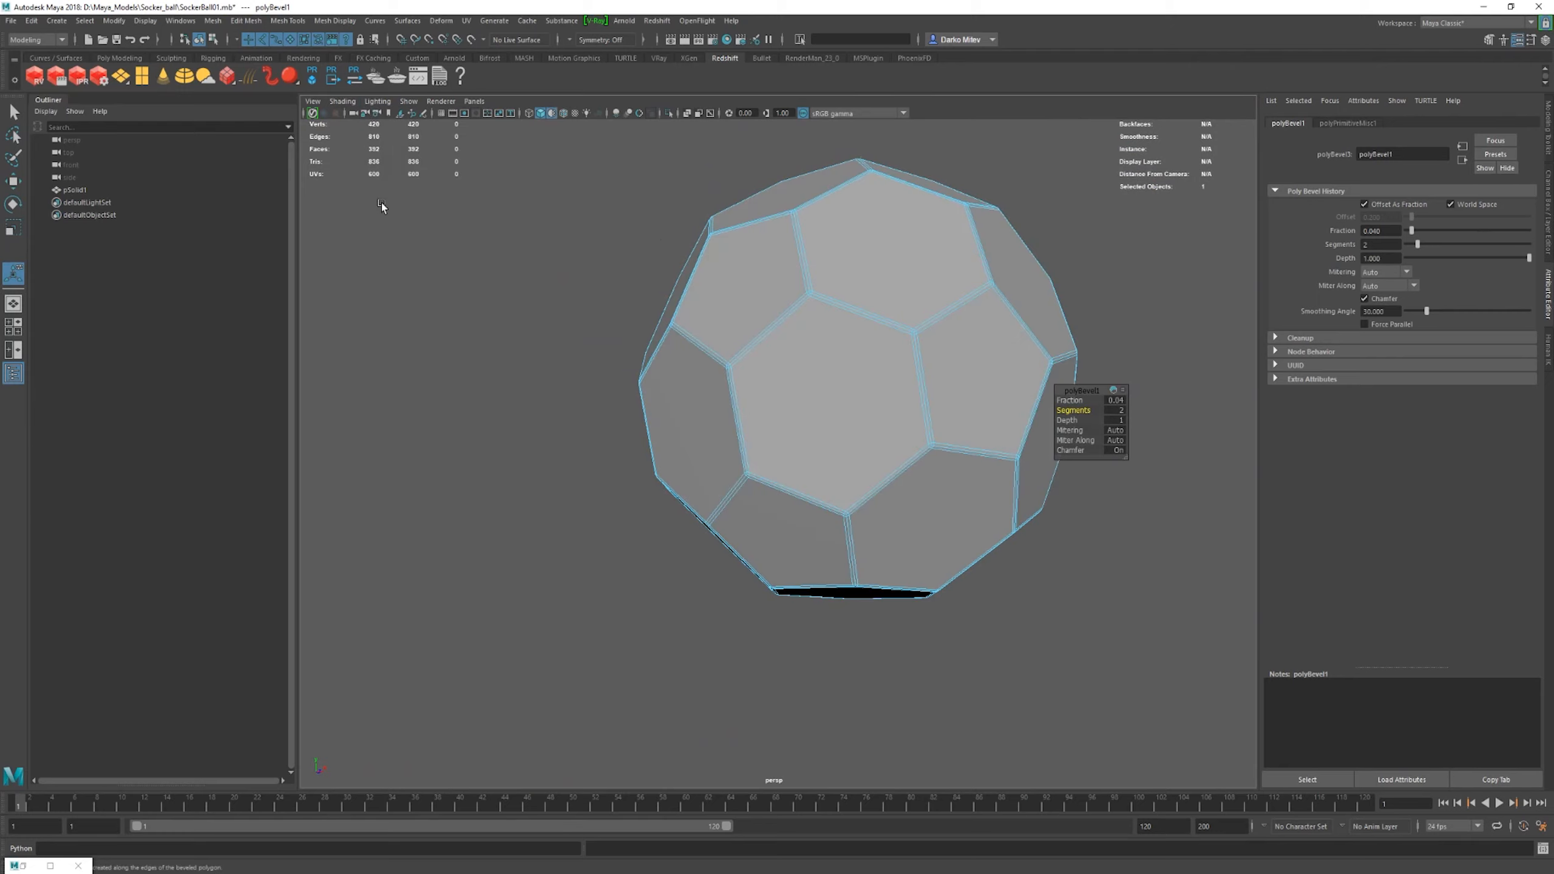
middle_click_drag(850, 287, 684, 304, "alt")
right_click_drag(684, 305, 771, 354, "alt")
left_click_drag(1043, 460, 1071, 407, "alt")
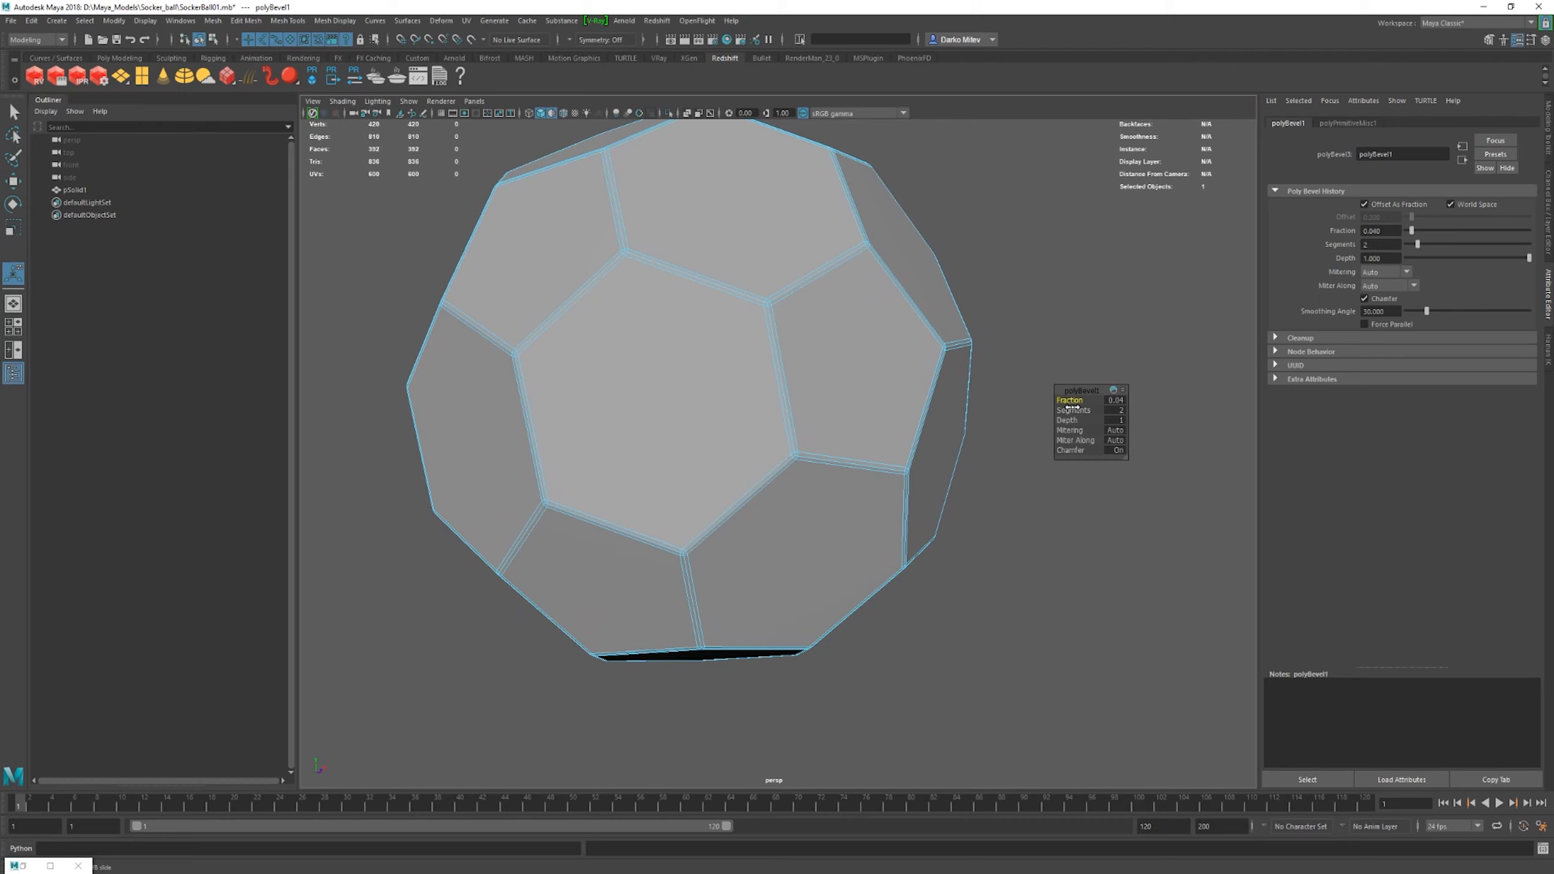
- Try bevel fractions such as 0.11 and 0.05 on the seams, and restore 0.04
left_click_drag(1070, 407, 1077, 407)
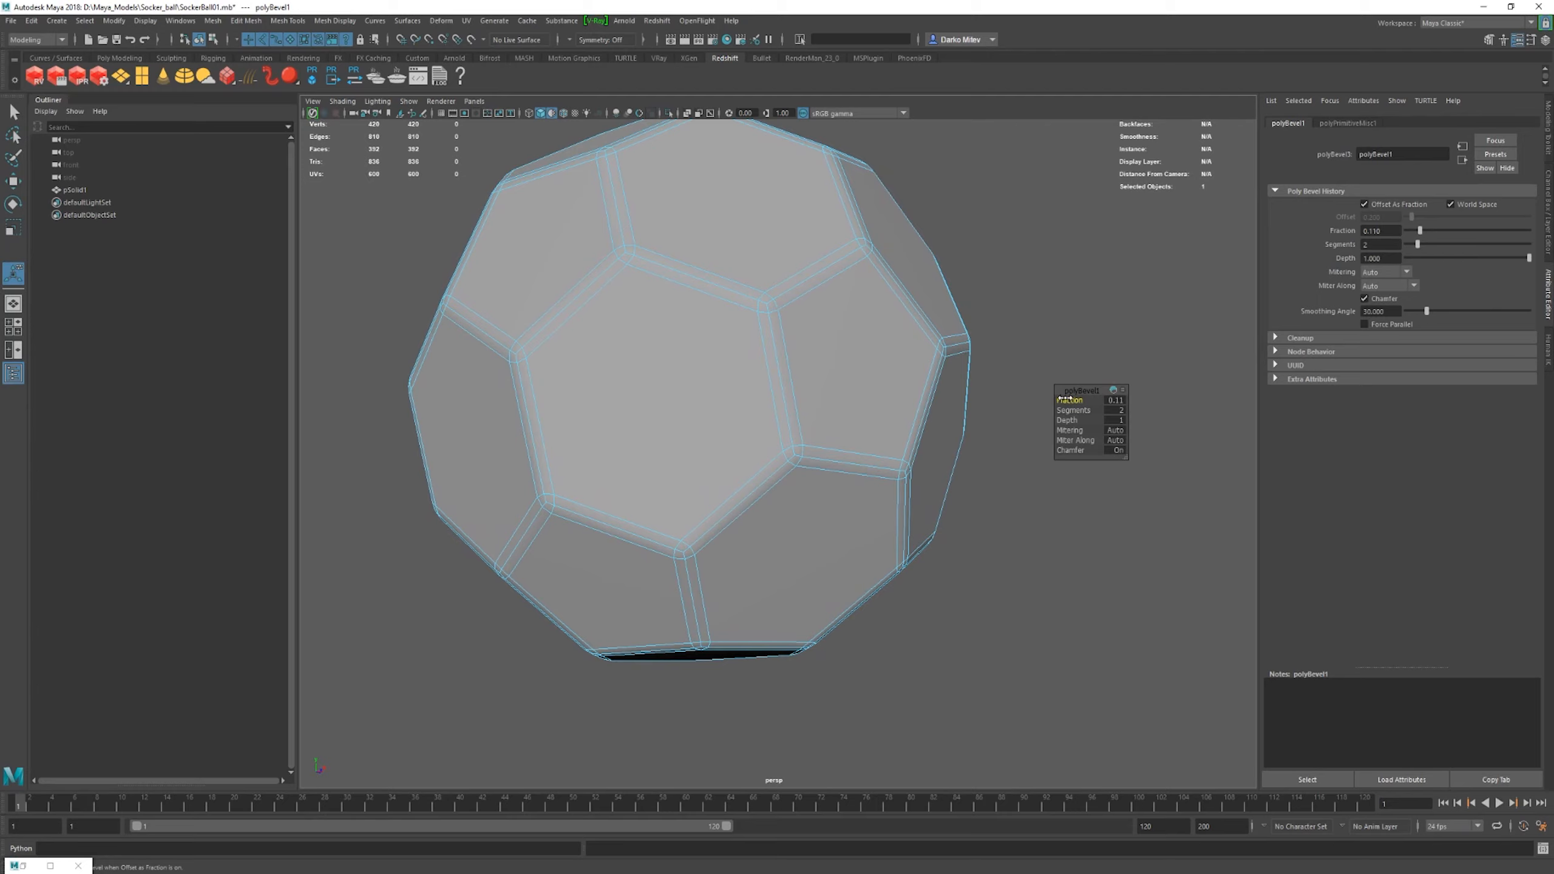
left_click_drag(1072, 399, 1069, 399)
left_click_drag(1069, 399, 1068, 399)
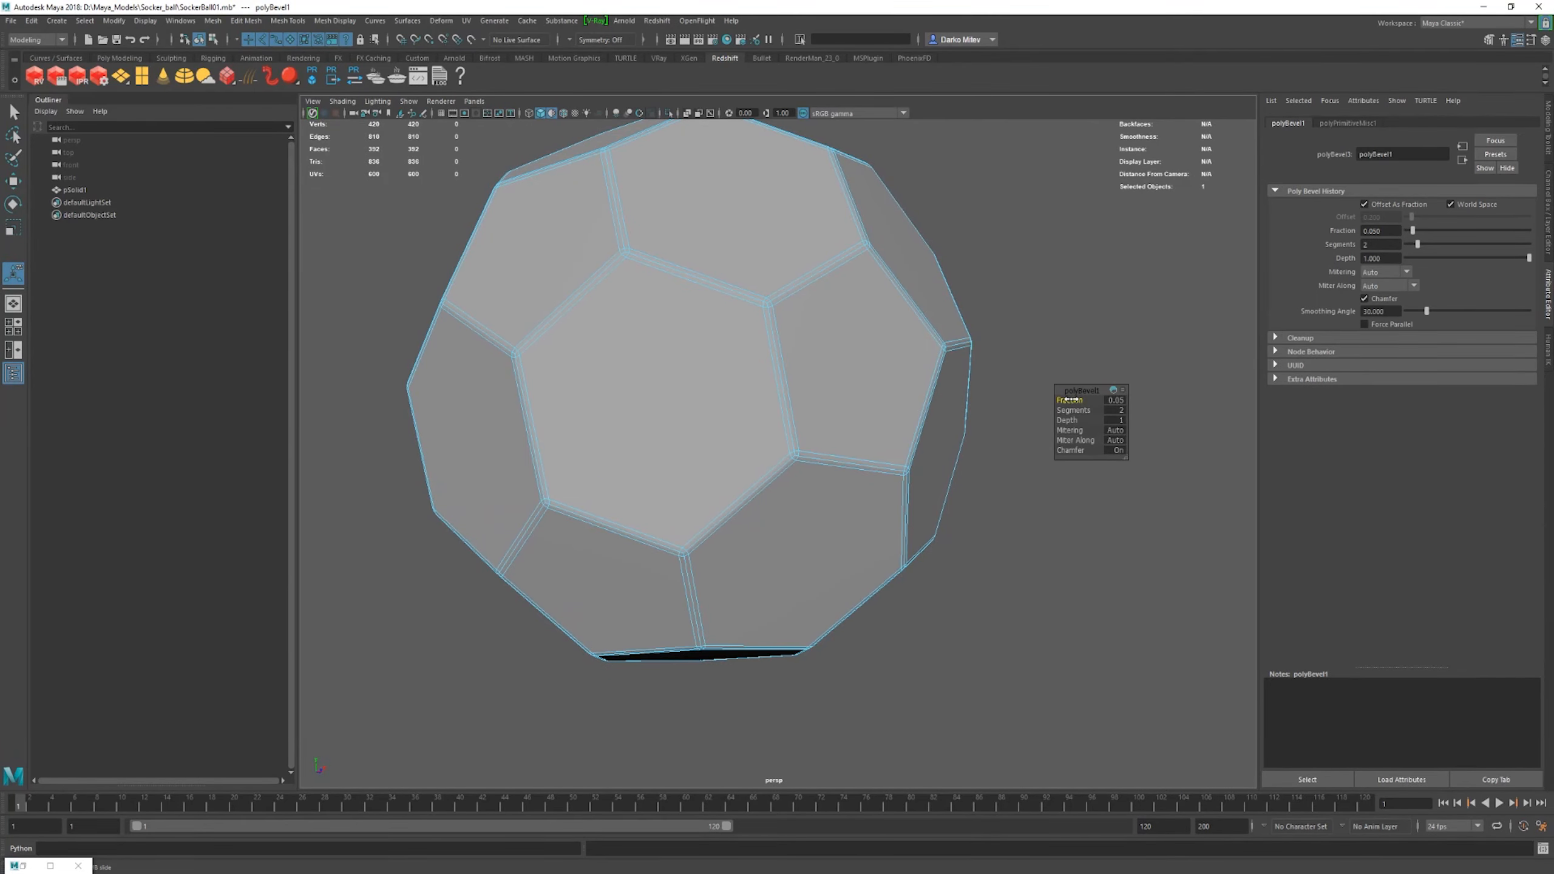
left_click_drag(885, 389, 1072, 400, "alt")
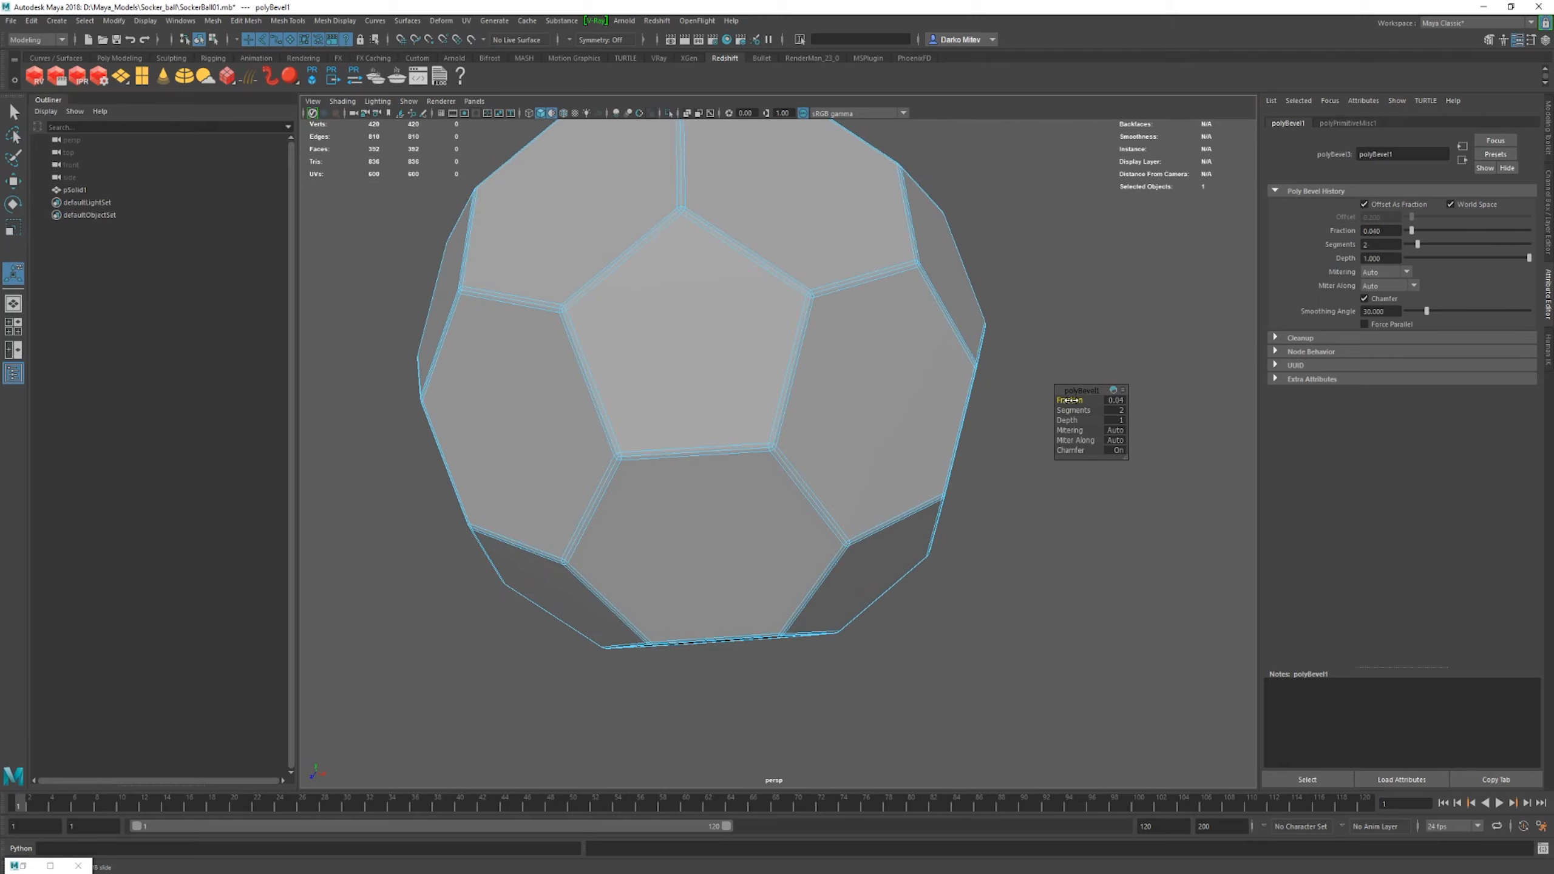
- Leave the bevel settings and select the whole ball as an object
left_click_drag(913, 399, 809, 381, "alt")
key("w")
left_click(985, 228)
left_click(876, 345)
scroll(809, 381, "up", 2)
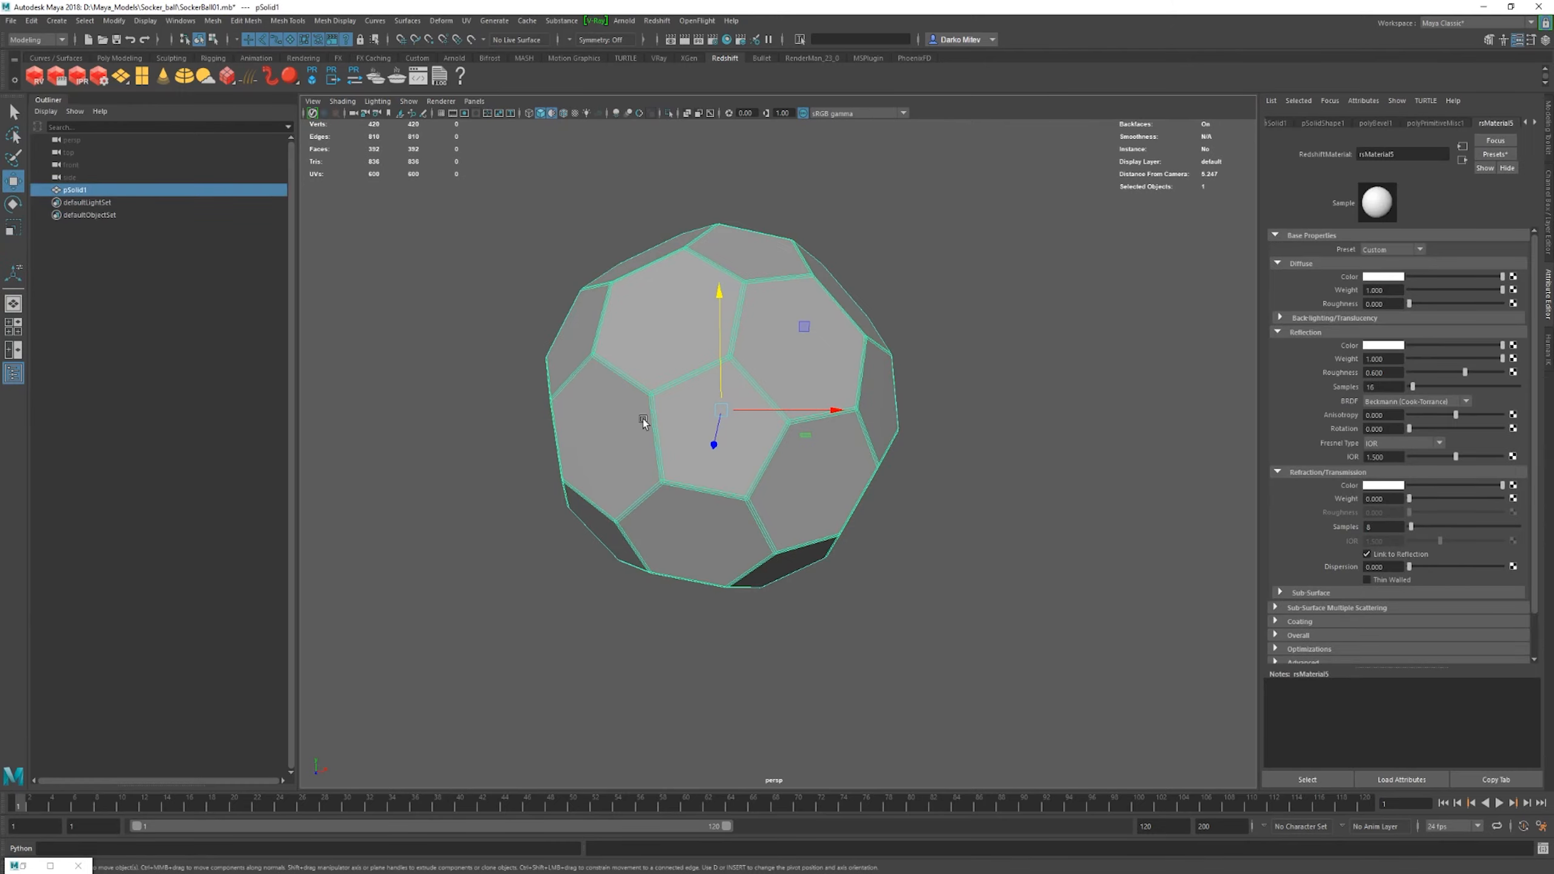
- Bring up the UV Editor with the ball's UV layout and position the window so the whole layout is in view
key("F11")
left_click(23, 865)
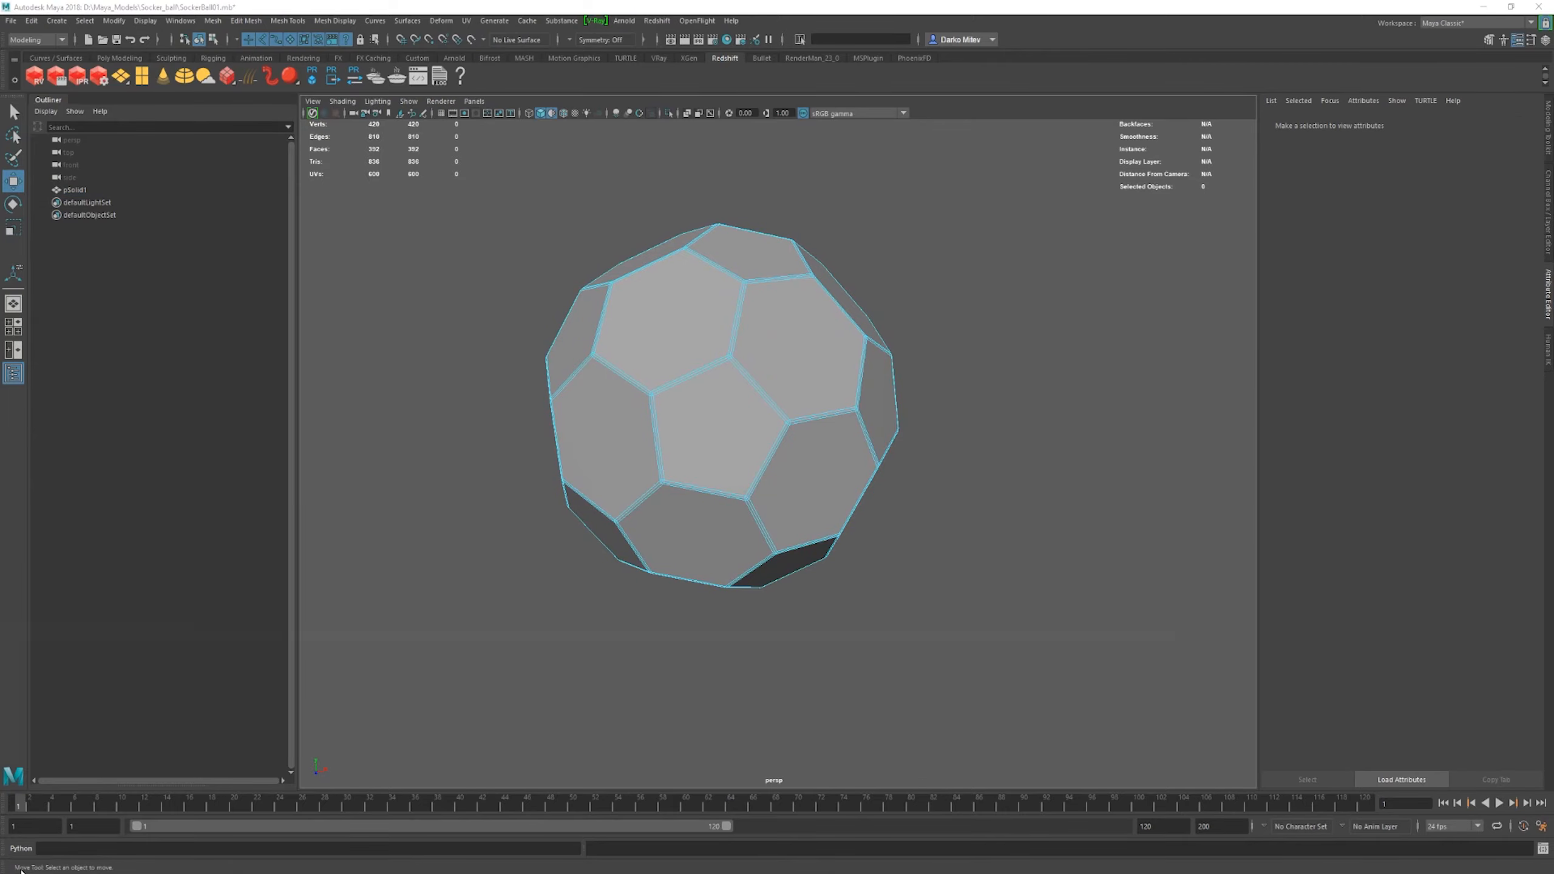
right_click_drag(634, 454, 784, 364)
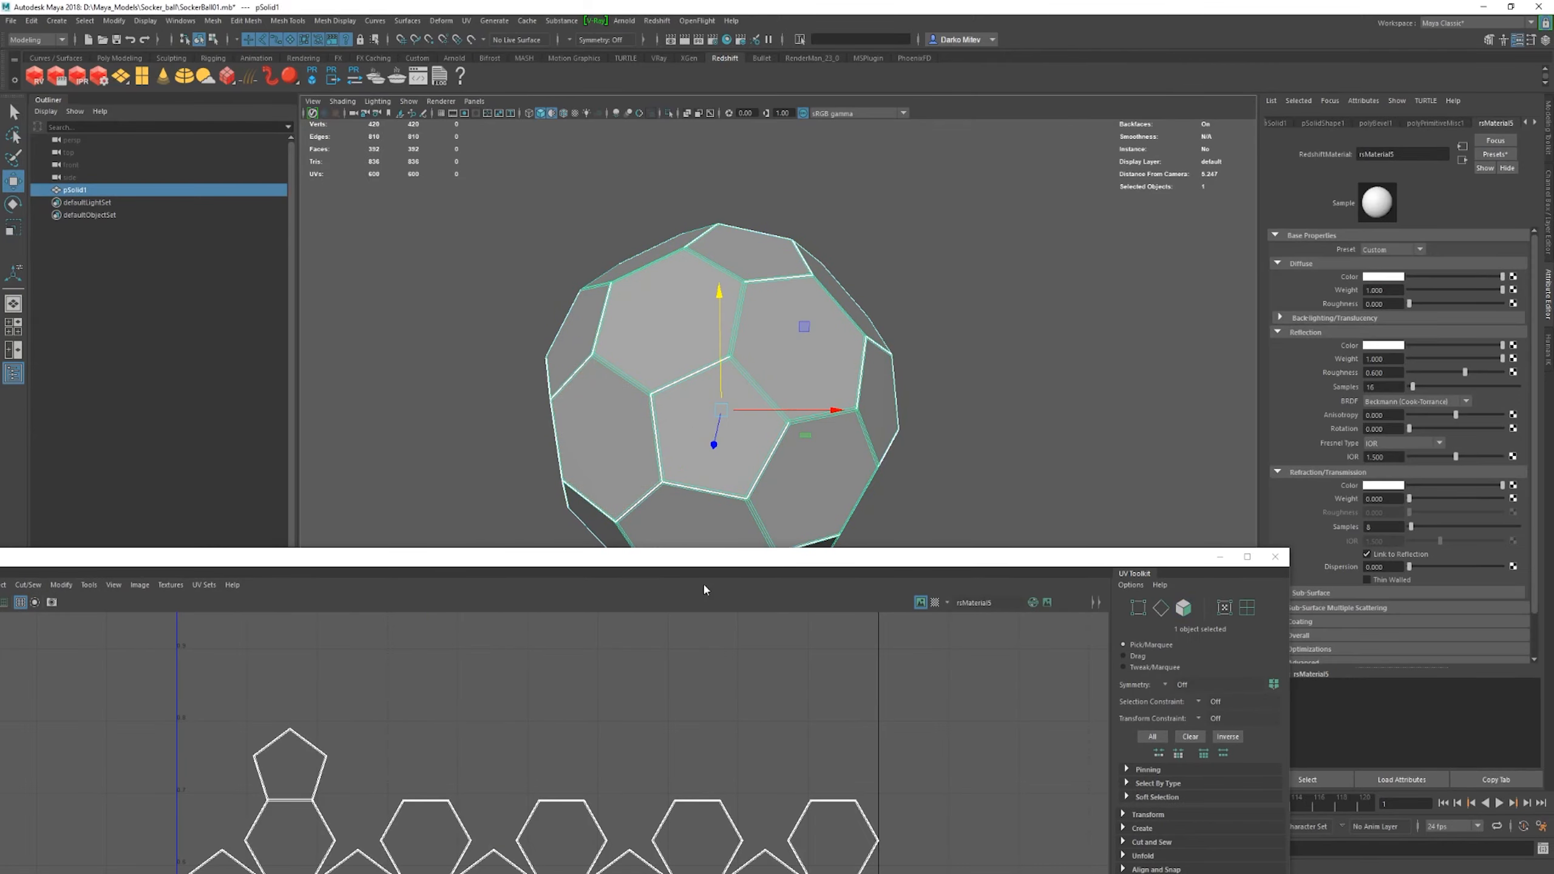
left_click_drag(719, 555, 899, 564)
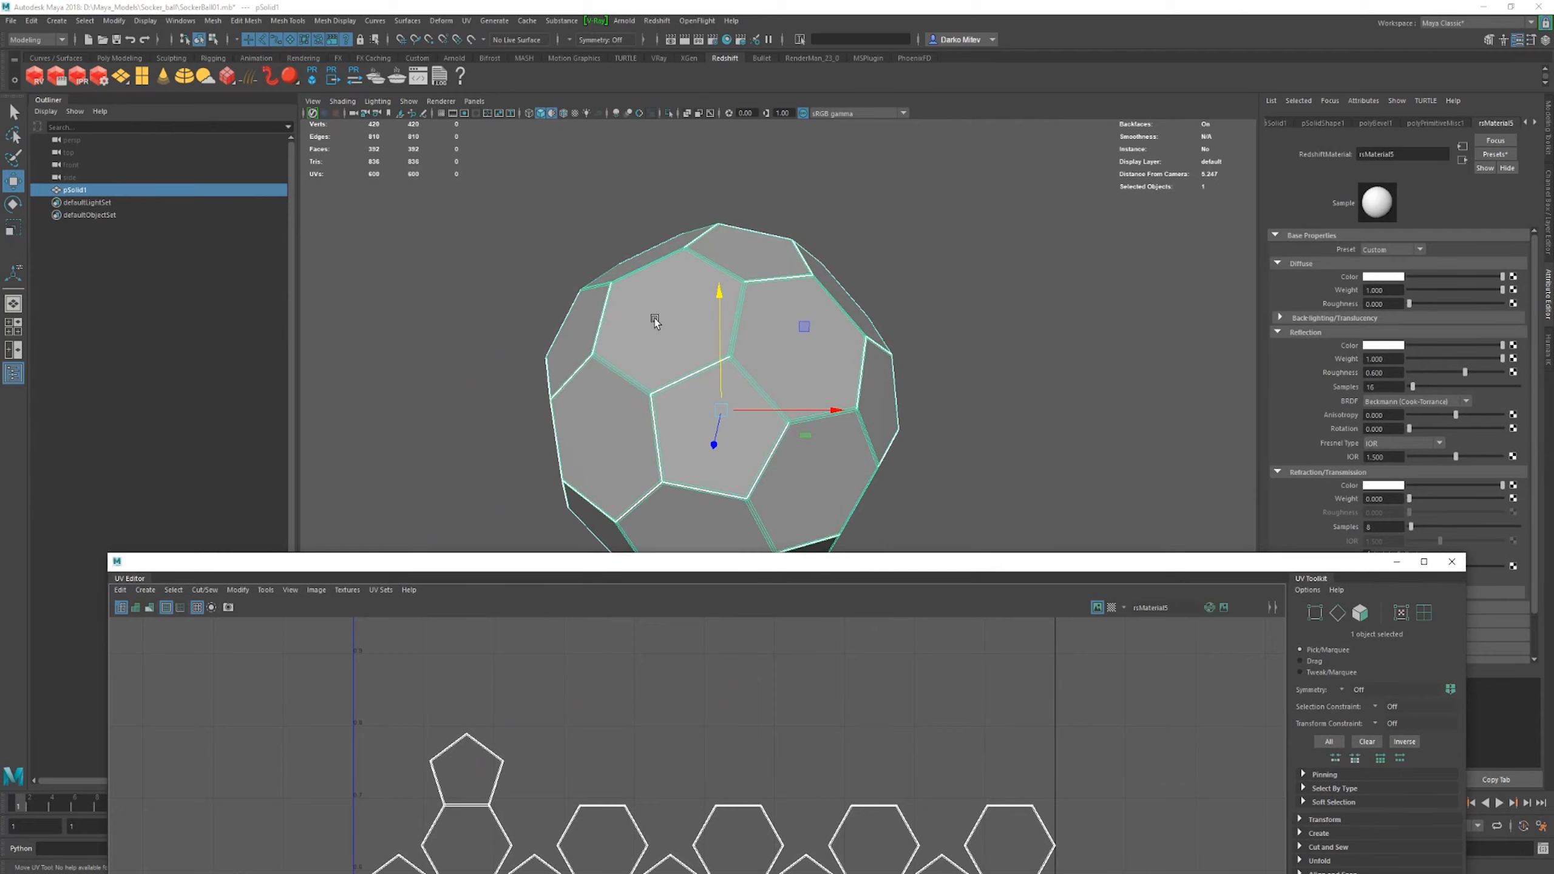
left_click_drag(766, 567, 889, 183)
- Select every hexagon and pentagon face in the UV layout, leaving out the narrow bevel faces
right_click_drag(591, 386, 593, 448)
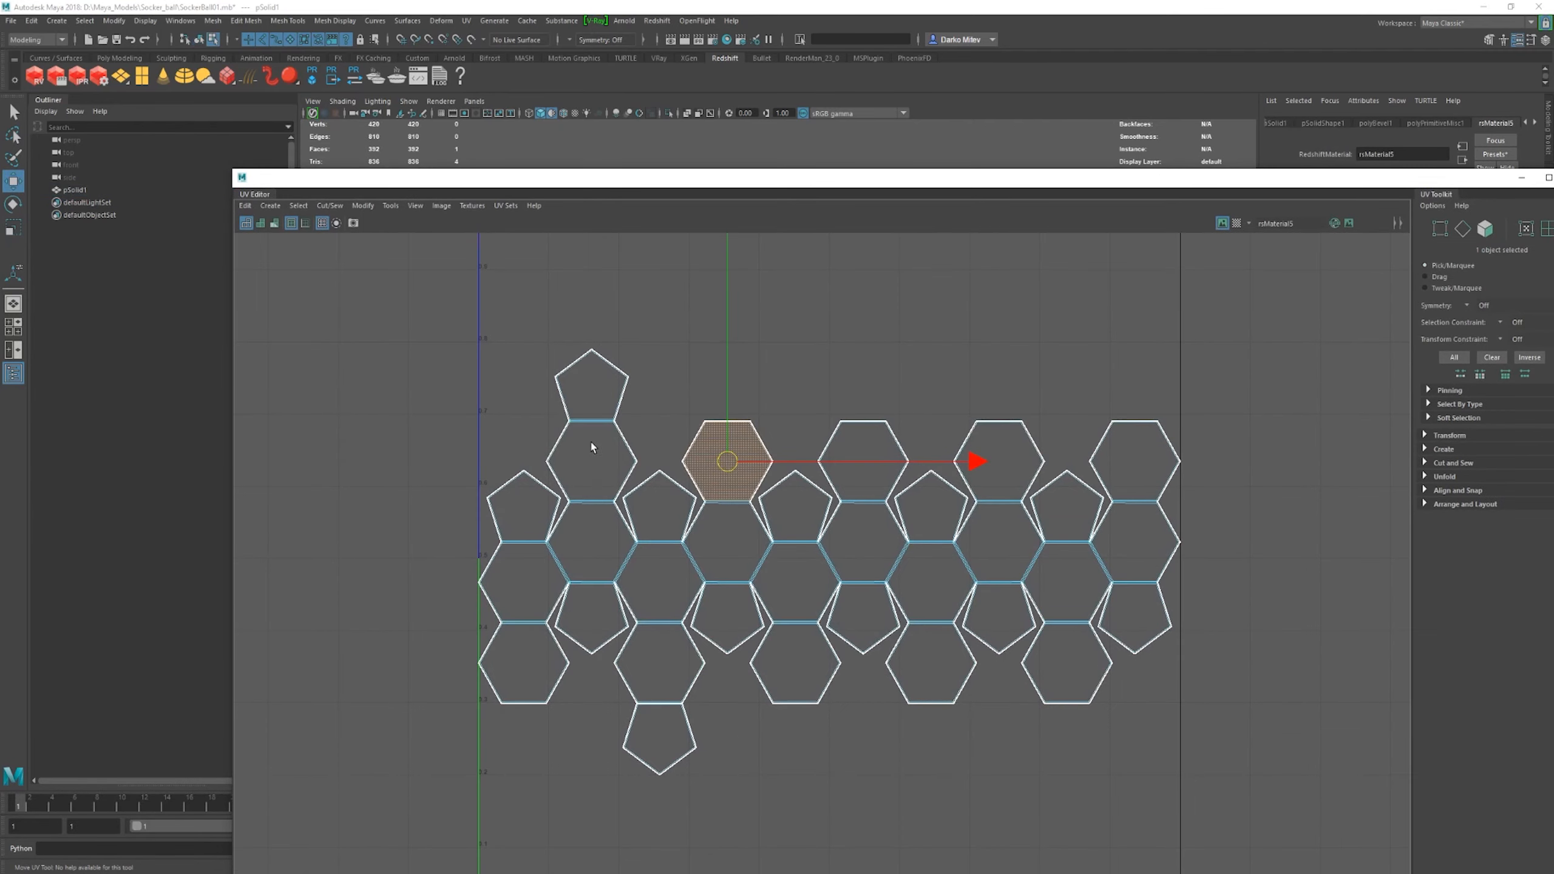
left_click(590, 388)
left_click(525, 511, "shift")
left_click(561, 475, "shift")
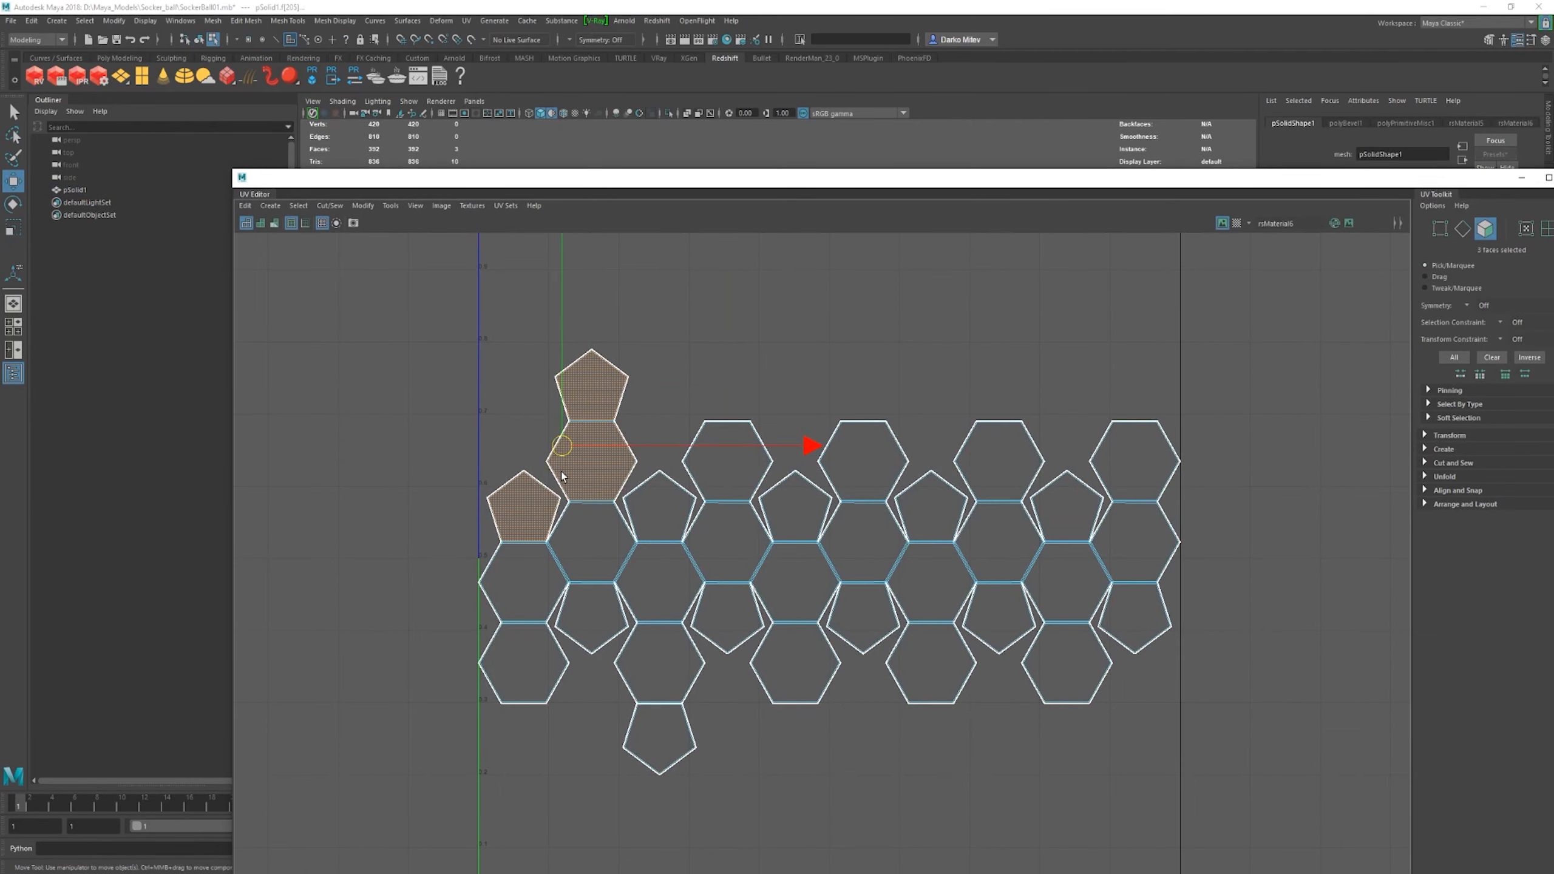
left_click(591, 388)
left_click(584, 465, "shift")
left_click(521, 513, "shift")
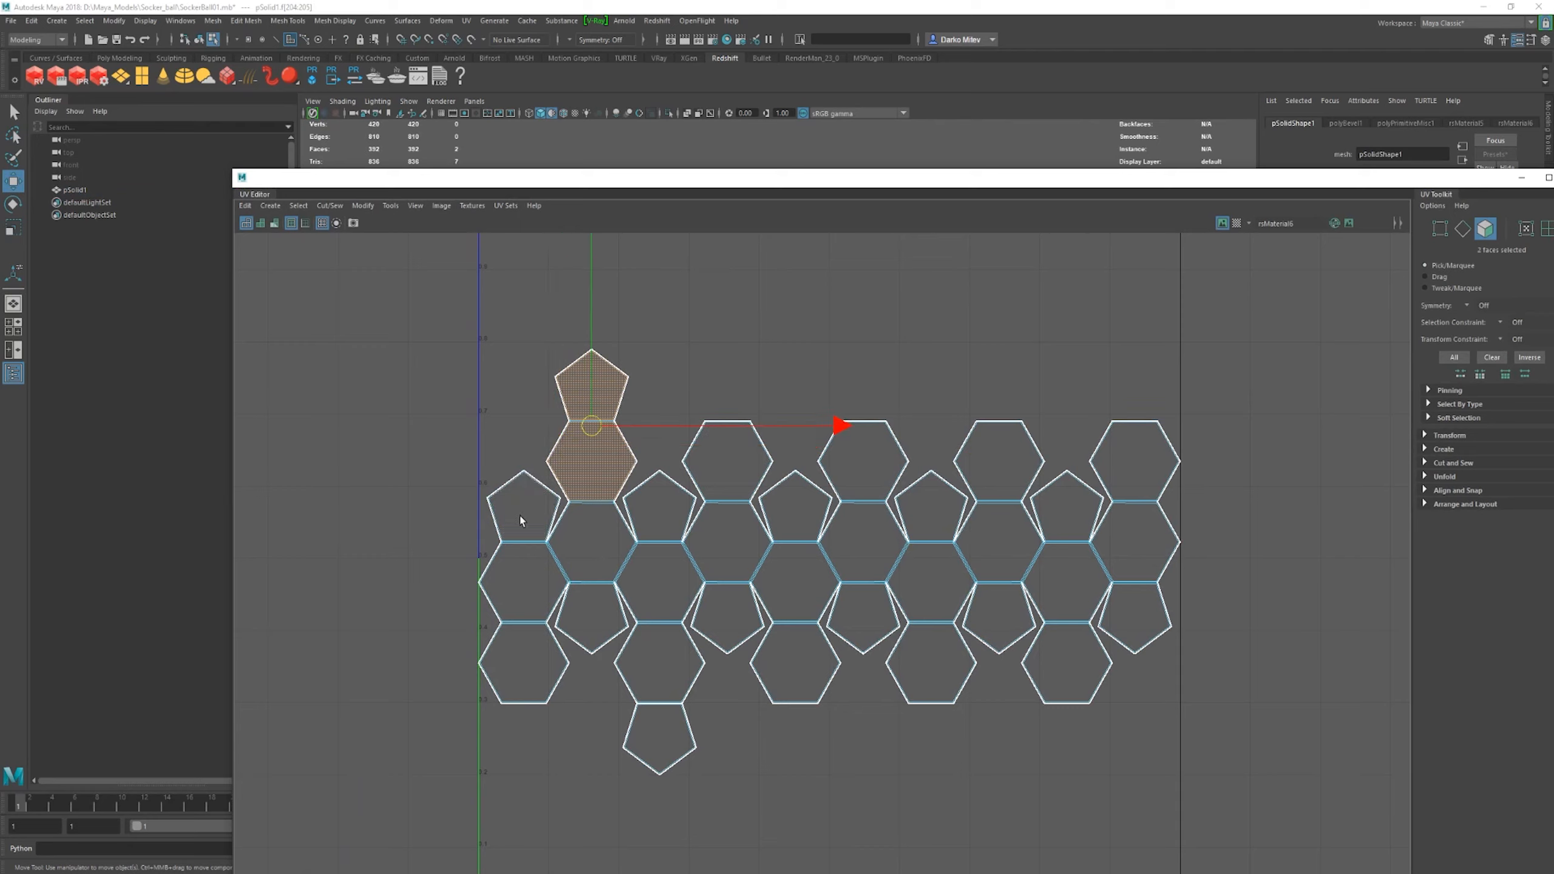
left_click(591, 542, "shift")
left_click(525, 584, "shift")
left_click(575, 612, "shift")
left_click(517, 679, "shift")
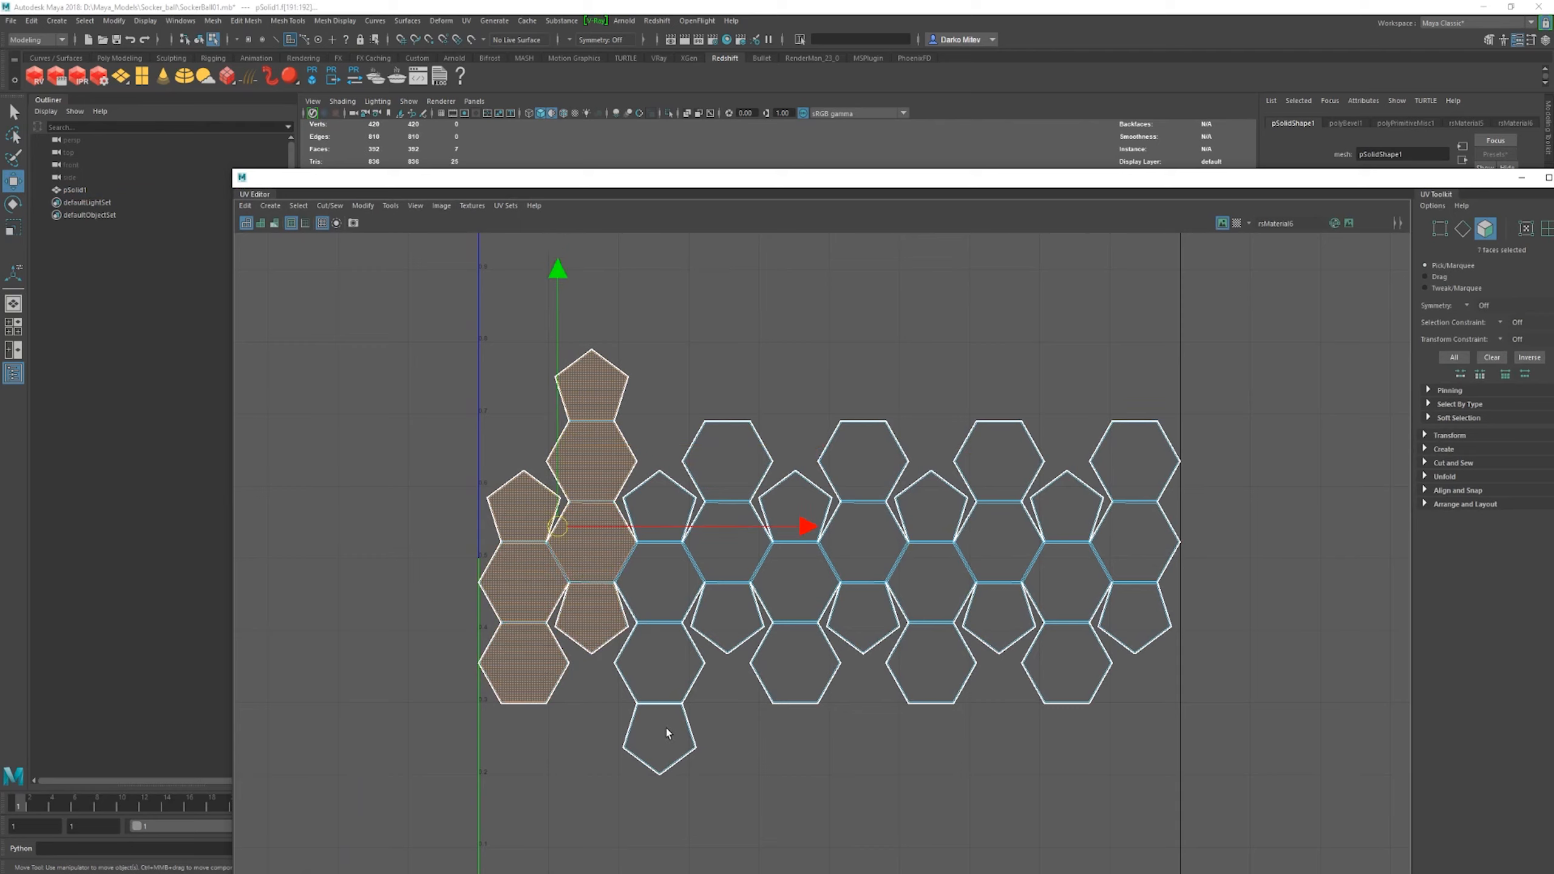
left_click(659, 731, "shift")
left_click(668, 656, "shift")
left_click(670, 582, "shift")
left_click(672, 507, "shift")
left_click(729, 463, "shift")
left_click(727, 543, "shift")
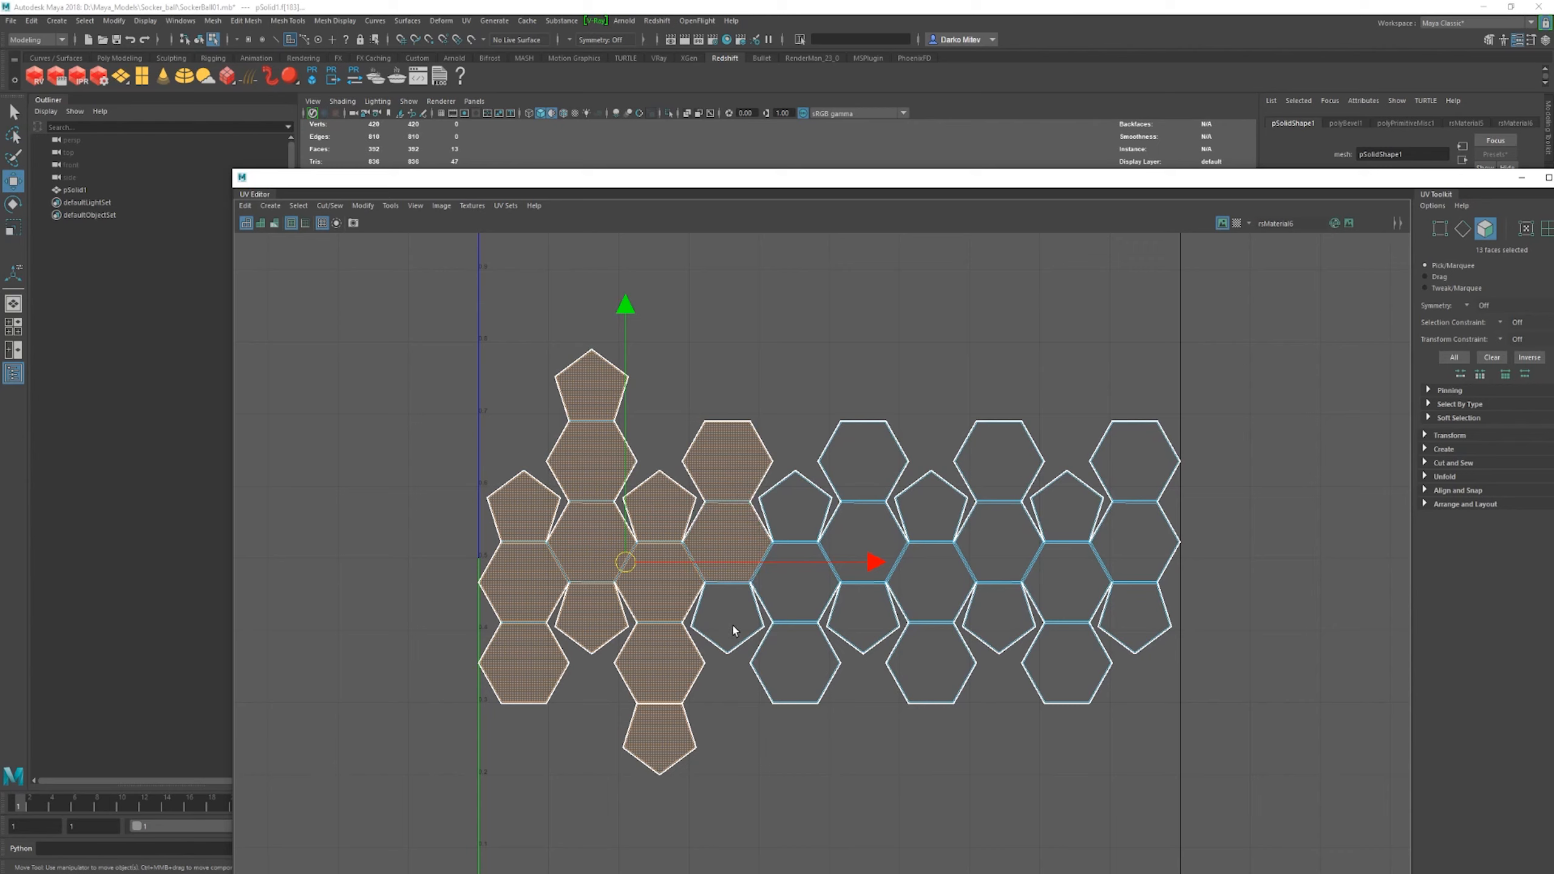
left_click(727, 618, "shift")
left_click(795, 662, "shift")
left_click(793, 583, "shift")
left_click(795, 505, "shift")
left_click(862, 462, "shift")
left_click(859, 538, "shift")
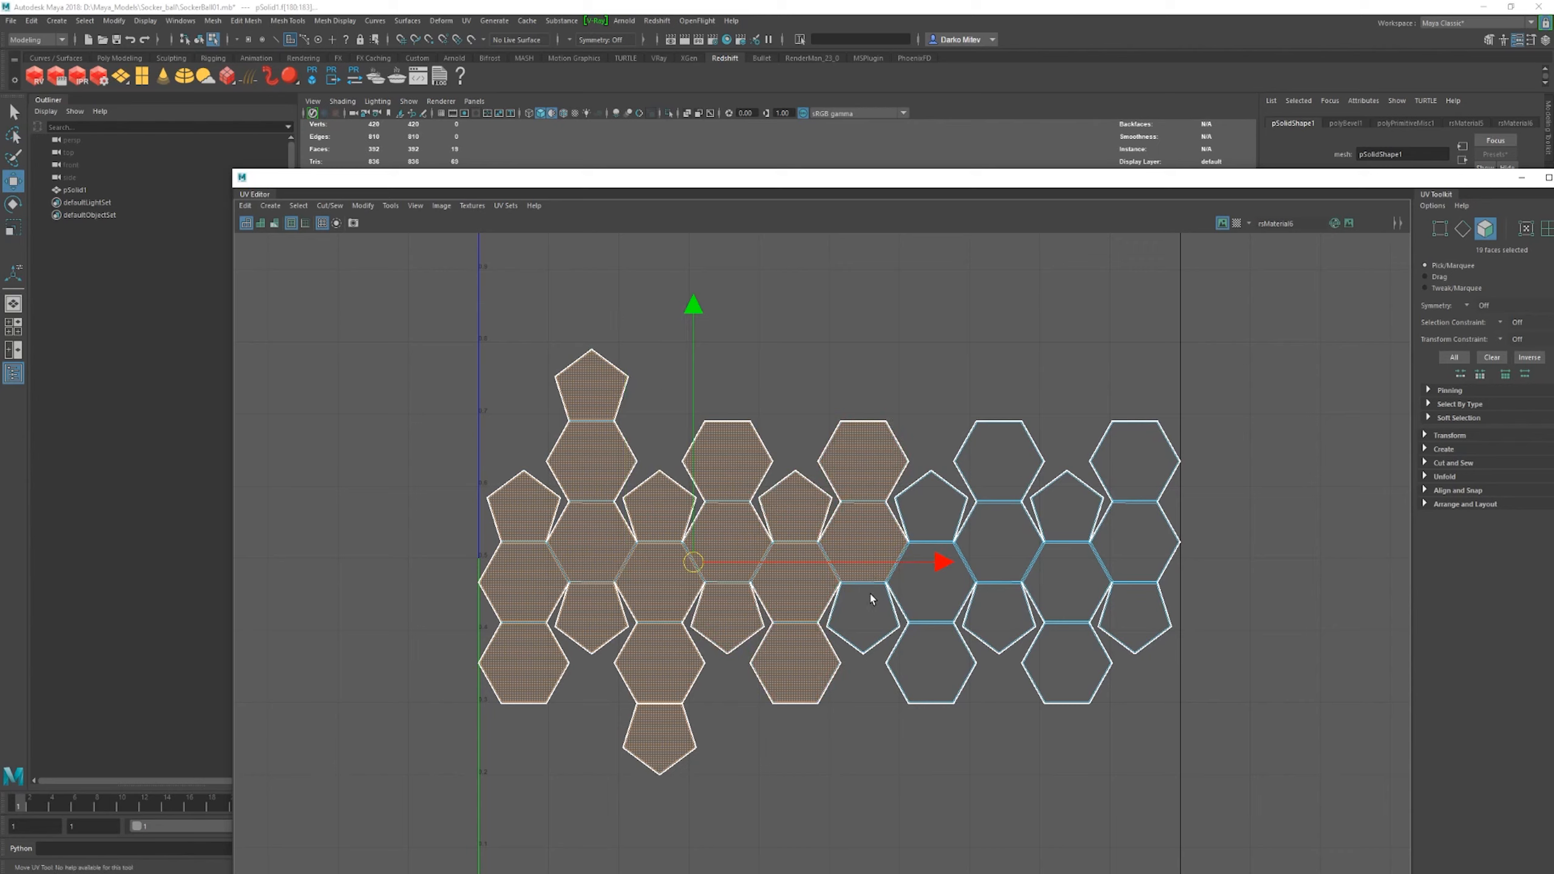
left_click(866, 612, "shift")
left_click(930, 582, "shift")
left_click(936, 658, "shift")
left_click(931, 507, "shift")
left_click(998, 542, "shift")
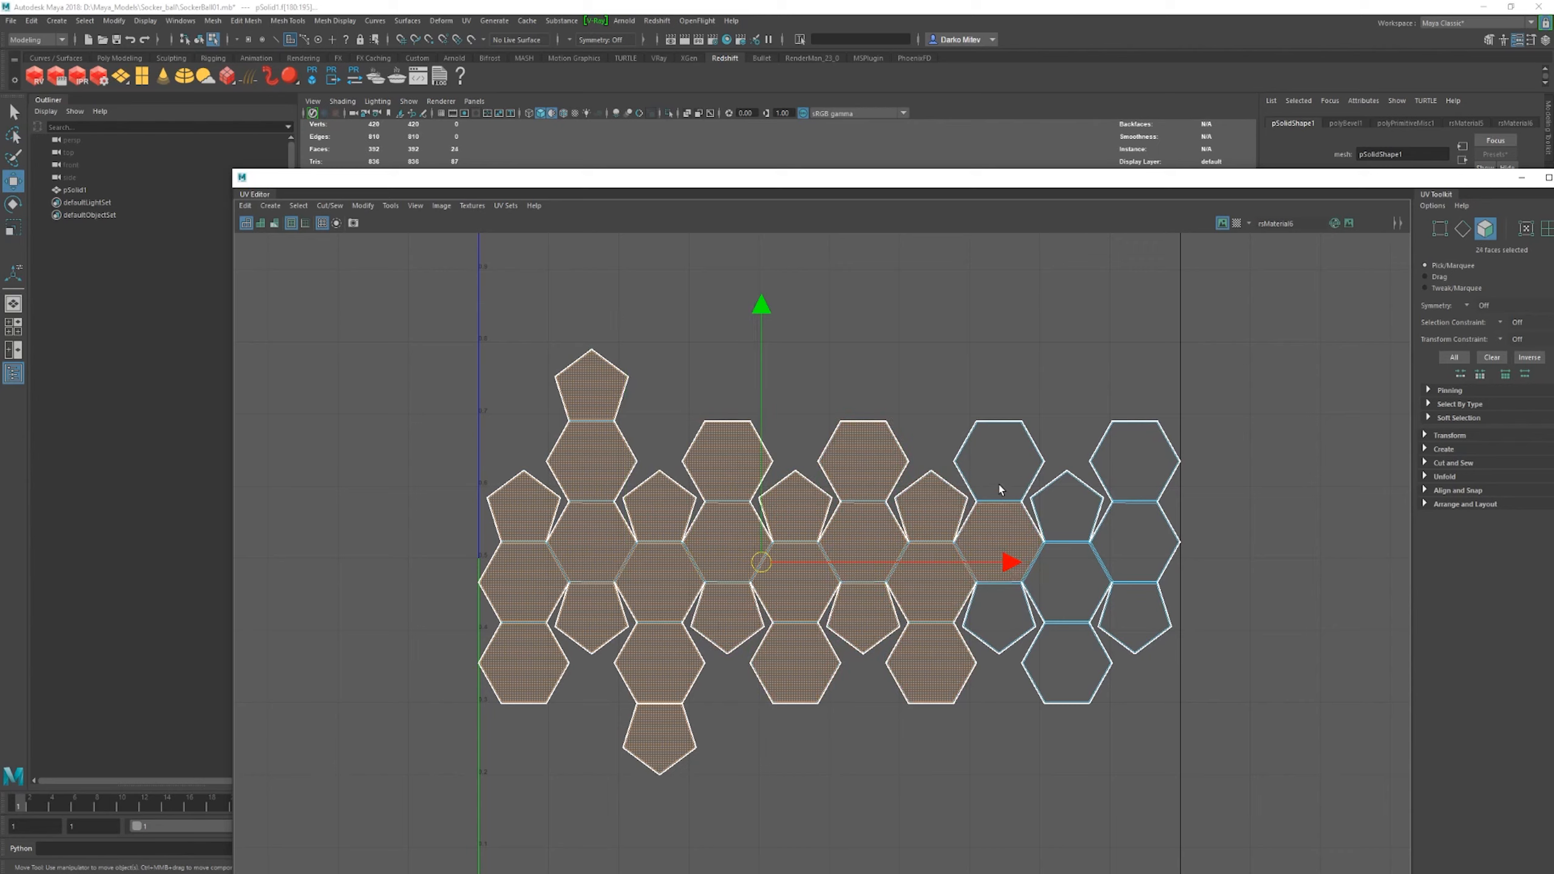
left_click(998, 461, "shift")
left_click(1067, 506, "shift")
left_click(1135, 542, "shift")
left_click(1131, 471, "shift")
left_click(1134, 610, "shift")
left_click(1067, 572, "shift")
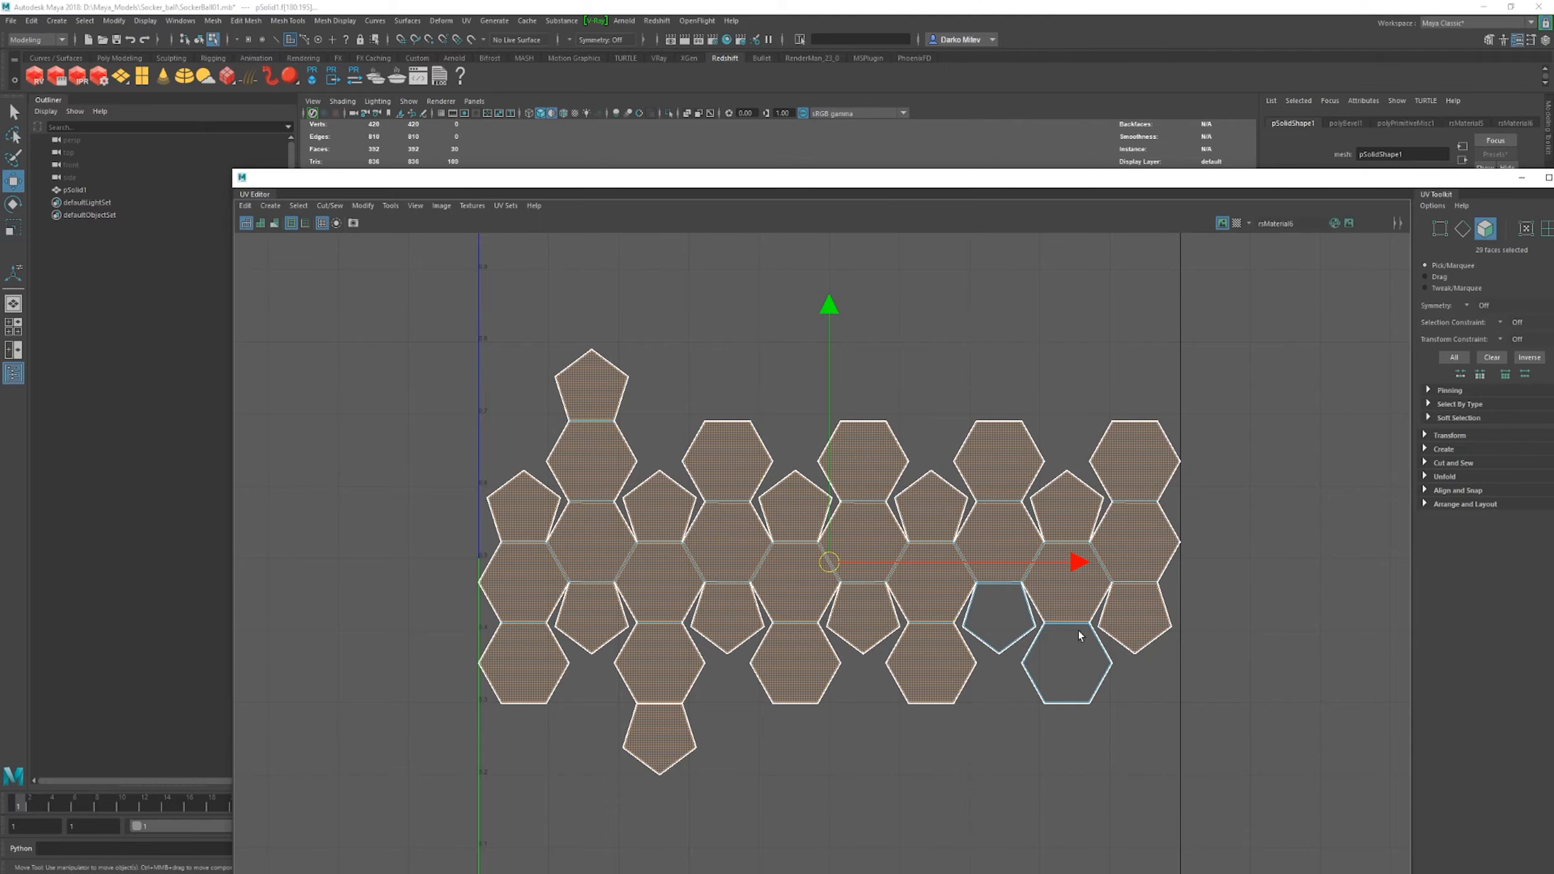
left_click(1074, 645, "shift")
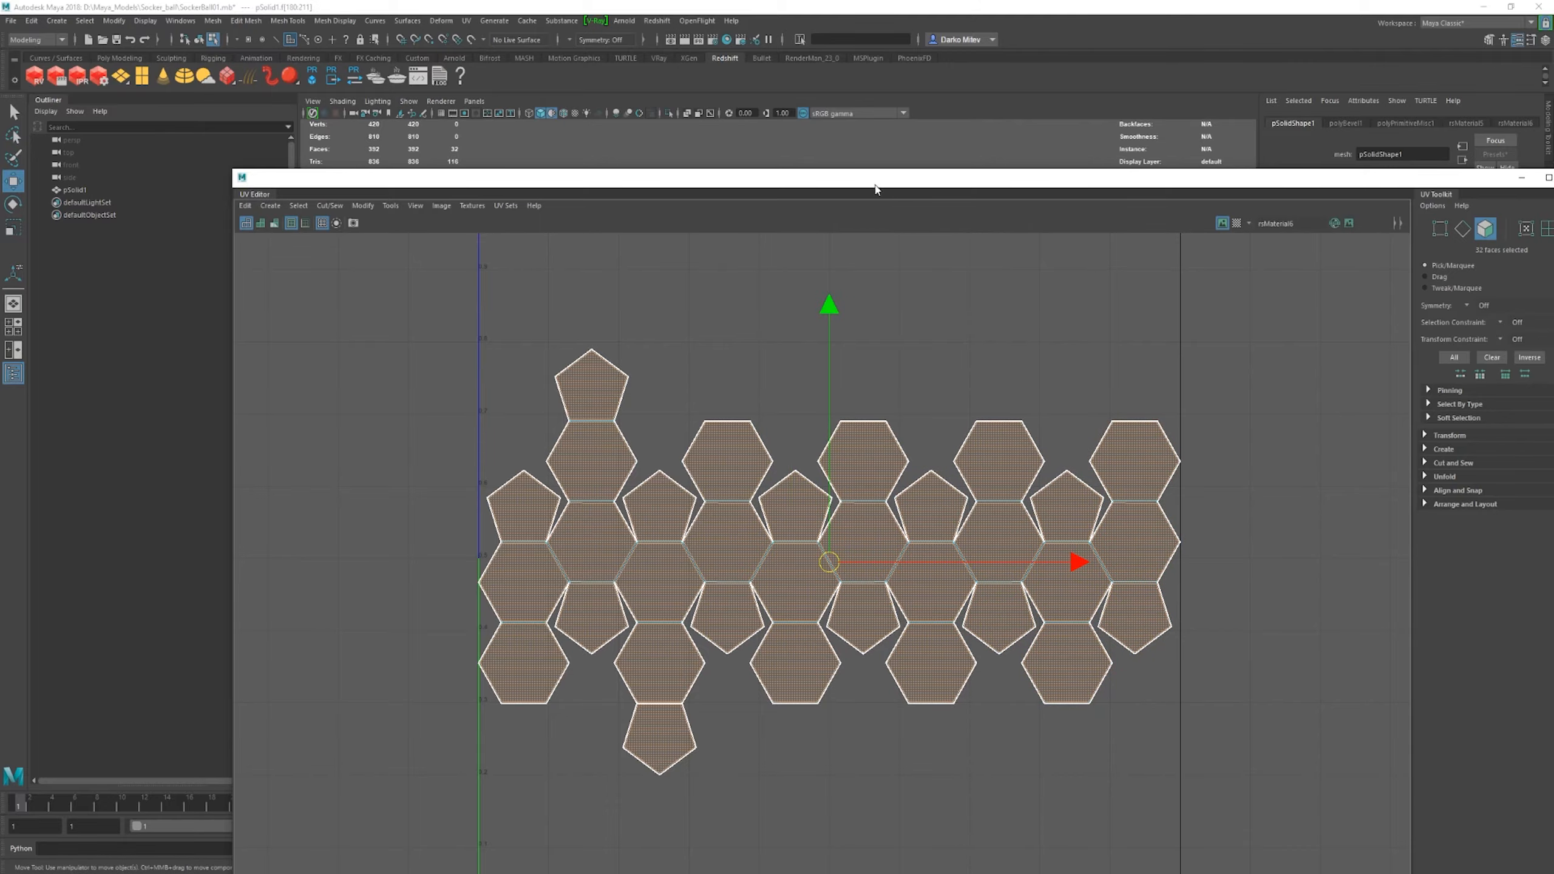
- Minimize the UV Editor and convert the selected hexagon and pentagon faces to their border edges
left_click_drag(875, 185, 751, 81)
right_click_drag(720, 341, 1086, 528, "alt")
middle_click_drag(1086, 528, 949, 411, "alt")
right_click_drag(824, 393, 963, 430, "alt")
left_click(1397, 73)
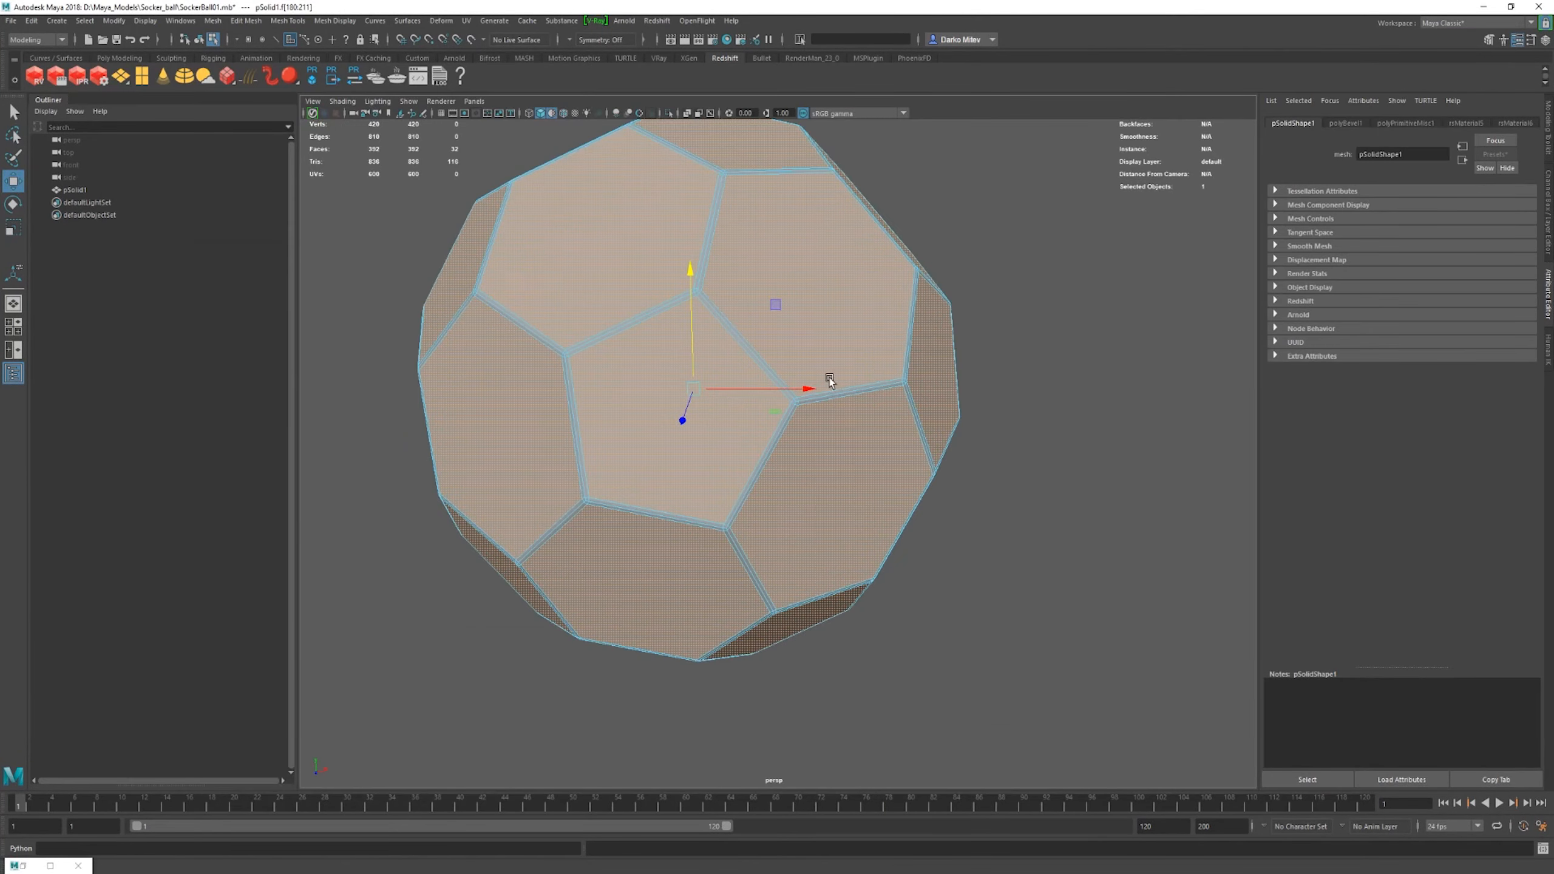
right_click_drag(828, 378, 862, 345, "alt")
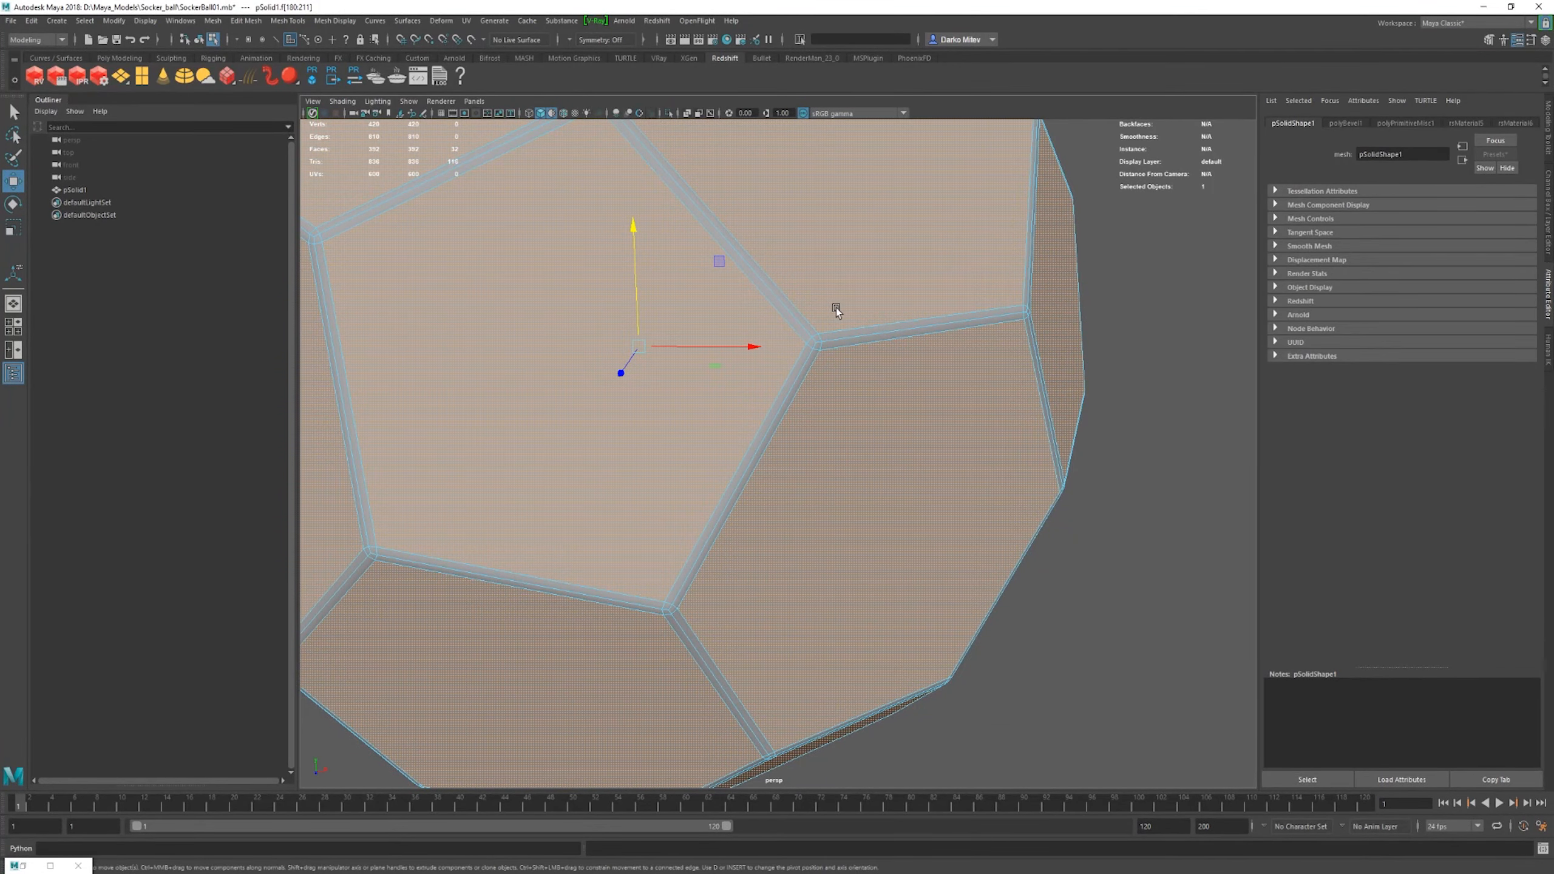
right_click_drag(785, 321, 786, 248, "ctrl")
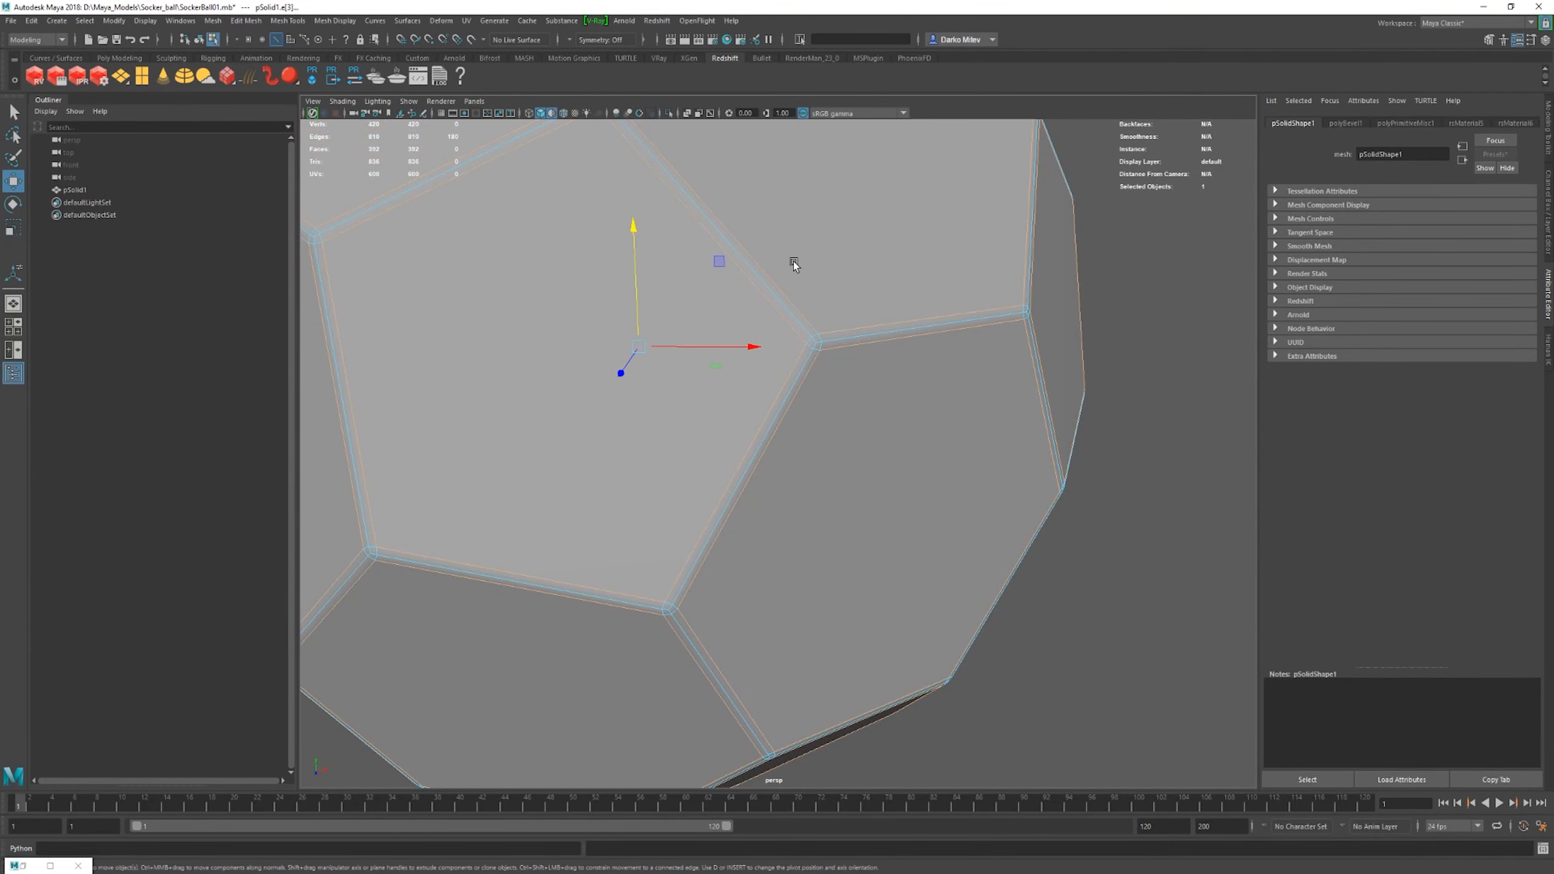
- Grow the panel border edge selection once to include the adjoining seam edges
right_click_drag(1013, 347, 758, 352, "alt")
left_click_drag(759, 343, 667, 276, "alt")
right_click_drag(734, 422, 742, 183, "alt")
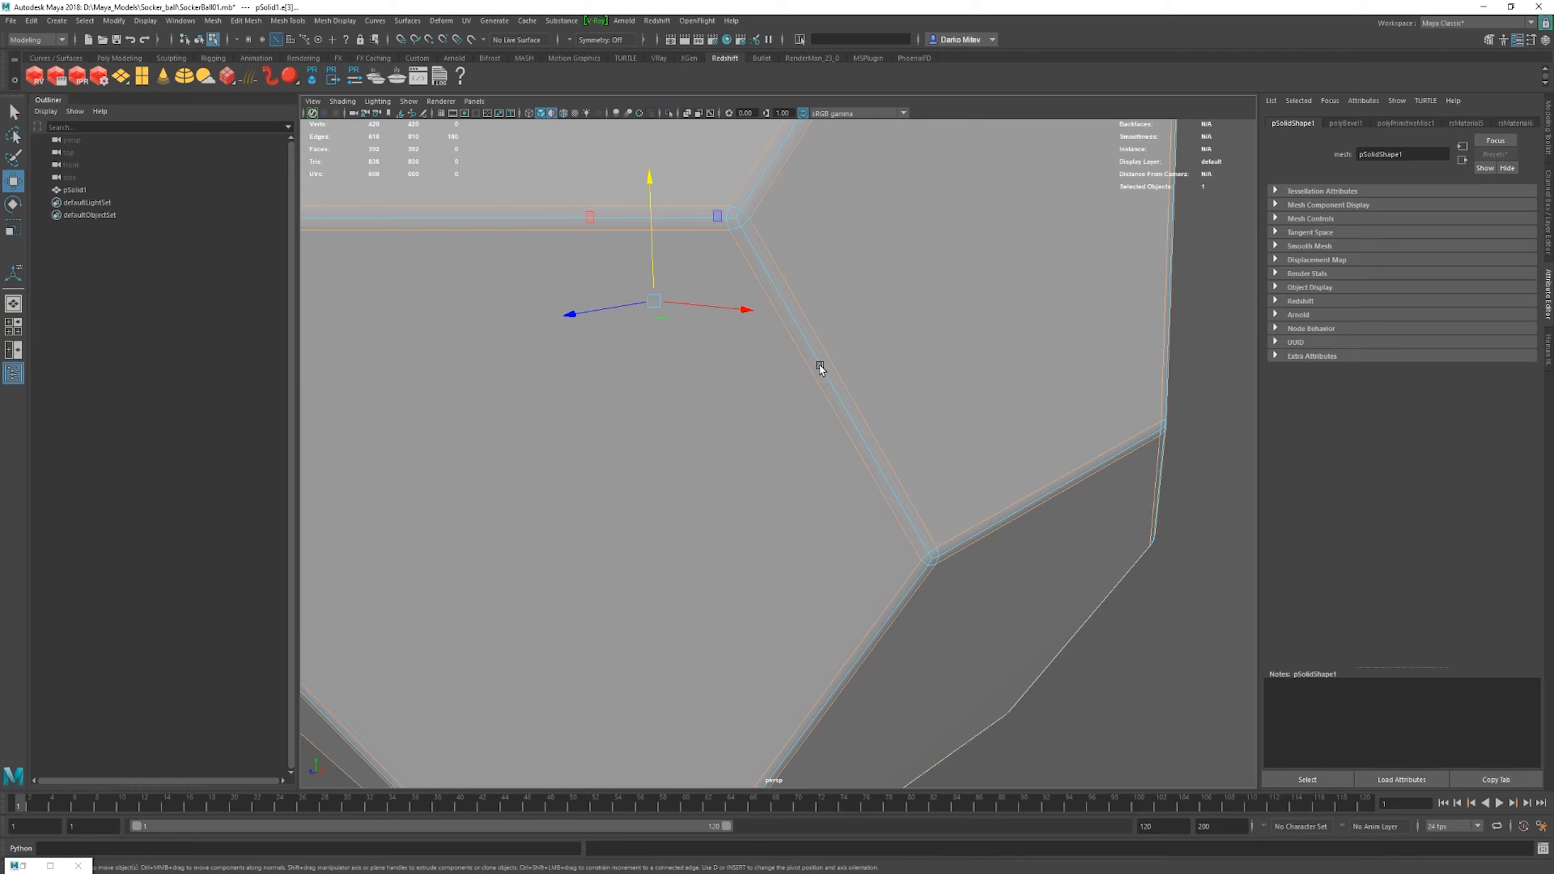
right_click_drag(592, 465, 854, 449, "alt")
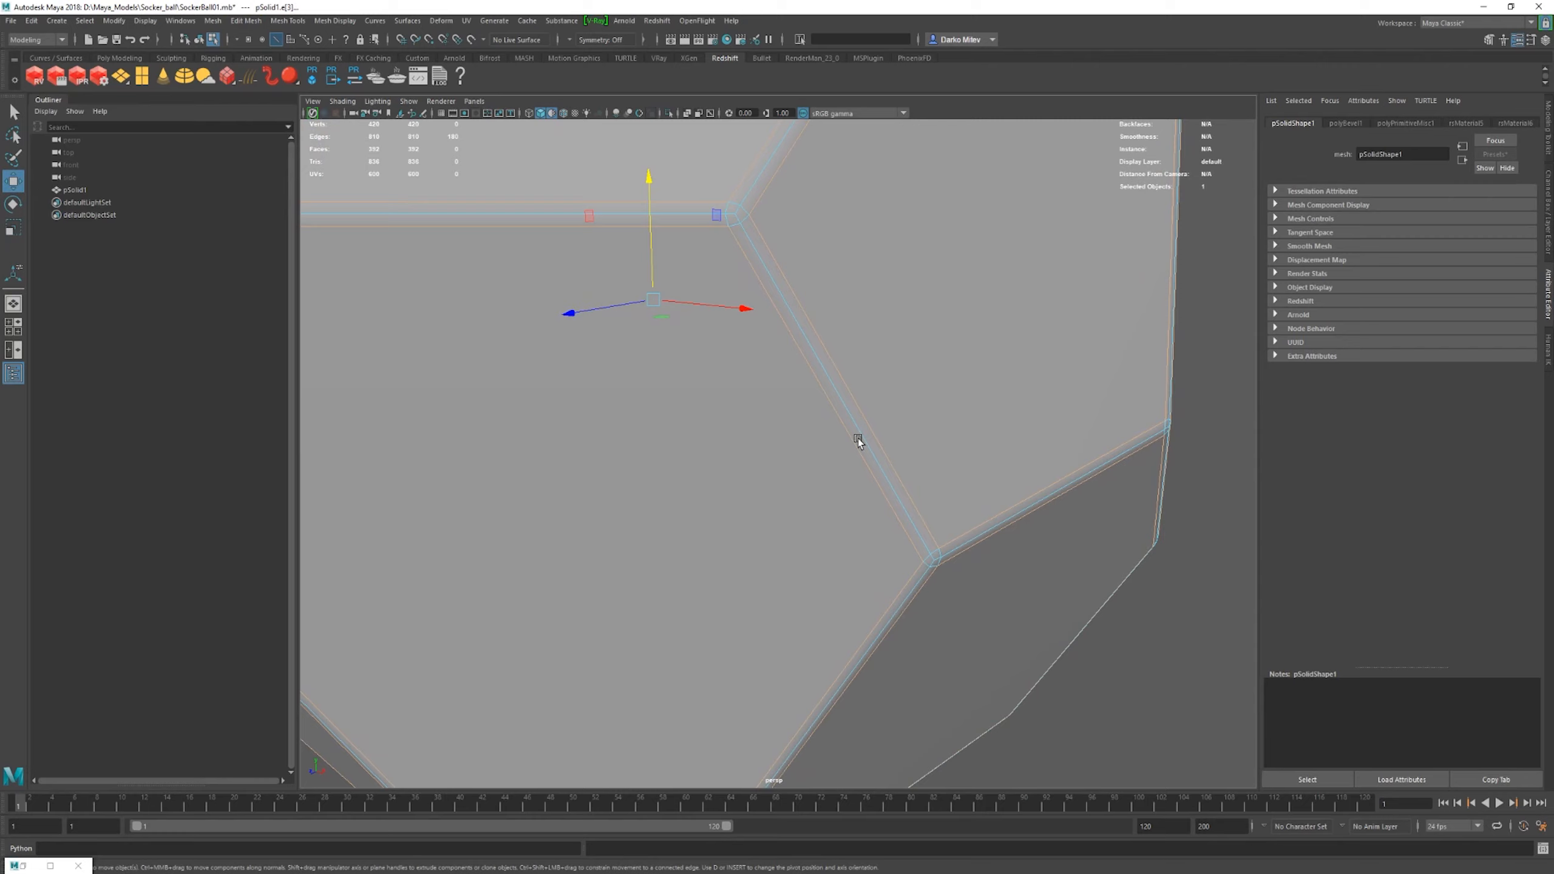
key("shift+period")
scroll(843, 486, "down", 2)
scroll(873, 441, "down", 1)
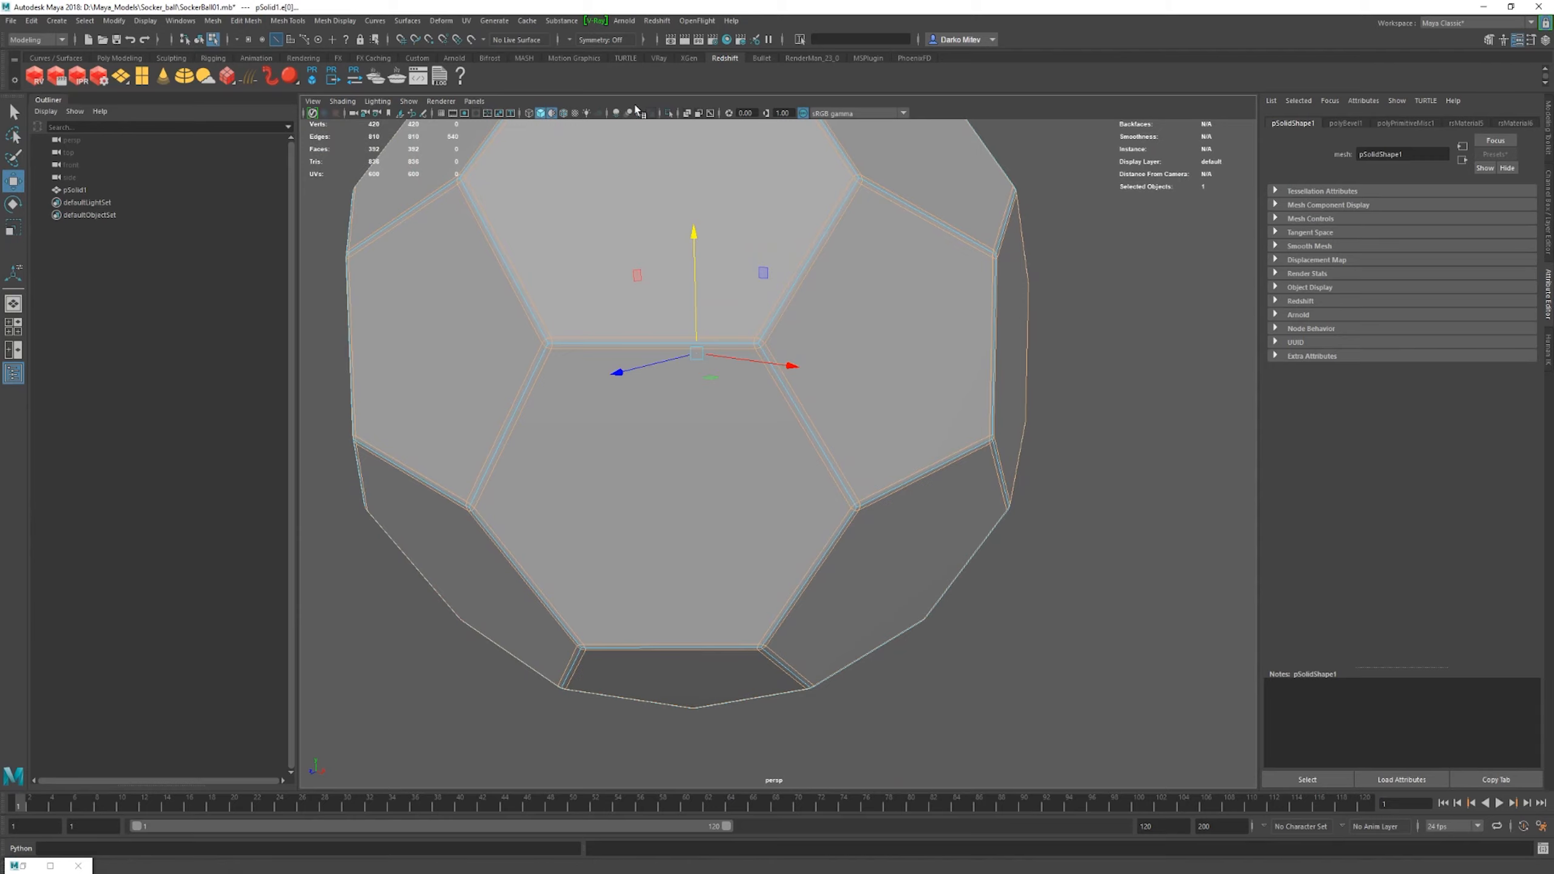
scroll(617, 468, "down", 3)
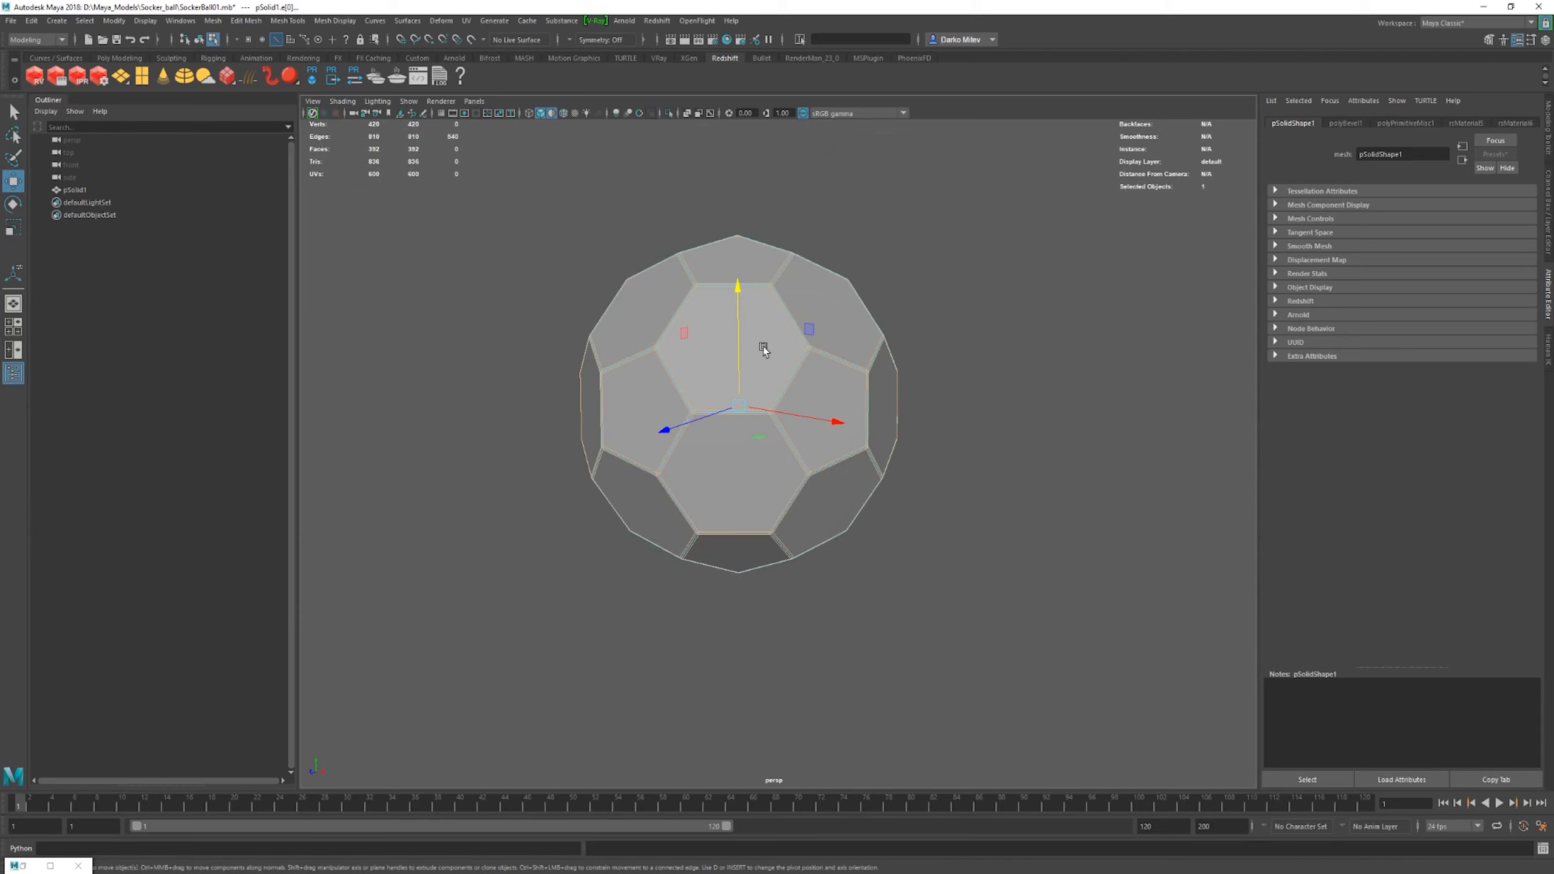
scroll(764, 350, "down", 1)
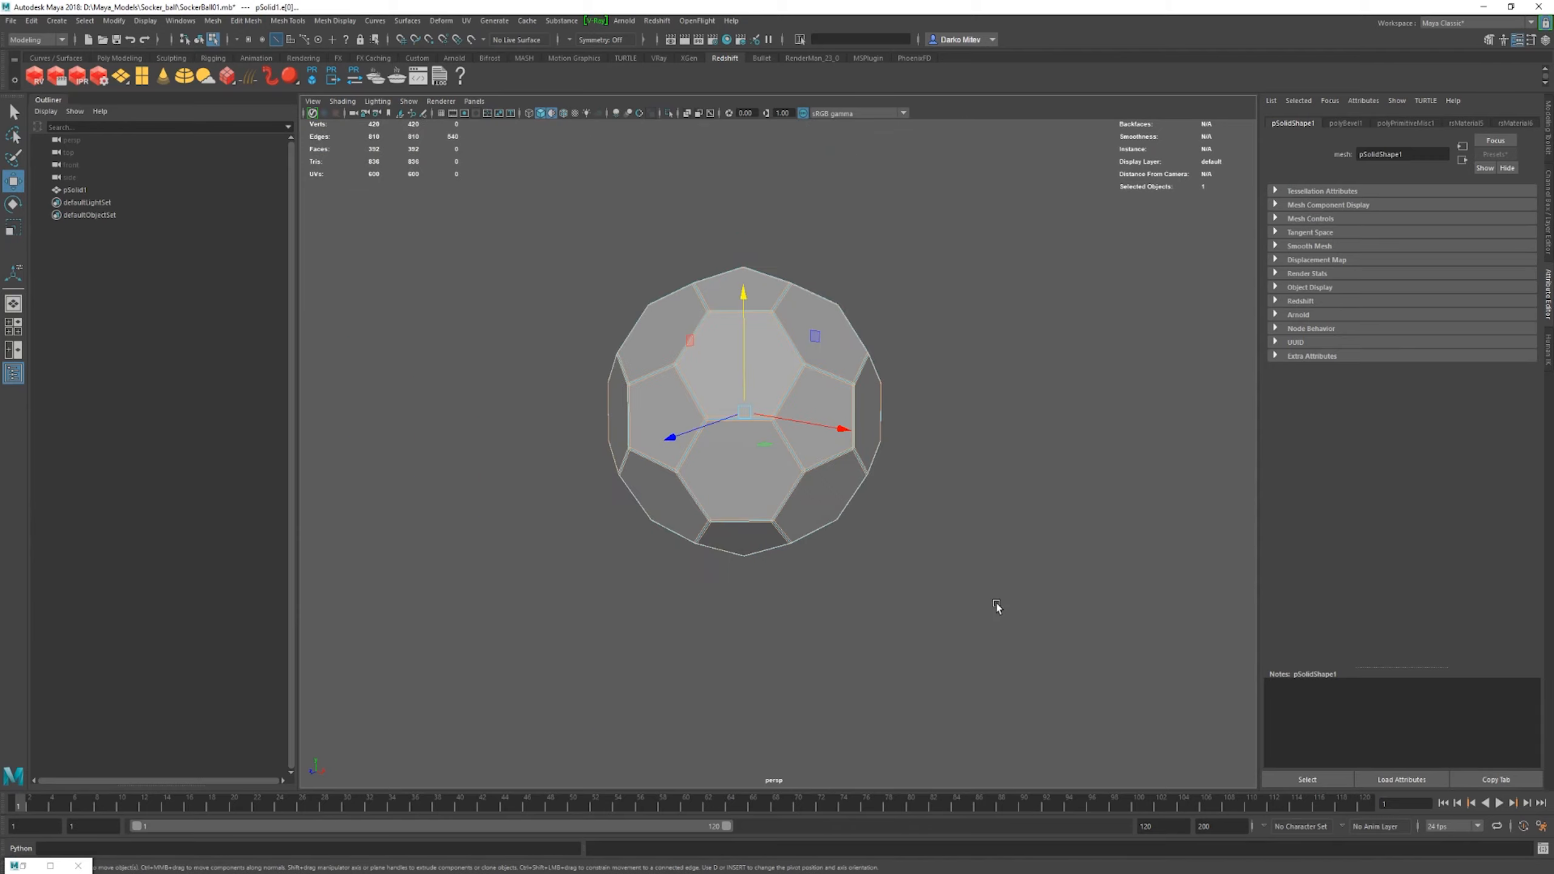
- Invert the edge selection across the whole ball so only the middle edges running along the panel seams are selected
left_click_drag(1063, 671, 498, 210)
scroll(951, 449, "up", 5)
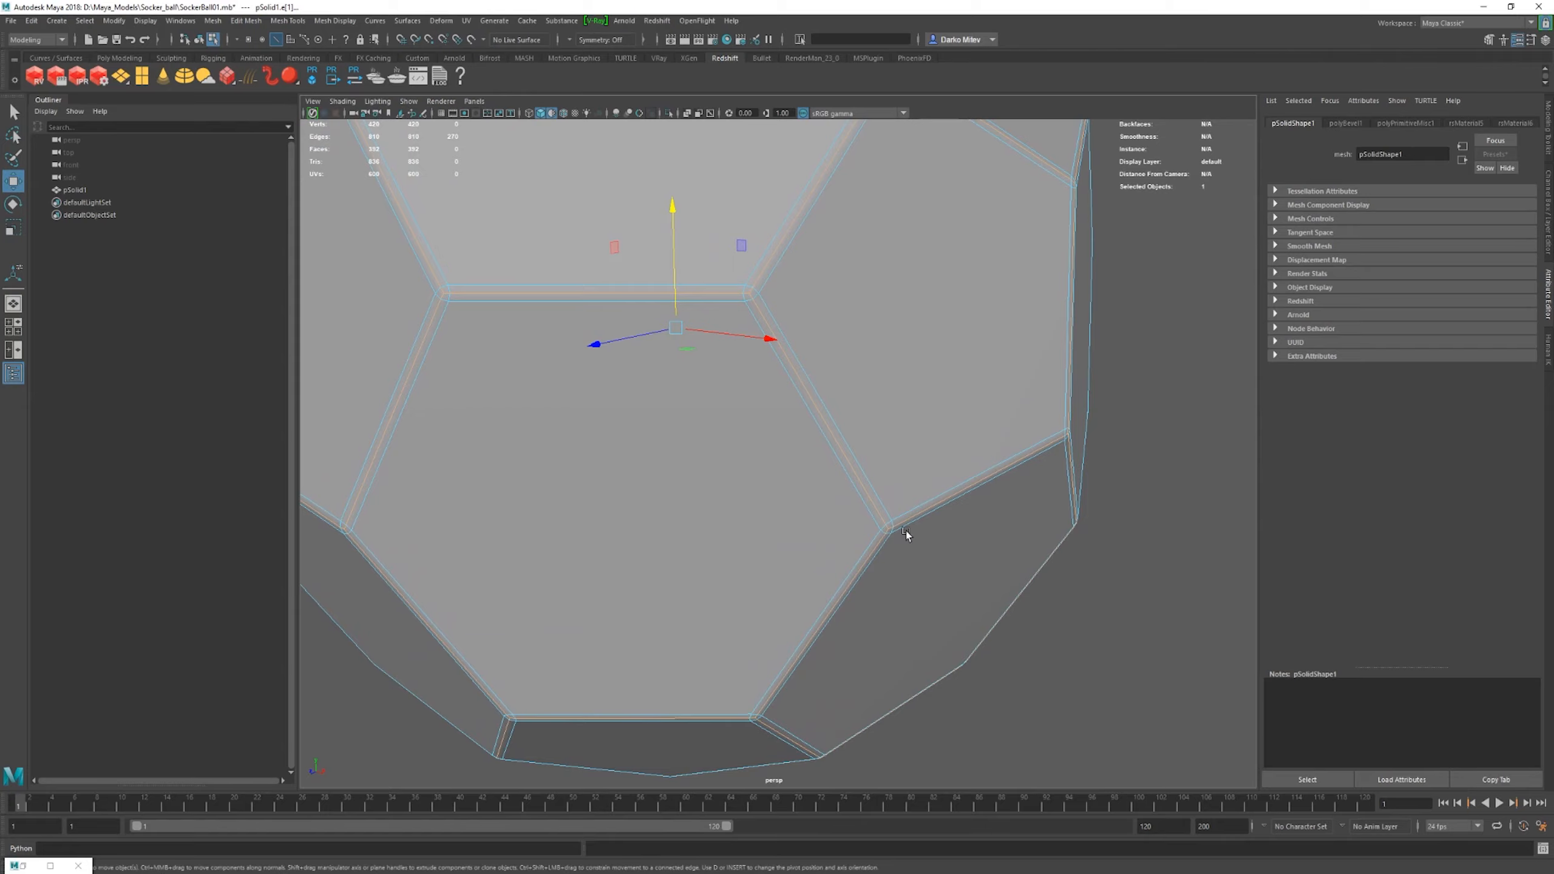
scroll(906, 531, "down", 5)
left_click_drag(825, 322, 761, 293, "alt")
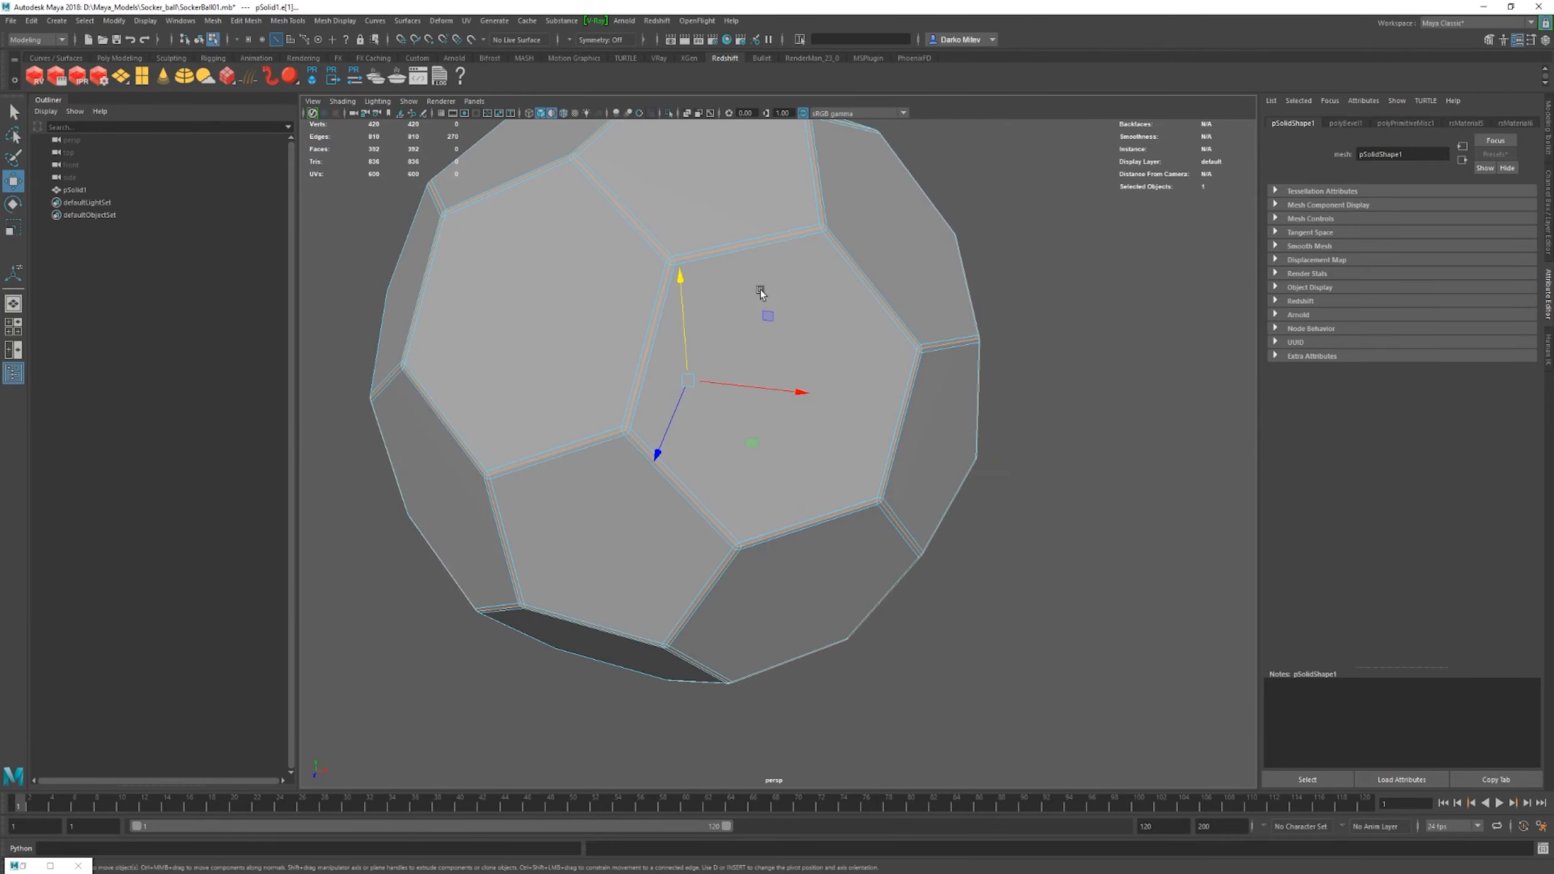
- Try scaling the selected seam edges uniformly to test the groove effect between the panels
key("r")
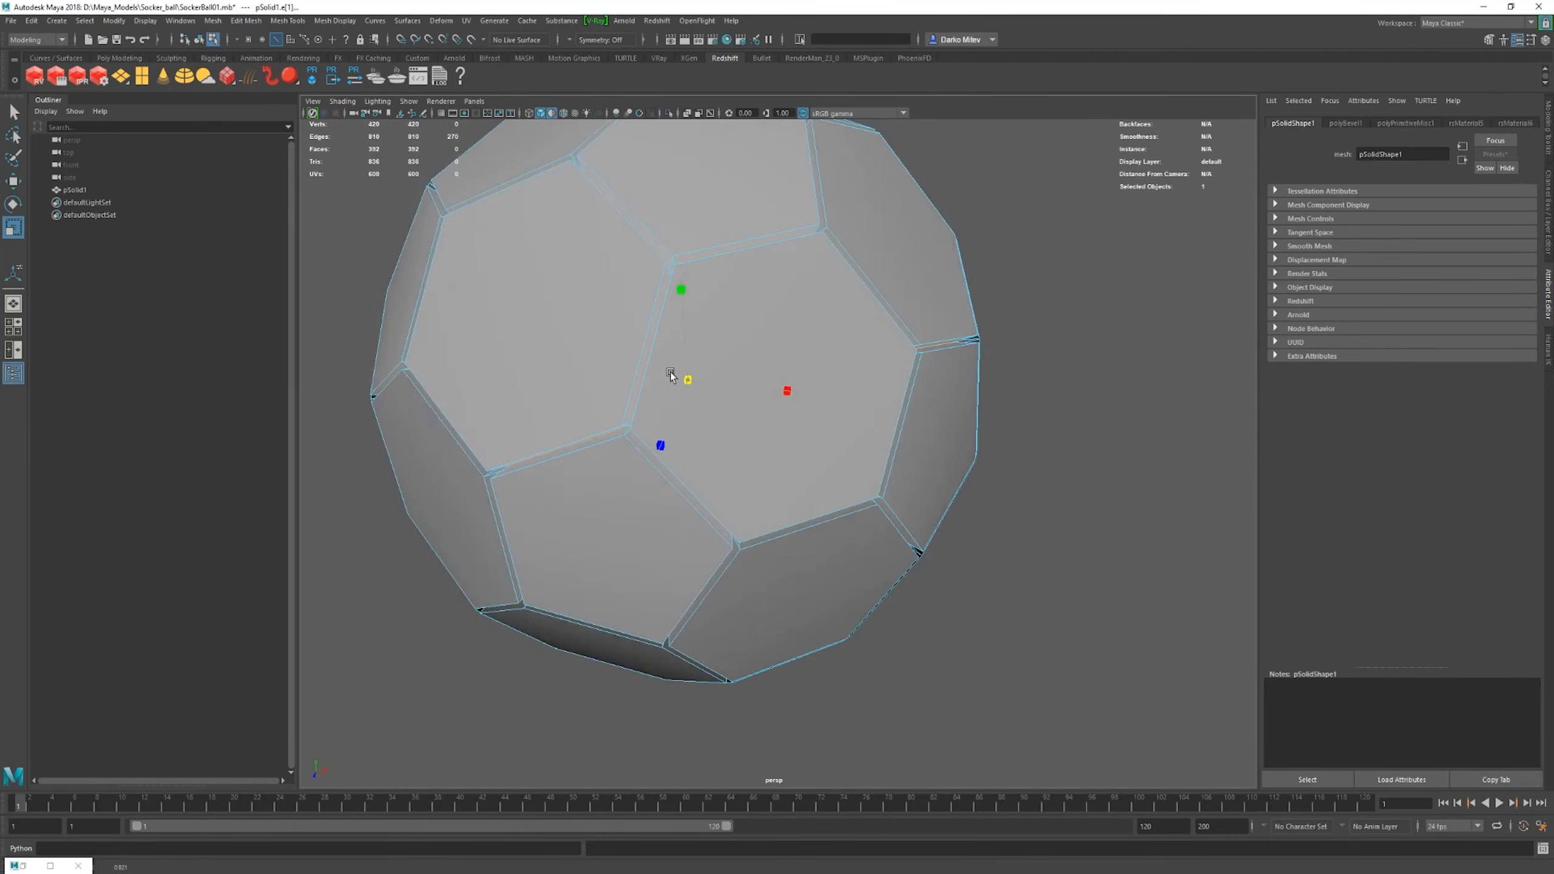
scroll(670, 375, "down", 4)
left_click_drag(736, 359, 869, 318, "alt")
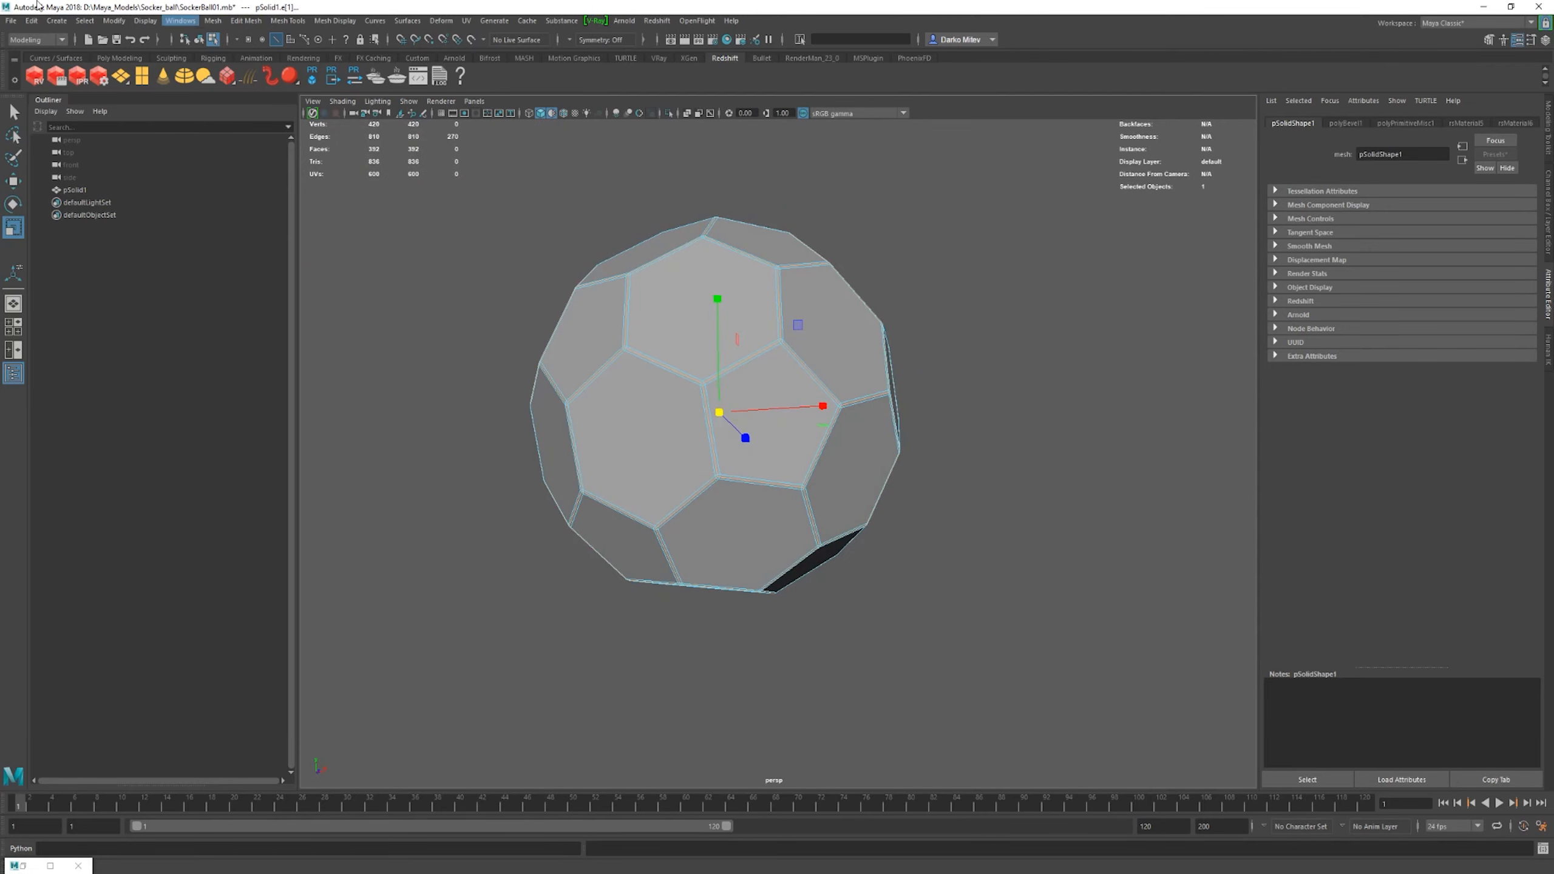
- Save the selected seam edges as a quick select set named Border_Edges
left_click(58, 21)
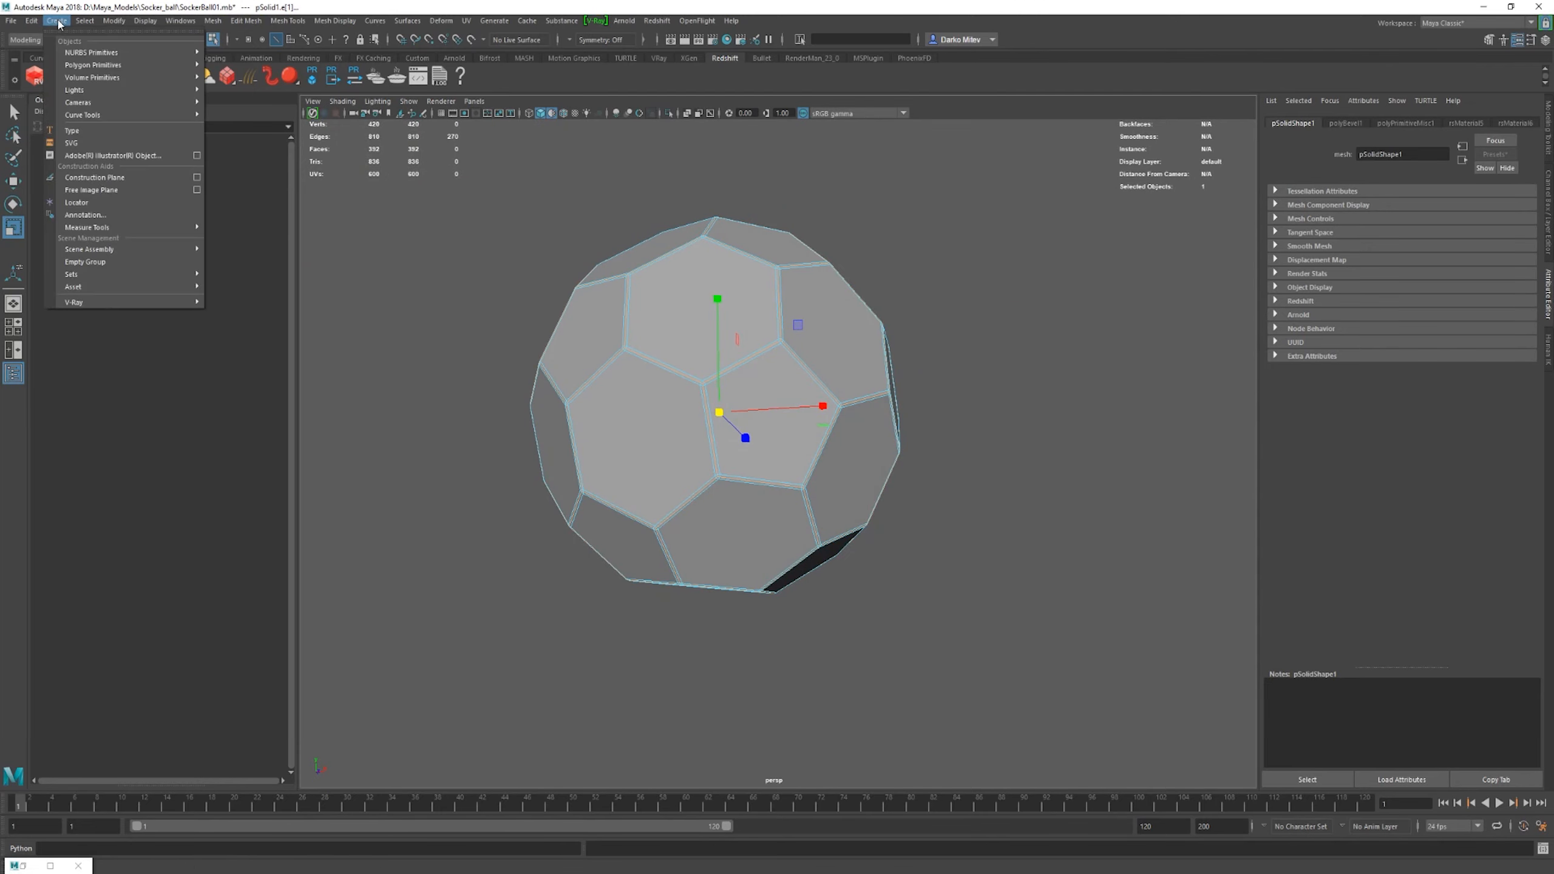
mouse_move(77, 276)
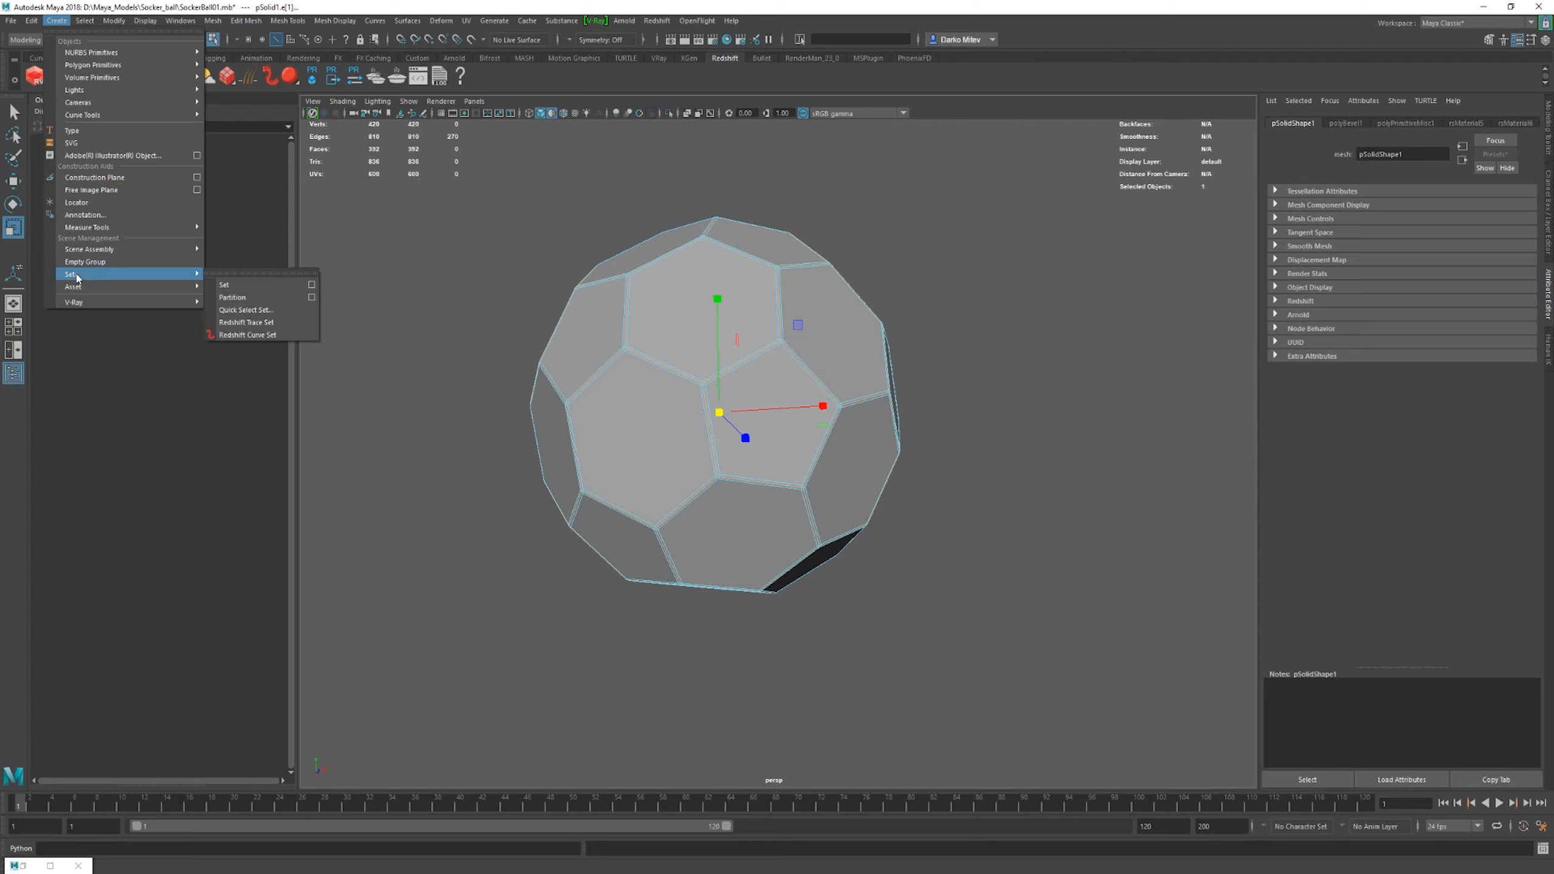
left_click(257, 311)
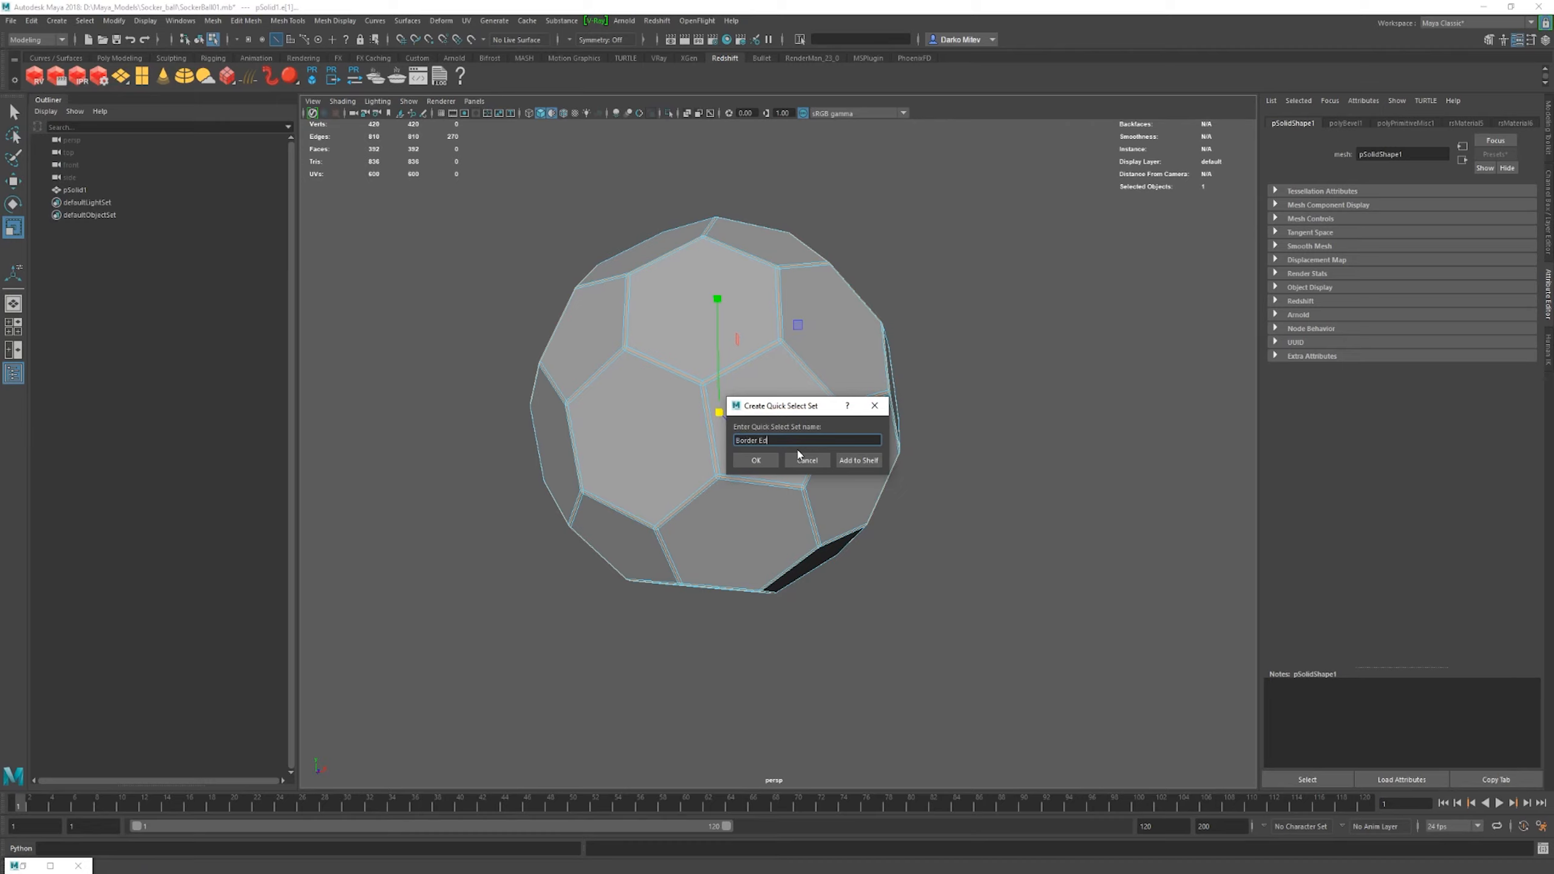
left_click(748, 459)
left_click_drag(756, 358, 806, 359, "alt")
right_click_drag(806, 355, 870, 312, "alt")
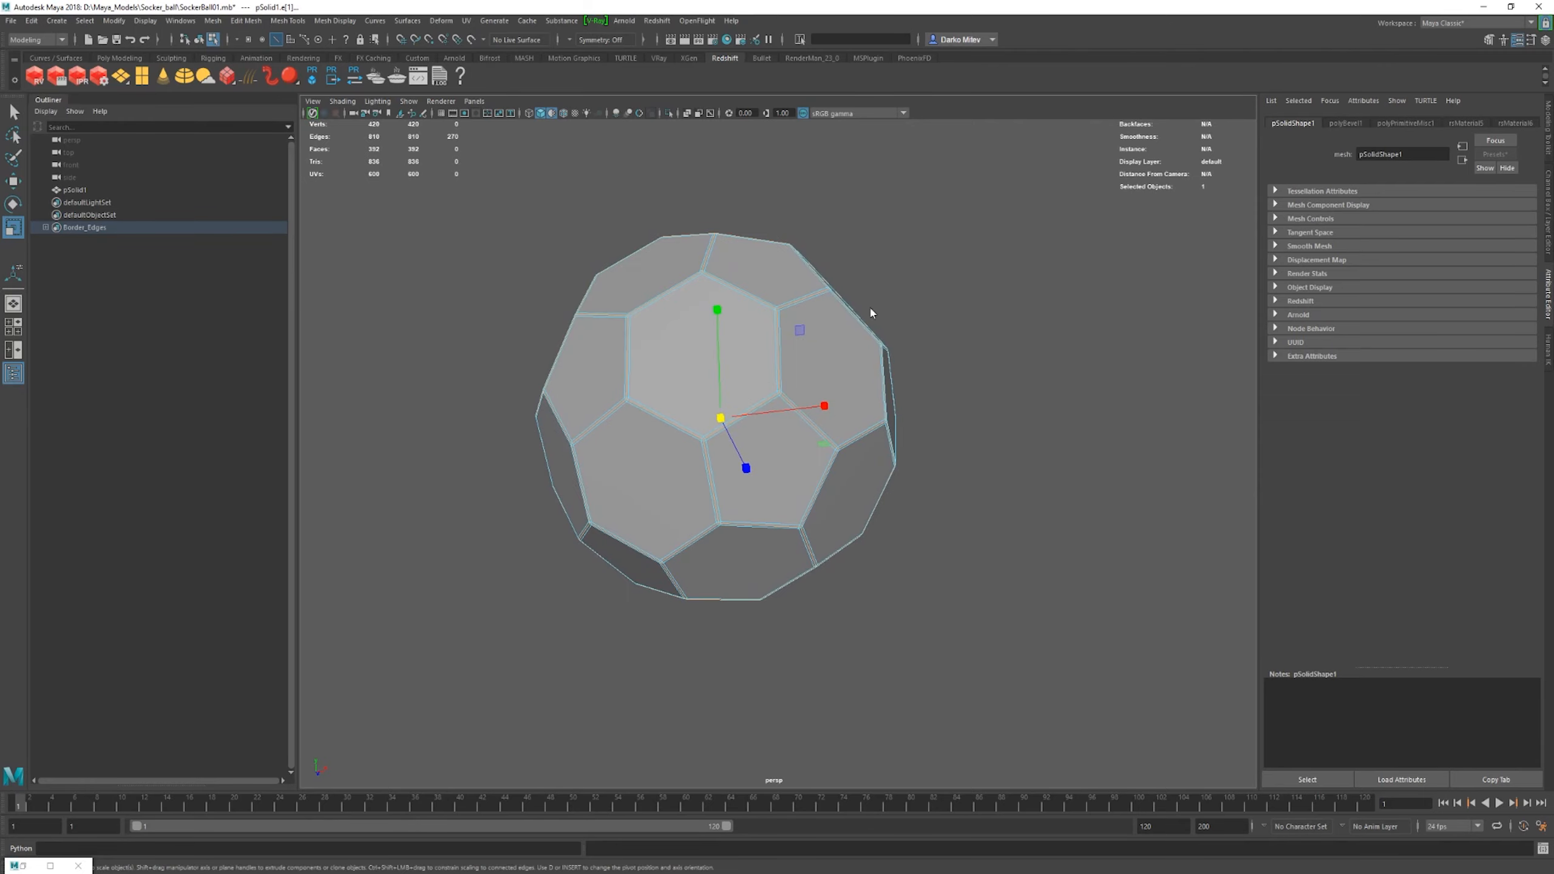
- Return to object mode and smooth the whole ball with 2 divisions
key("F8")
left_click(870, 312)
left_click(797, 311)
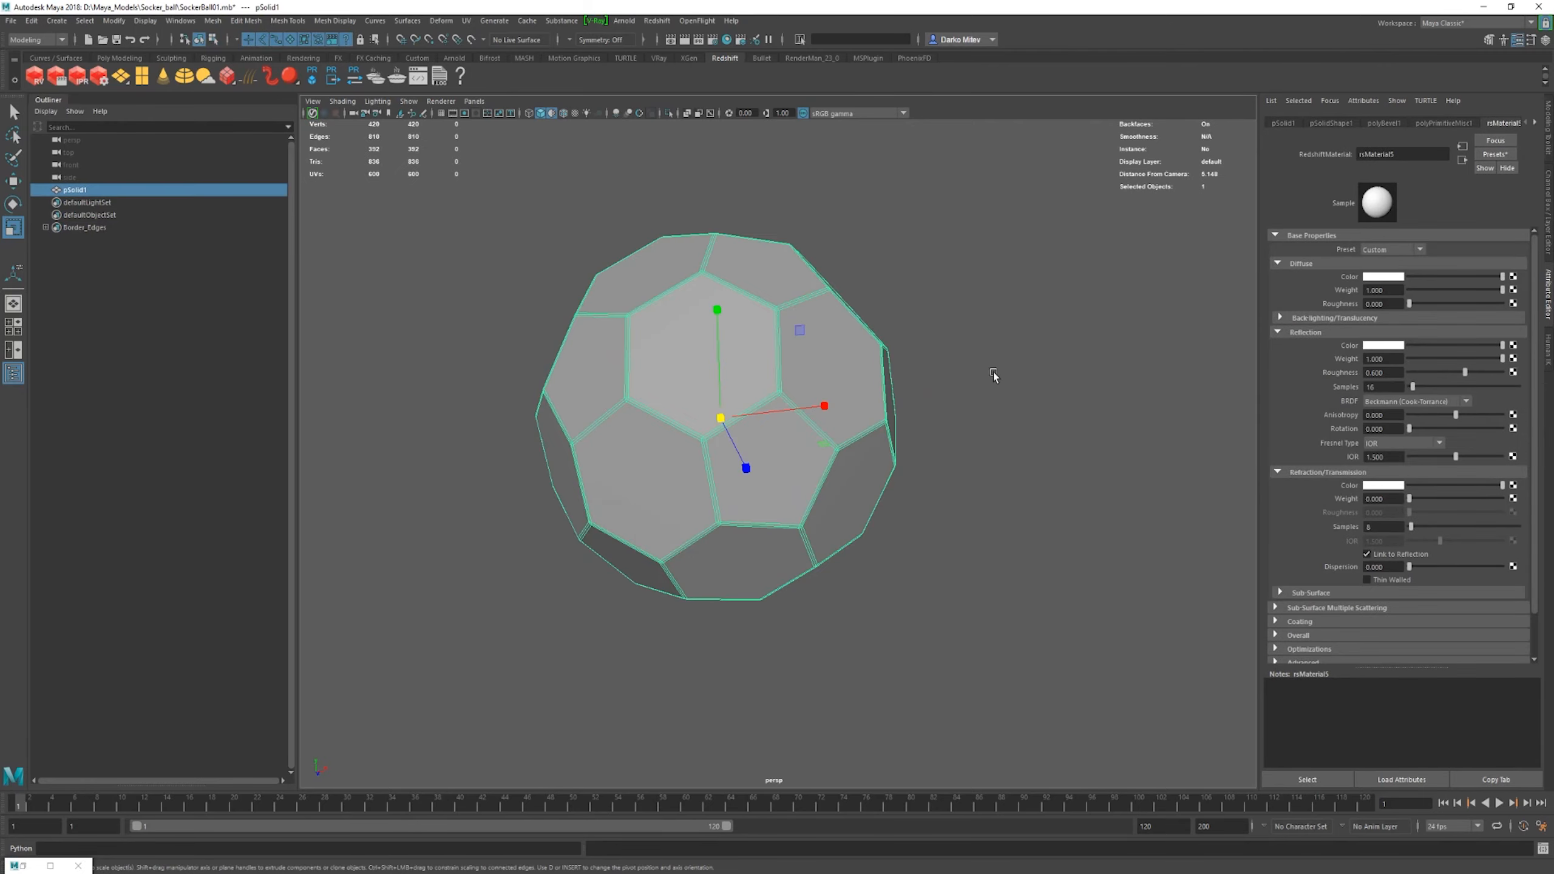
right_click_drag(993, 372, 969, 360, "alt")
right_click_drag(834, 292, 810, 384, "shift")
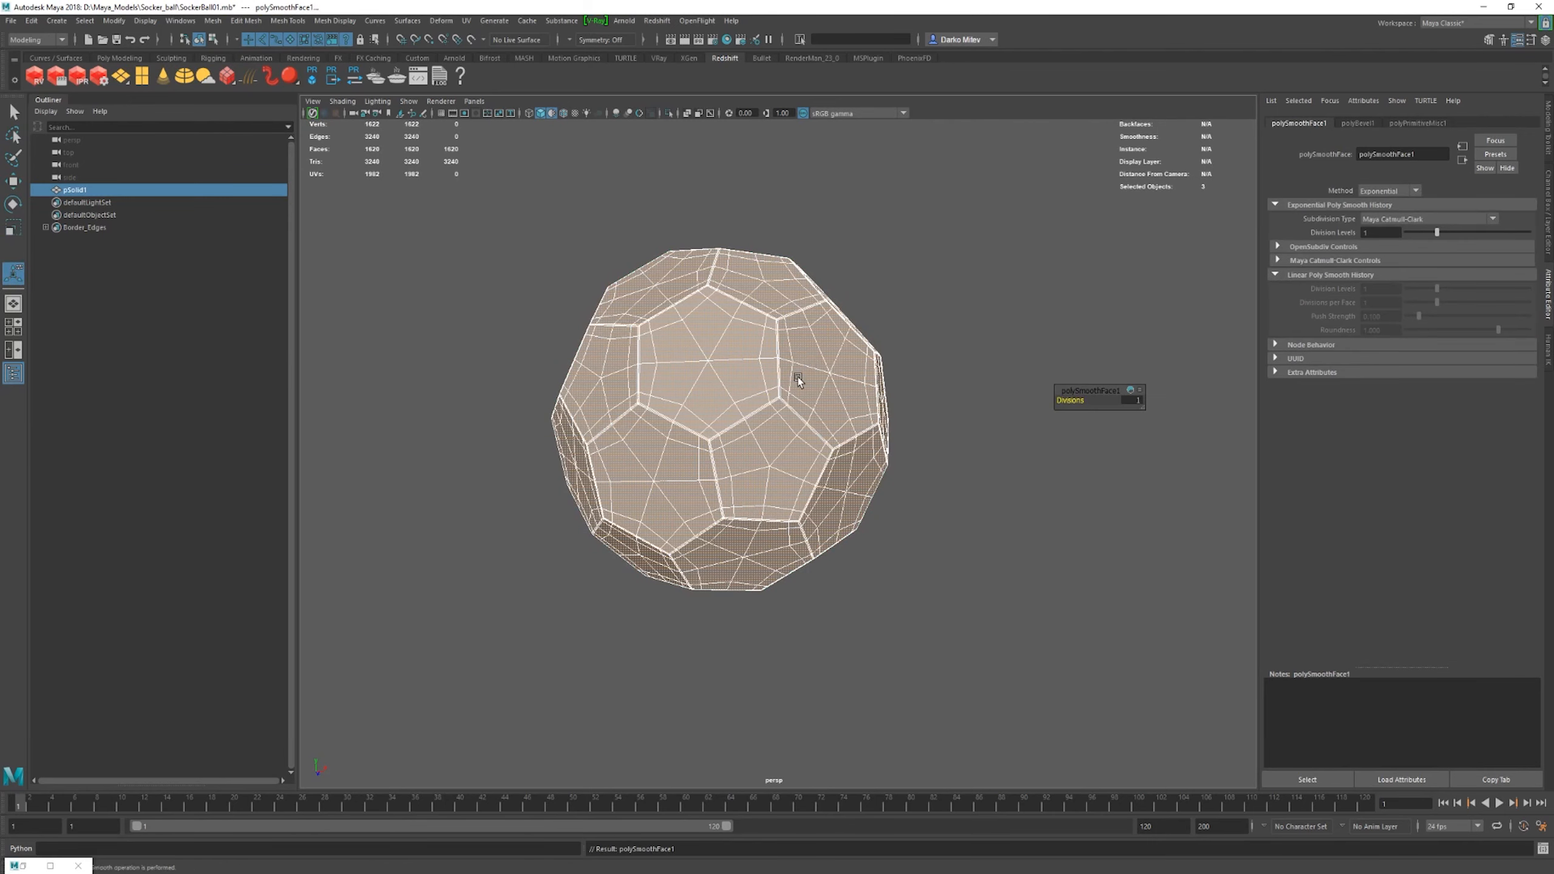
left_click(1133, 400)
type("2")
key("Return")
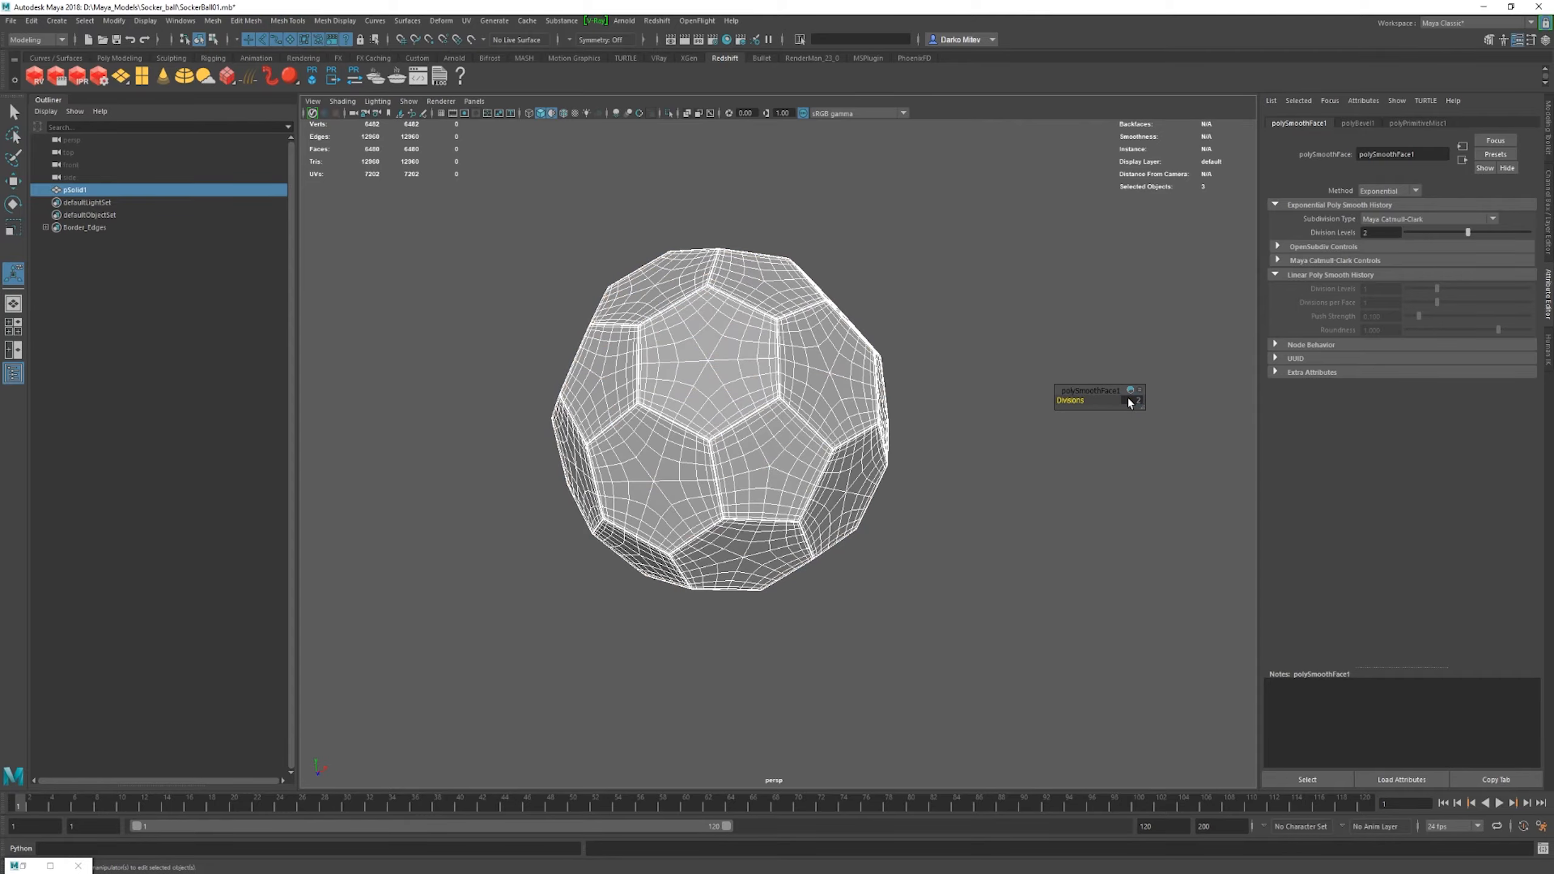
- Examine the smoothed ball's flat panels and seams from several sides, both deselected and with its wireframe shown
scroll(947, 399, "up", 2)
key("w")
left_click(877, 395)
left_click_drag(954, 365, 981, 258, "alt")
left_click_drag(646, 313, 1018, 359, "alt")
left_click(977, 359)
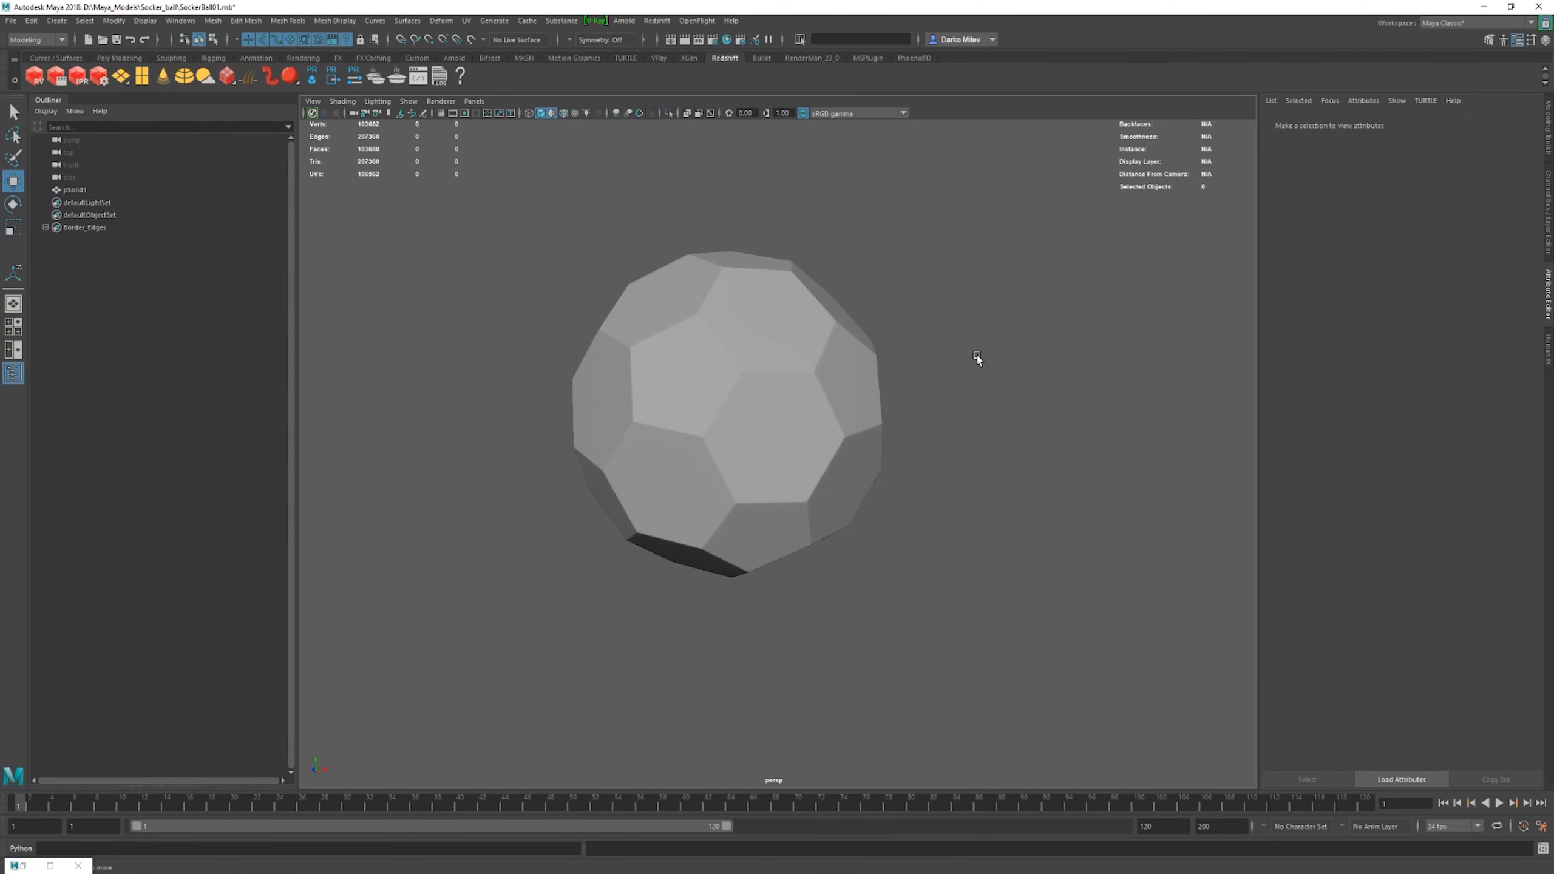
left_click(791, 357)
left_click(1089, 319)
left_click(816, 337)
scroll(816, 337, "up", 3)
left_click_drag(899, 413, 798, 414, "alt")
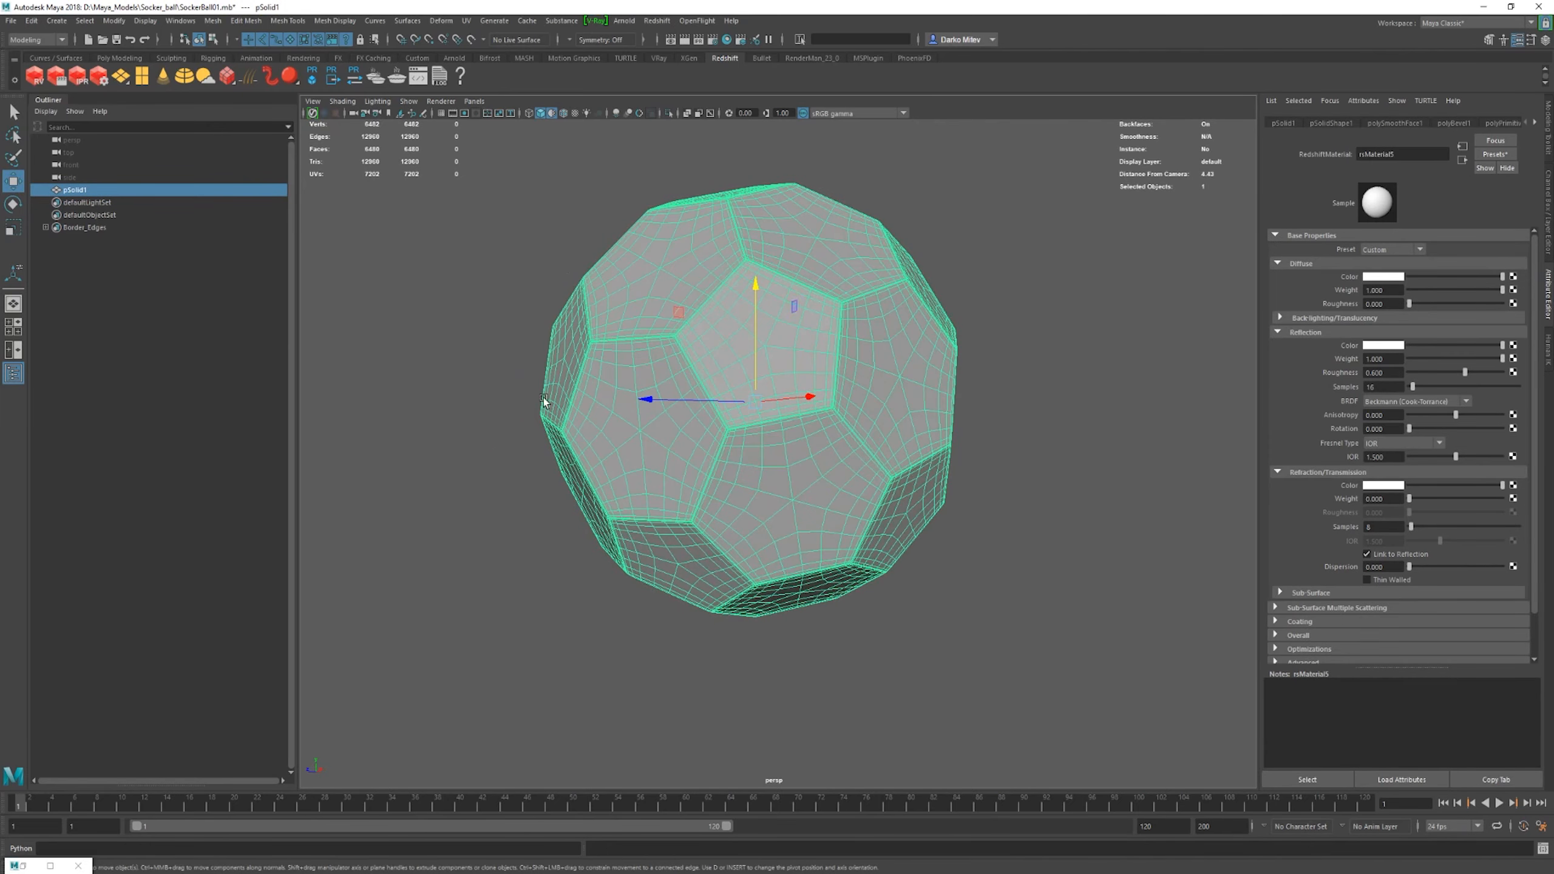
- Create a polygon sphere at the centre of the ball
scroll(1109, 562, "down", 4)
left_click(1101, 556)
left_click_drag(1093, 552, 967, 441, "alt")
scroll(1116, 538, "up", 2)
right_click_drag(1027, 316, 1080, 317, "shift")
key("r")
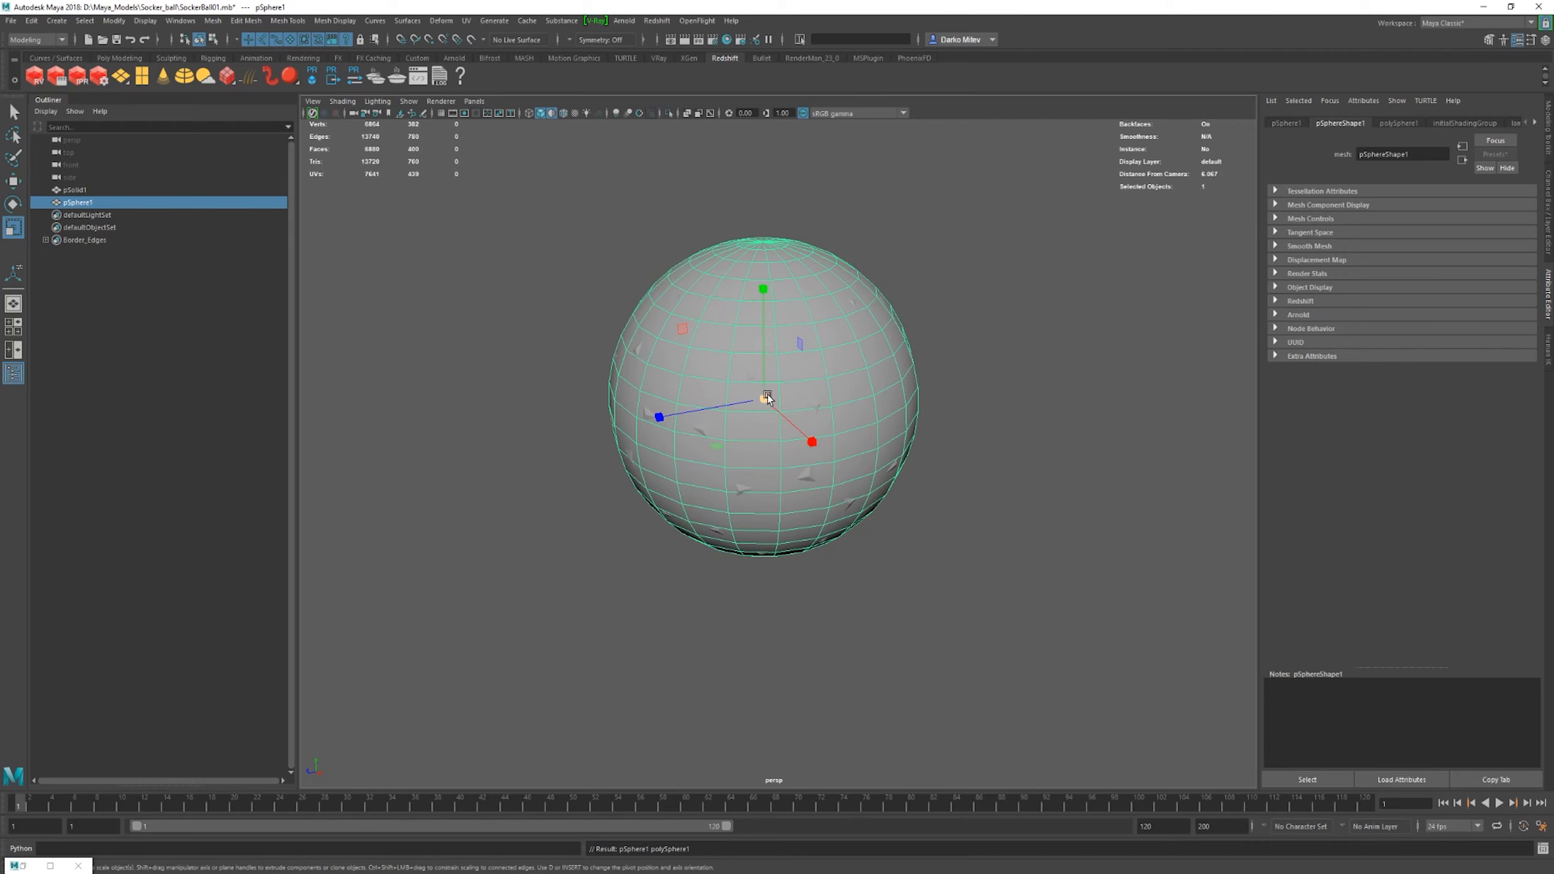
- Set the sphere's axis and height subdivisions to 60
left_click(1546, 39)
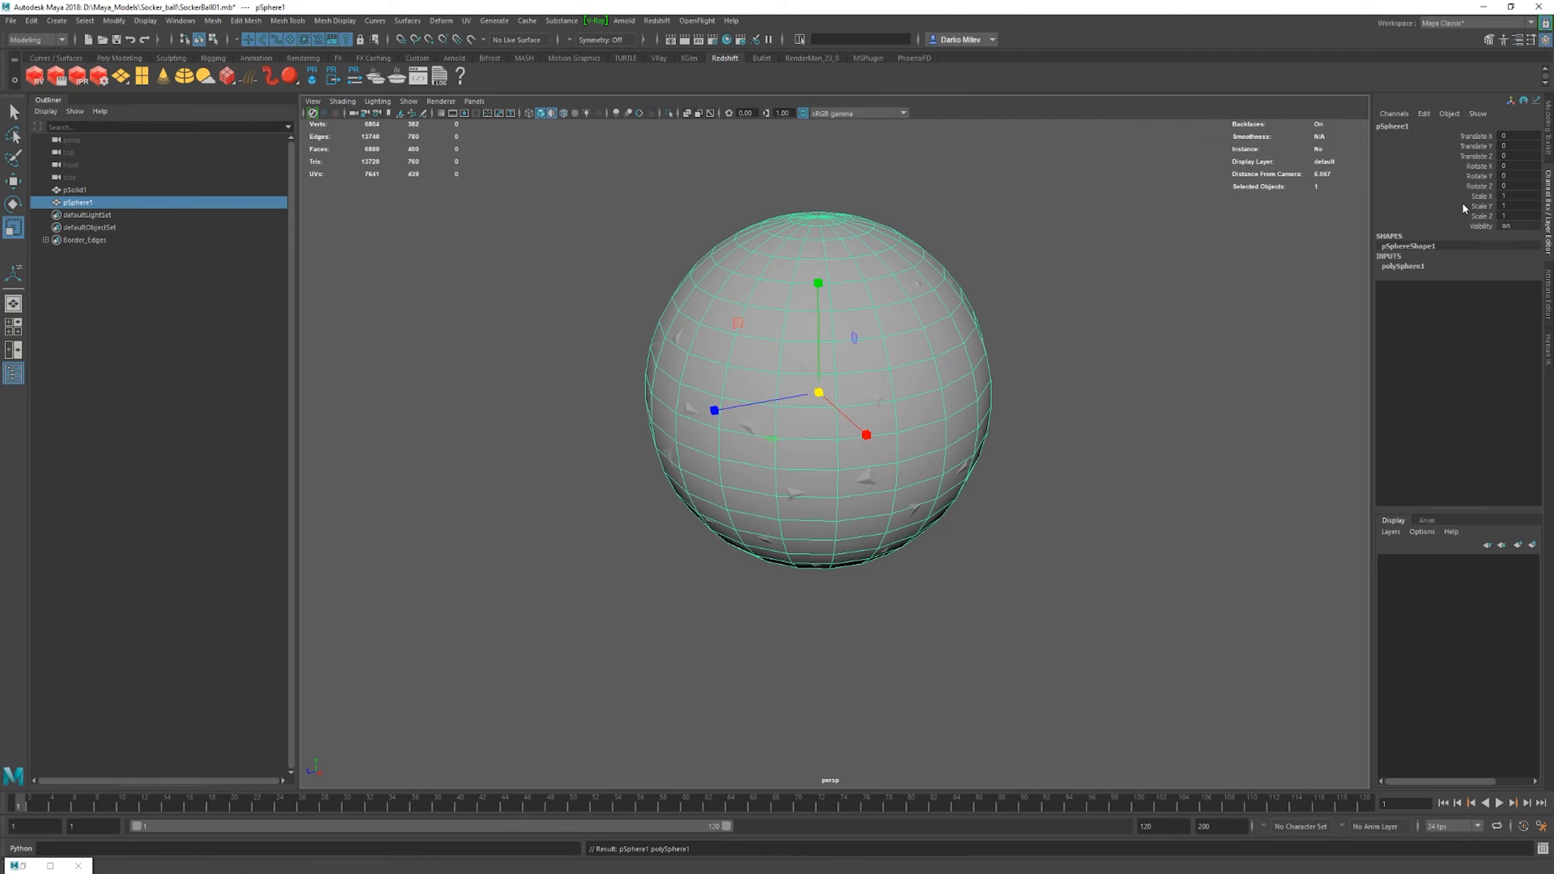
left_click(1419, 267)
left_click_drag(1520, 286, 1518, 295)
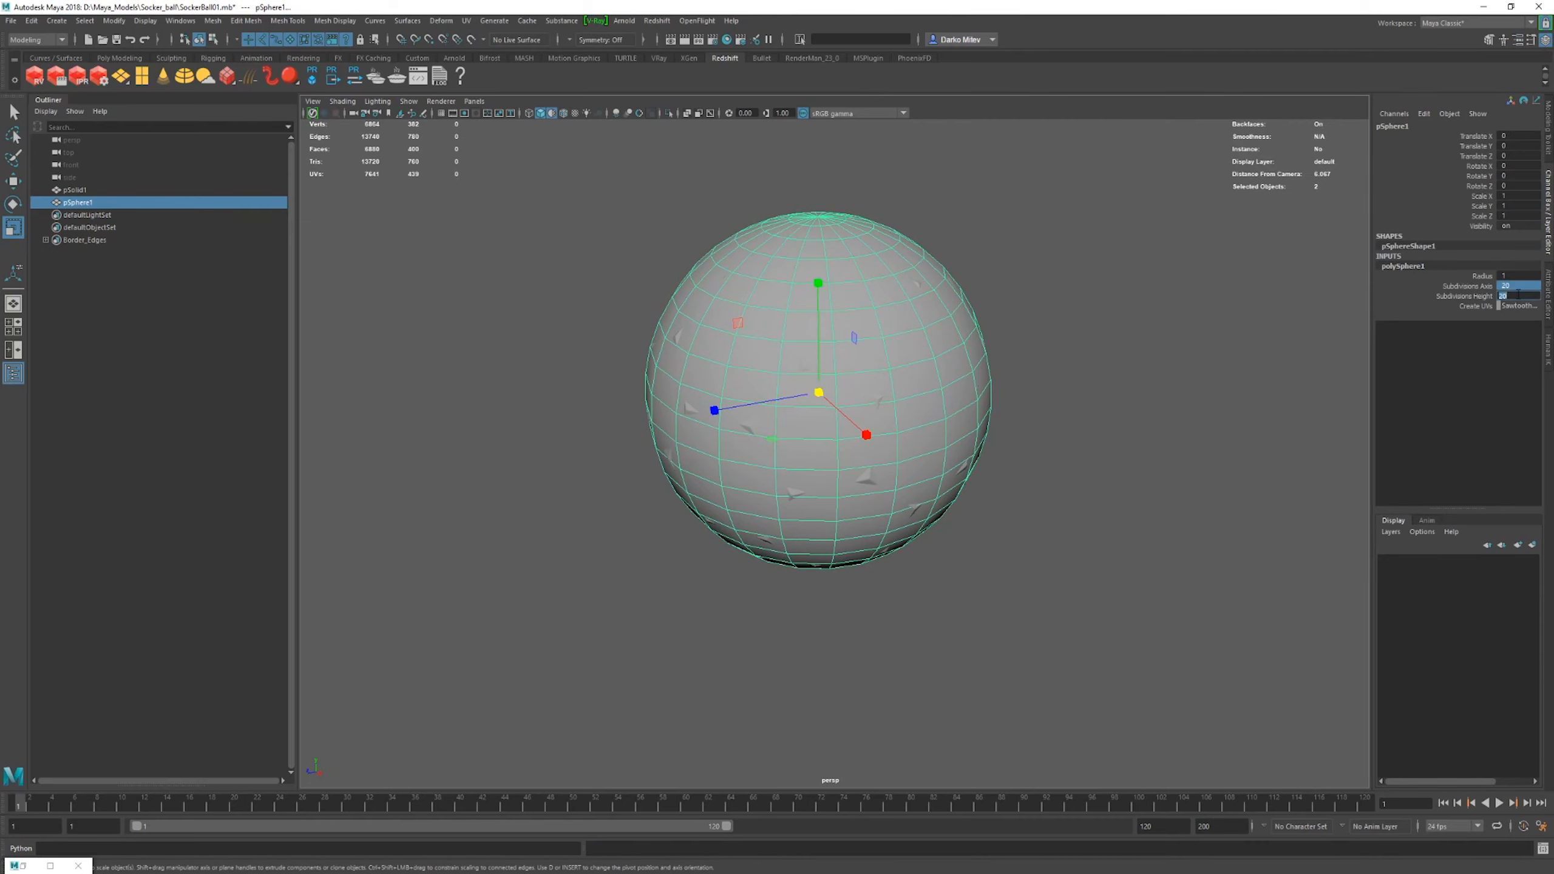
type("60")
key("Return")
scroll(780, 383, "up", 5)
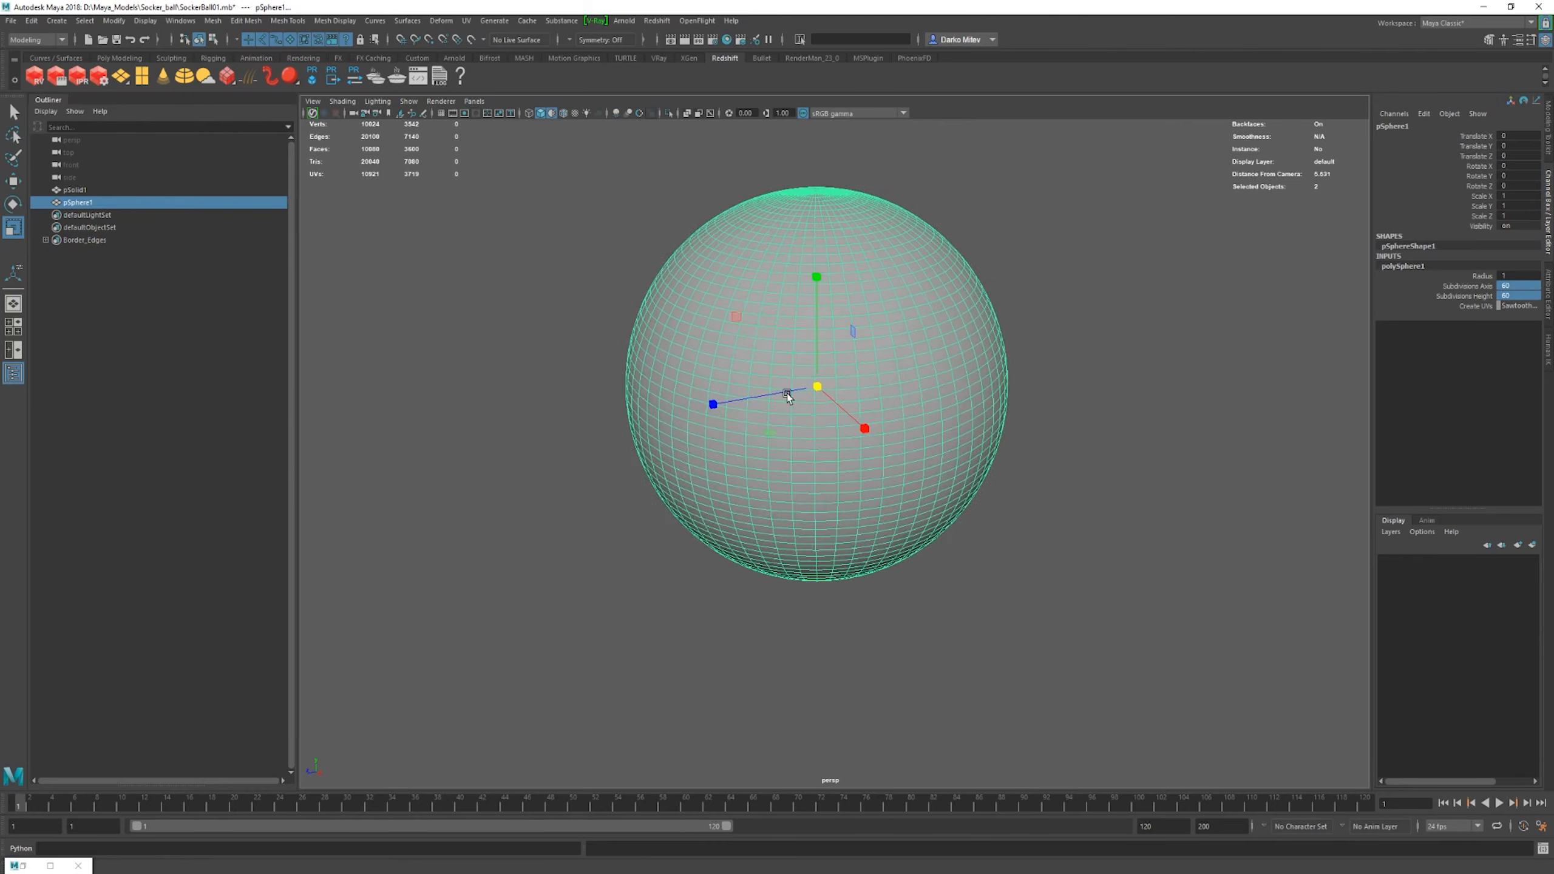
- Scale the sphere uniformly to about 0.914 so it sits inside the ball, checking the fit in wireframe
left_click_drag(786, 411, 751, 420)
mouse_move(794, 472)
left_mouse_down("alt")
mouse_move(801, 437)
mouse_move(649, 467)
mouse_move(811, 449)
left_mouse_up("alt")
key("4")
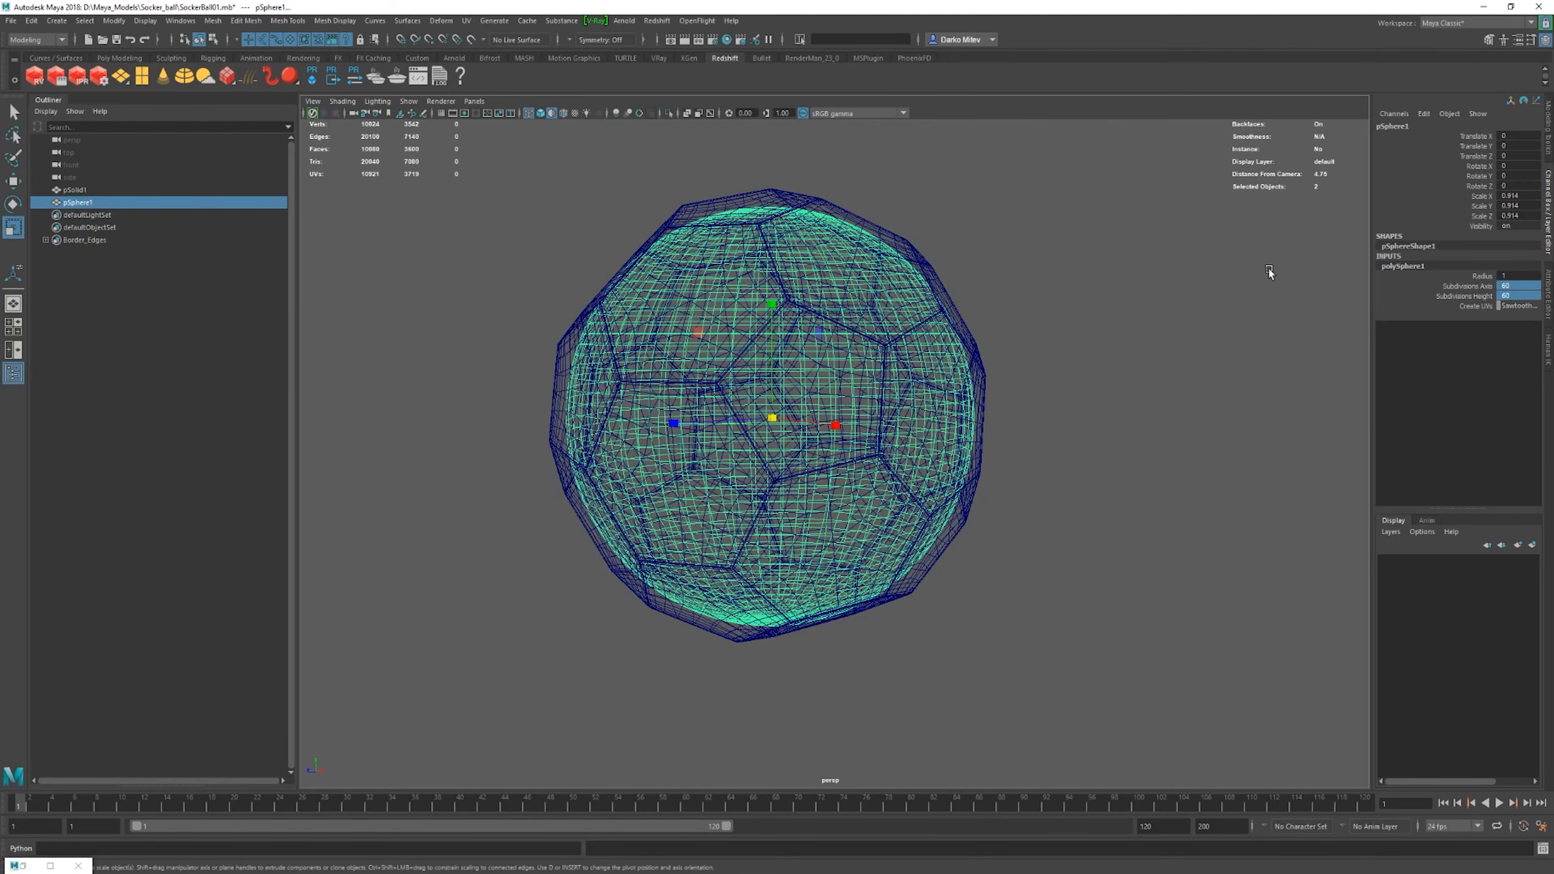
left_click(1269, 268)
- Select the soccer ball mesh first and add the inner sphere to the selection
left_click(811, 205)
middle_click_drag(821, 236, 805, 328, "alt")
right_click_drag(805, 327, 1230, 691, "alt")
middle_click_drag(857, 202, 836, 354, "alt")
right_click_drag(836, 354, 1001, 479, "alt")
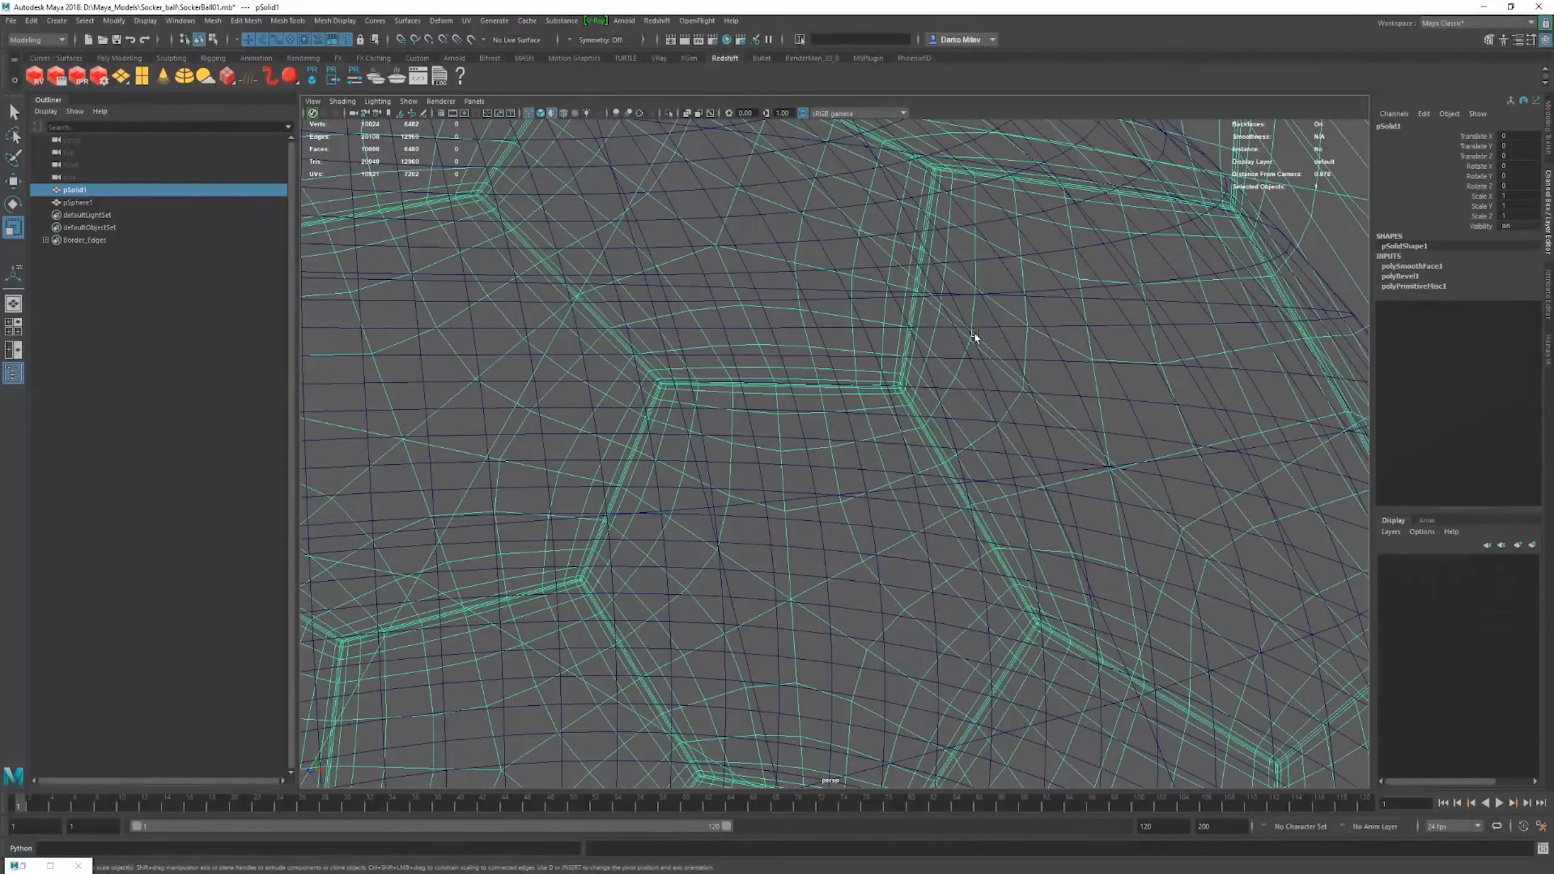
left_click(996, 263, "shift")
scroll(977, 323, "down", 8)
middle_click_drag(856, 342, 860, 306, "alt")
right_click_drag(860, 306, 652, 280, "alt")
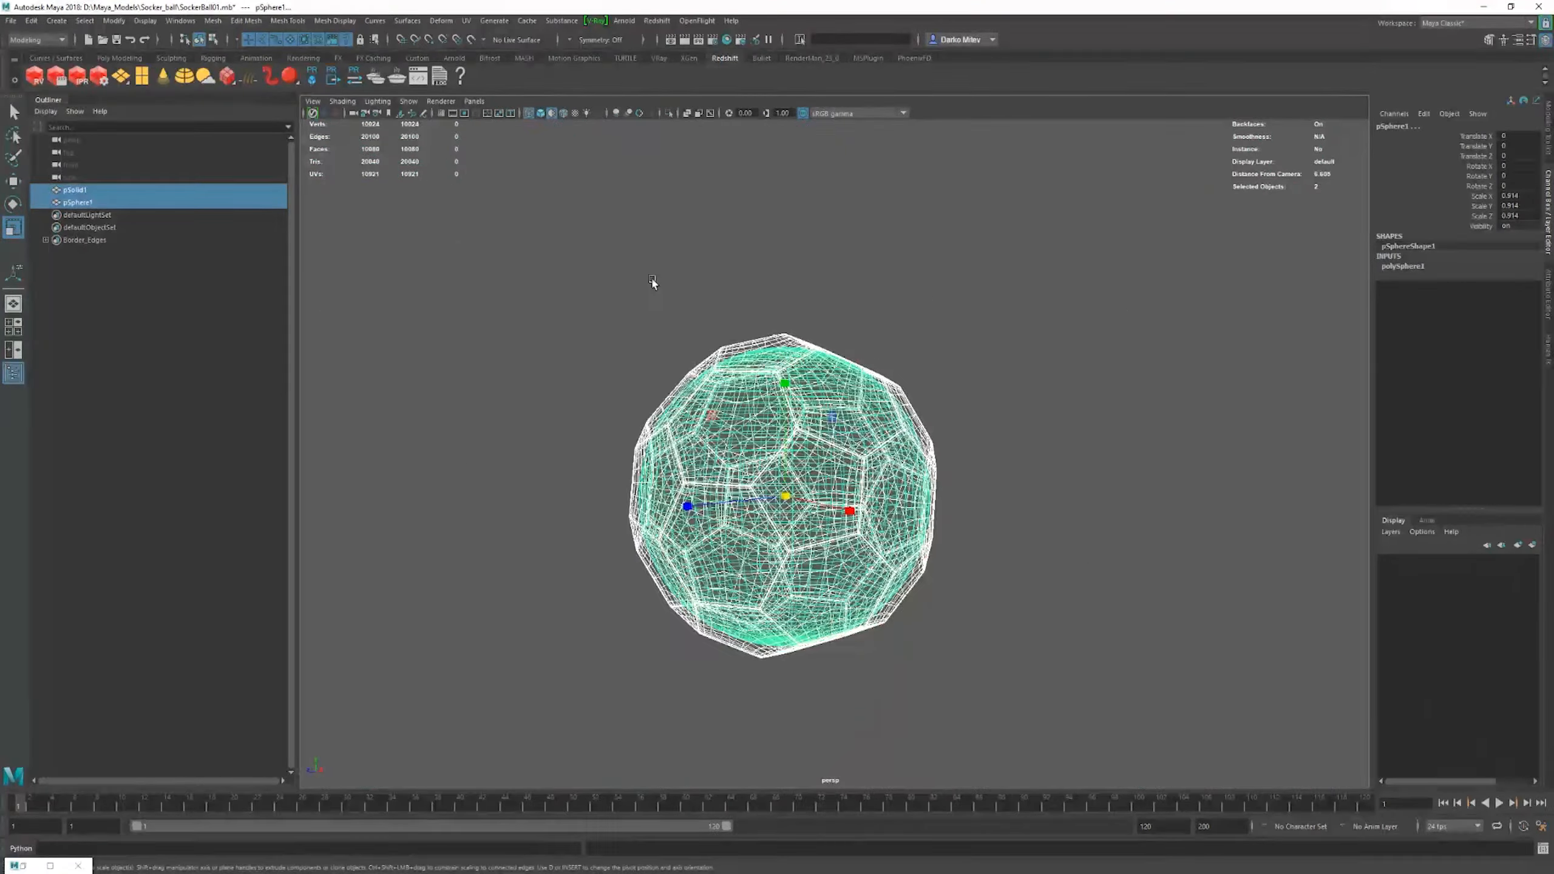
scroll(652, 281, "up", 3)
- Apply a ShrinkWrap deformer with Toward Inner Object projection to wrap the ball onto the sphere, and return to shaded display
left_click(441, 21)
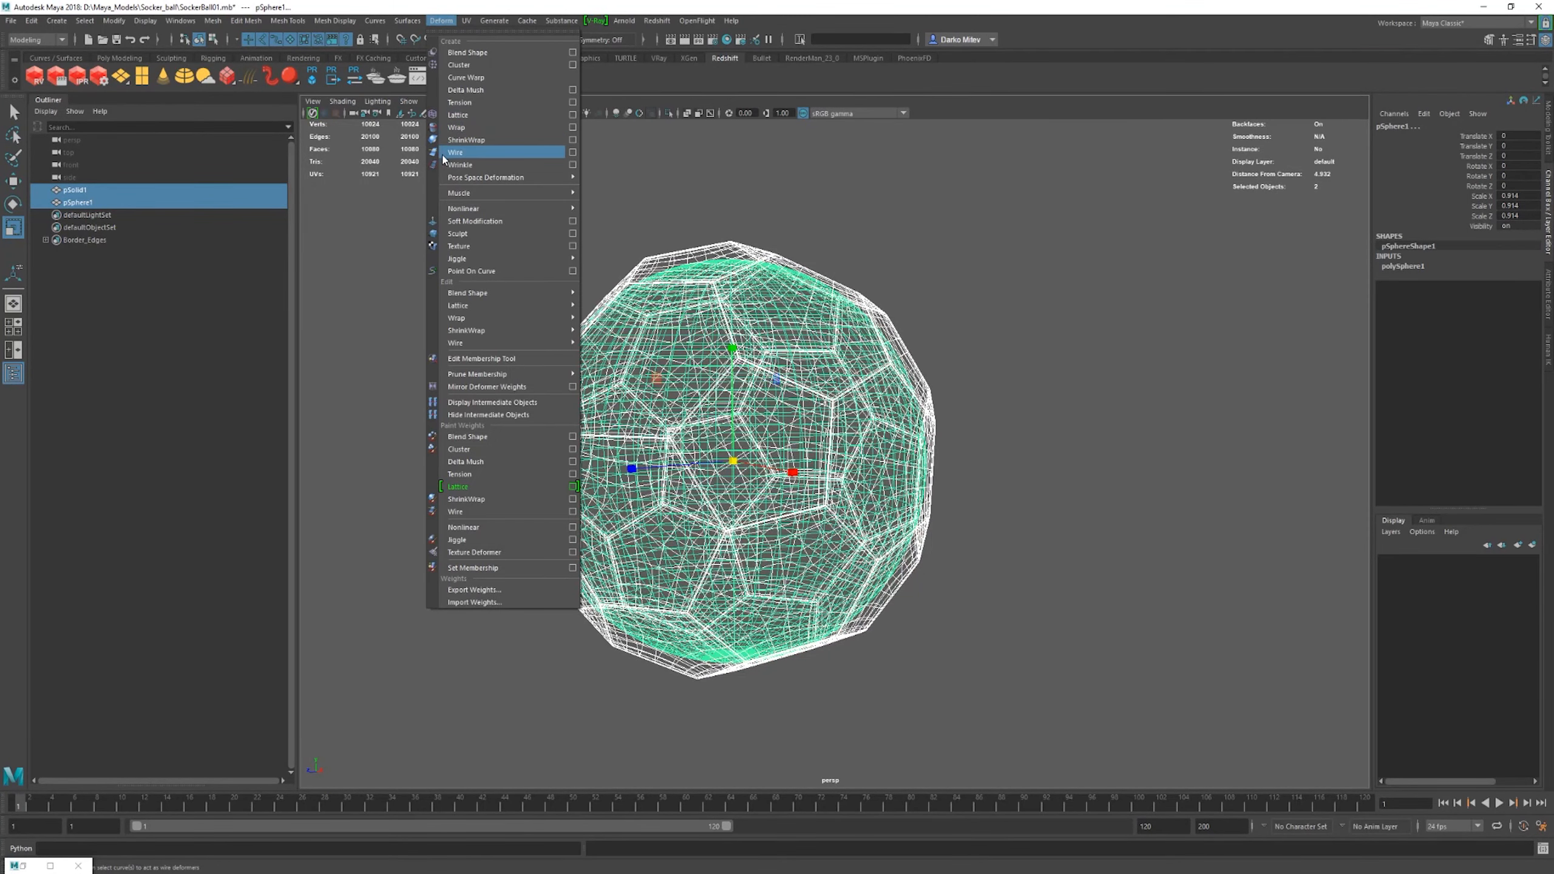
left_click(572, 139)
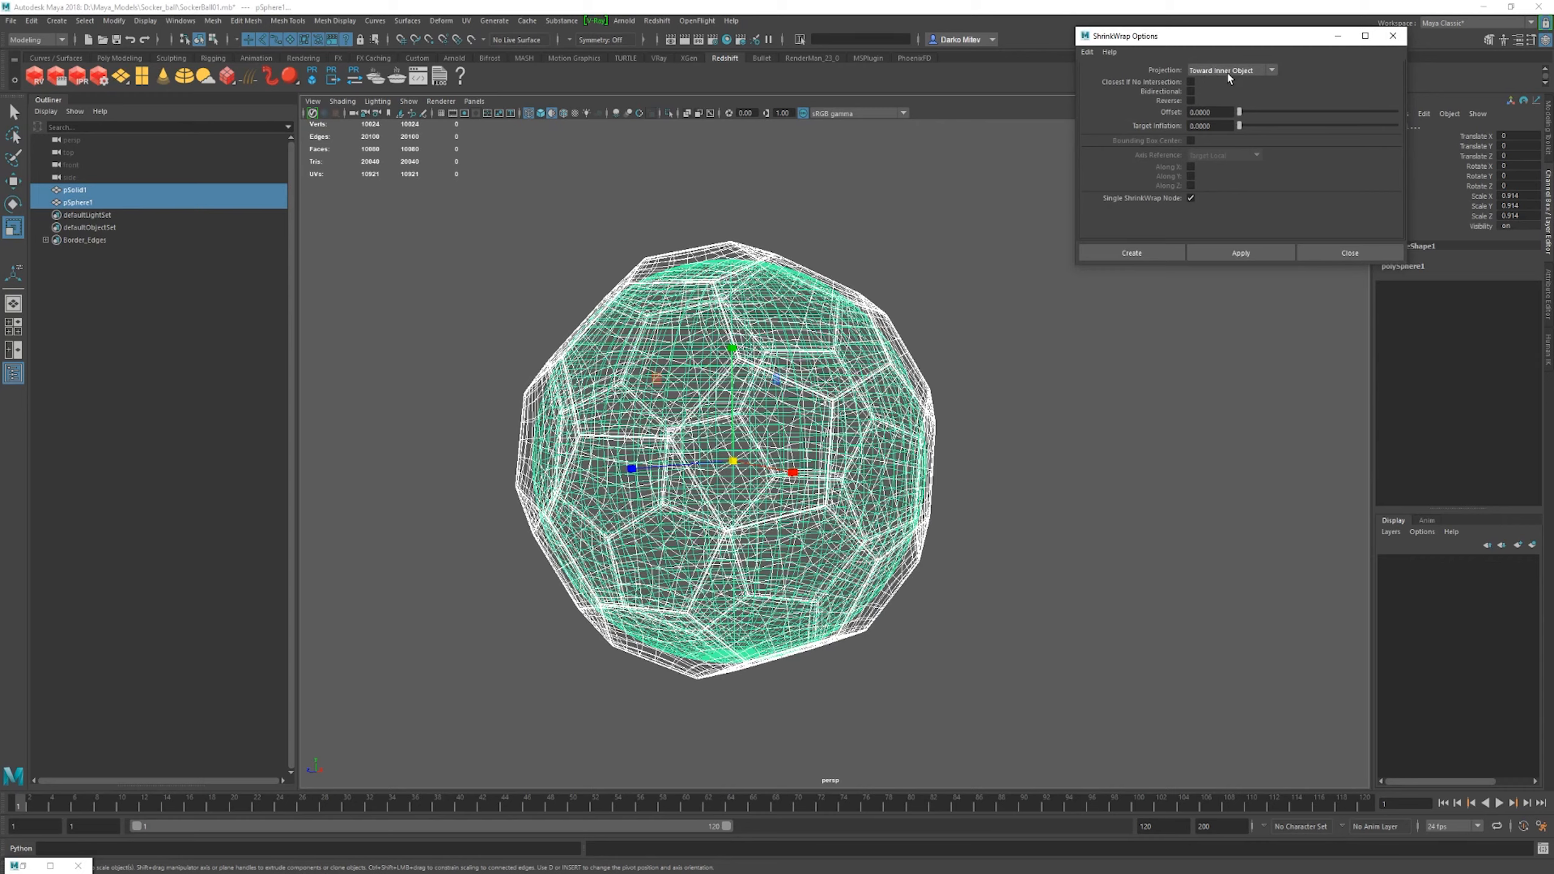
left_click(1236, 74)
left_click(1203, 73)
left_click(1105, 257)
scroll(956, 383, "up", 5)
key("5")
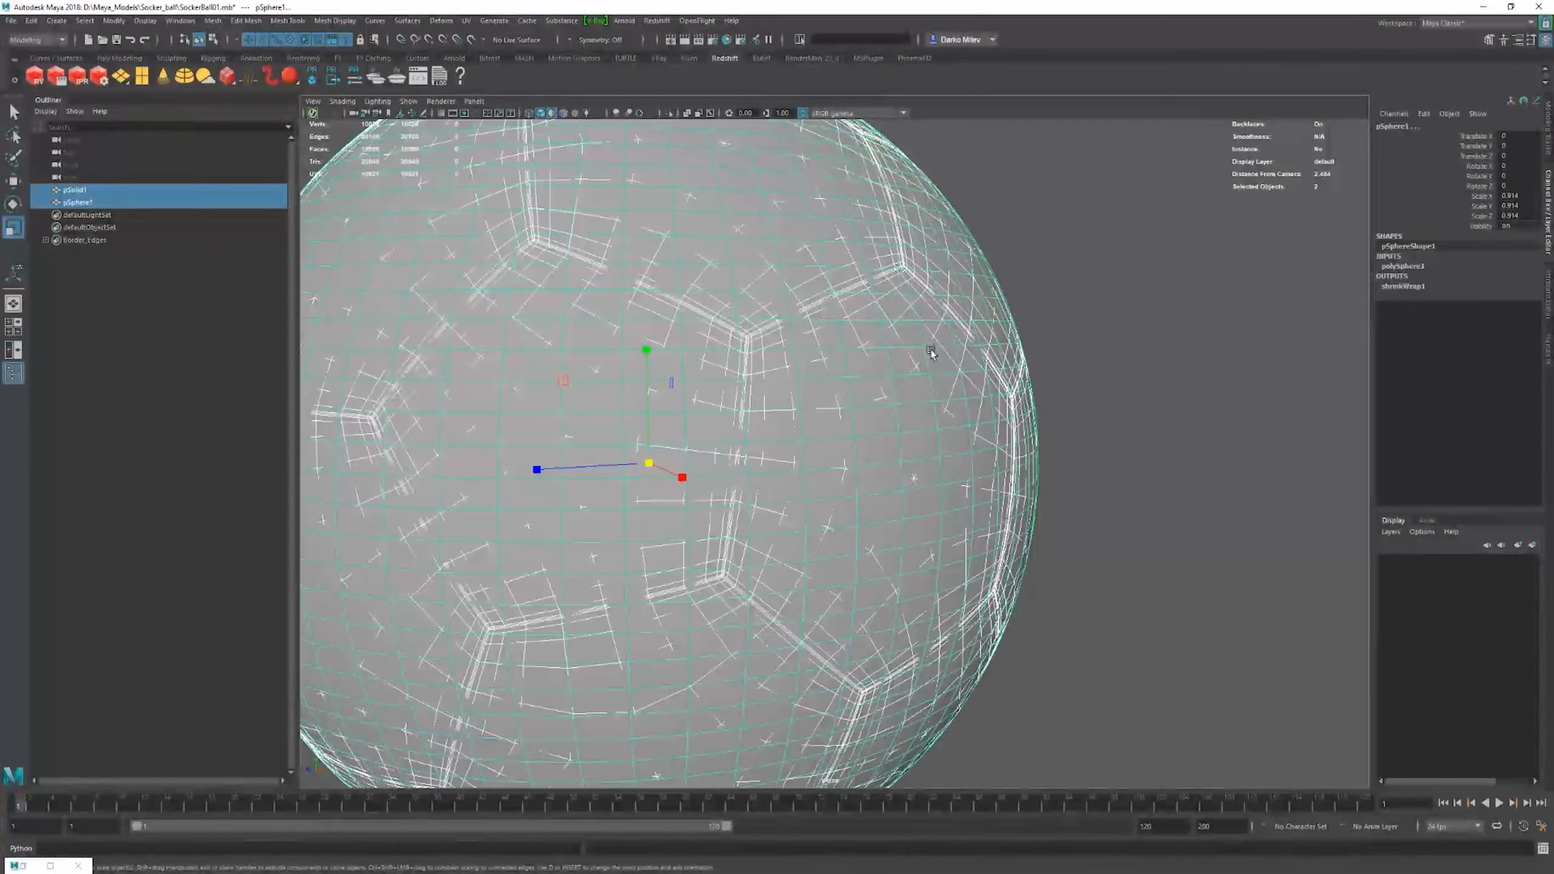
scroll(923, 342, "down", 5)
mouse_move(923, 340)
left_mouse_down("alt")
mouse_move(833, 416)
mouse_move(842, 428)
mouse_move(774, 405)
left_mouse_up("alt")
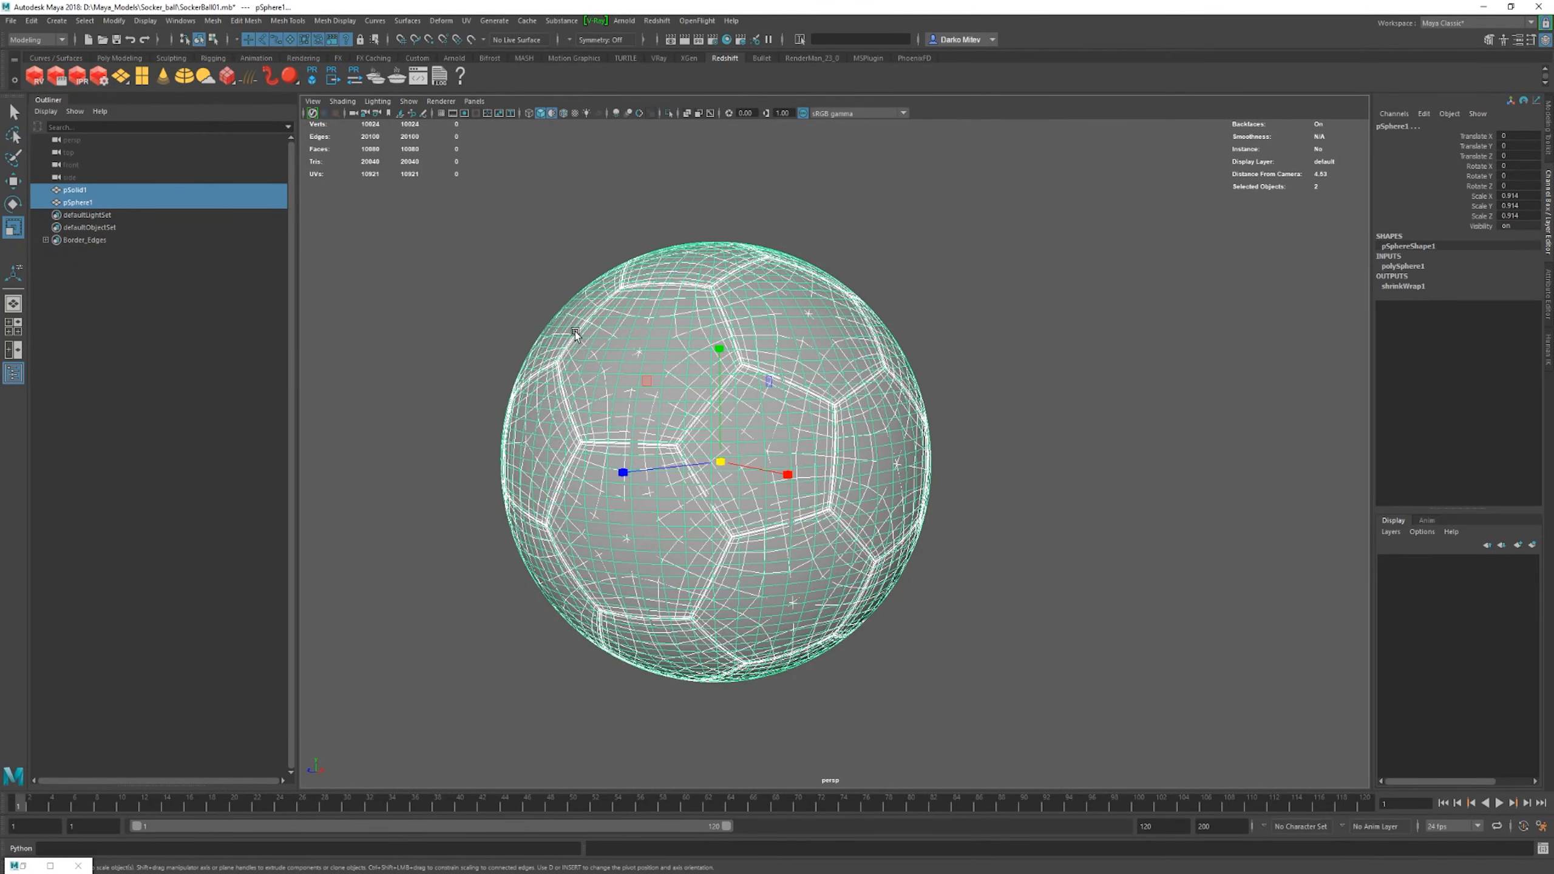
- Delete the construction history of both the ball and the sphere to bake the shrink-wrapped shape
left_click(845, 320)
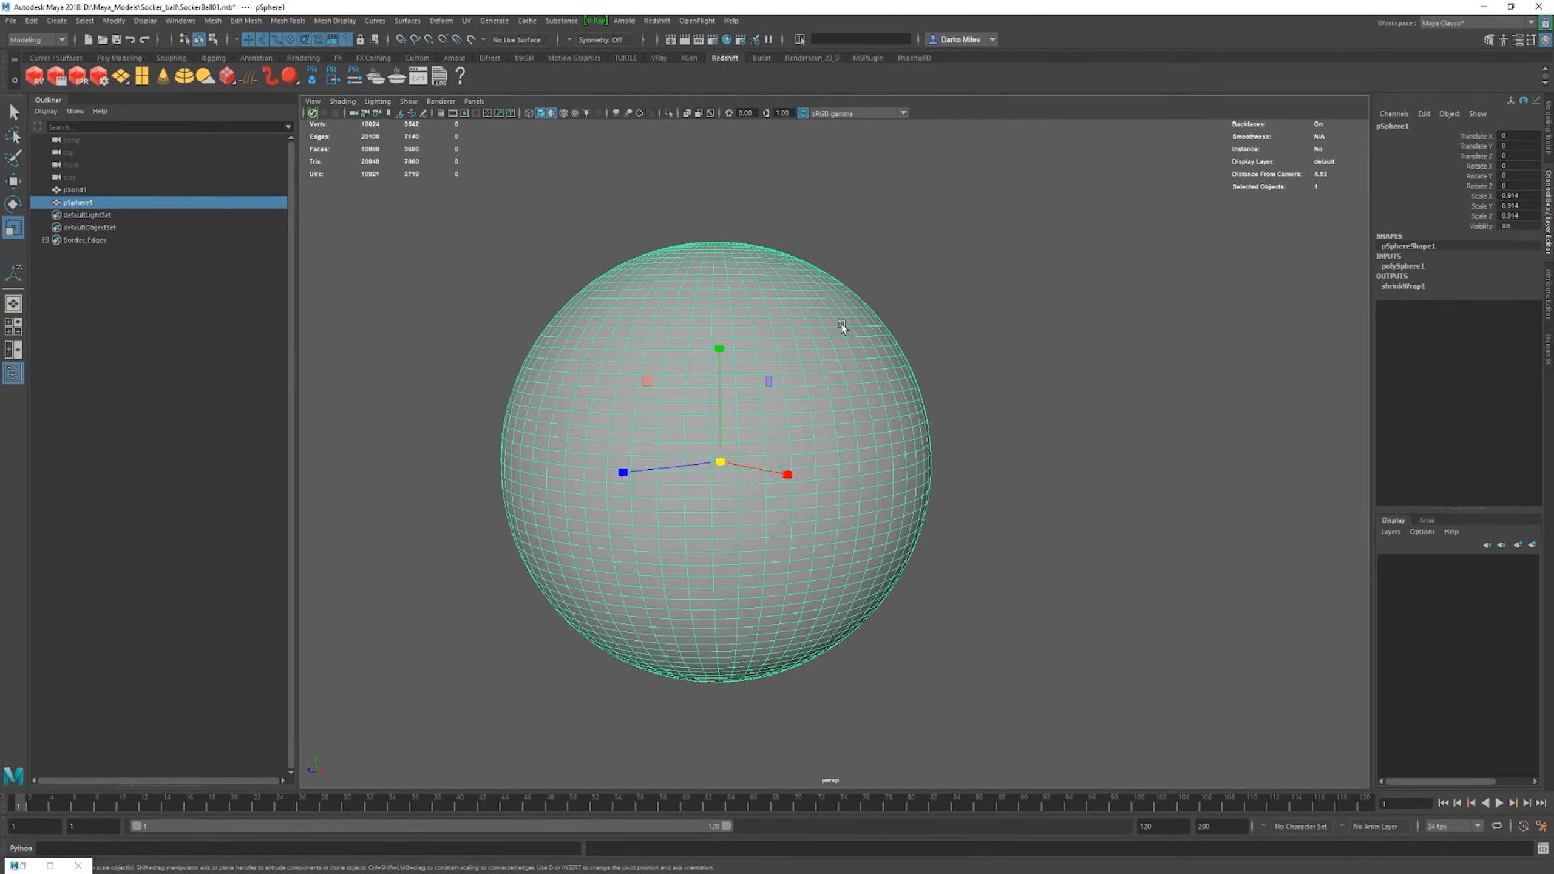
key("ctrl+z")
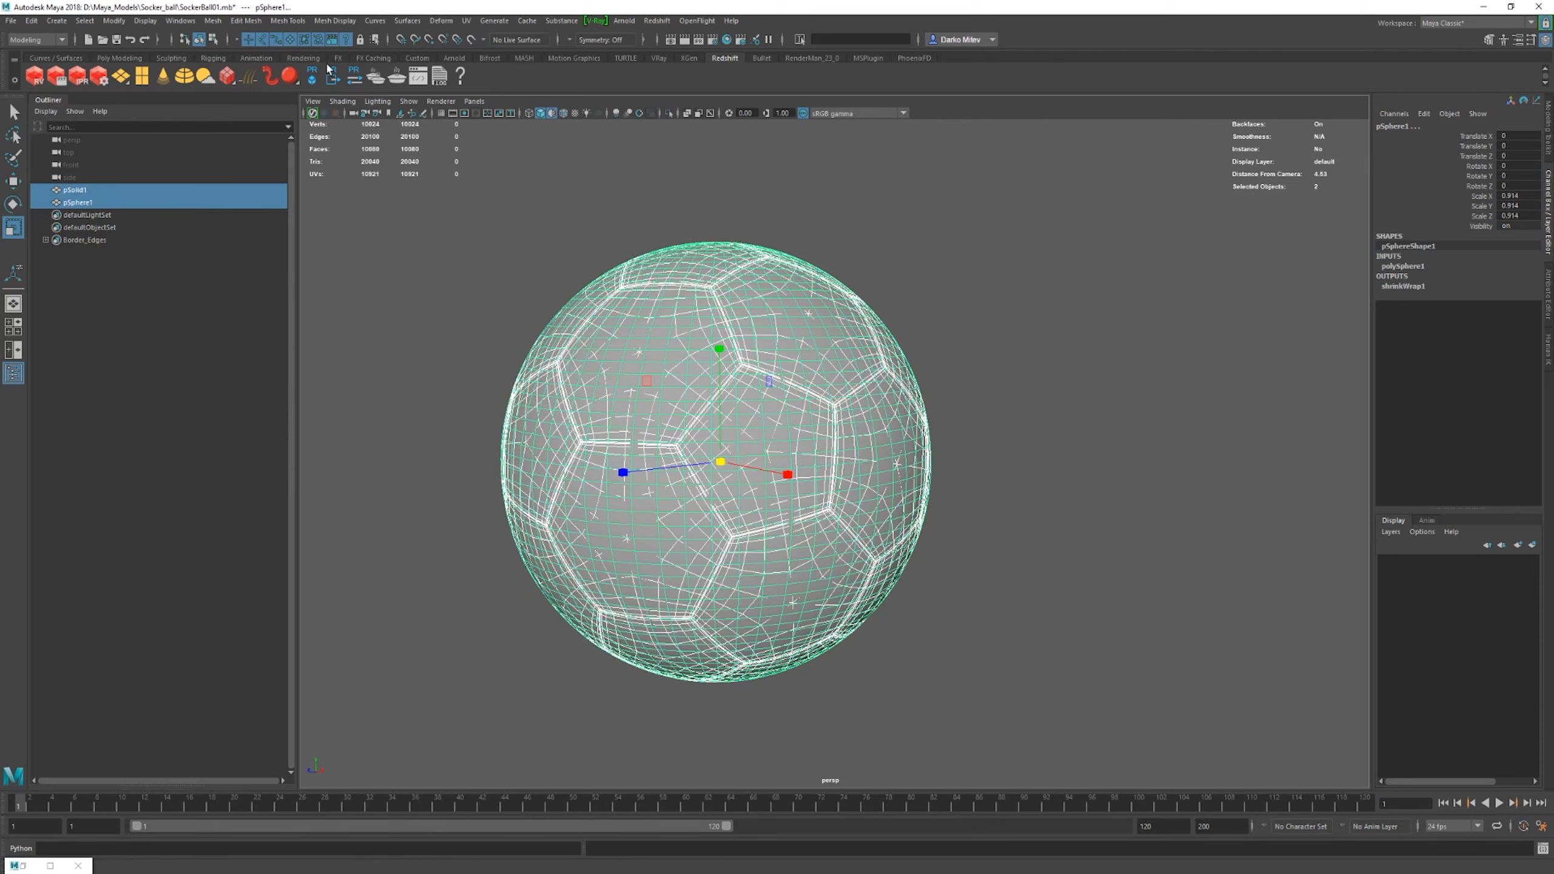
left_click(416, 58)
left_click(98, 75)
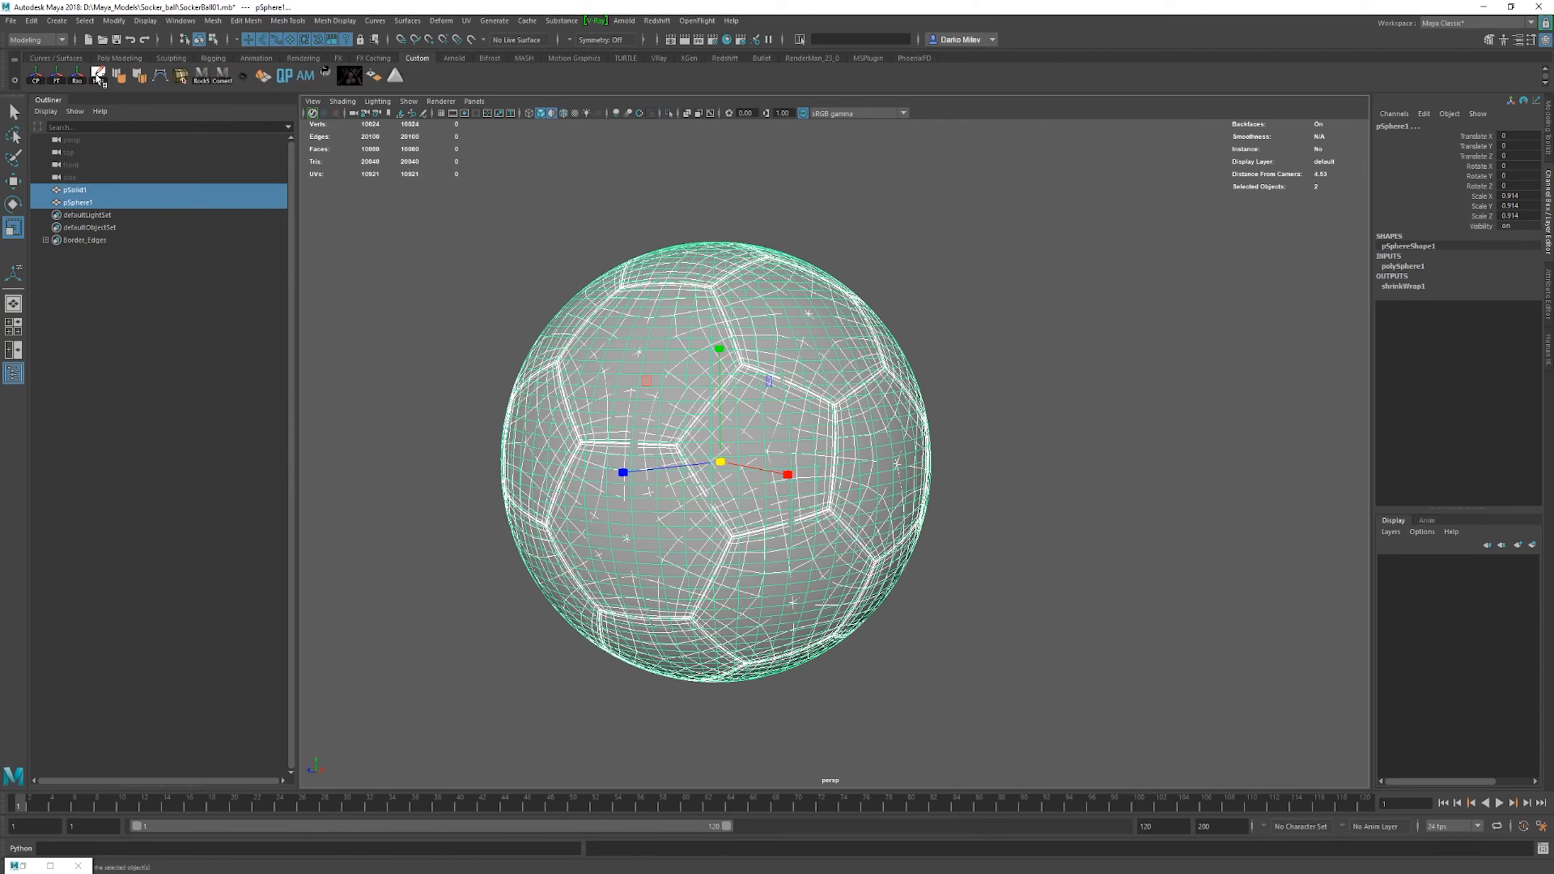
- Delete the helper sphere and select the rounded ball
left_click(817, 329)
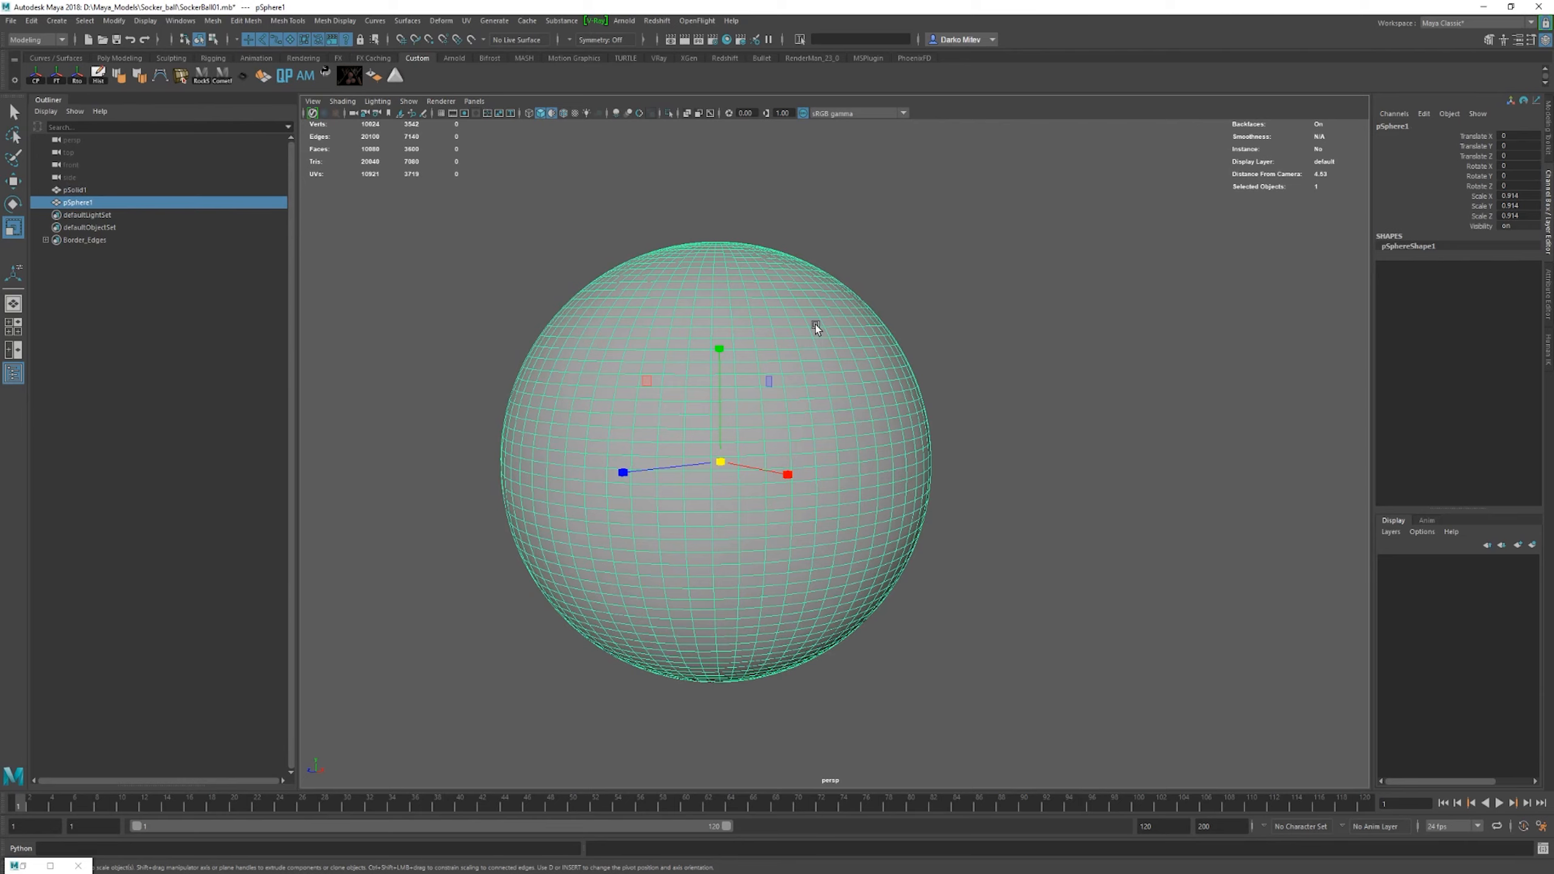
key("Delete")
left_click(817, 324)
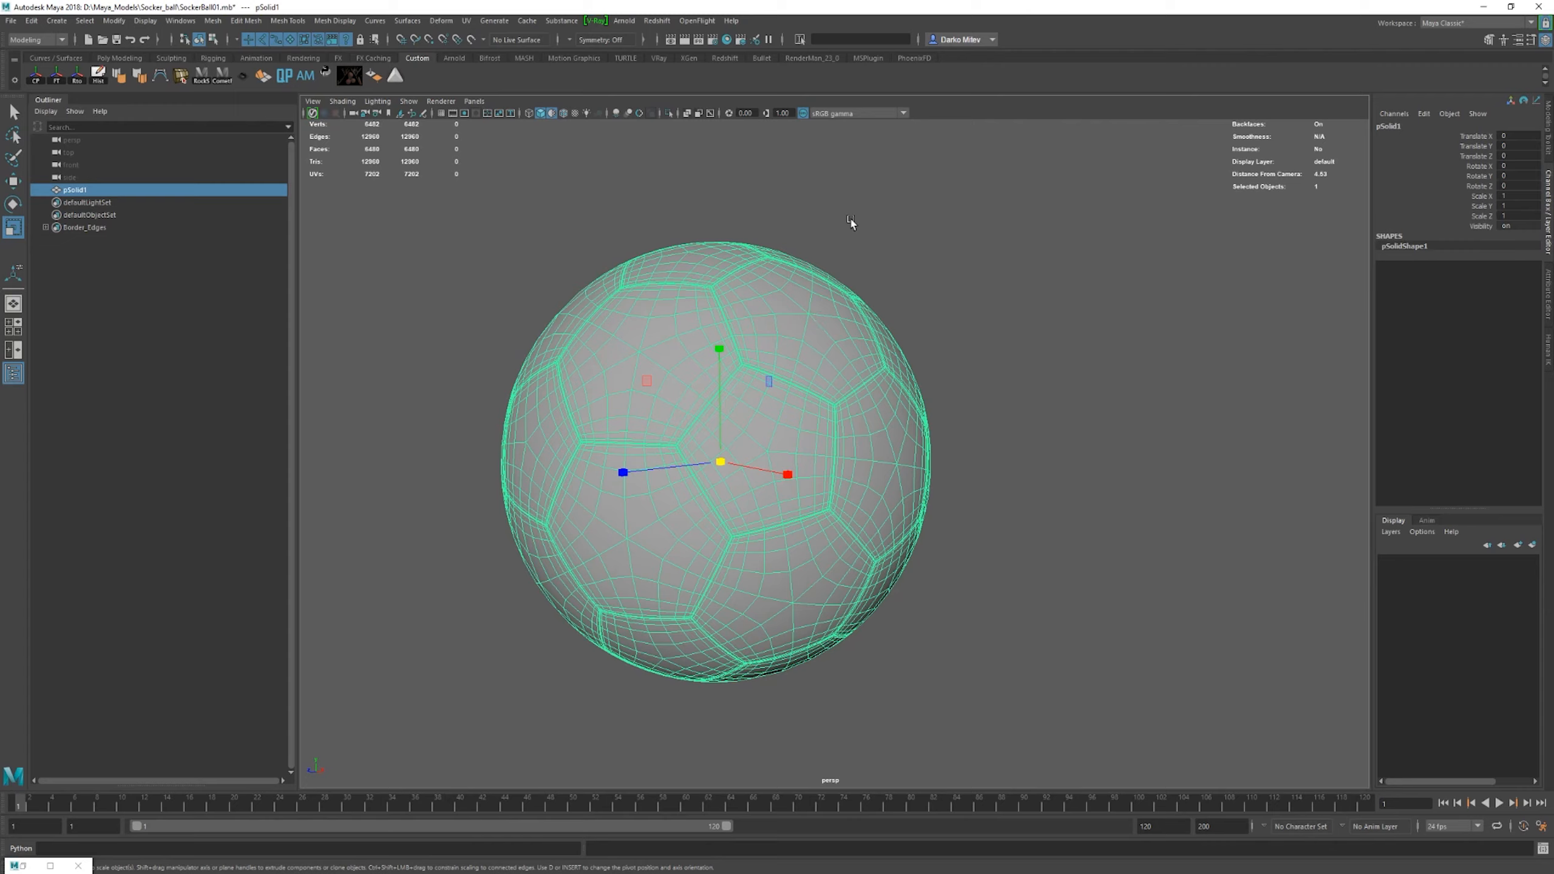
- Examine the rounded ball's surface and panel seams from several angles and up close
right_click_drag(948, 358, 792, 366, "alt")
left_click_drag(792, 366, 786, 395, "alt")
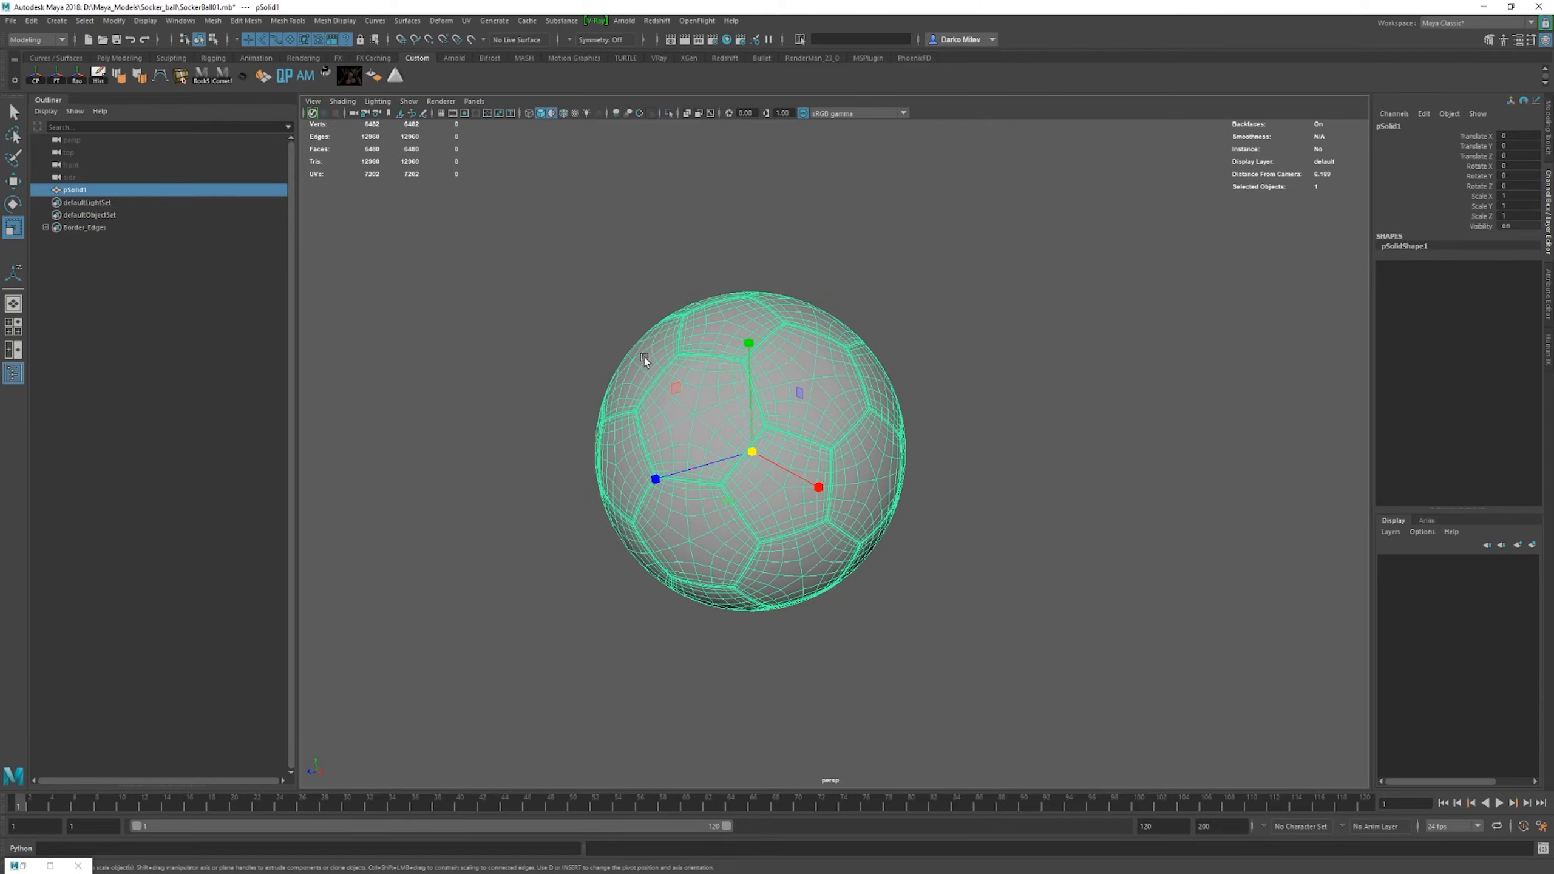
left_click_drag(952, 434, 958, 459, "alt")
left_click(1113, 395)
left_click_drag(1113, 395, 828, 429, "alt")
left_click(916, 416)
right_click_drag(829, 429, 1120, 564, "alt")
left_click_drag(929, 436, 1017, 486, "alt")
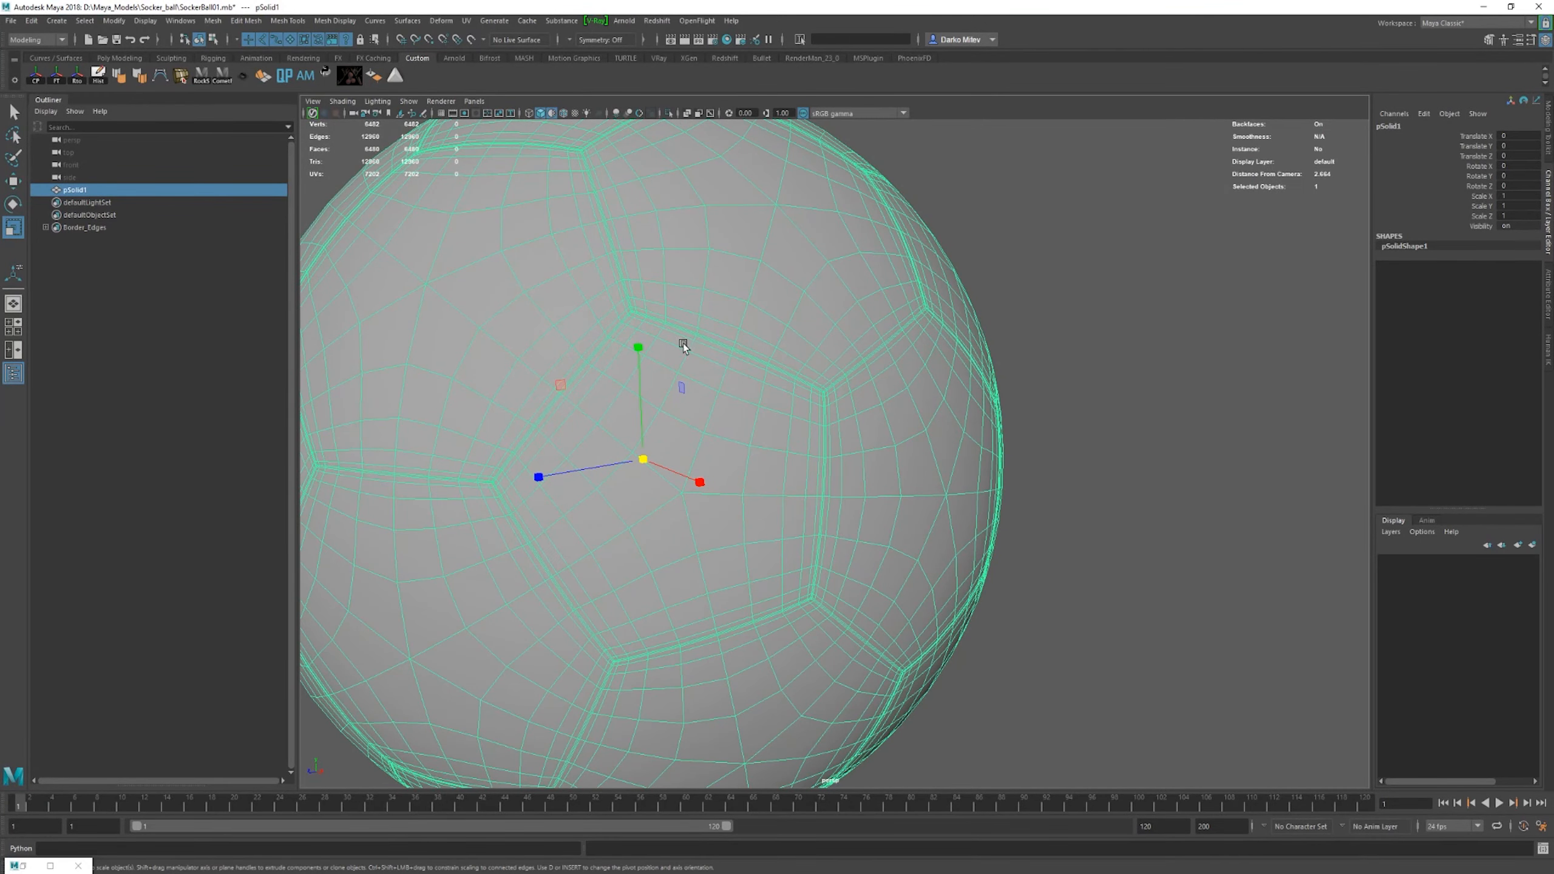
scroll(638, 347, "down", 3)
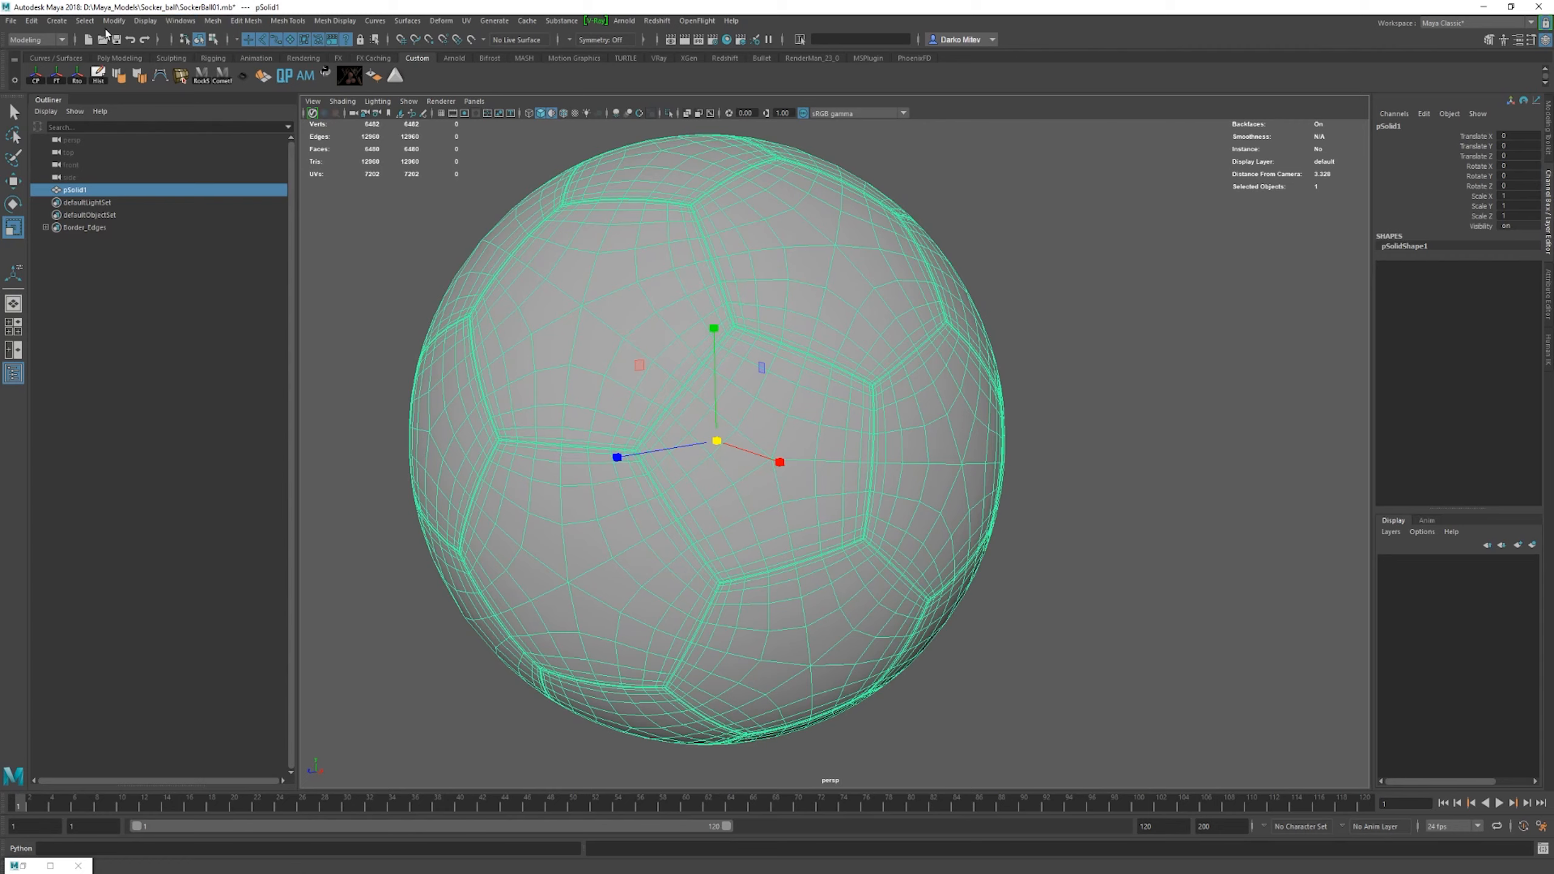
- Recall the saved Border_Edges quick select set to select the ball's seam edges
left_click(85, 22)
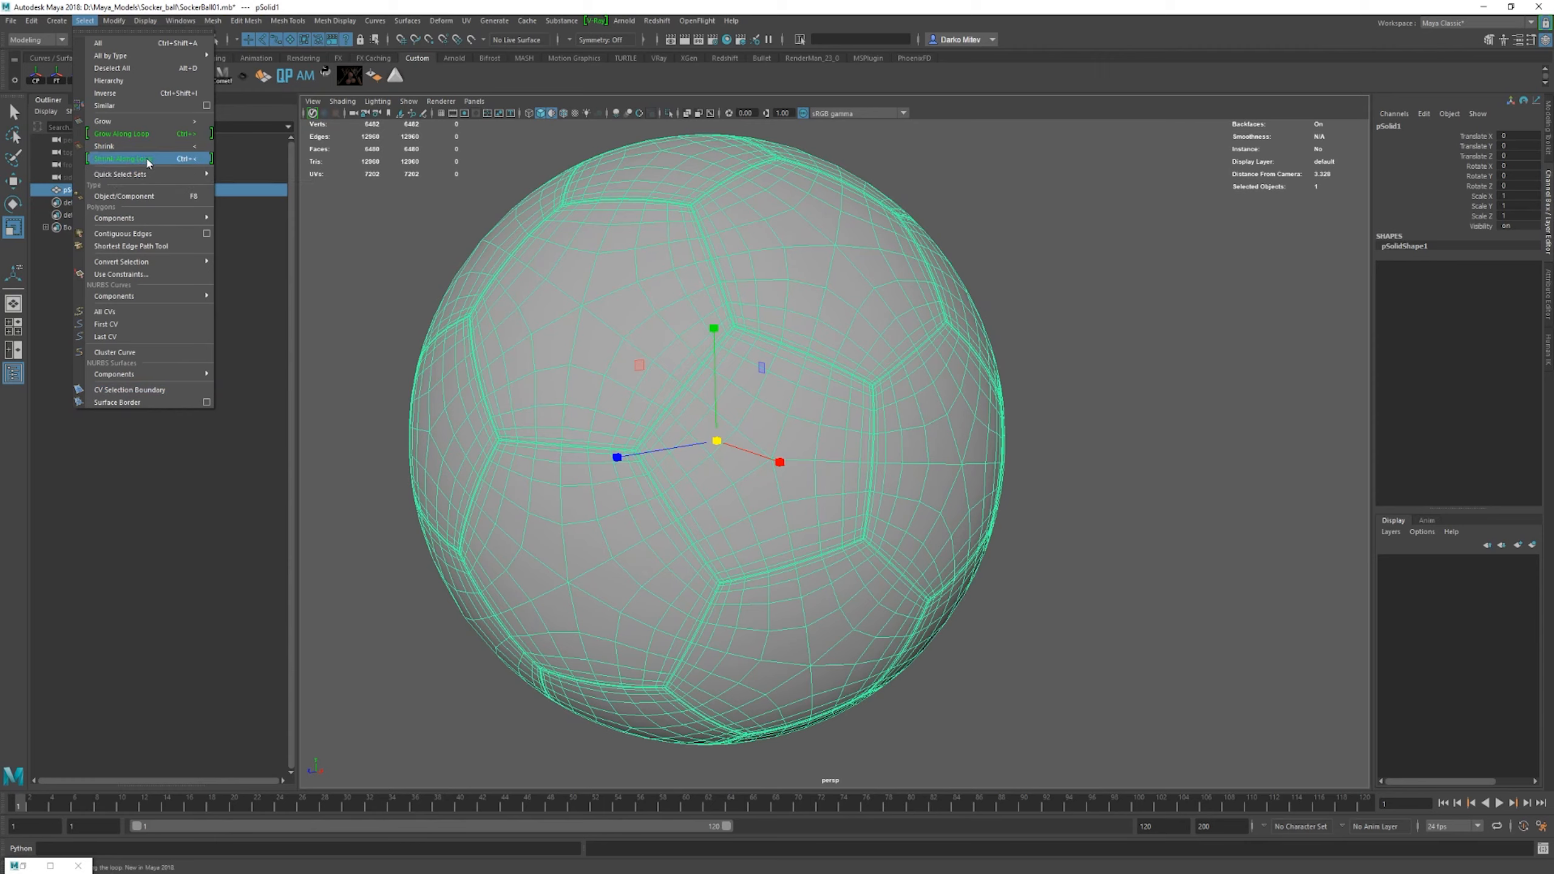
mouse_move(141, 175)
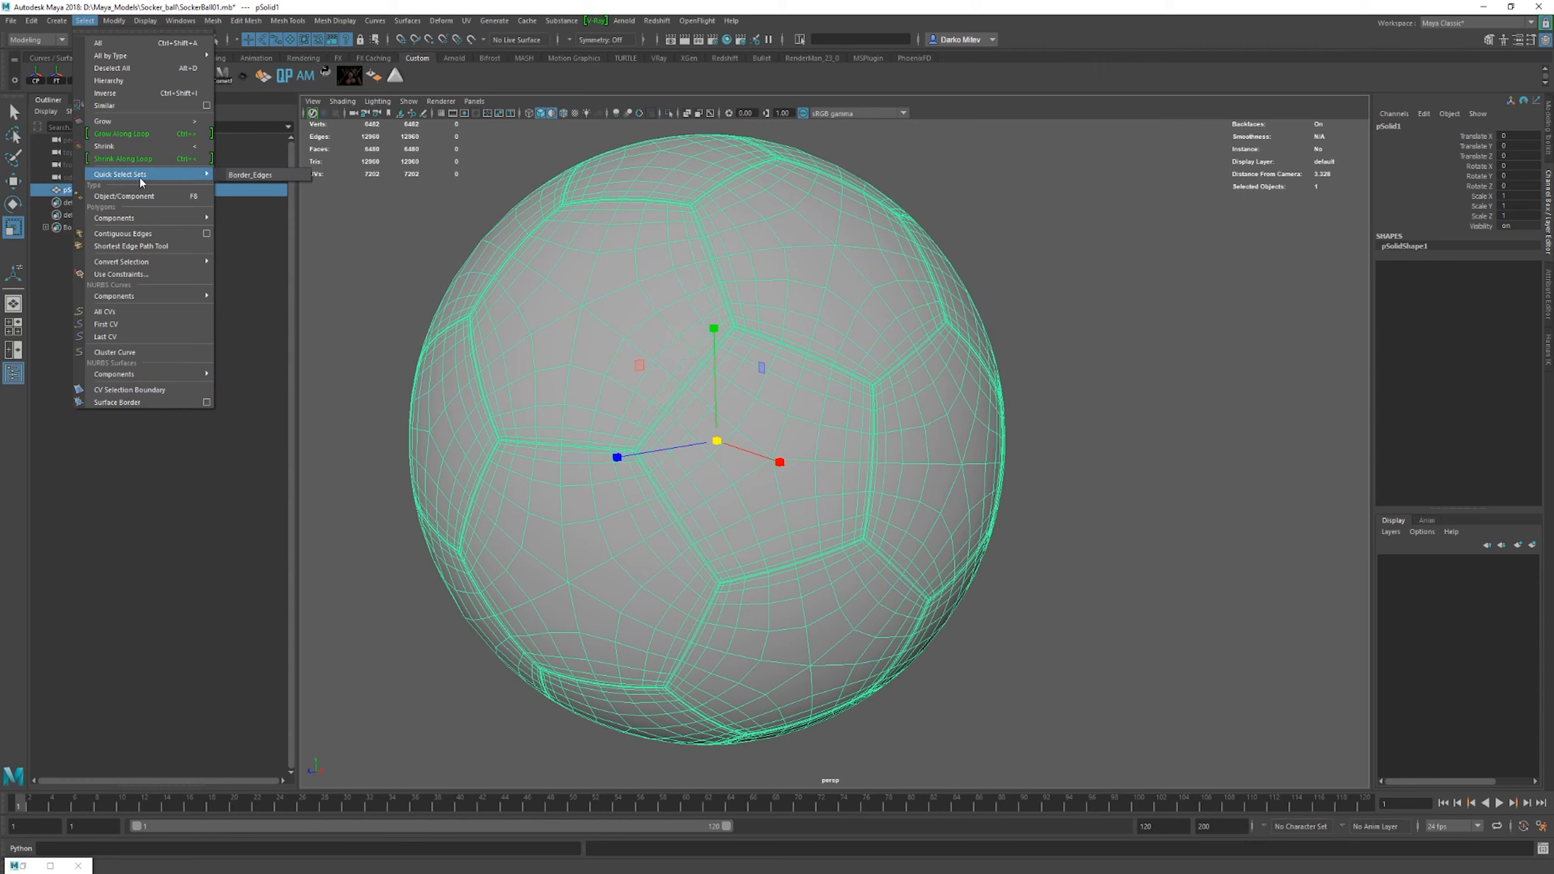
left_click(269, 176)
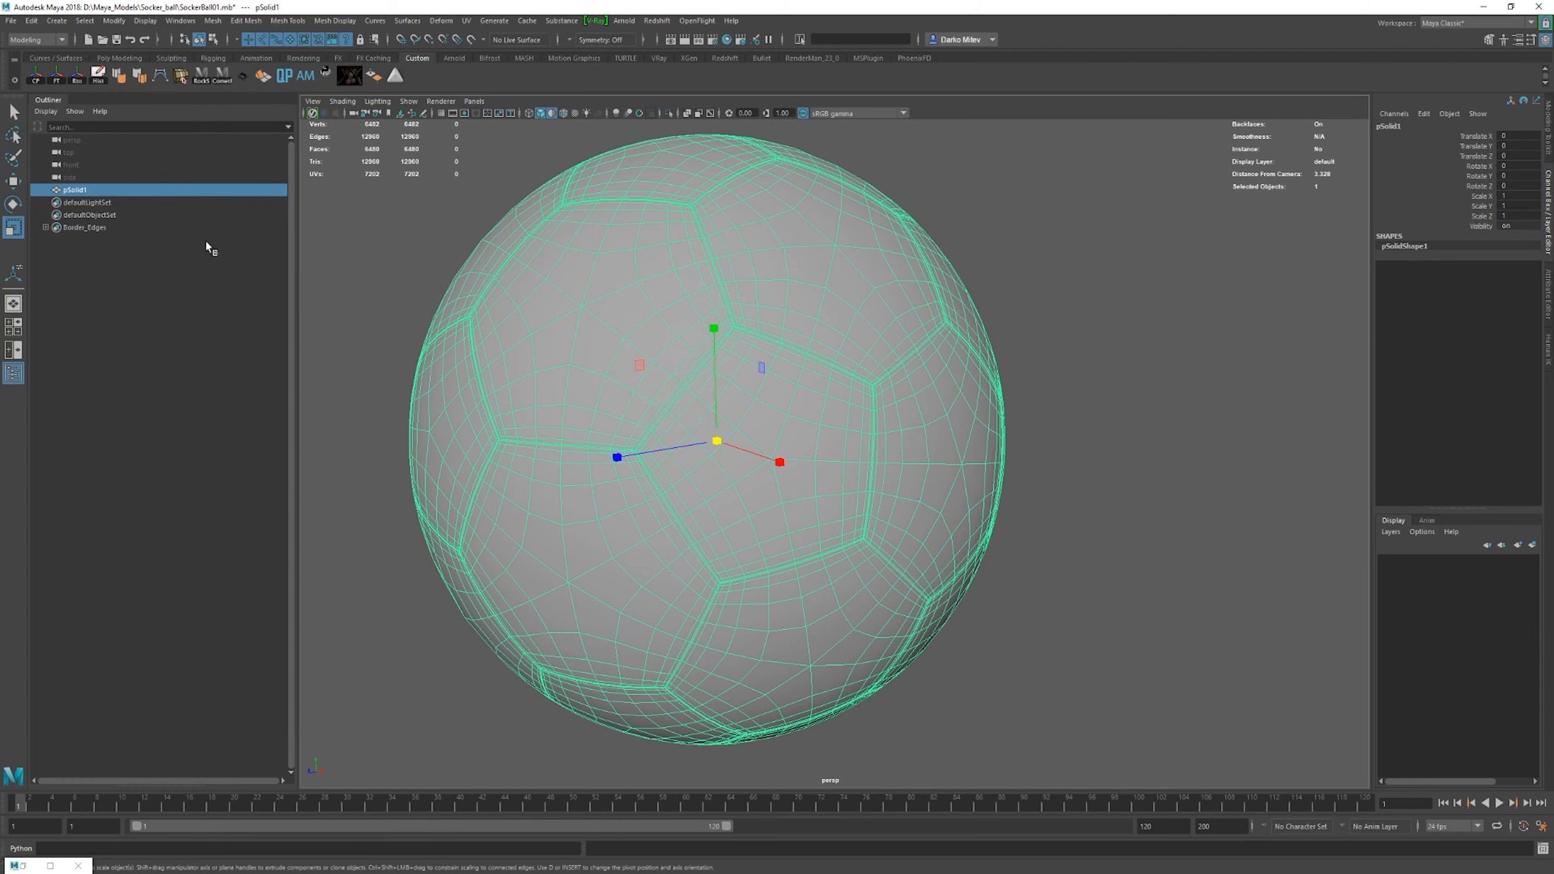
- Expand the Border_Edges set in the Outliner and select its members from e[4] to e[91] to inspect them on the ball
left_click(79, 228)
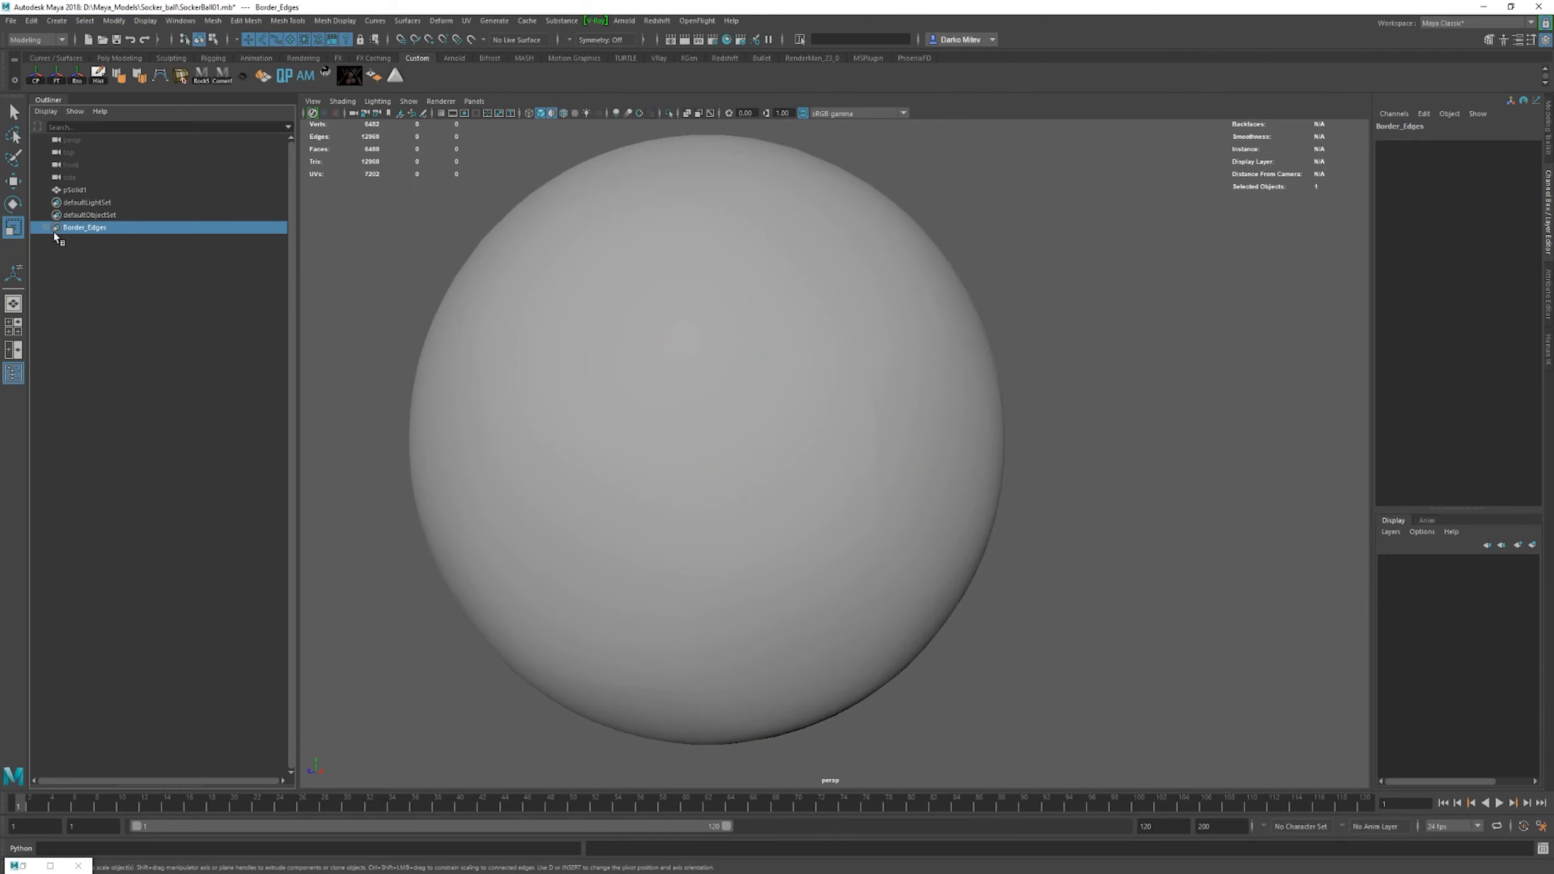
left_click(45, 227)
left_click(91, 240)
left_click(98, 352, "shift")
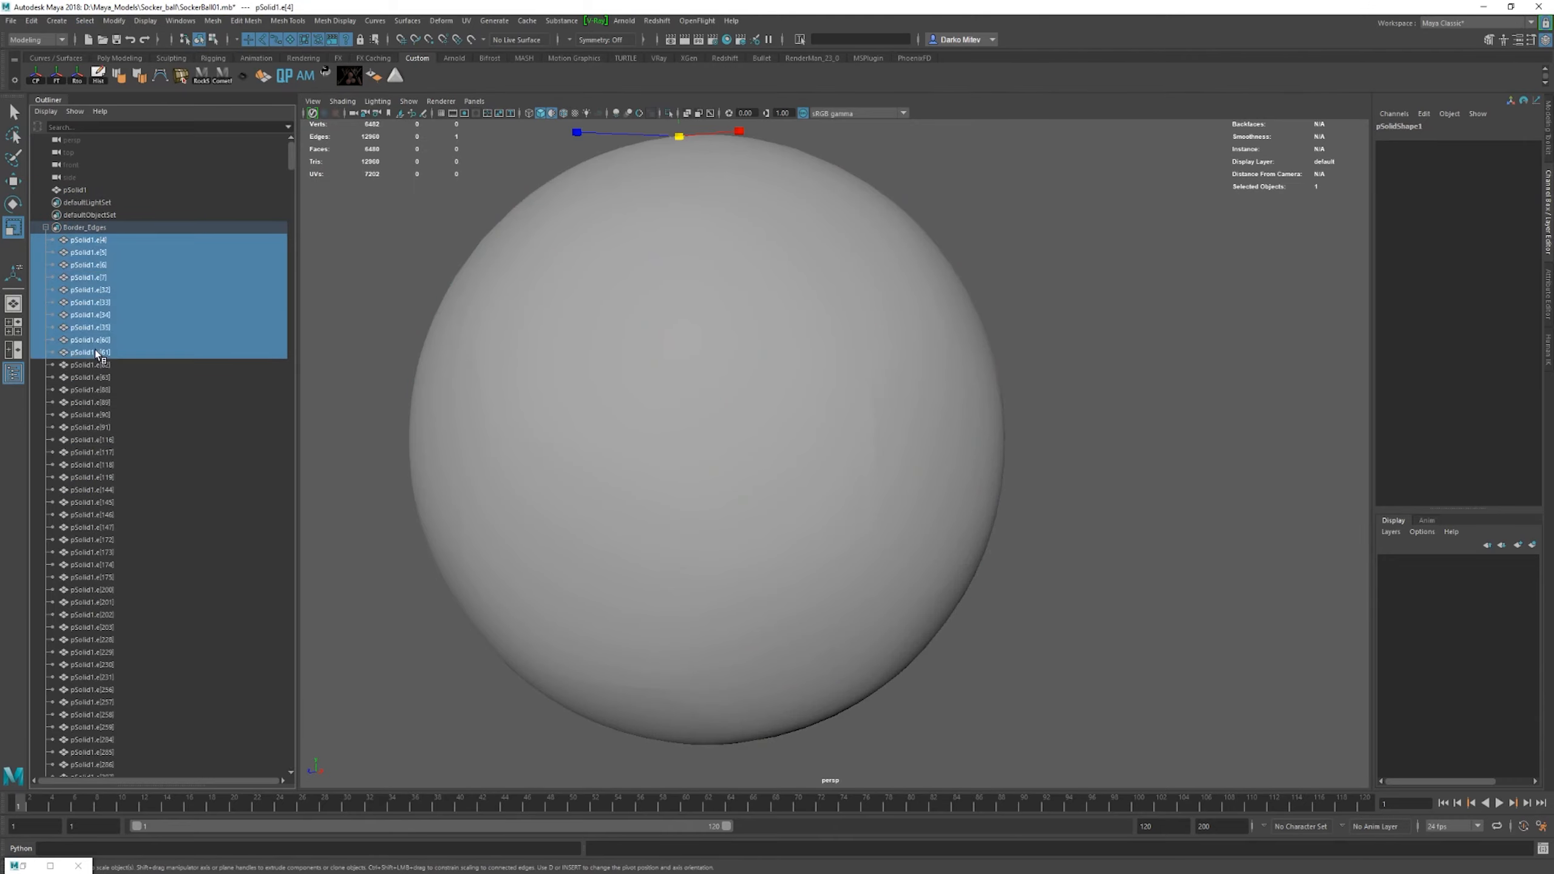
left_click(99, 430, "shift")
scroll(749, 292, "down", 4)
left_click_drag(749, 292, 717, 397, "alt")
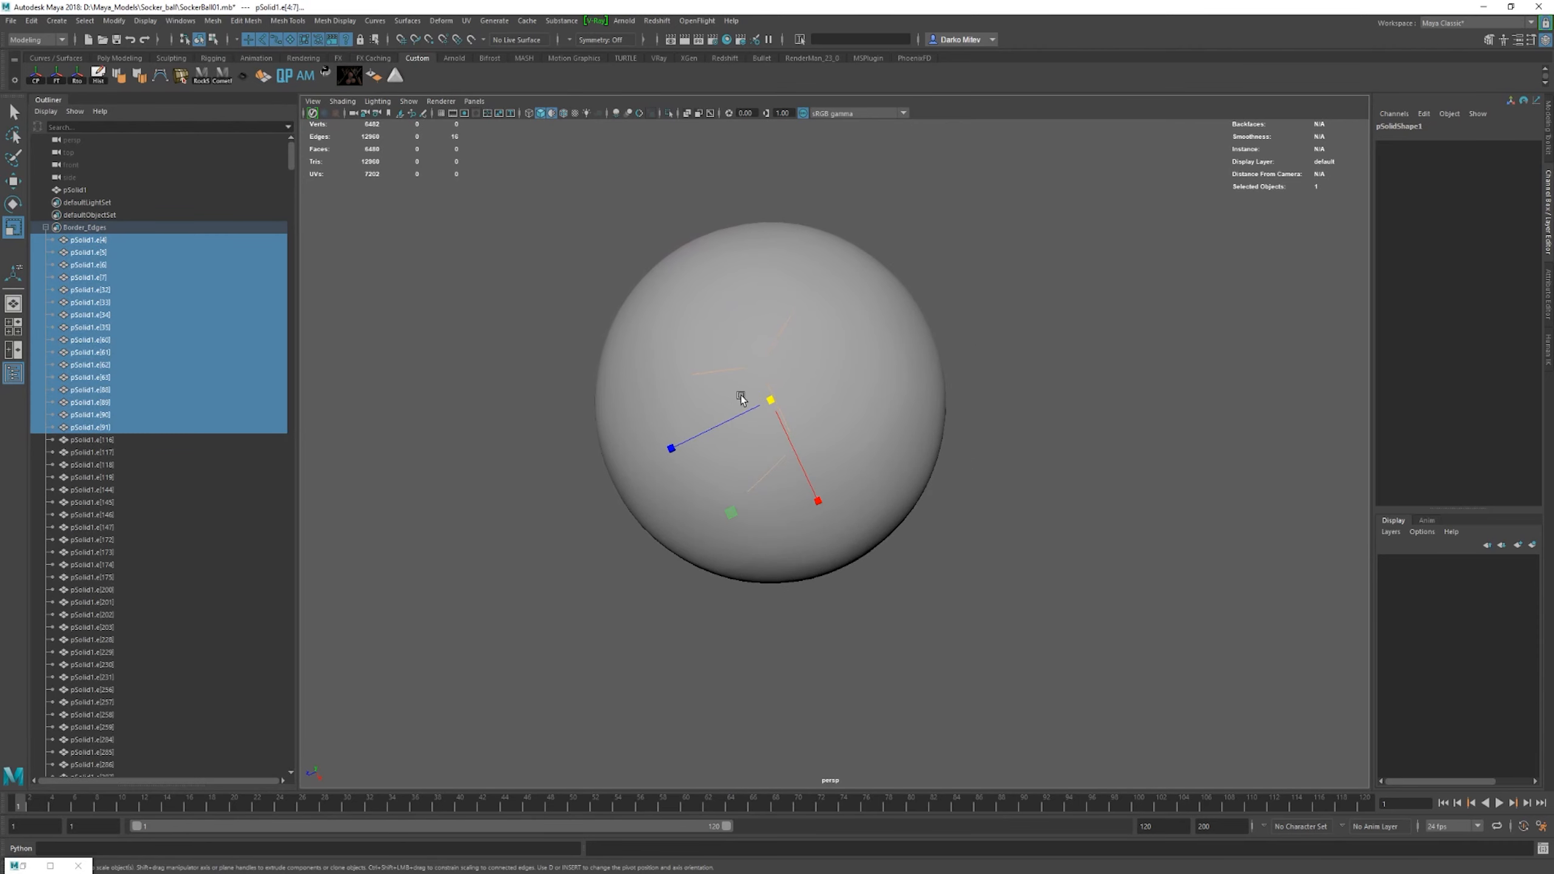
- Reselect the ball and recall the Border_Edges quick select set to select all of its seam edges
left_click(687, 371)
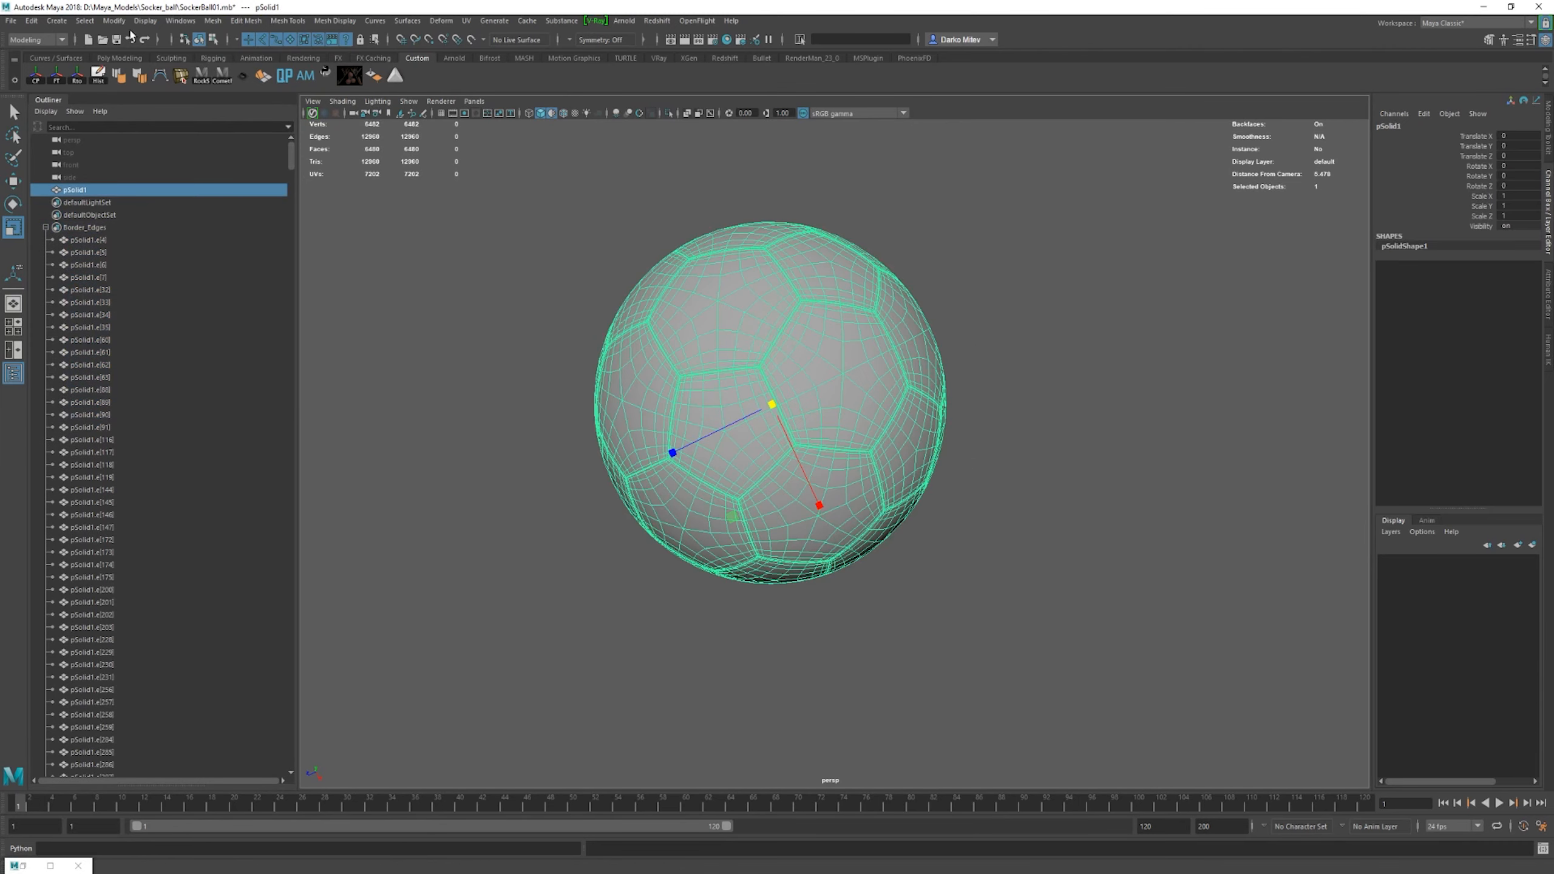
left_click(85, 21)
mouse_move(153, 174)
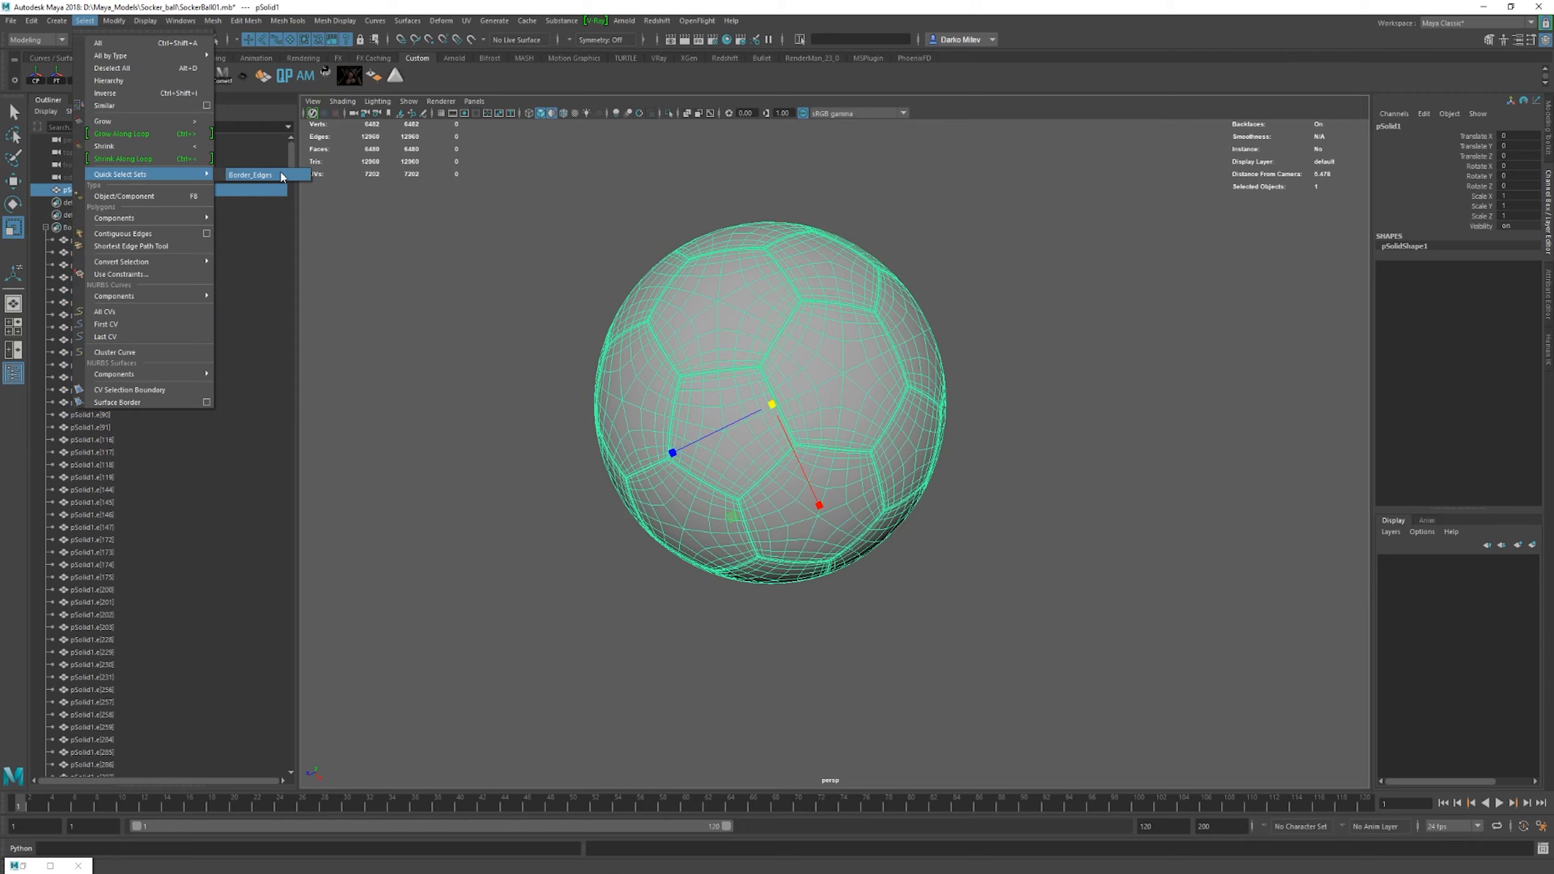
left_click(284, 176)
- Examine the selected seam edges around the whole ball from several angles and distances
scroll(644, 446, "down", 5)
left_click_drag(832, 427, 876, 359, "alt")
scroll(971, 539, "up", 3)
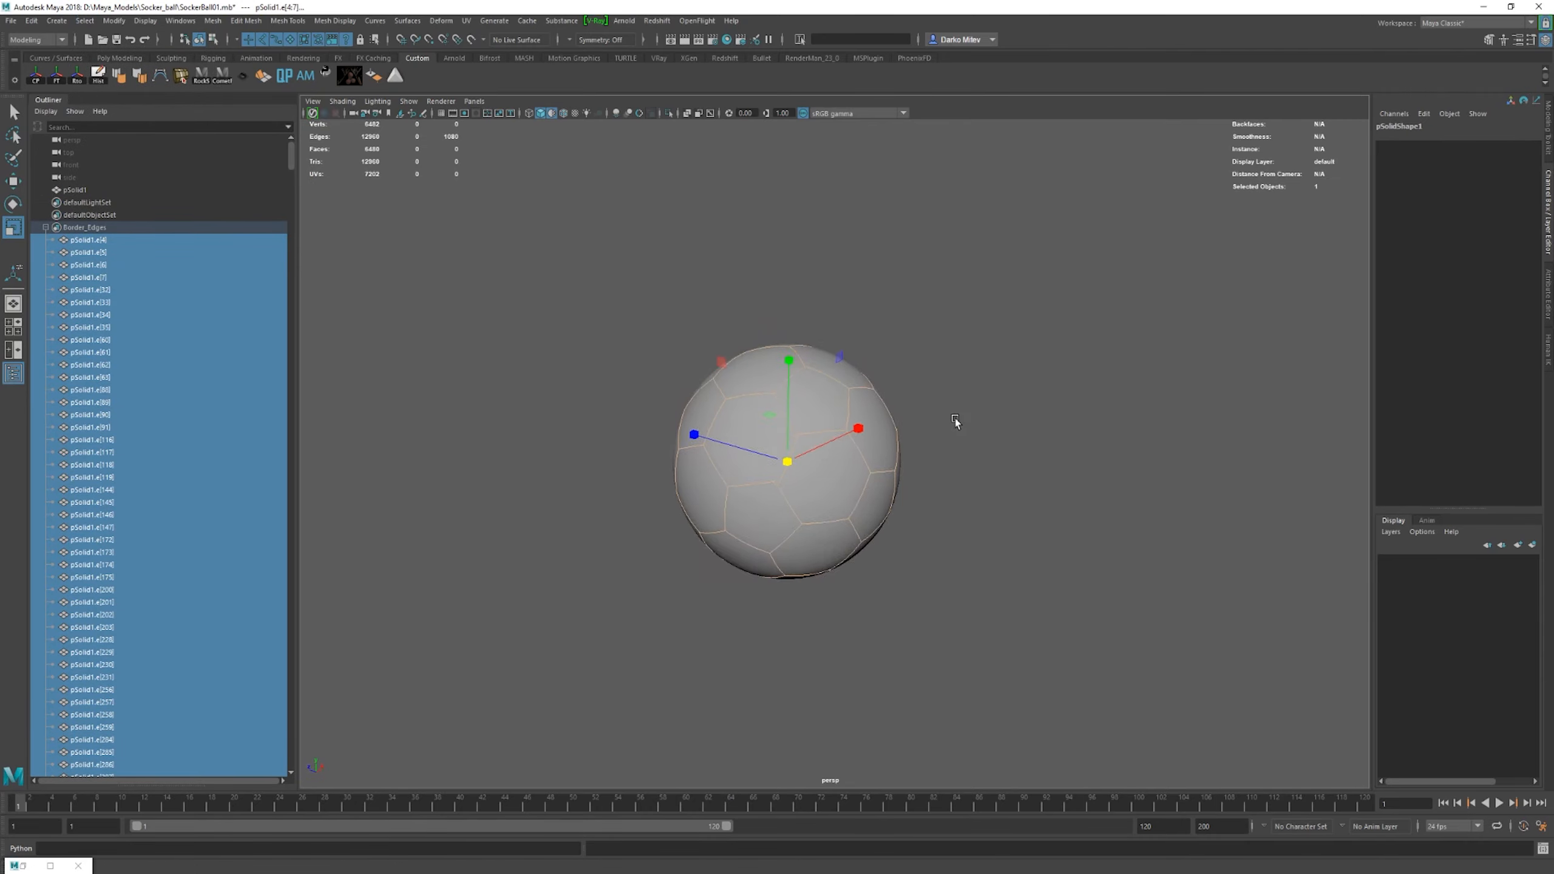
left_click_drag(895, 458, 855, 476, "alt")
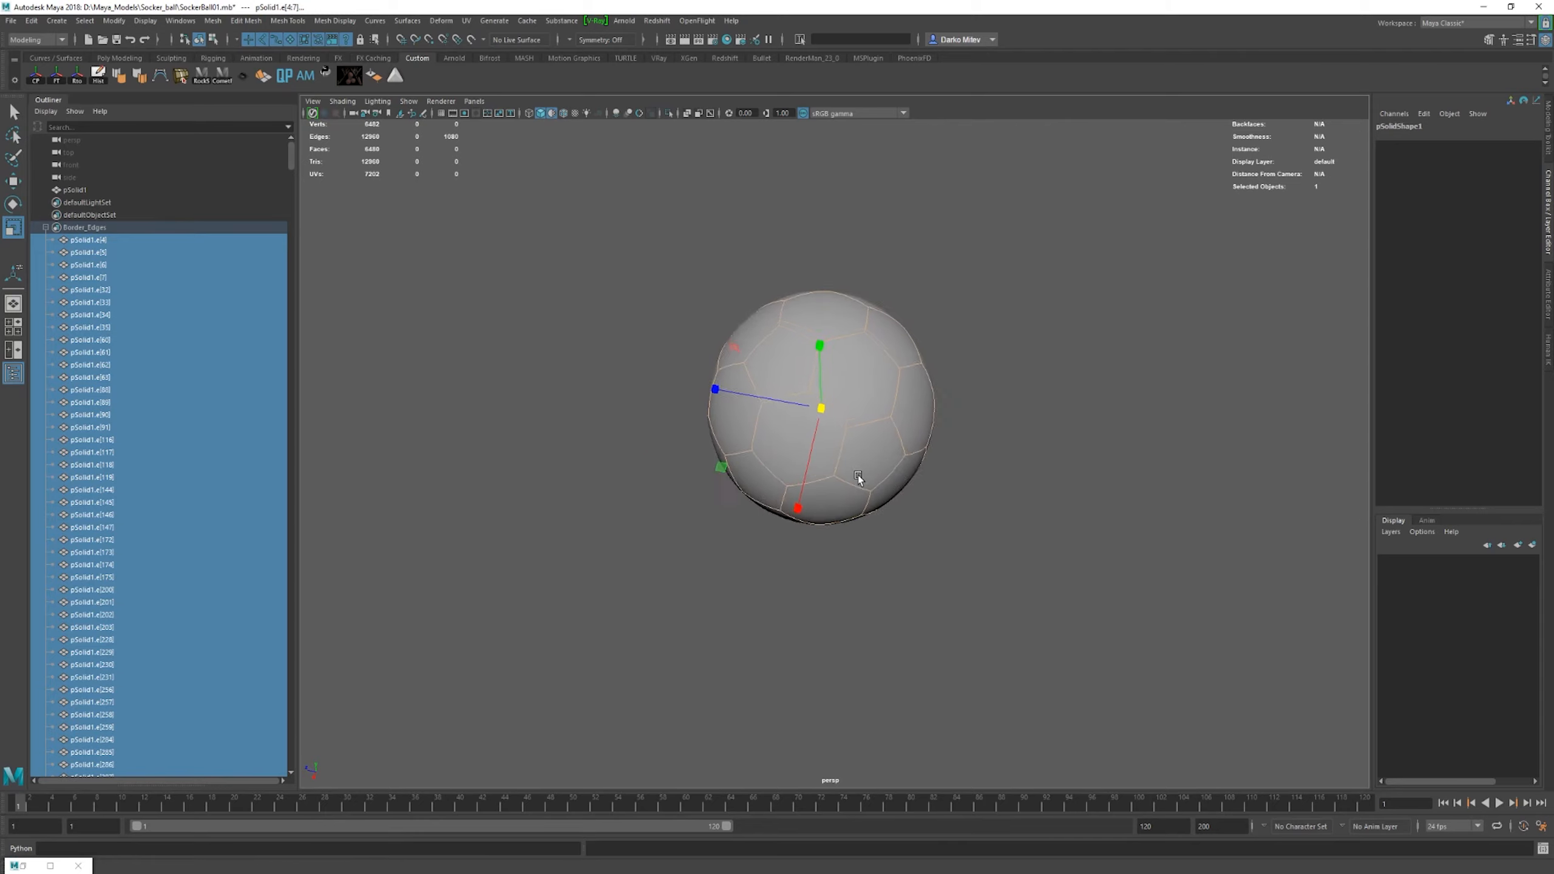
right_click_drag(855, 476, 992, 507, "alt")
left_click_drag(991, 507, 885, 426, "alt")
right_click_drag(857, 417, 982, 479, "alt")
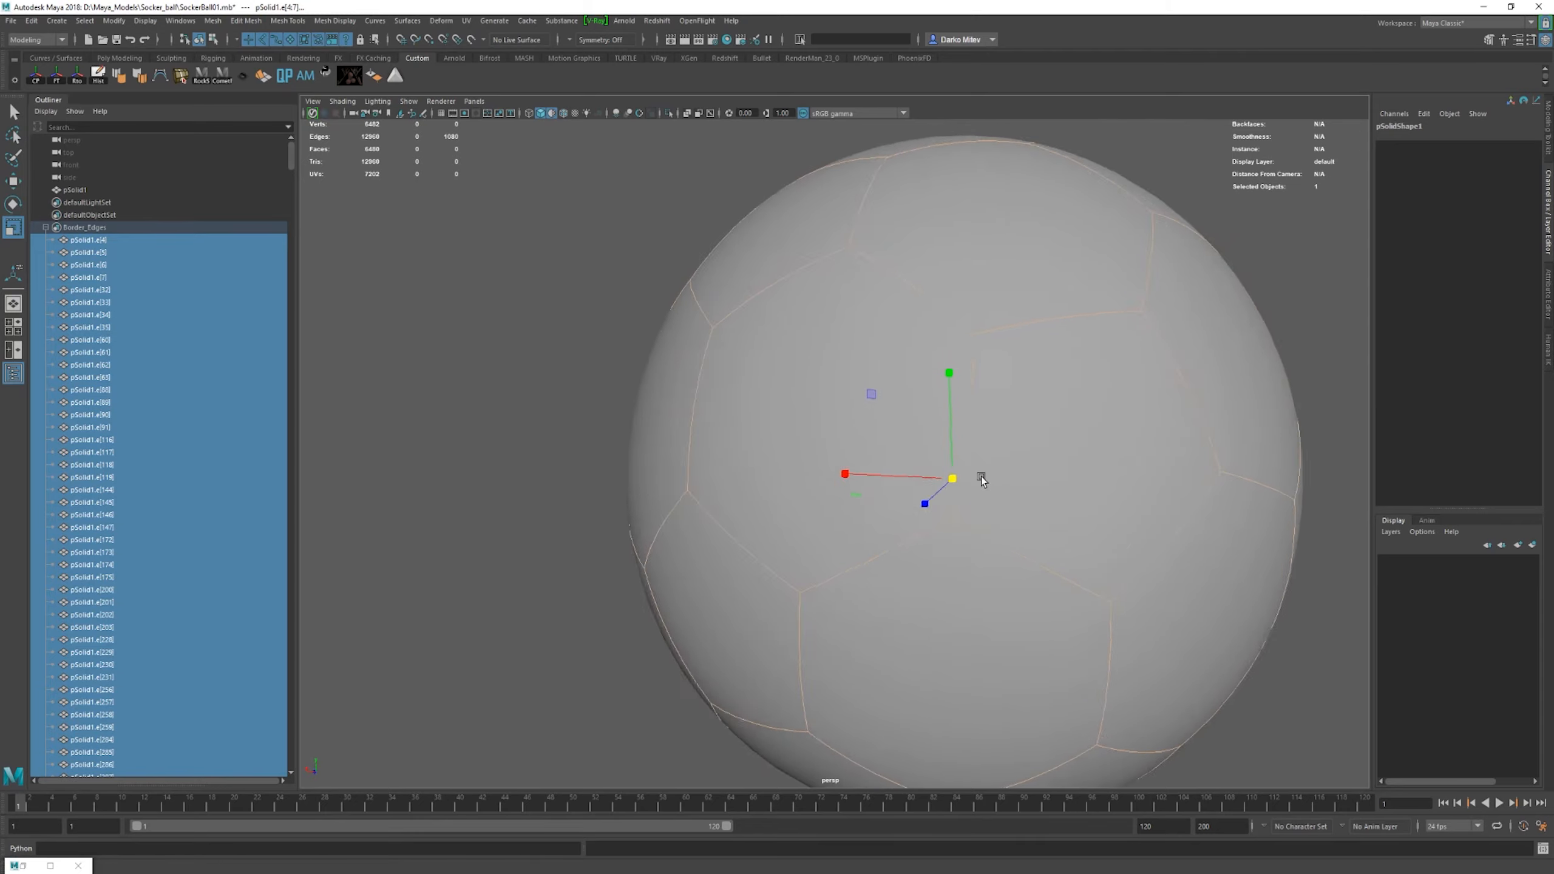
left_click_drag(981, 479, 1222, 510, "alt")
right_click_drag(1221, 510, 693, 312, "alt")
left_click_drag(724, 361, 624, 505, "alt")
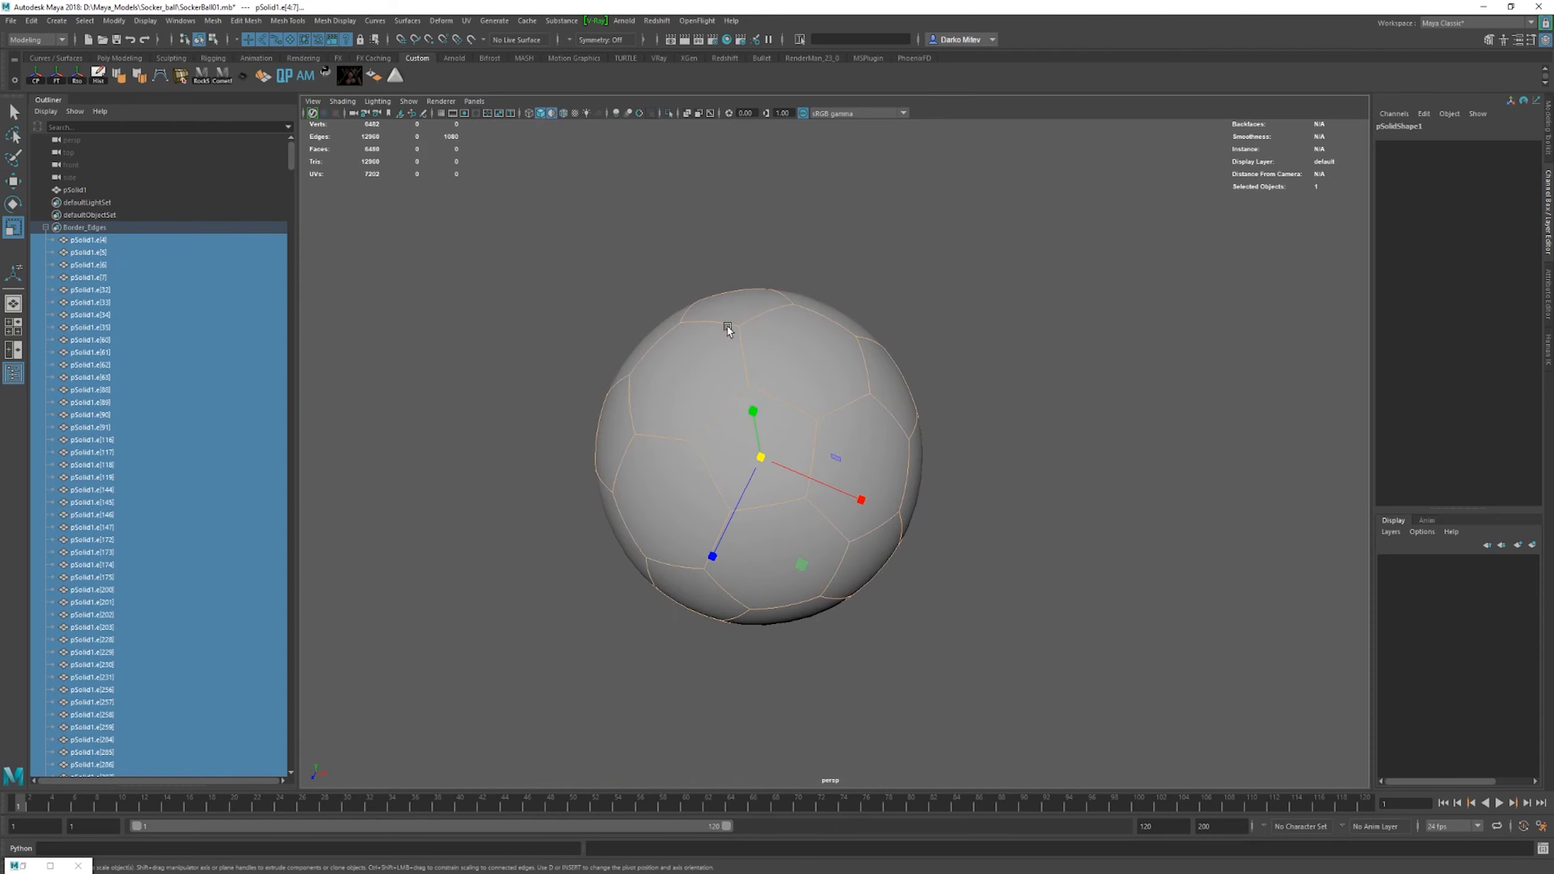
middle_click_drag(899, 384, 977, 358, "alt")
right_click_drag(756, 354, 856, 446, "alt")
left_click_drag(856, 445, 951, 411, "alt")
scroll(635, 409, "down", 3)
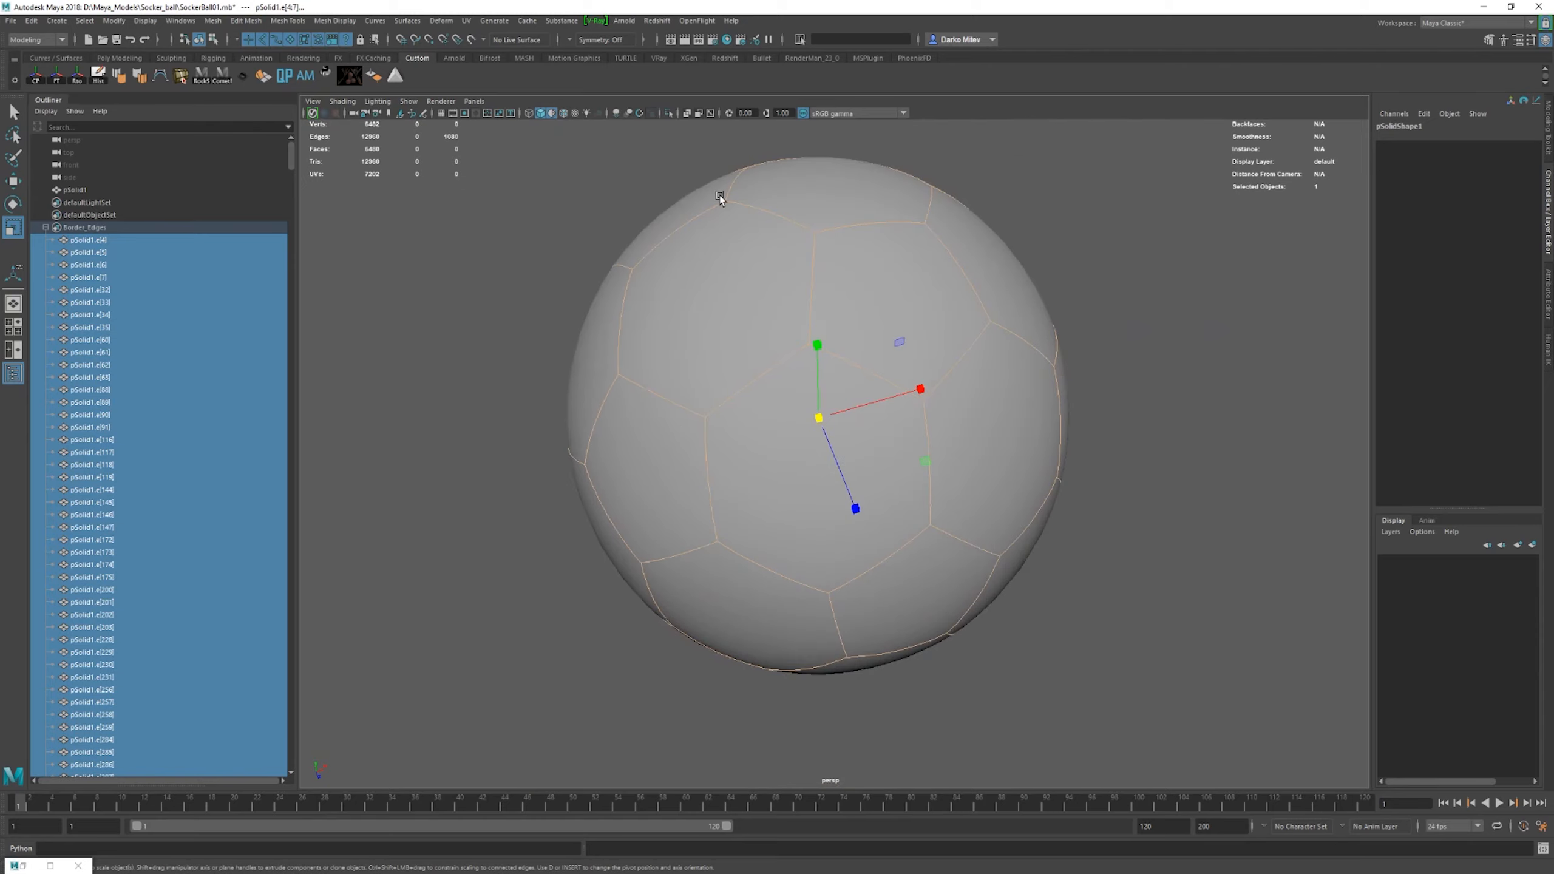
left_click_drag(782, 376, 853, 312, "alt")
scroll(846, 302, "down", 3)
right_click_drag(852, 312, 860, 374, "alt")
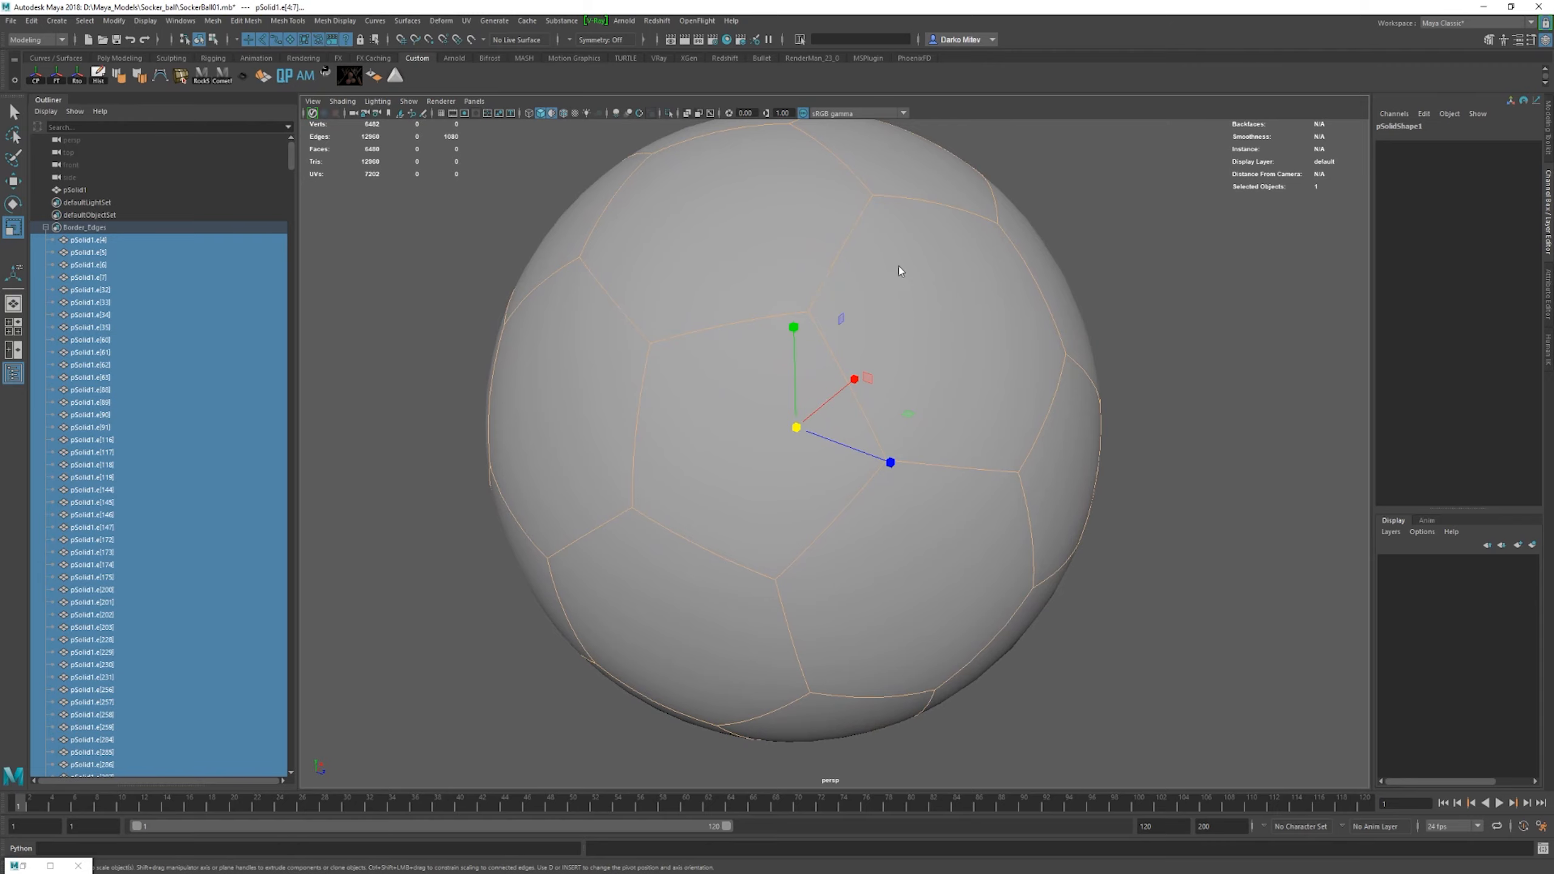
- Try to detach the ball's mesh along the selected seam edges, and undo it
right_click_drag(899, 267, 897, 221)
scroll(898, 222, "down", 3)
left_click_drag(768, 343, 826, 343, "alt")
right_click_drag(826, 342, 913, 369, "alt")
right_click_drag(805, 280, 799, 472, "shift")
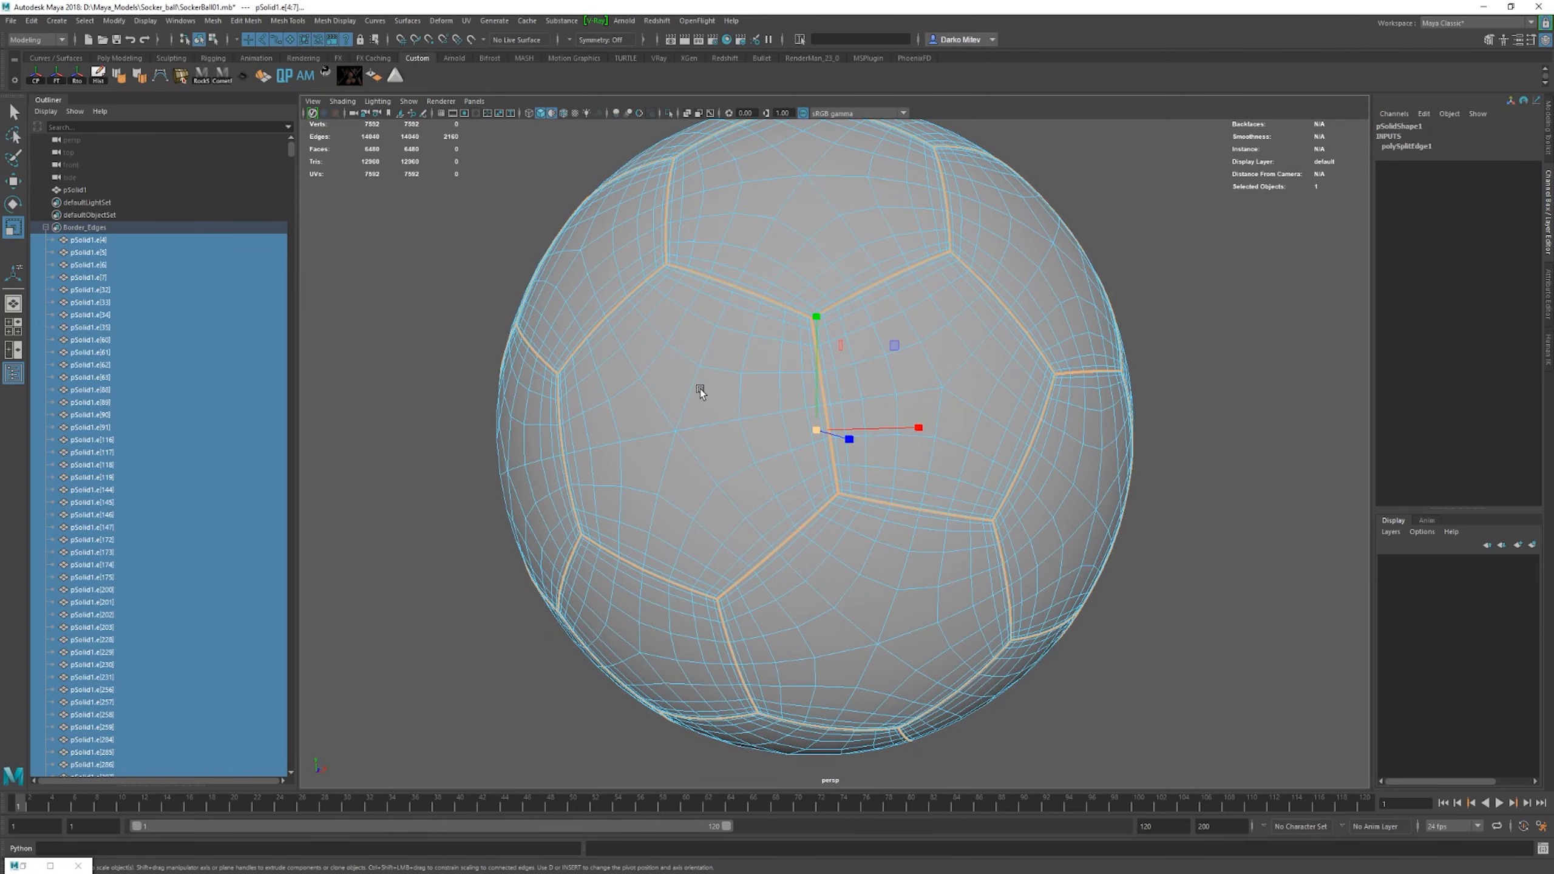
left_click_drag(700, 389, 590, 412, "alt")
key("ctrl+z")
- Apply Transform Component to the seam edges and push them inward to a local Z translation of about -0.009
key("w")
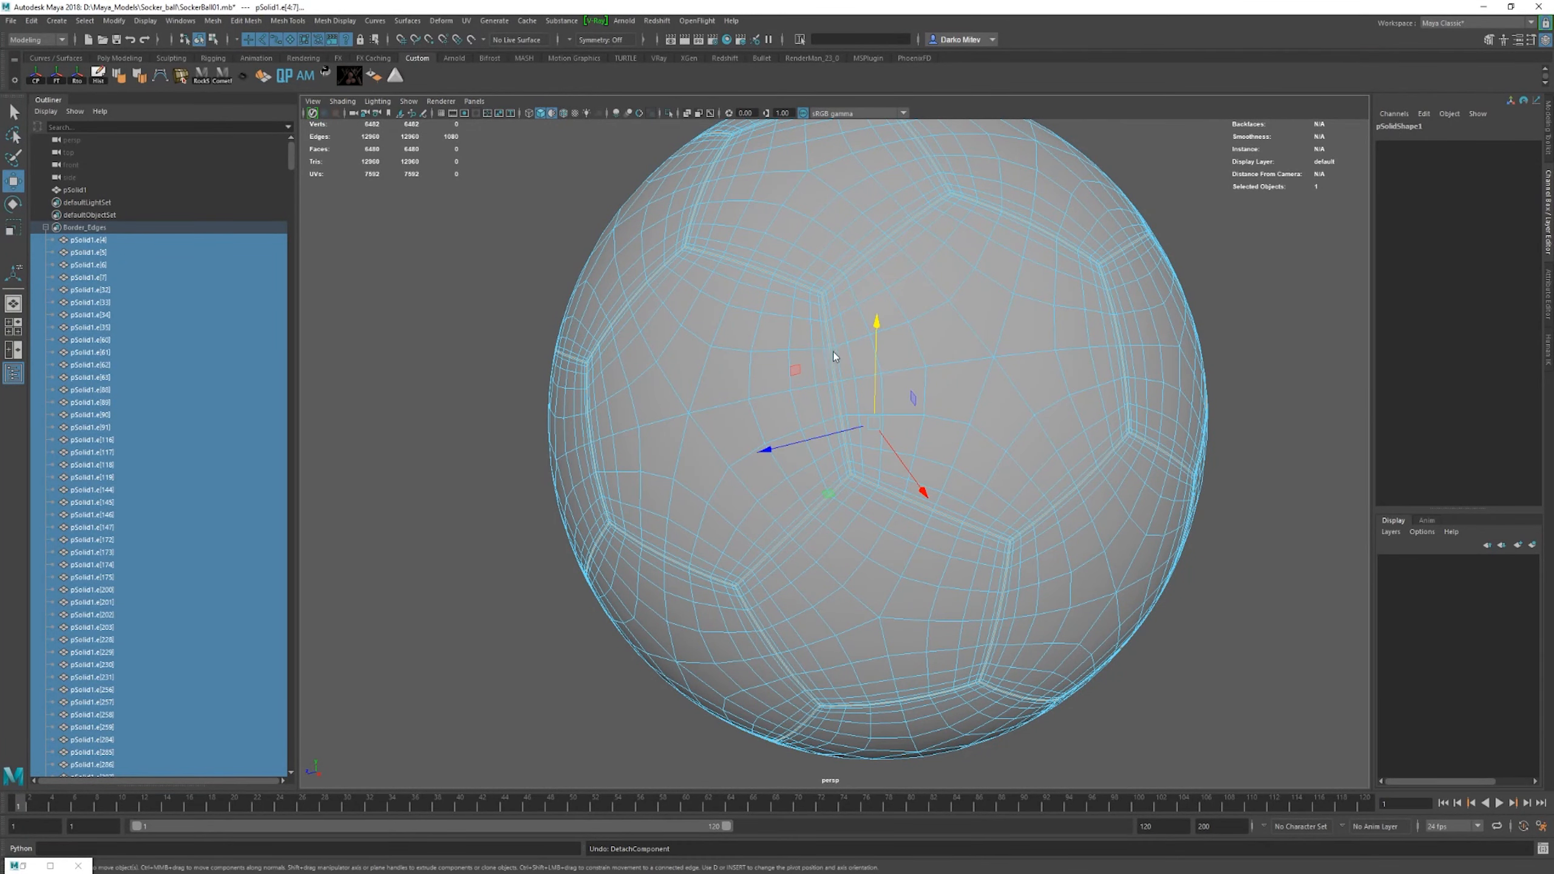
right_click_drag(833, 355, 813, 556, "shift")
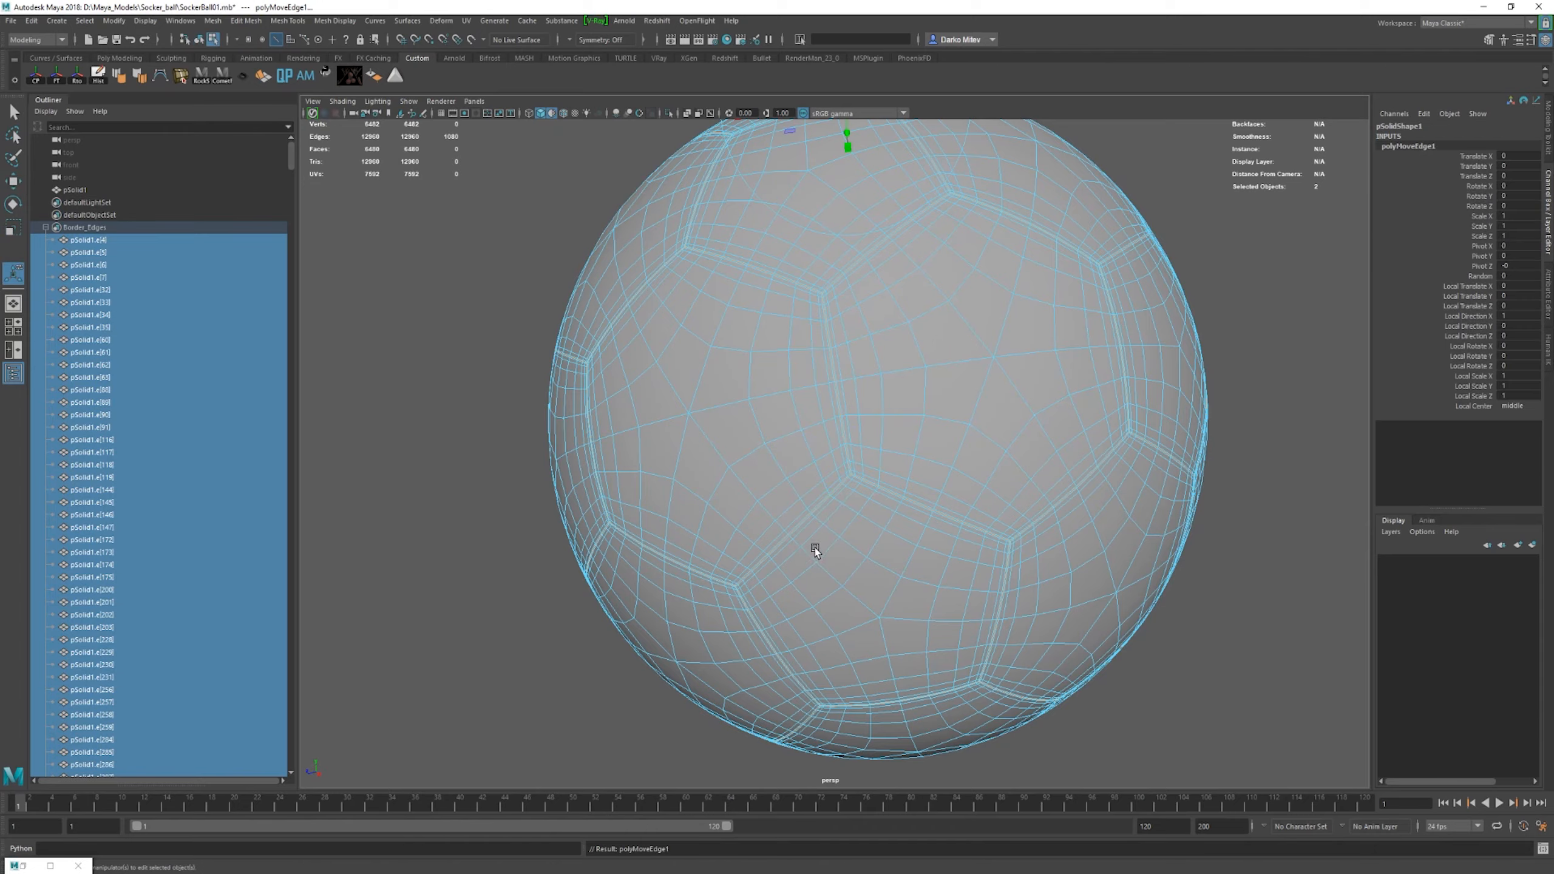
left_click_drag(820, 542, 813, 446, "alt")
scroll(864, 493, "up", 3)
middle_click_drag(814, 447, 811, 427, "alt")
right_click_drag(811, 427, 1054, 402, "alt")
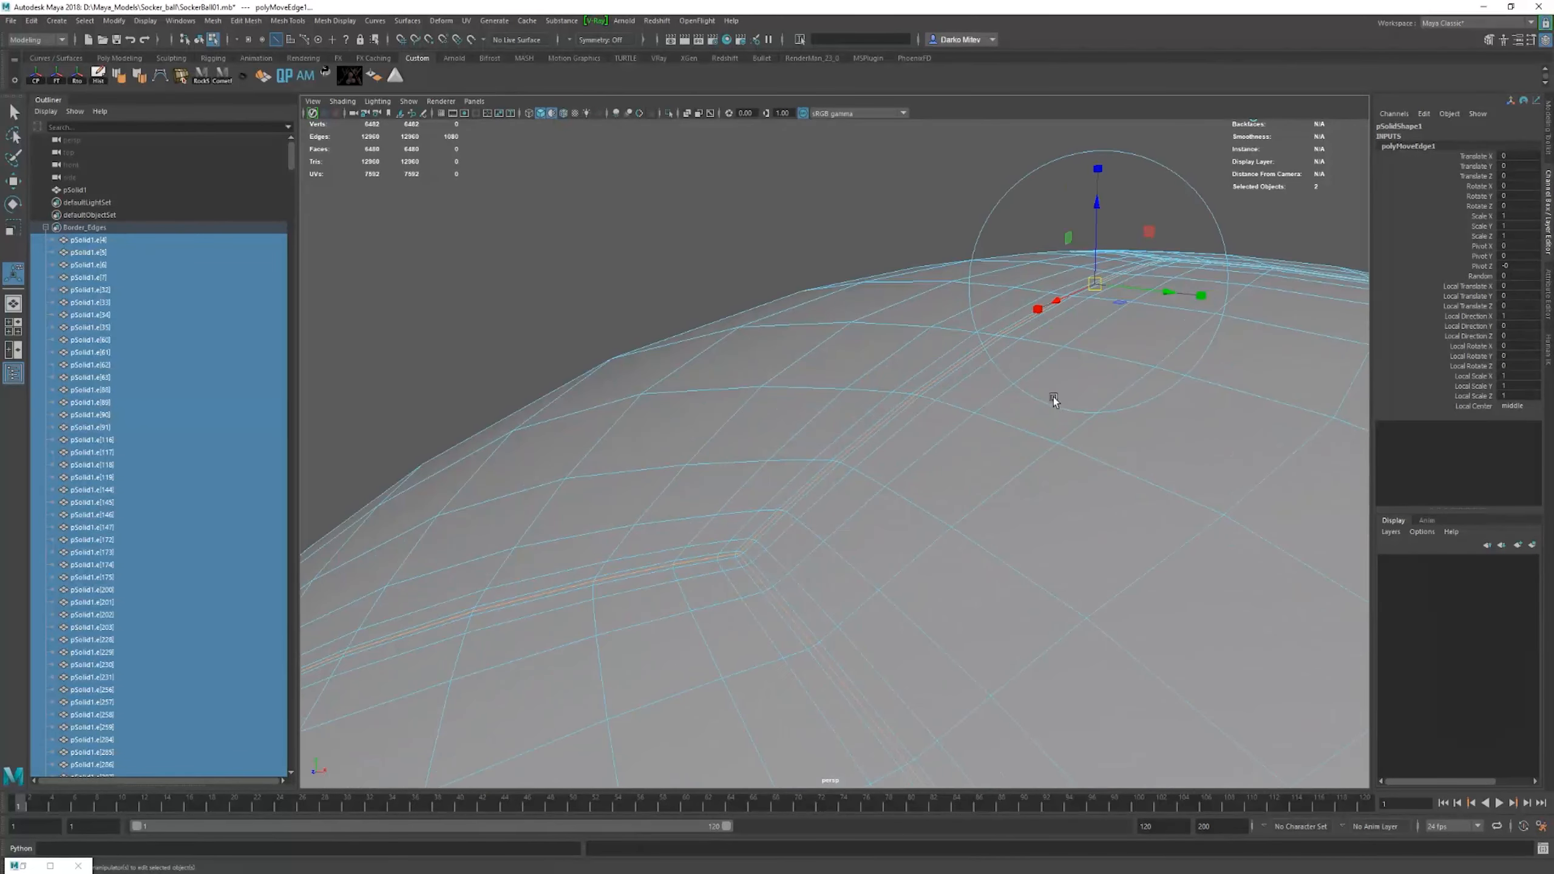
middle_click_drag(1055, 402, 911, 446, "alt")
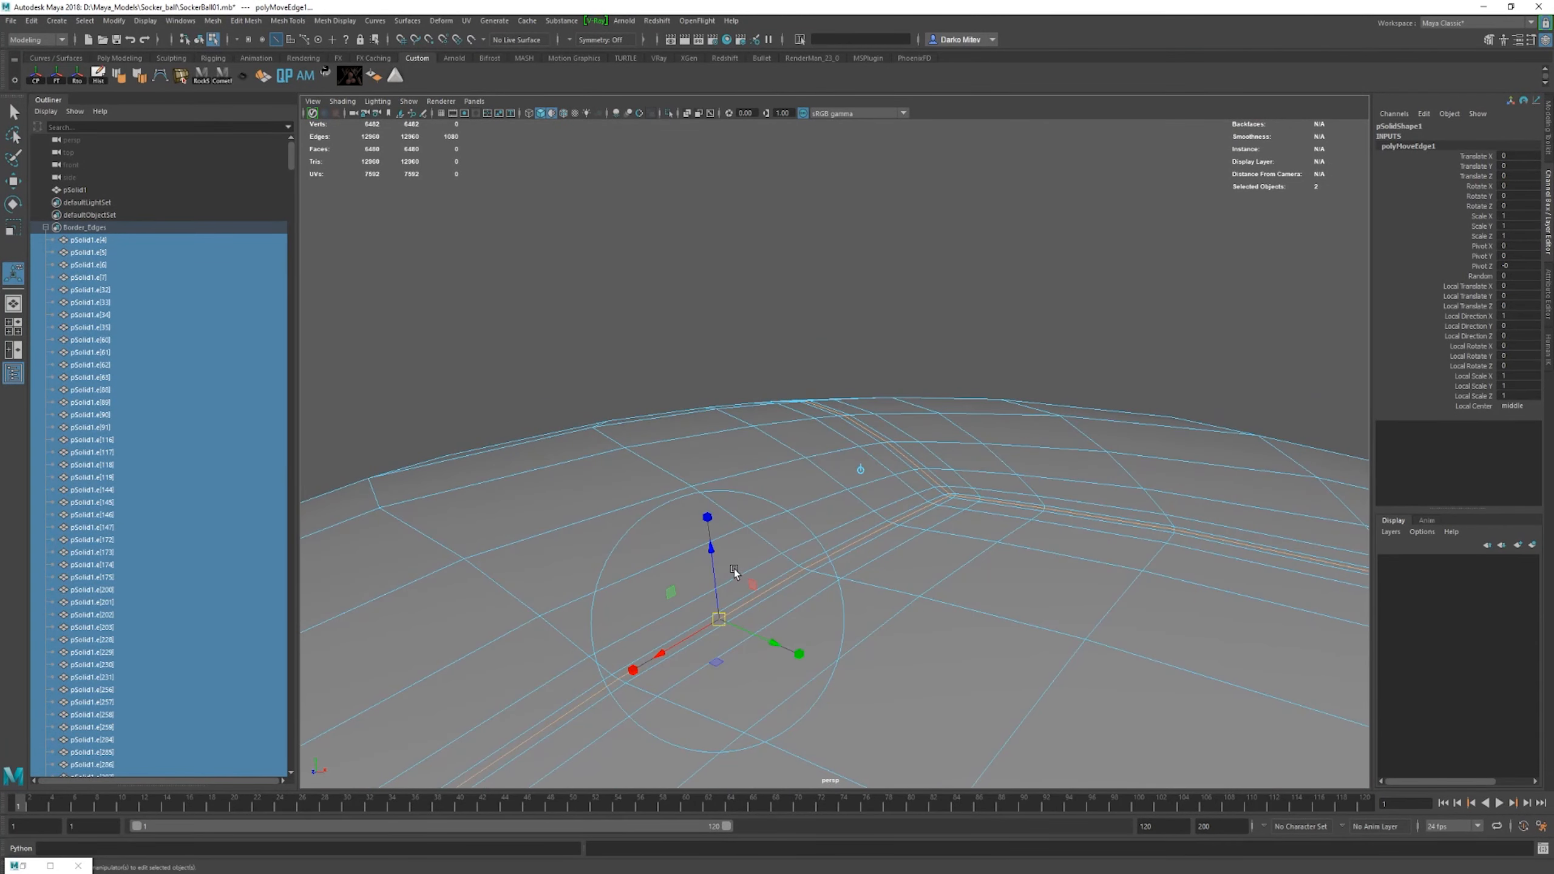
left_click_drag(710, 549, 709, 571)
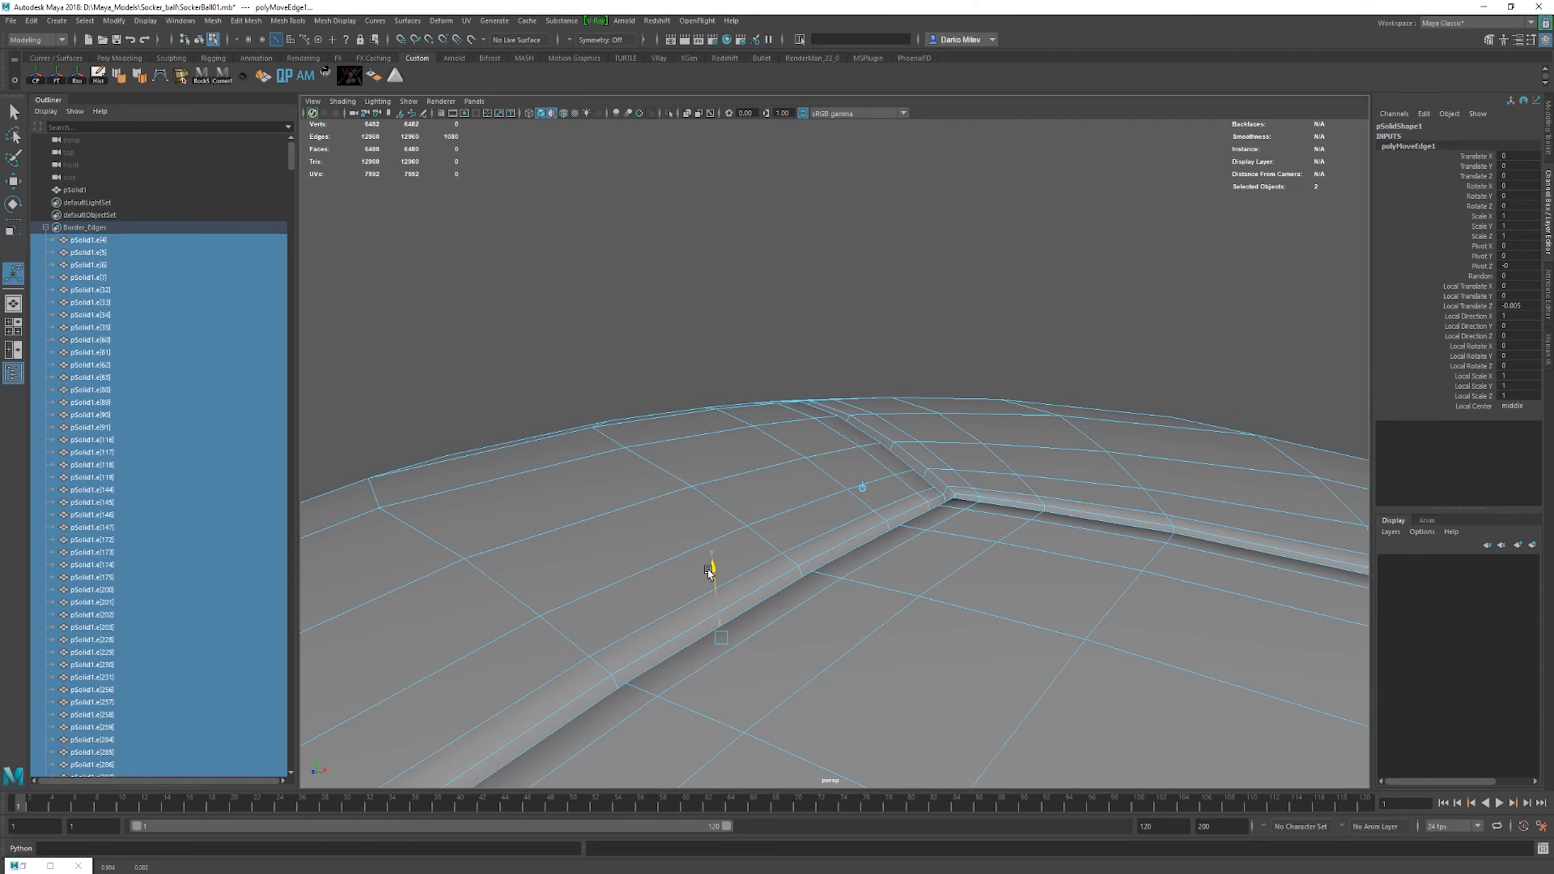
scroll(784, 528, "down", 4)
left_click_drag(783, 528, 643, 568, "alt")
left_click_drag(679, 516, 850, 614)
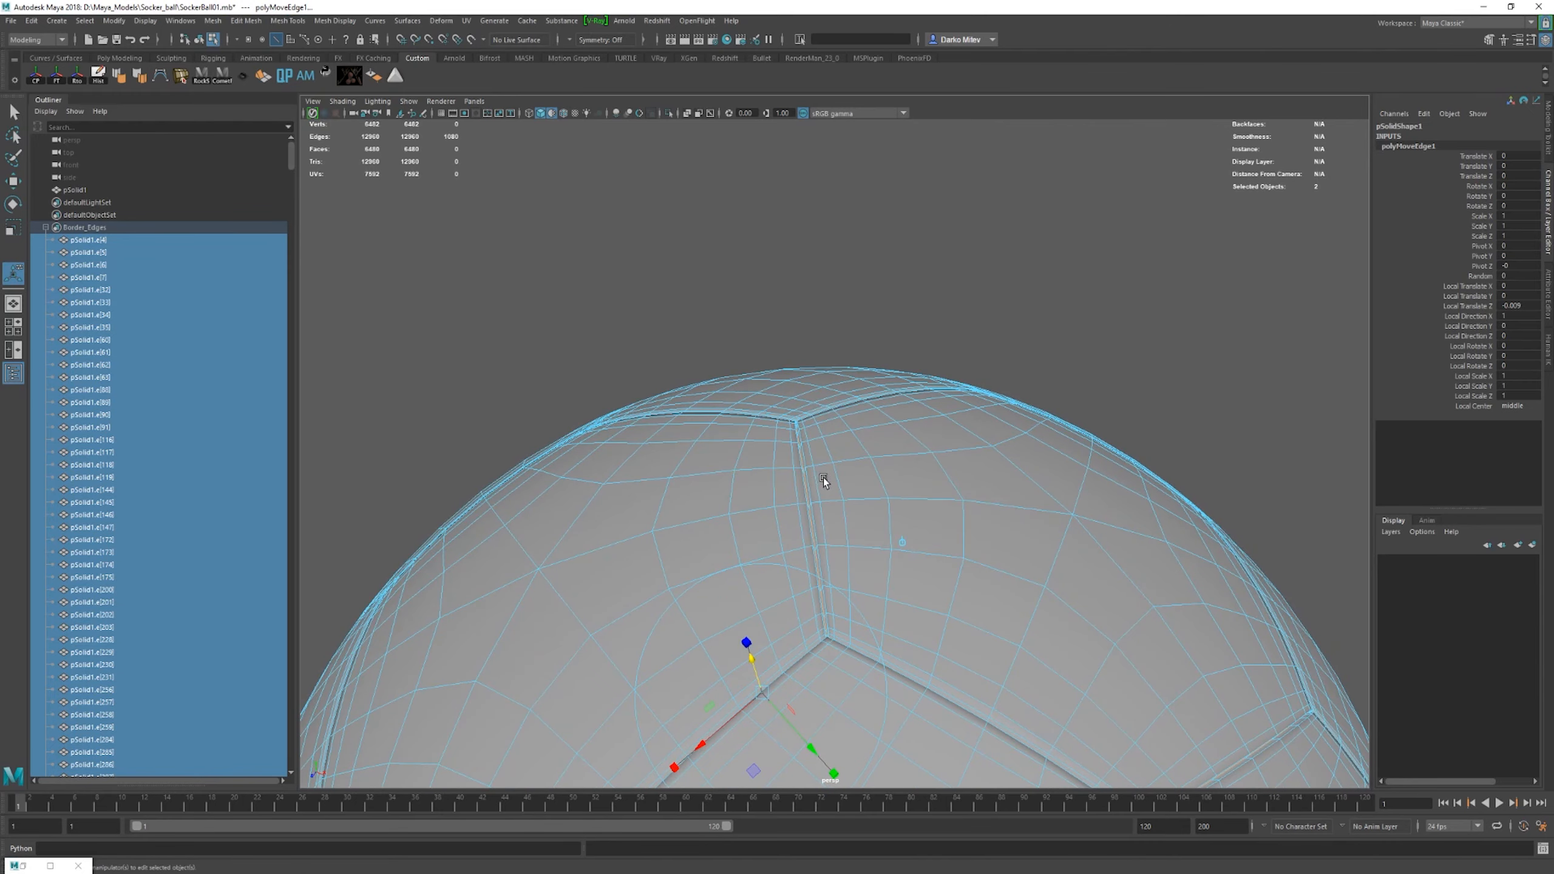
- Return the ball to object mode, turn on its smooth mesh preview and deselect it to check the seam grooves
scroll(823, 481, "down", 4)
left_click_drag(823, 481, 787, 503, "alt")
key("w")
key("F8")
left_click(920, 403)
key("3")
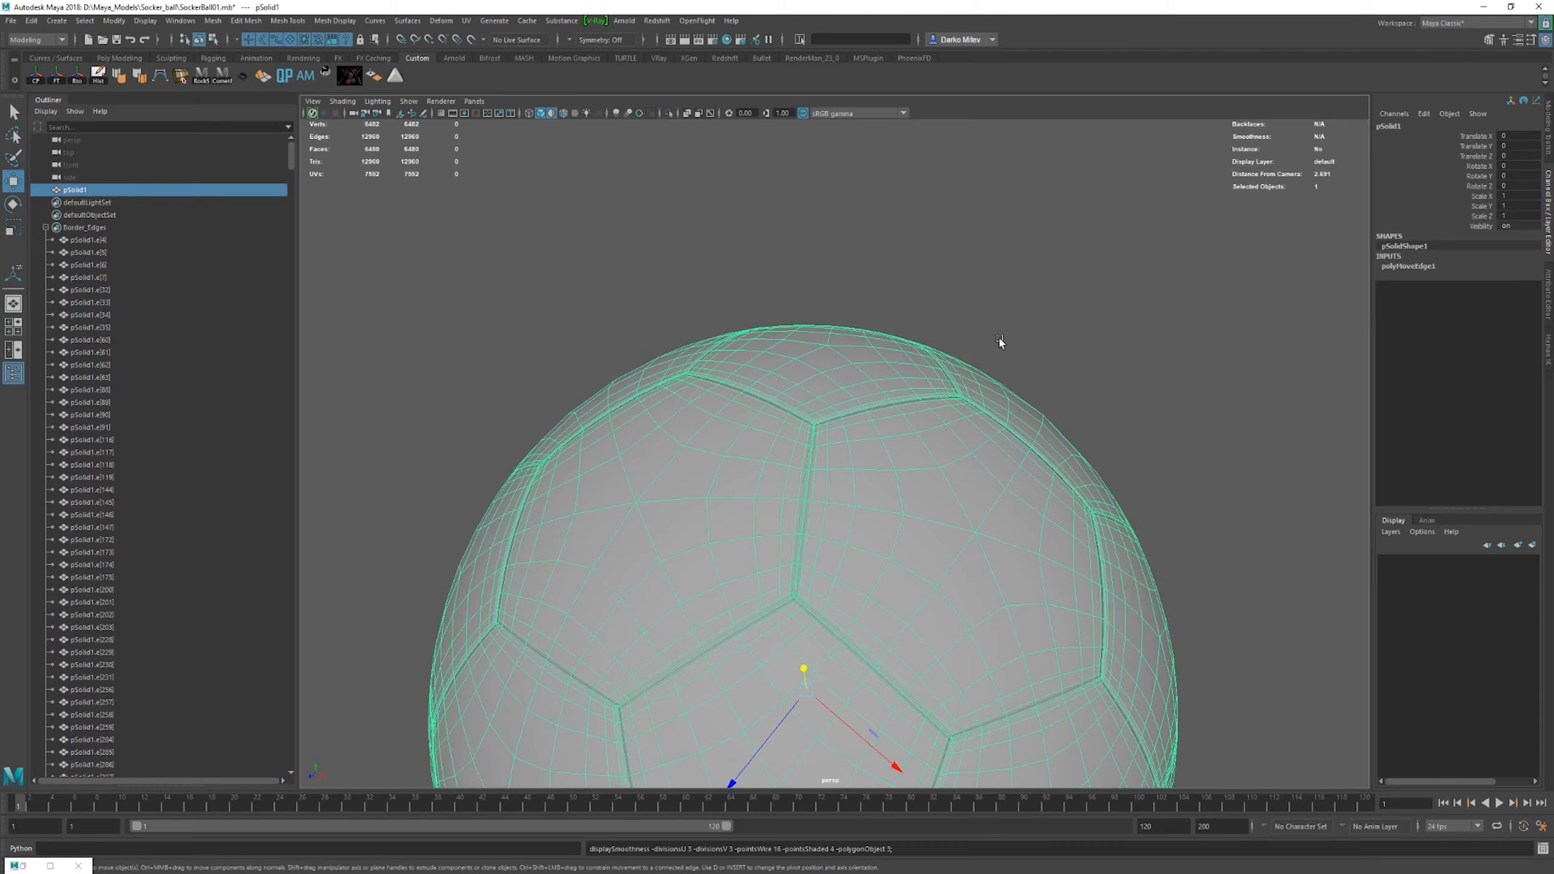
left_click(1016, 333)
scroll(1016, 334, "down", 5)
middle_click_drag(981, 511, 988, 420, "alt")
scroll(989, 420, "down", 4)
left_click_drag(822, 456, 933, 441, "alt")
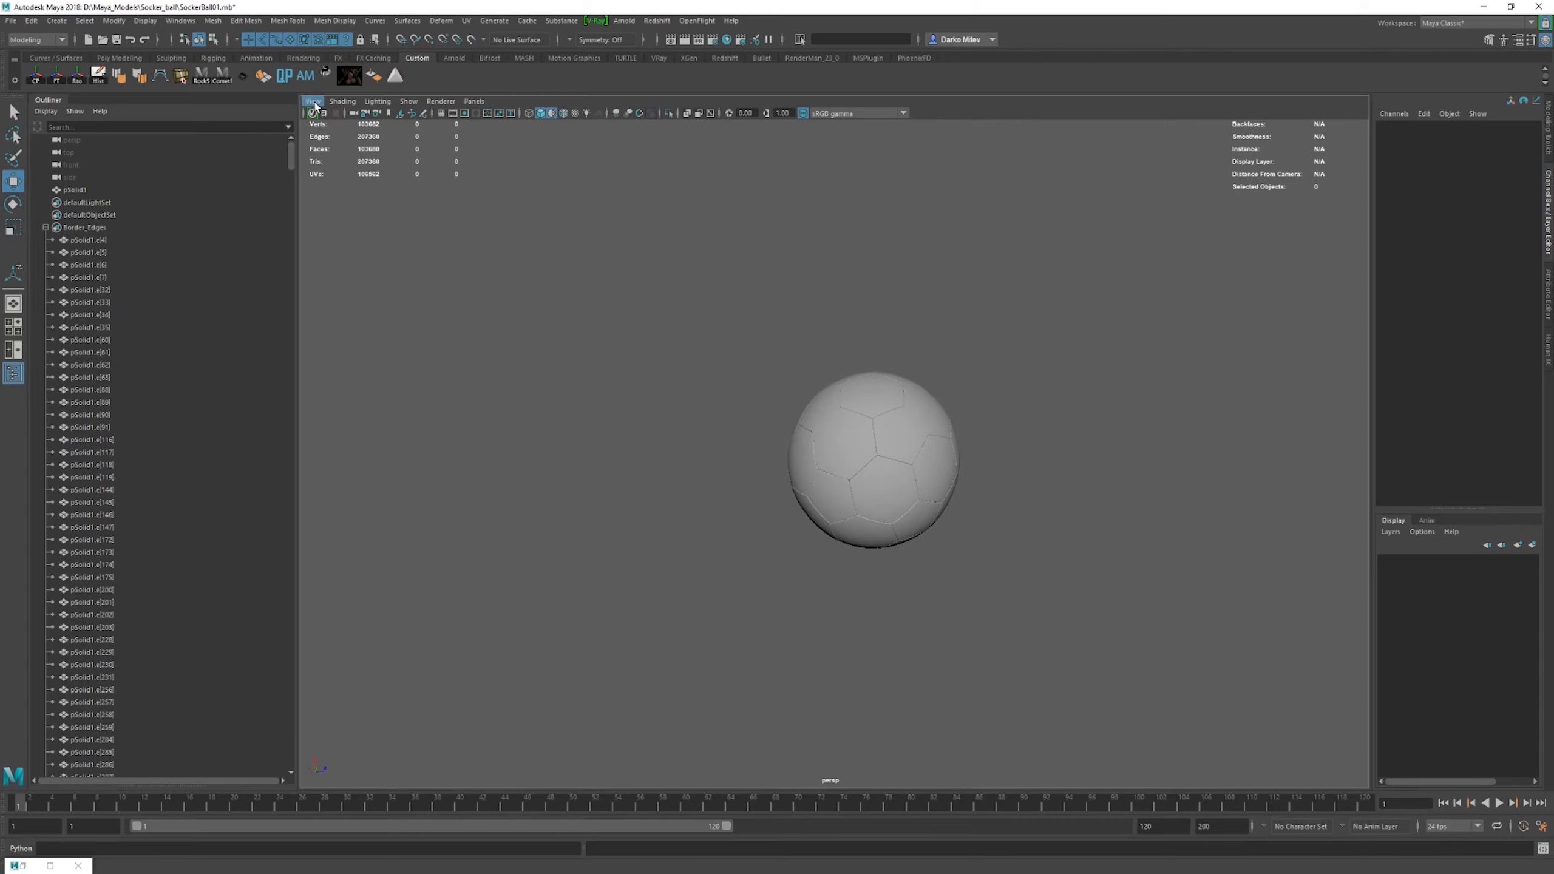
- Turn off default-material shading to display the assigned black and white materials, and show the ground grid
left_click(342, 101)
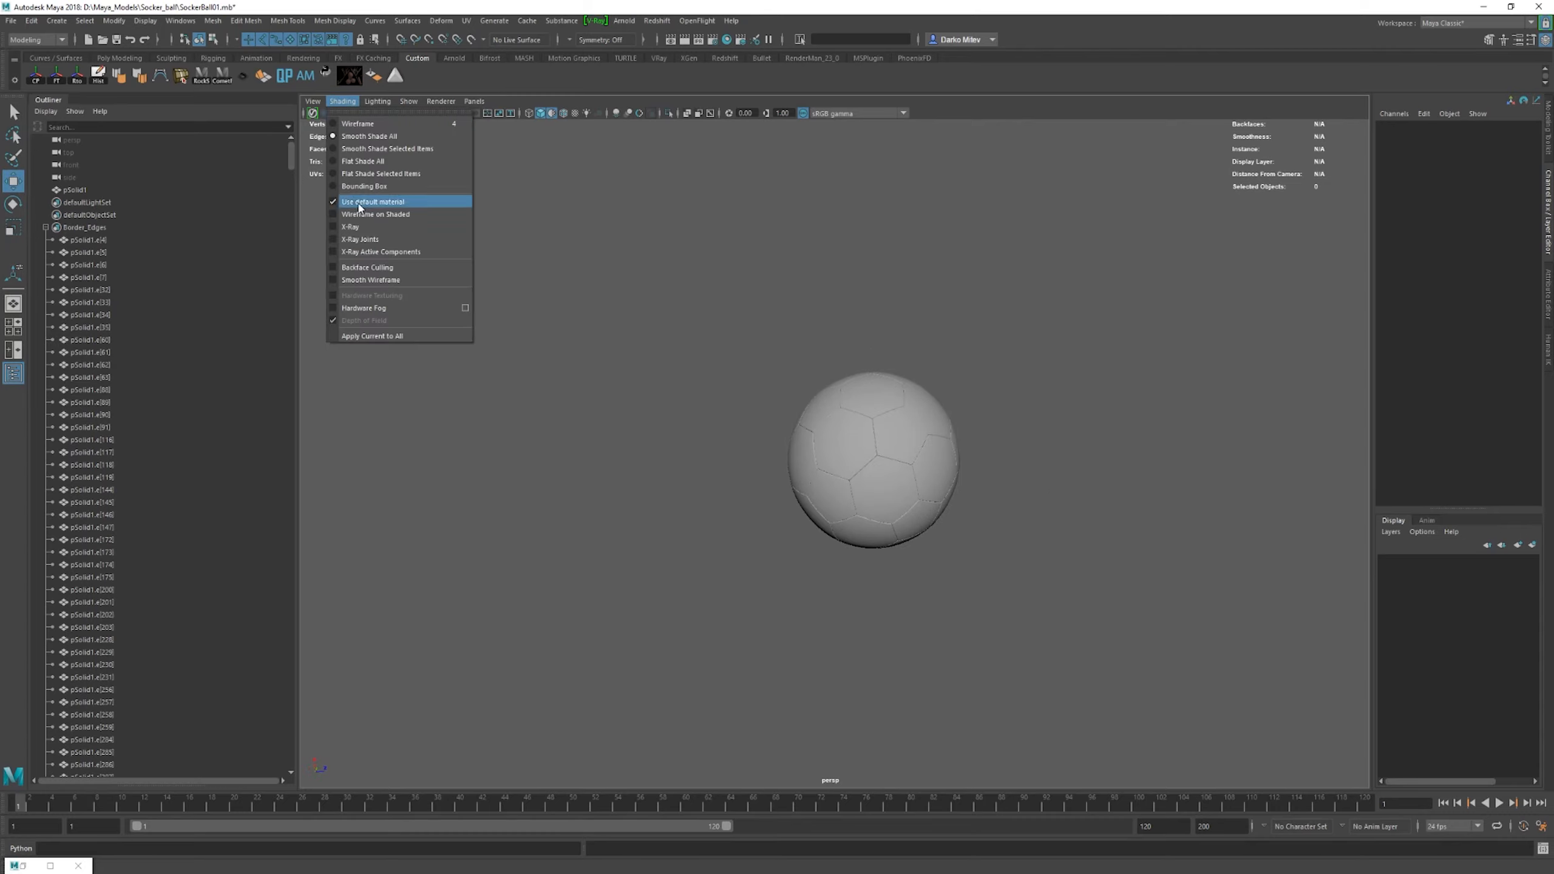
left_click(360, 207)
left_click_drag(756, 403, 765, 359, "alt")
left_click(444, 114)
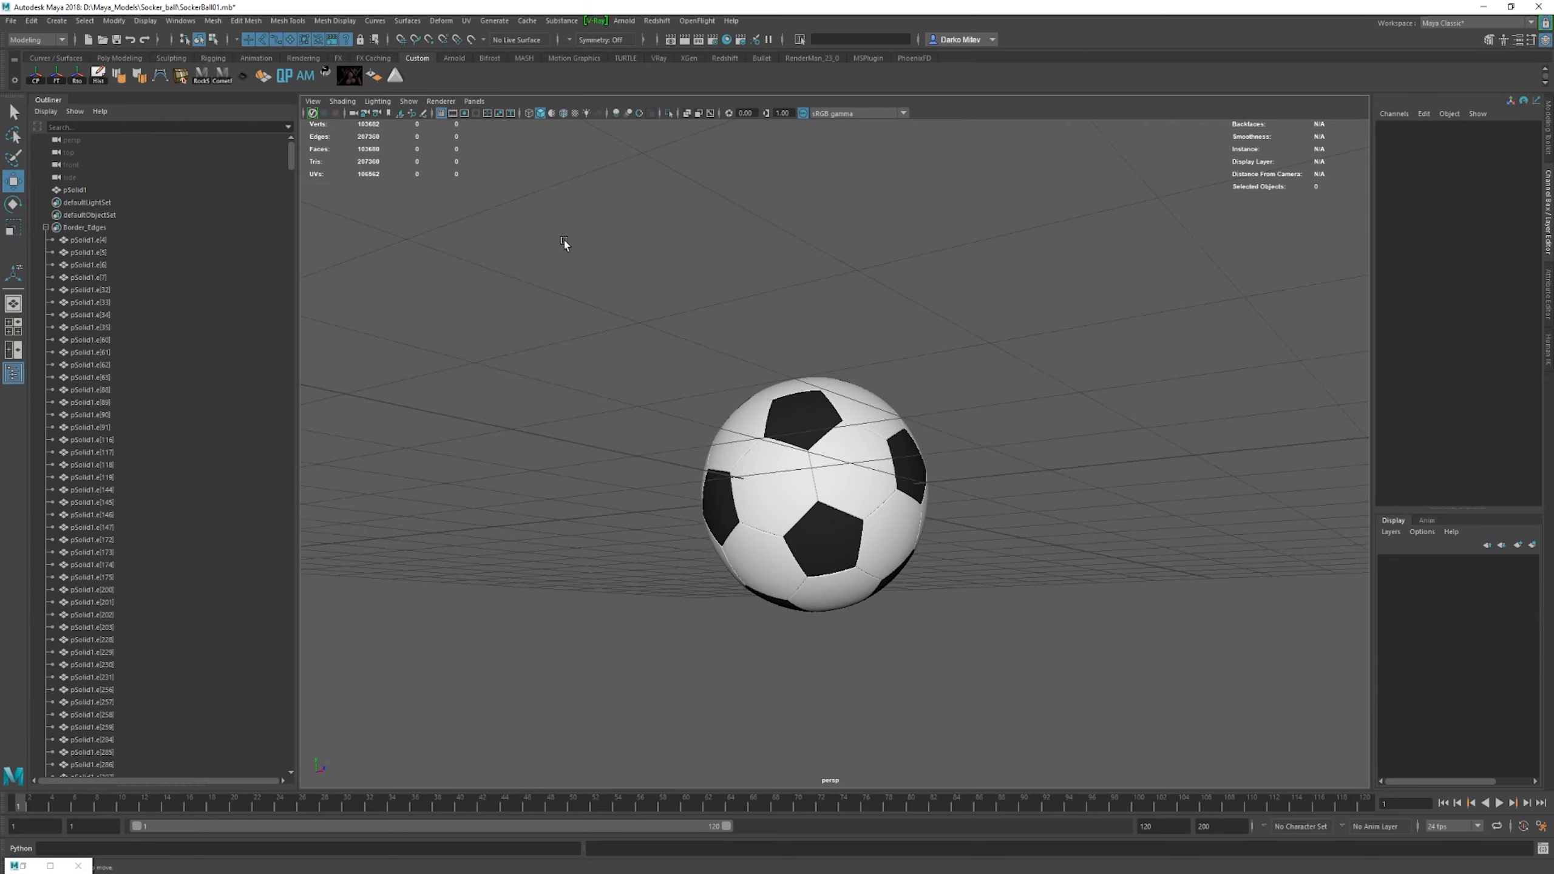
- Raise the ball to about 0.93 units in Y so it rests on the ground grid, and deselect it
left_click_drag(565, 243, 806, 249, "alt")
left_click(812, 347)
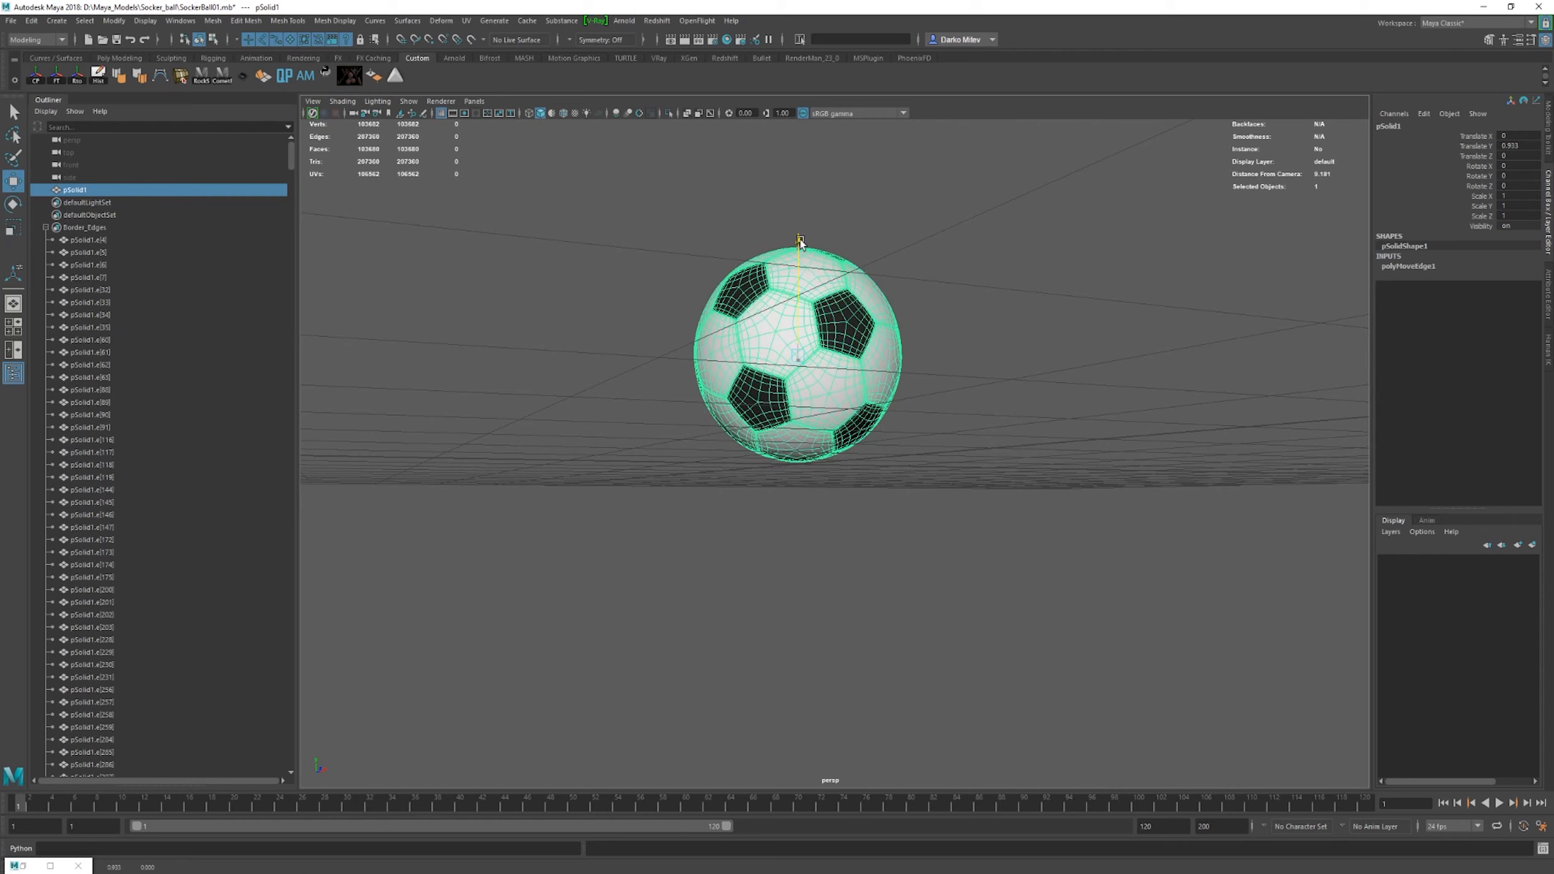
left_click(1006, 243)
left_click_drag(1005, 243, 950, 390, "alt")
key("space")
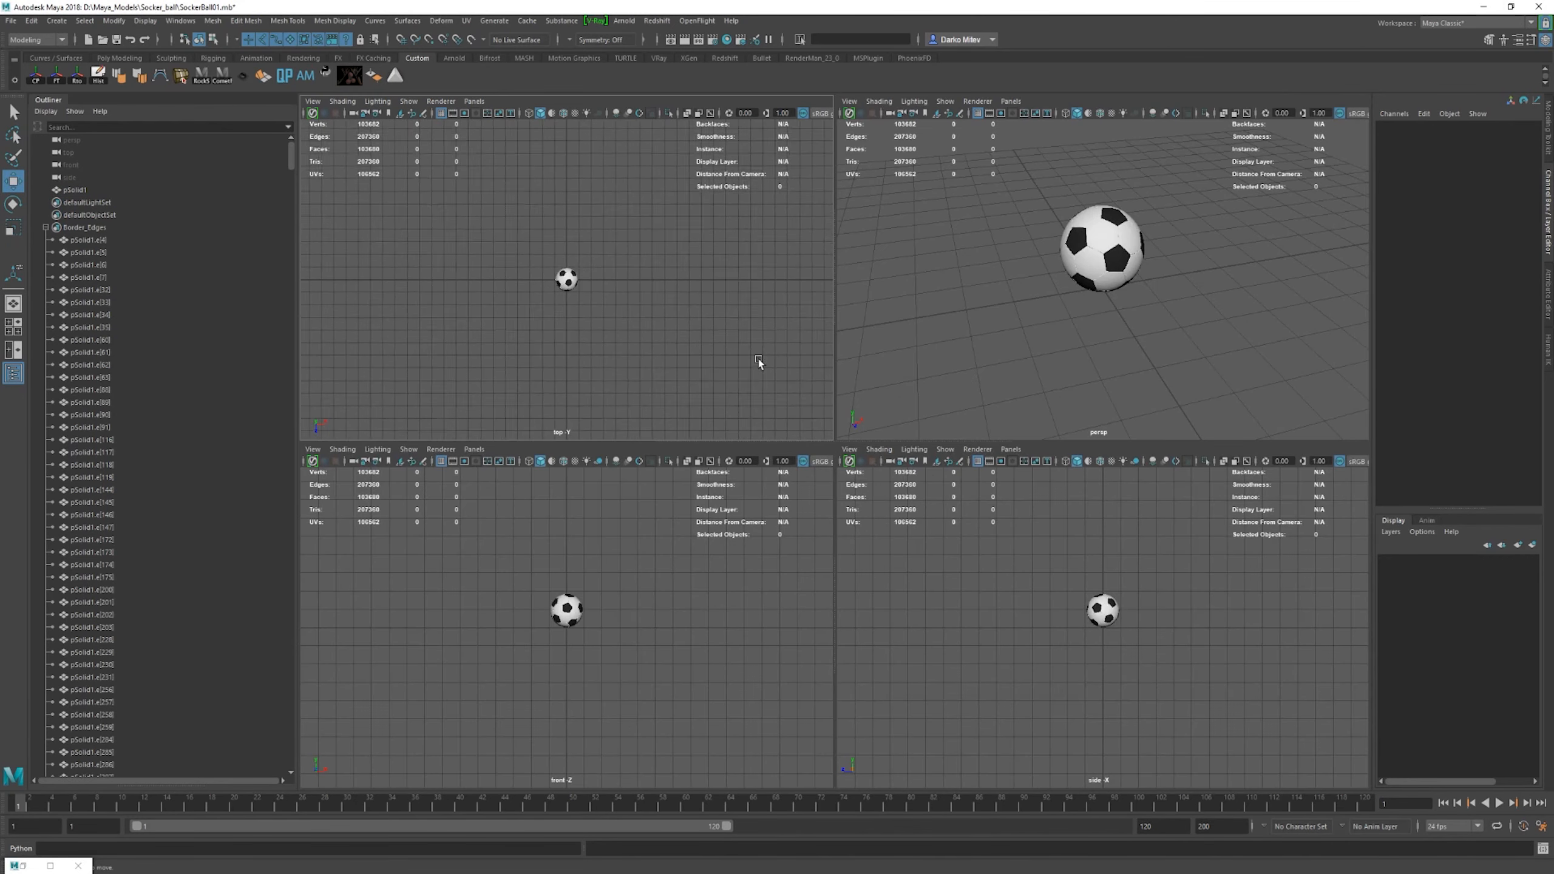
key("space")
- Add a Redshift dome light to the scene
middle_click_drag(923, 321, 815, 337, "alt")
right_click_drag(814, 336, 880, 346, "alt")
middle_click_drag(880, 347, 996, 302, "alt")
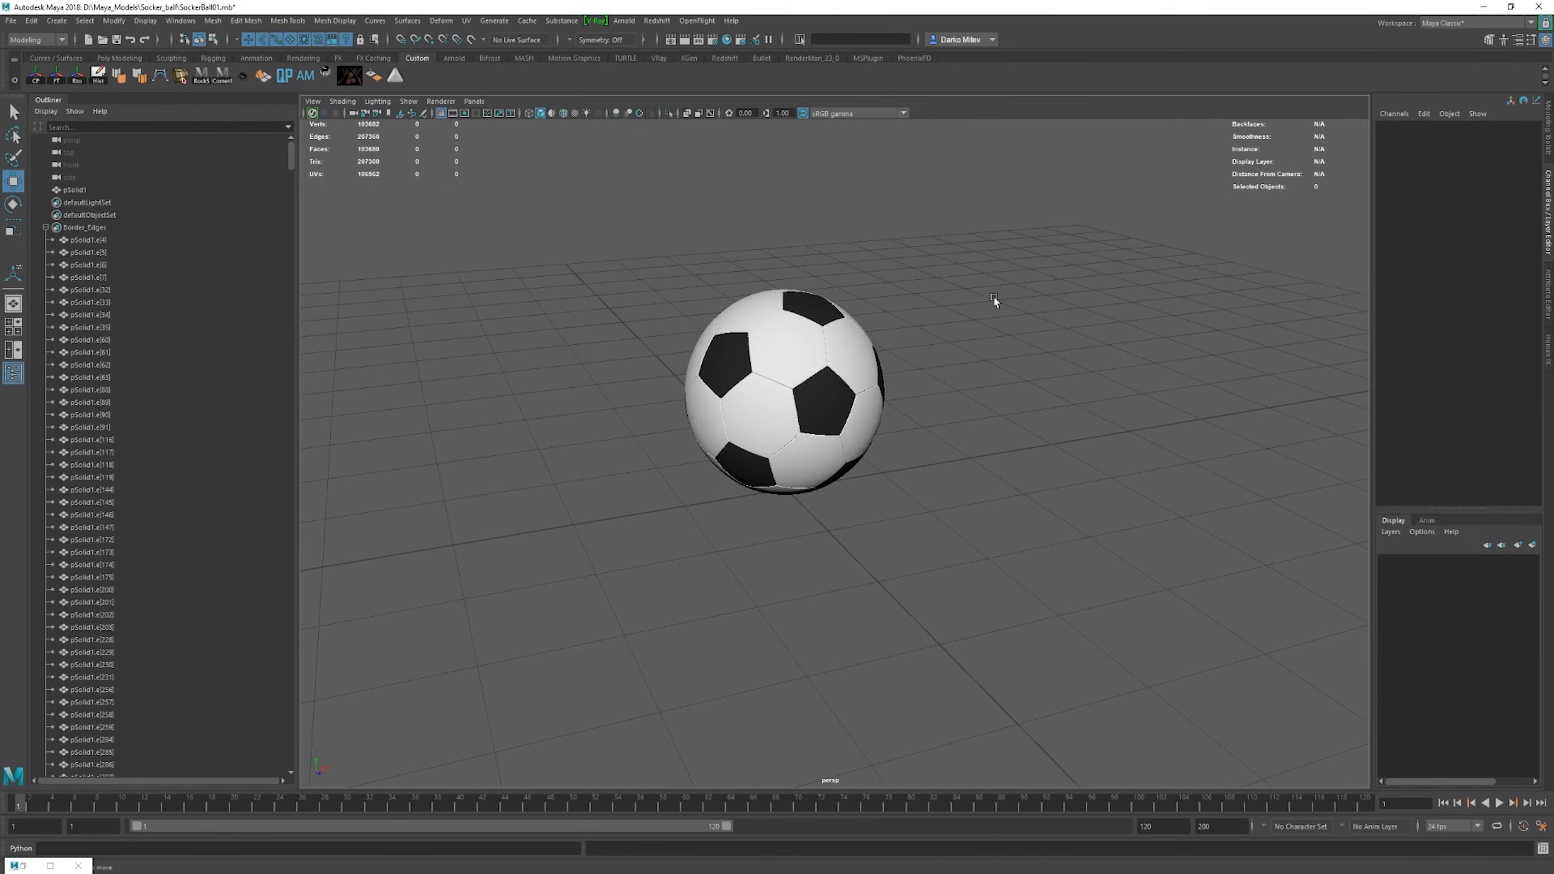
left_click_drag(996, 301, 991, 257, "alt")
right_click_drag(991, 257, 887, 281, "alt")
left_click_drag(888, 281, 803, 322, "alt")
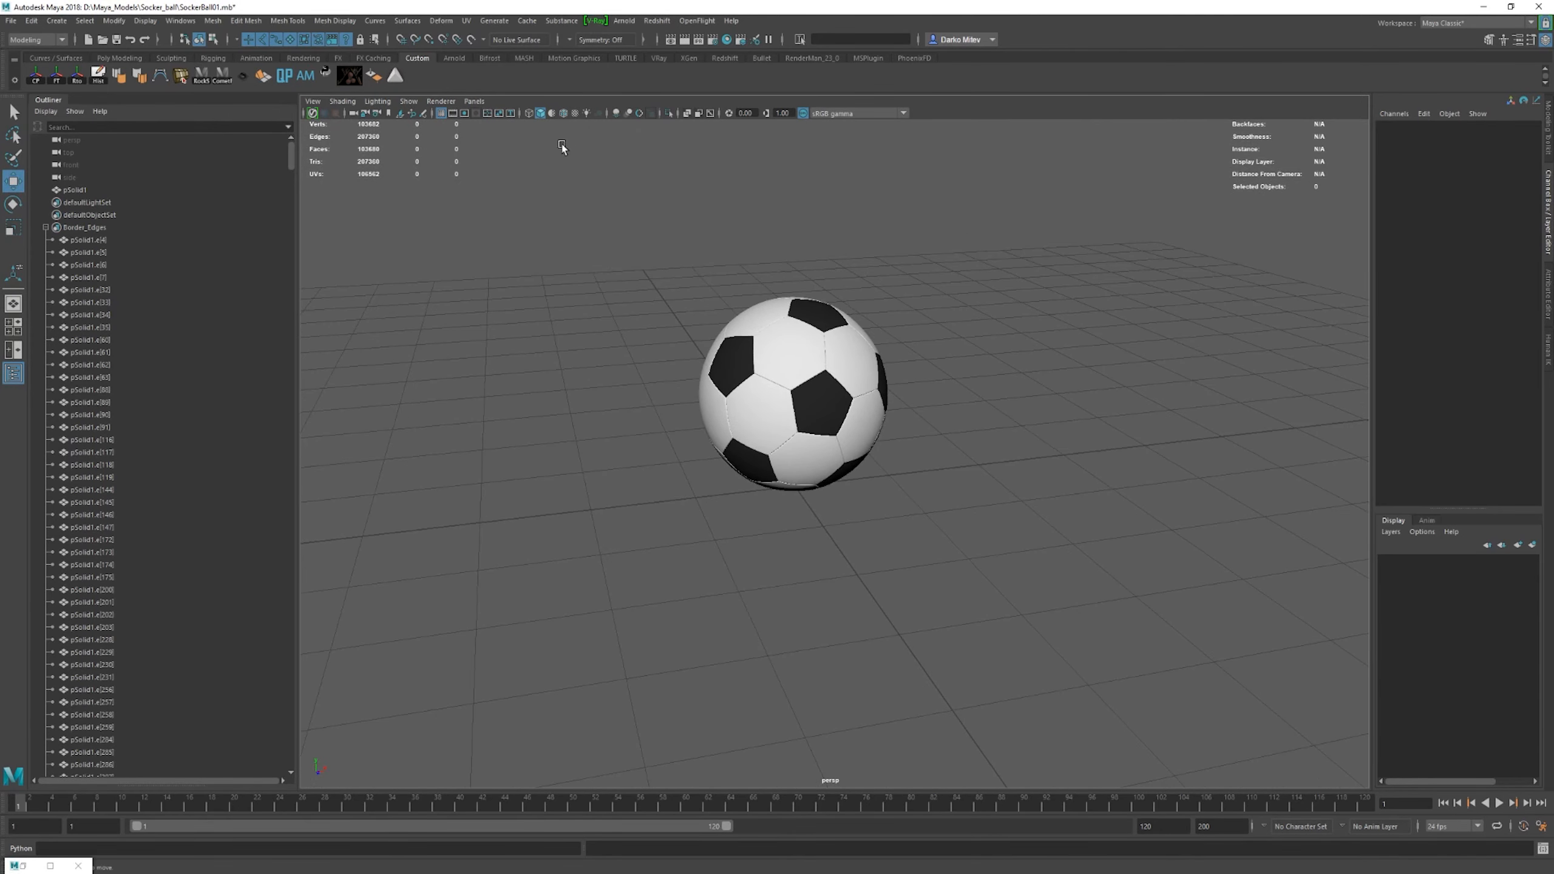
left_click(797, 384)
left_click(1104, 220)
left_click(754, 343)
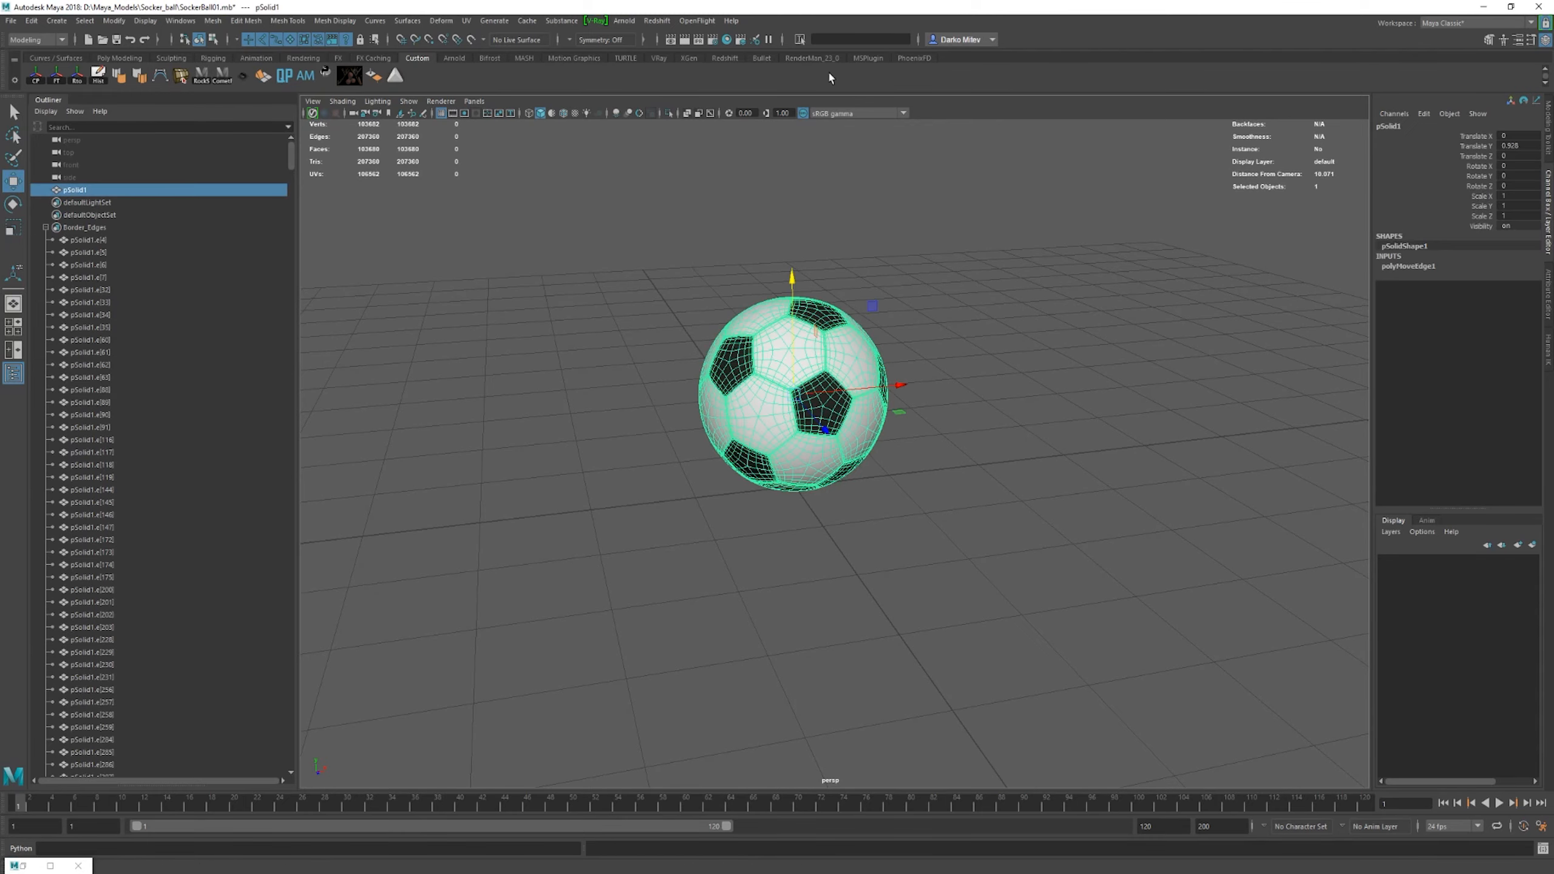
left_click(725, 58)
left_click(183, 76)
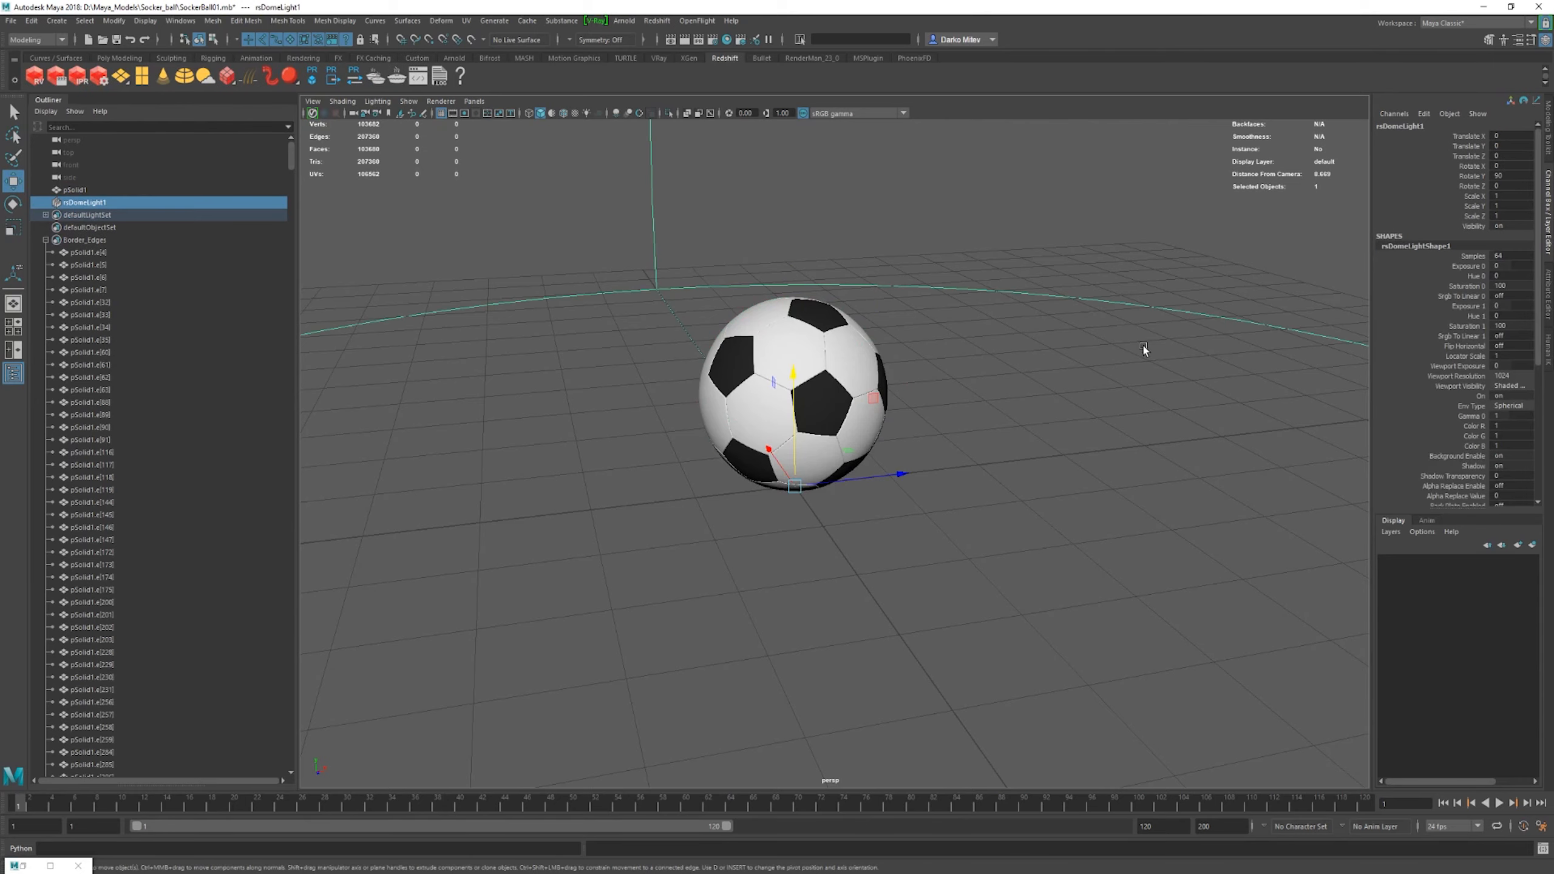
- Create a polygon plane under the ball and scale it up into a large ground surface
left_click(960, 215)
right_click_drag(960, 214, 907, 195, "shift")
left_click_drag(794, 486, 1548, 545)
right_click_drag(906, 380, 644, 219, "alt")
- Load blouberg_sunrise_2_4k.hdr from the HDRI_HAVEN outdoor 4K folder as the dome light's dome map
left_click(1214, 170)
key("ctrl+a")
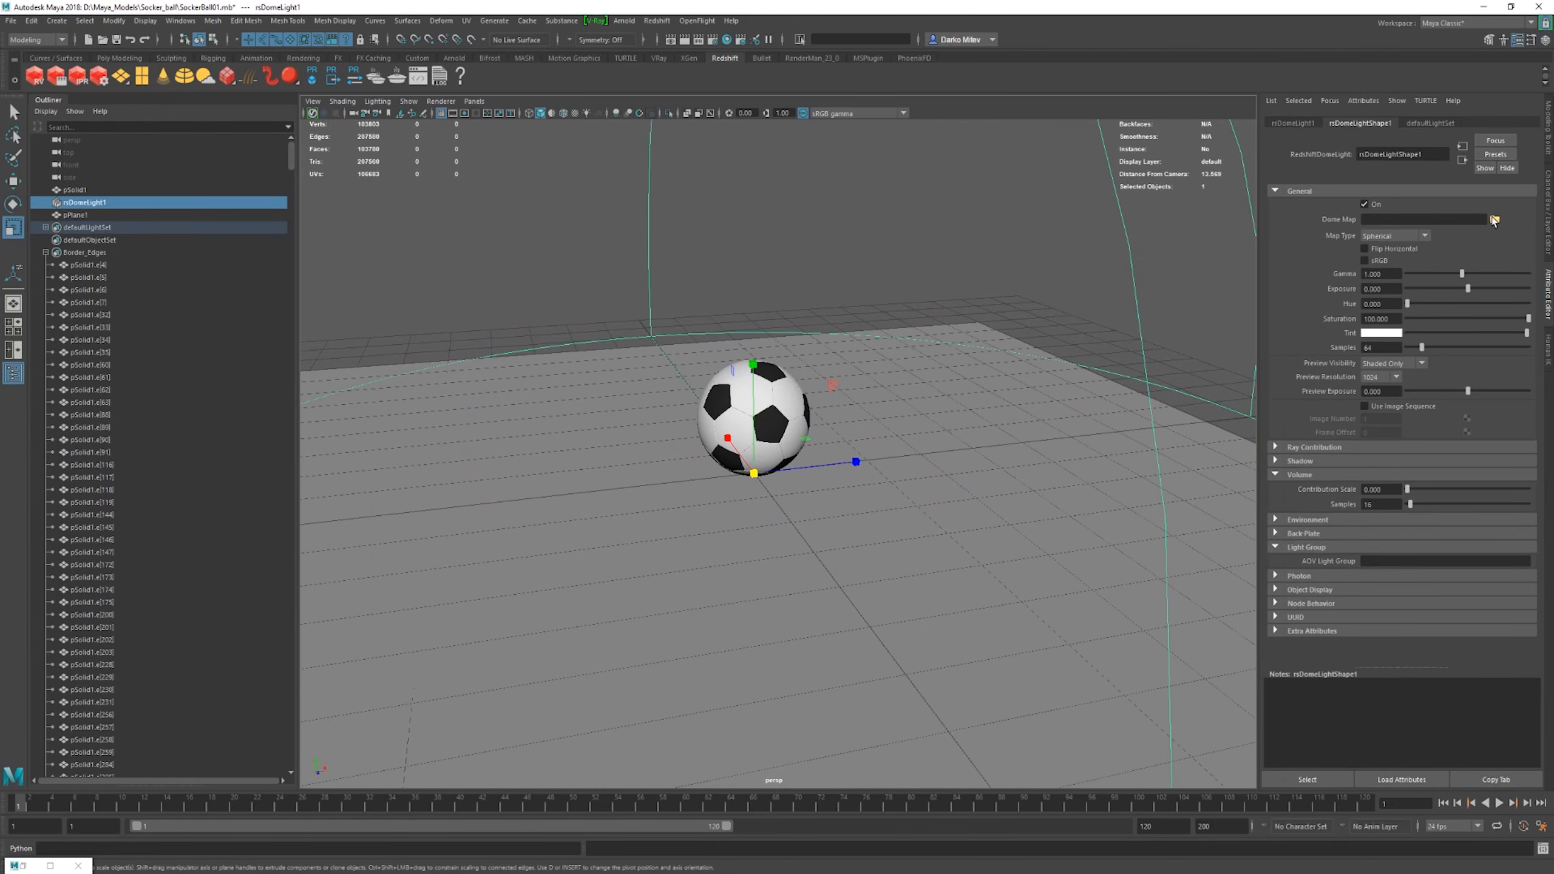
left_click(1493, 219)
left_click(435, 227)
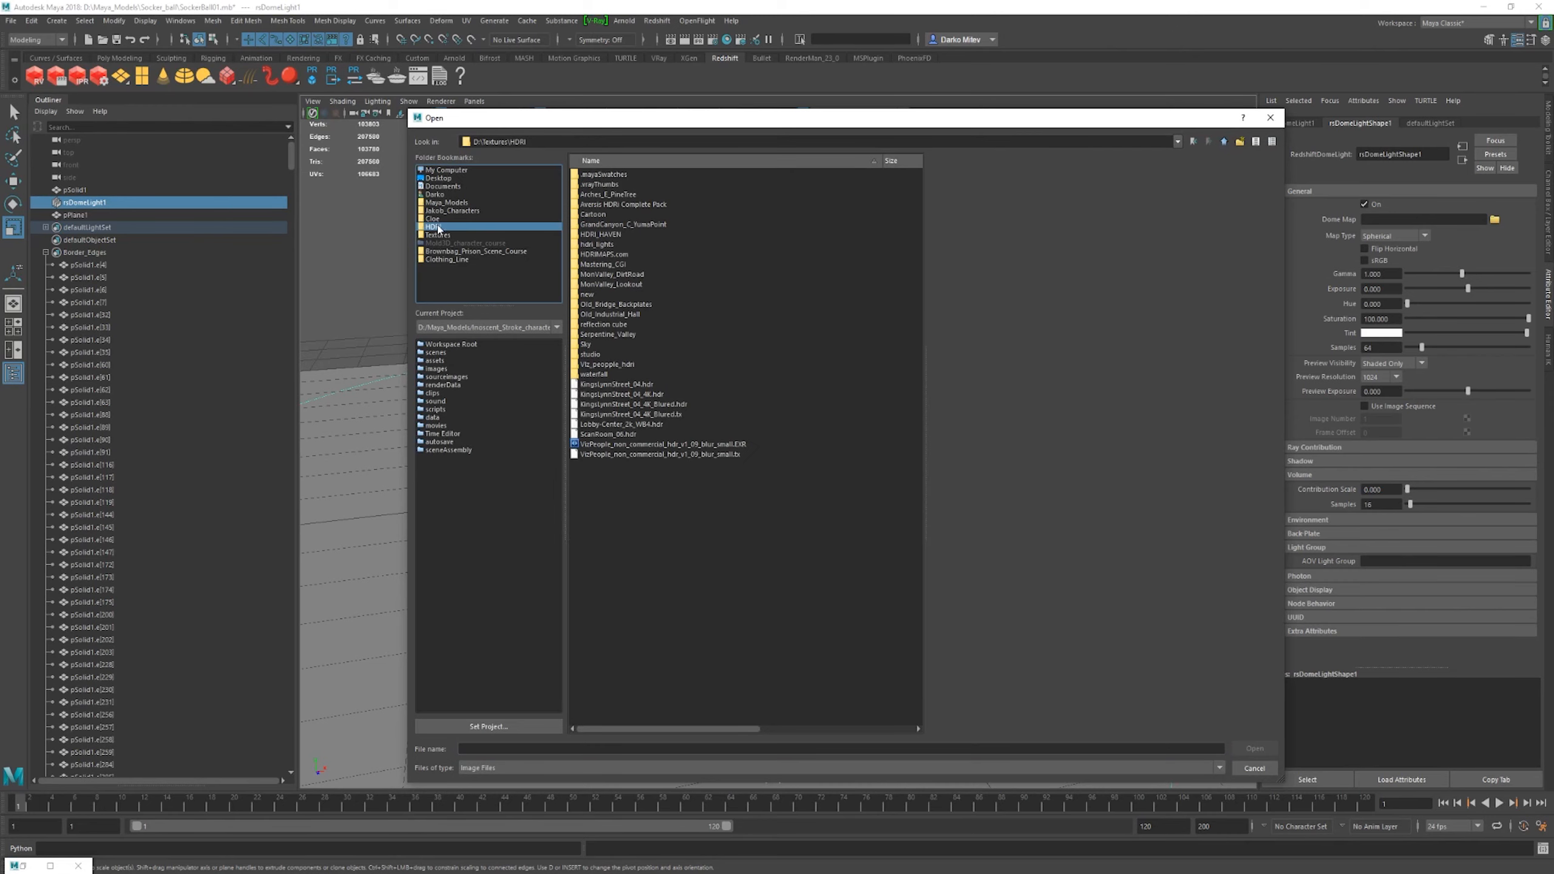
double_click(602, 235)
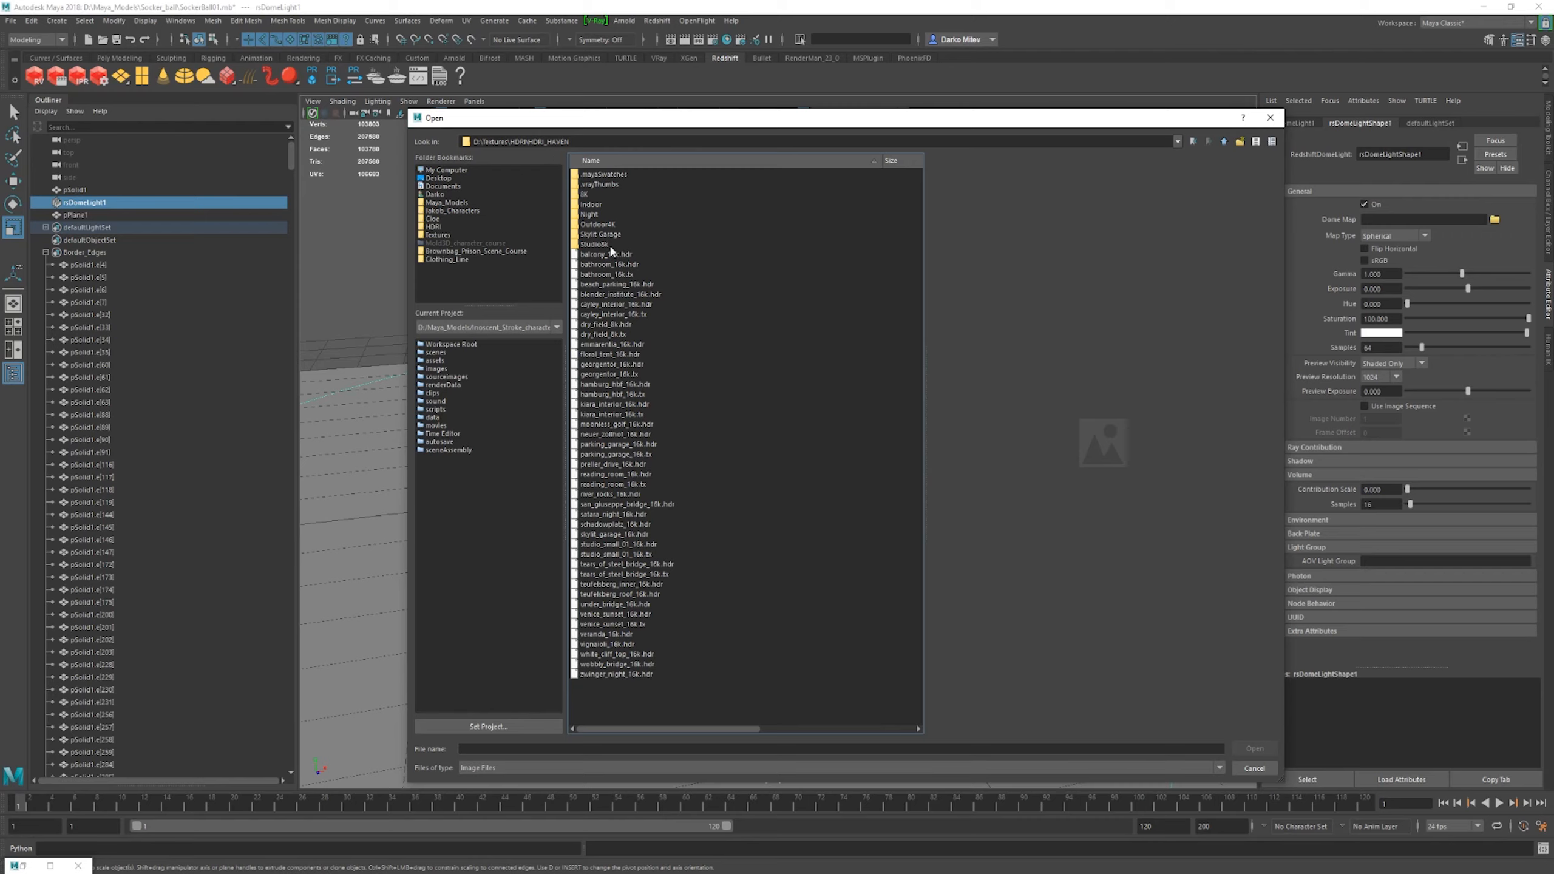
double_click(597, 224)
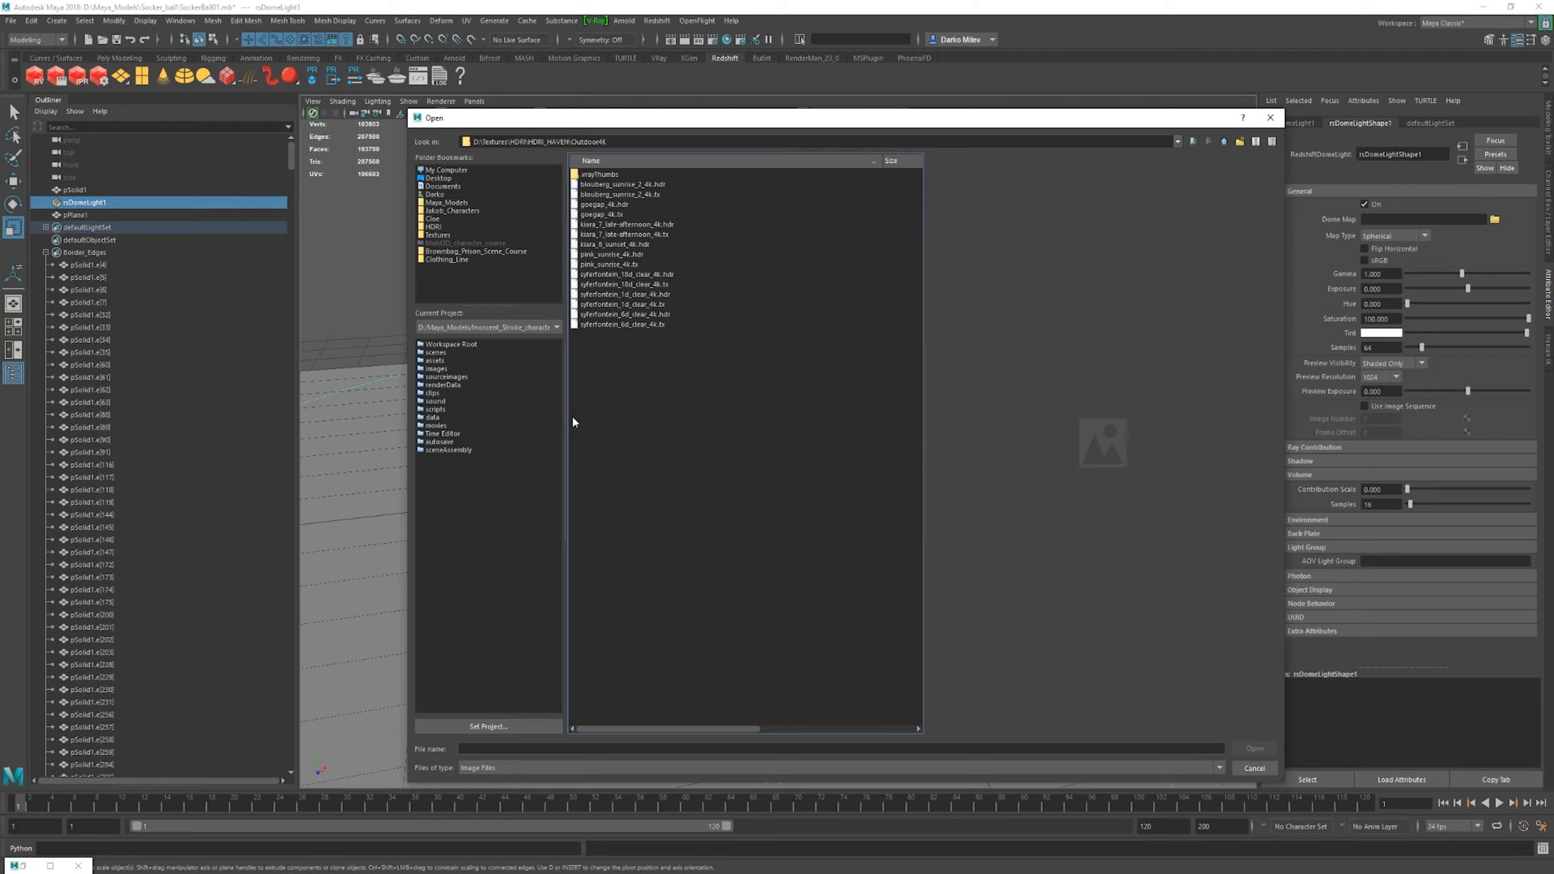
left_click(603, 185)
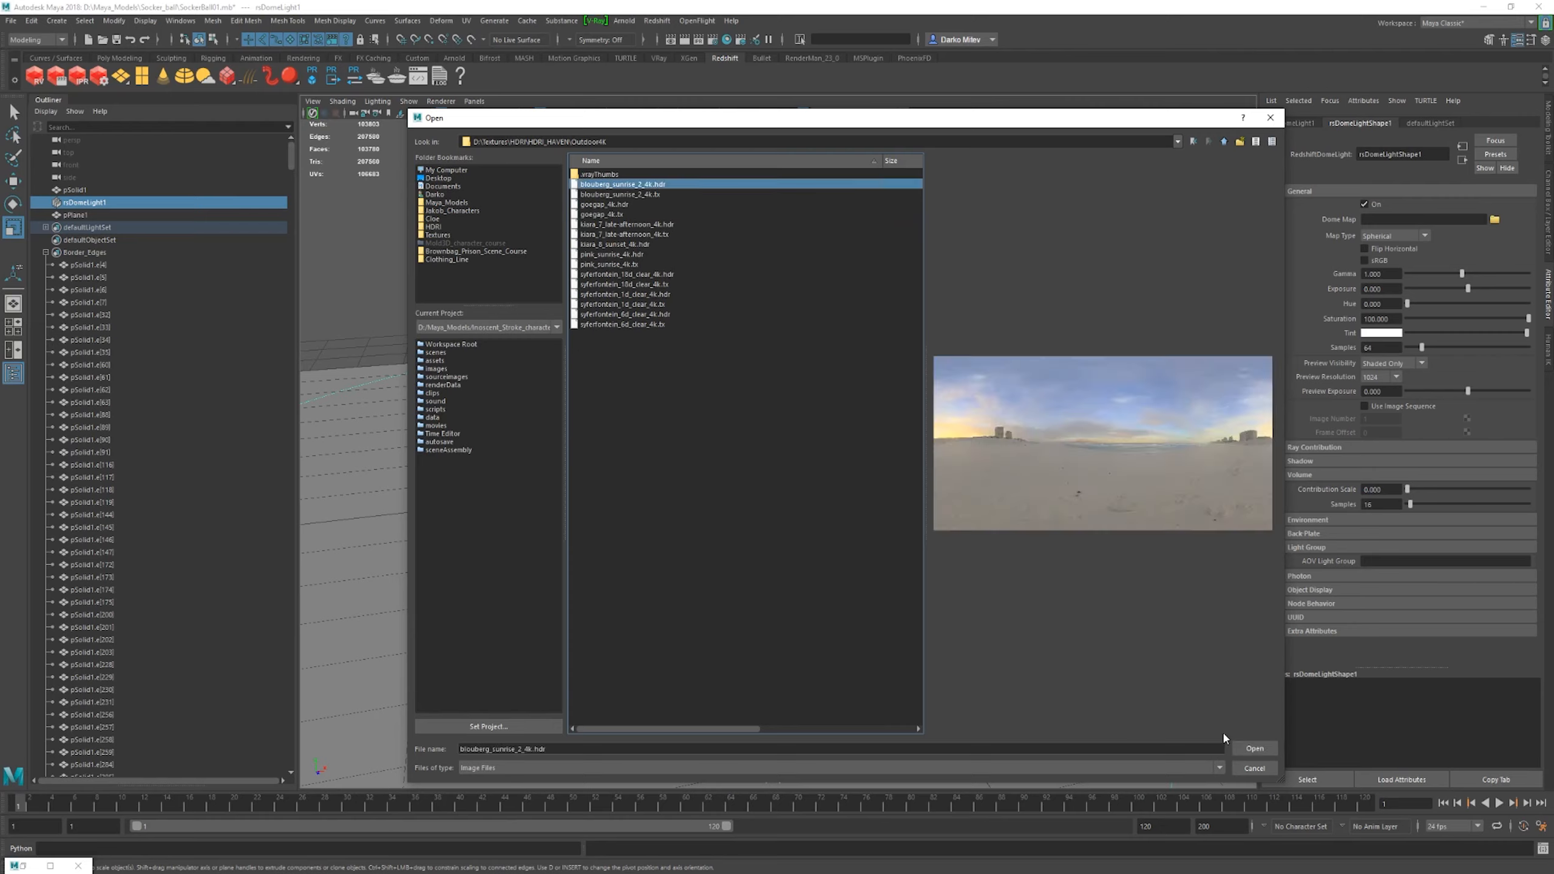
left_click(1253, 748)
- Open the Redshift Render View and start an interactive render of the ball on the ground plane
left_click_drag(828, 417, 1144, 416, "alt")
right_click_drag(1013, 347, 1030, 424, "alt")
middle_click_drag(1030, 423, 979, 349, "alt")
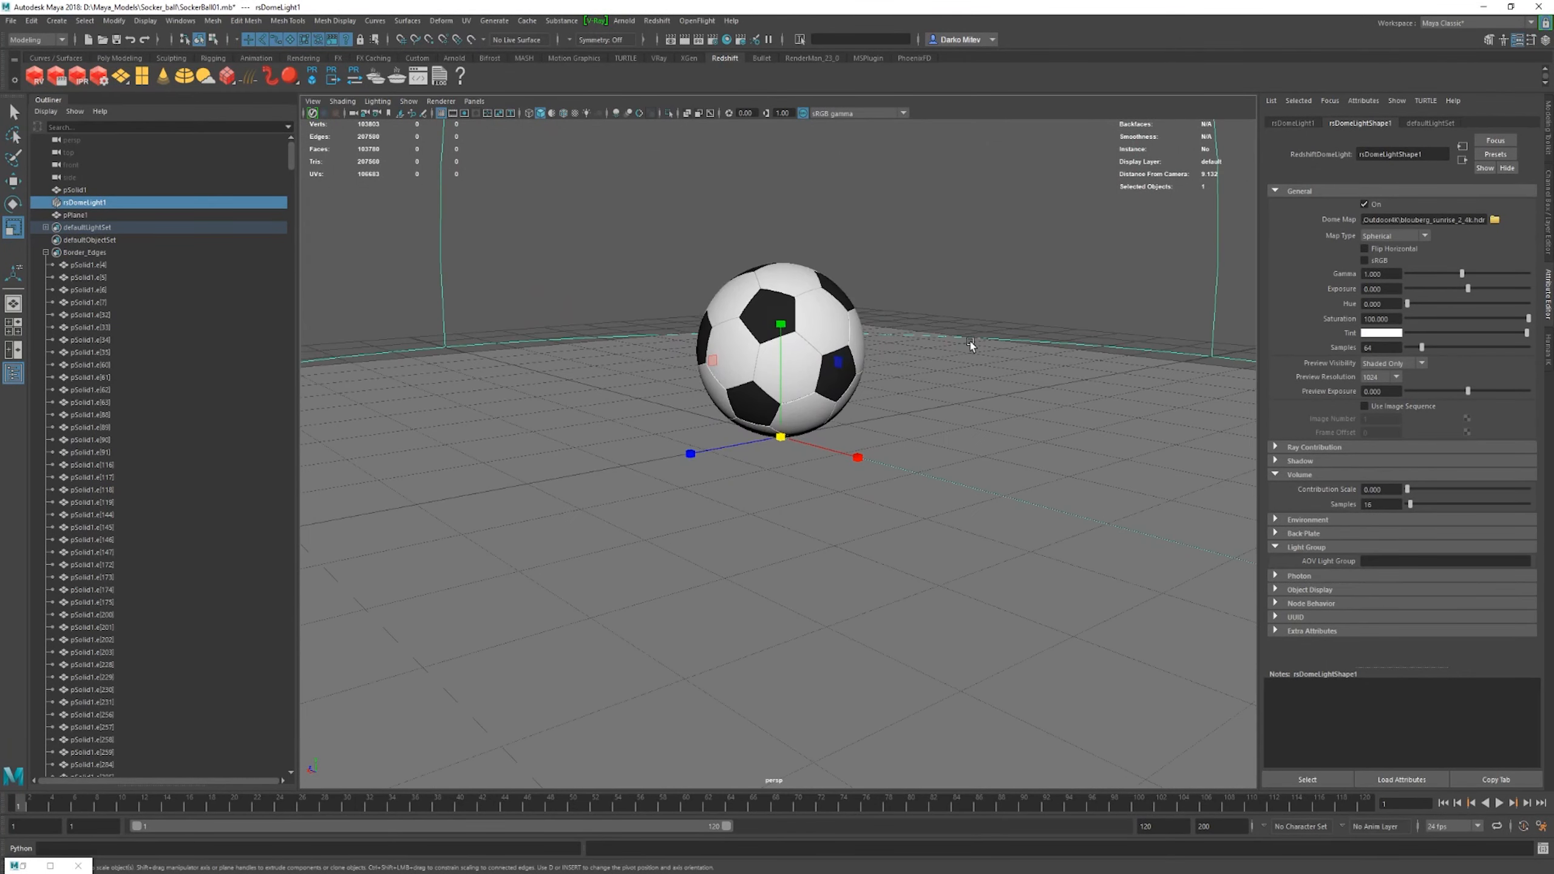
left_click(656, 20)
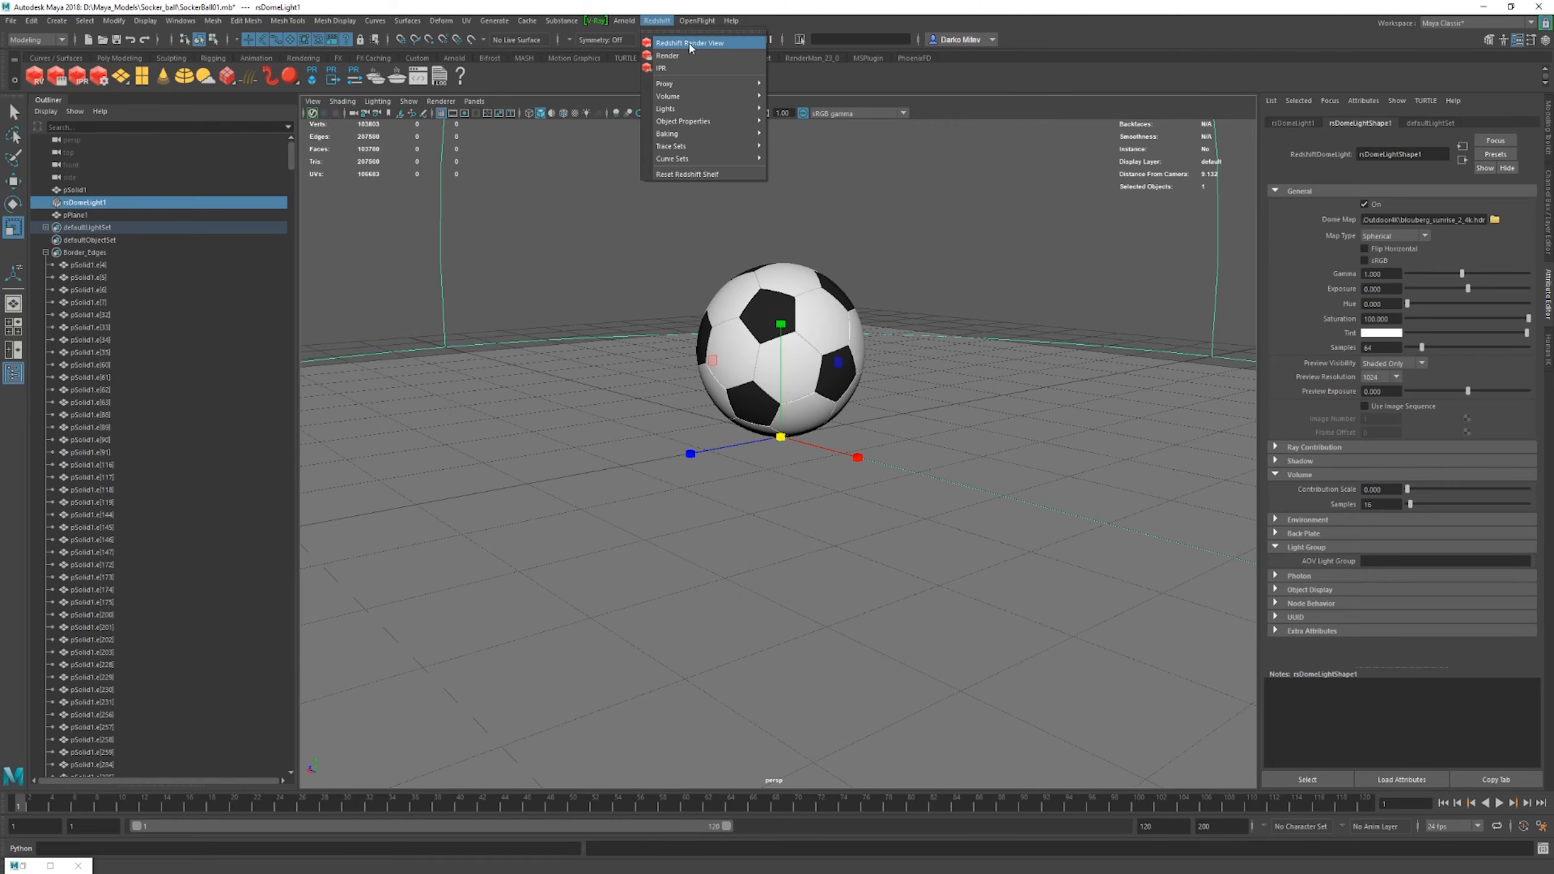
left_click(669, 44)
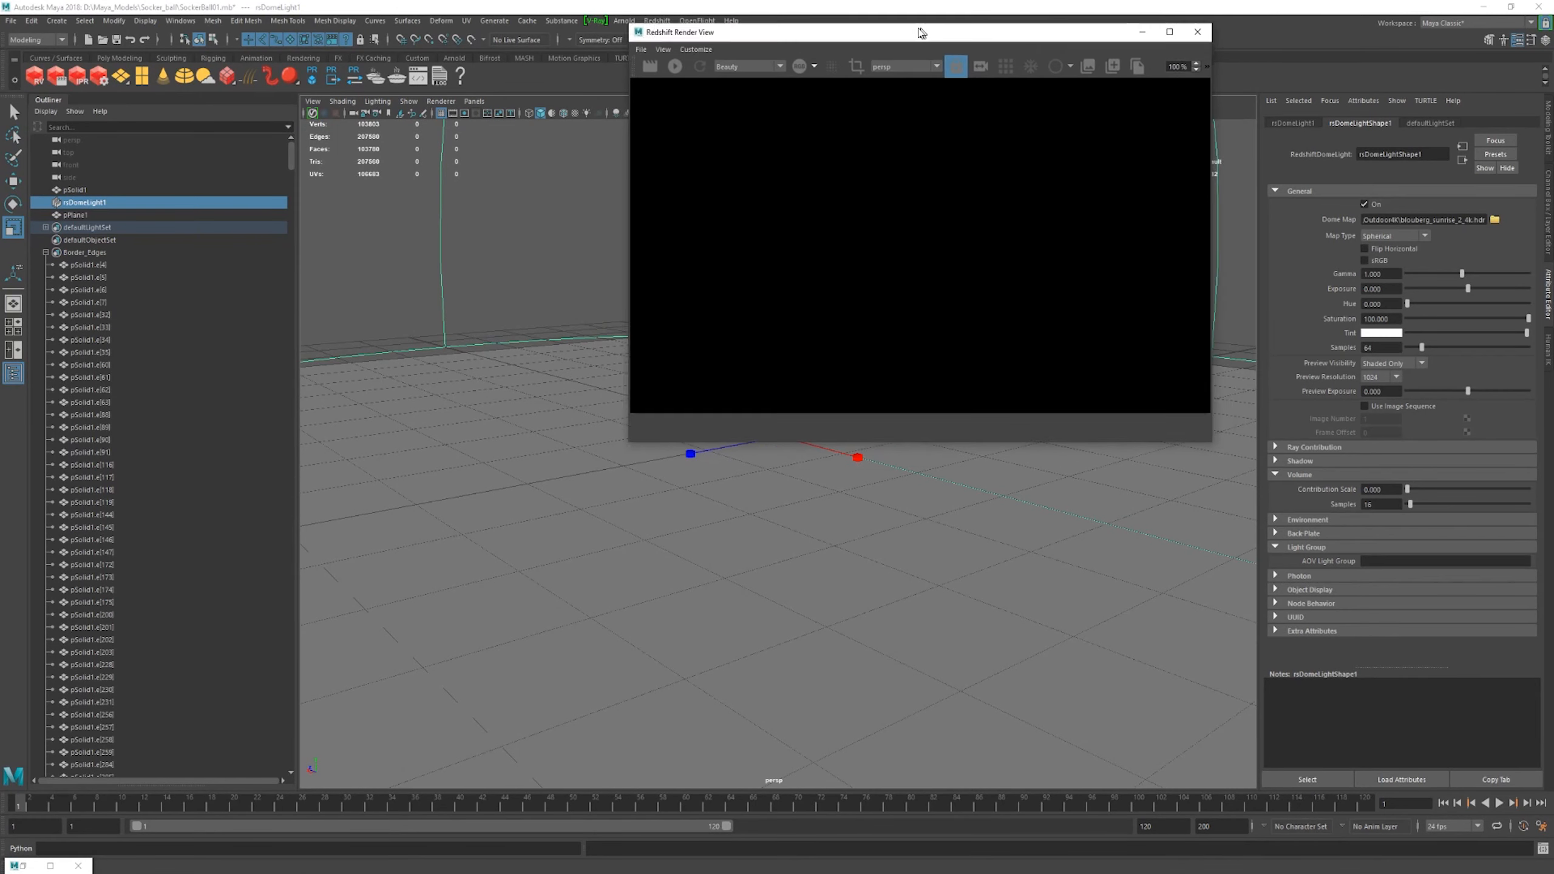
left_click_drag(921, 32, 853, 29)
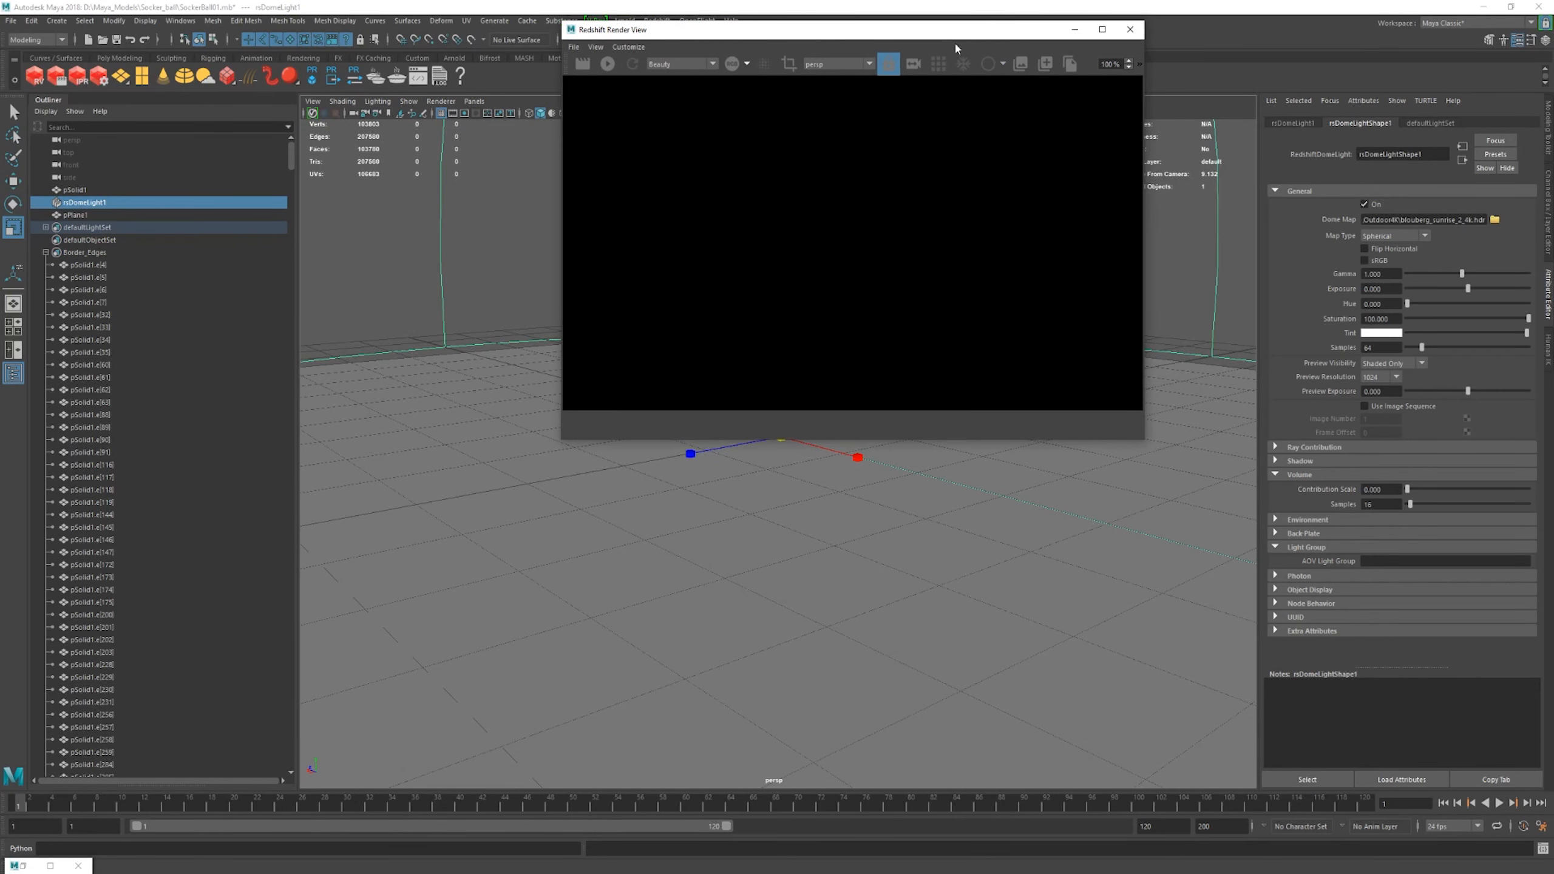
left_click(608, 66)
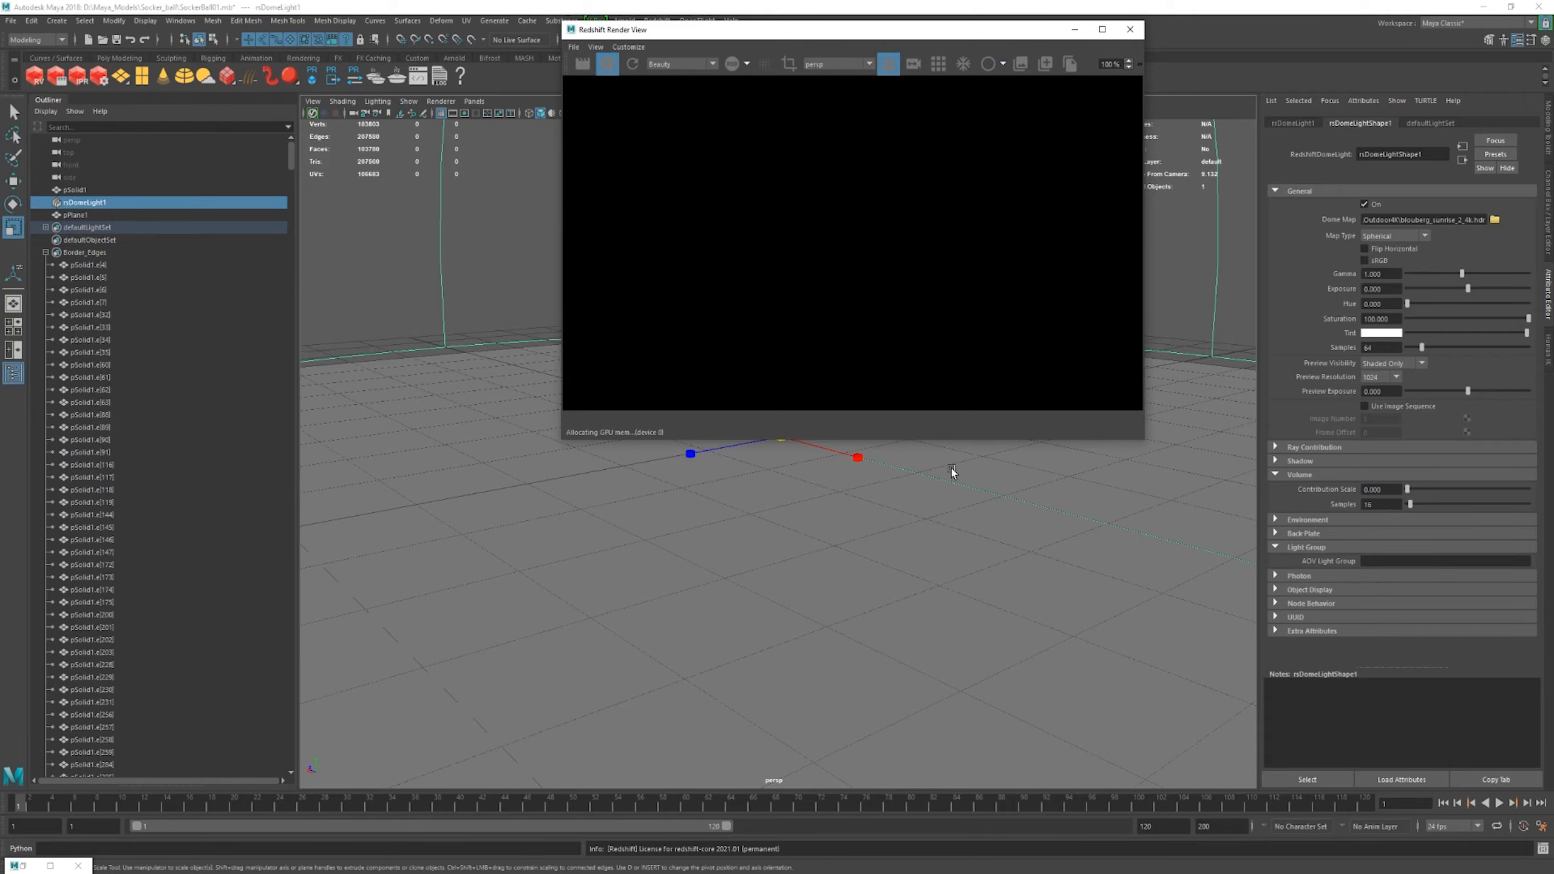
- Assign a new RedshiftMatteShadowCatcher material to the ground plane
scroll(937, 521, "down", 4)
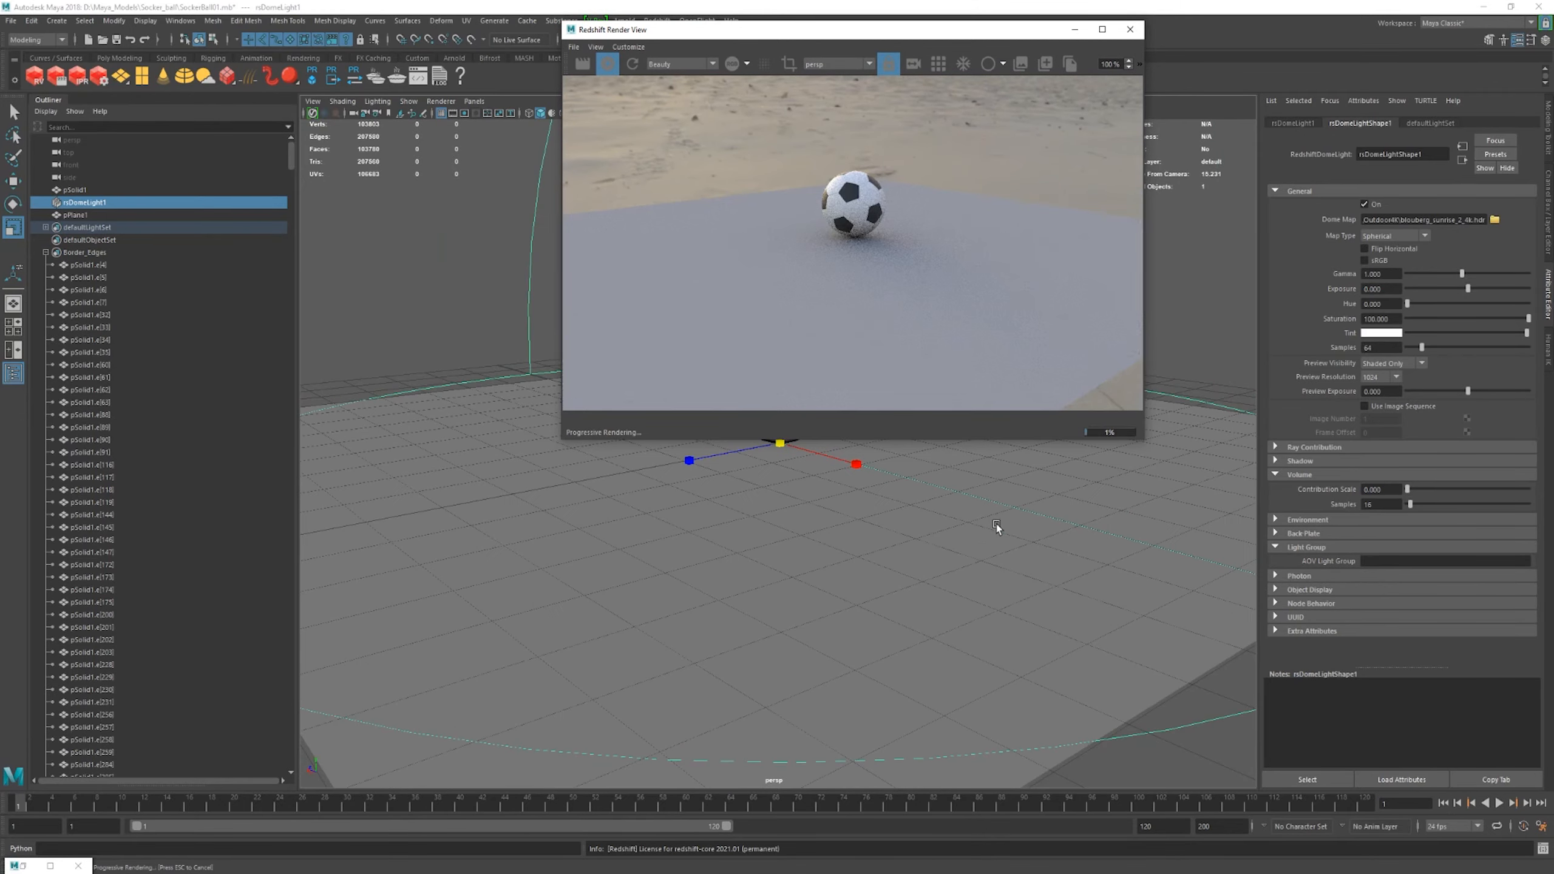
middle_click_drag(999, 528, 985, 634, "alt")
scroll(948, 618, "up", 3)
left_click_drag(776, 563, 991, 648, "alt")
left_click(988, 636)
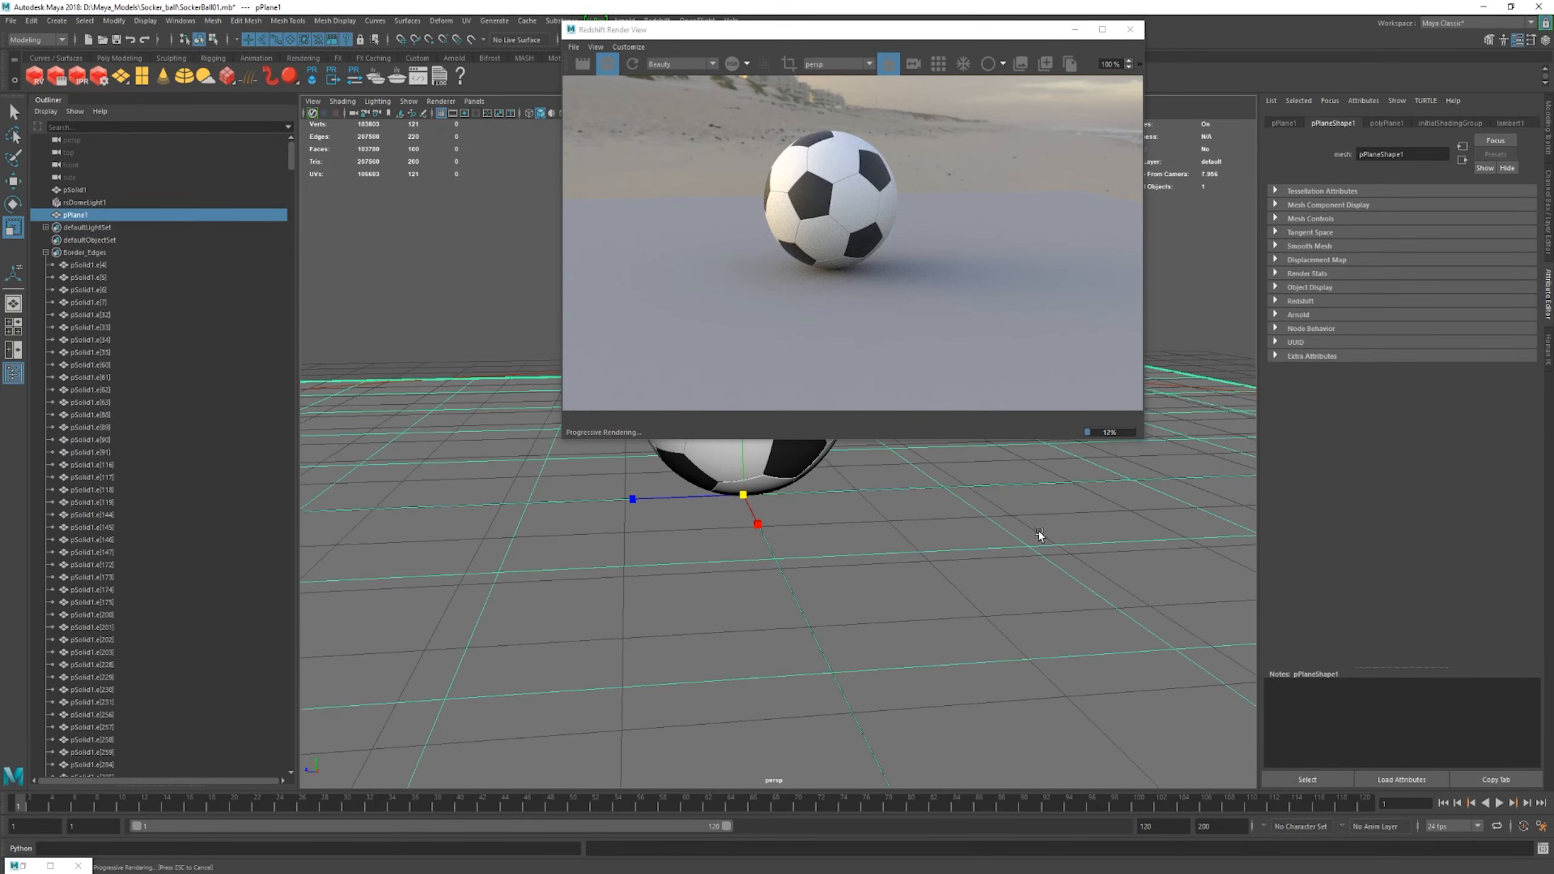
scroll(944, 274, "down", 1)
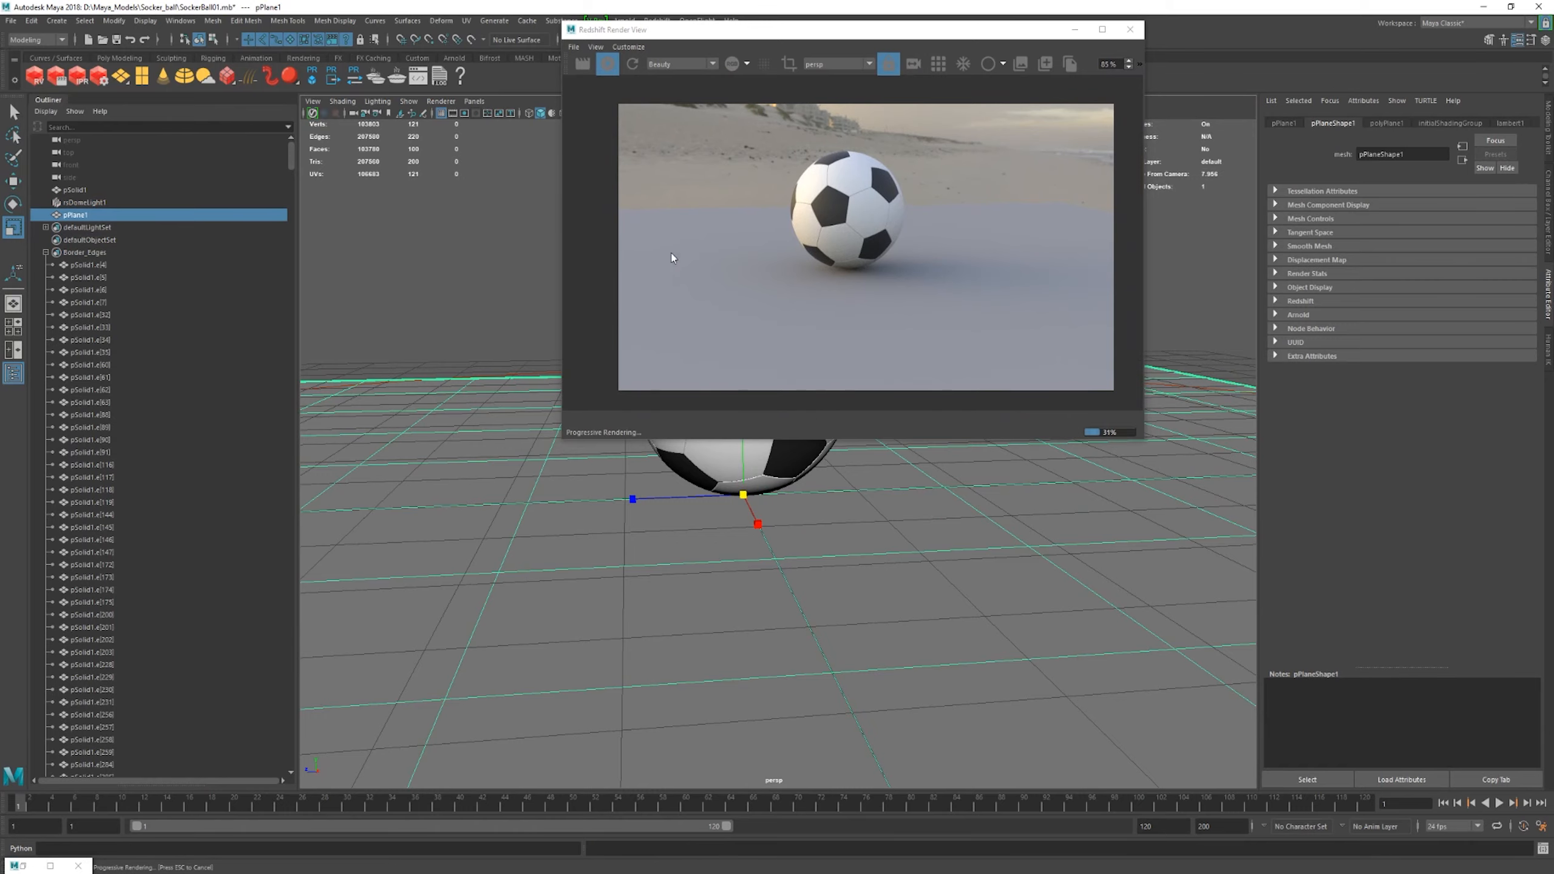
left_click_drag(862, 585, 929, 581, "alt")
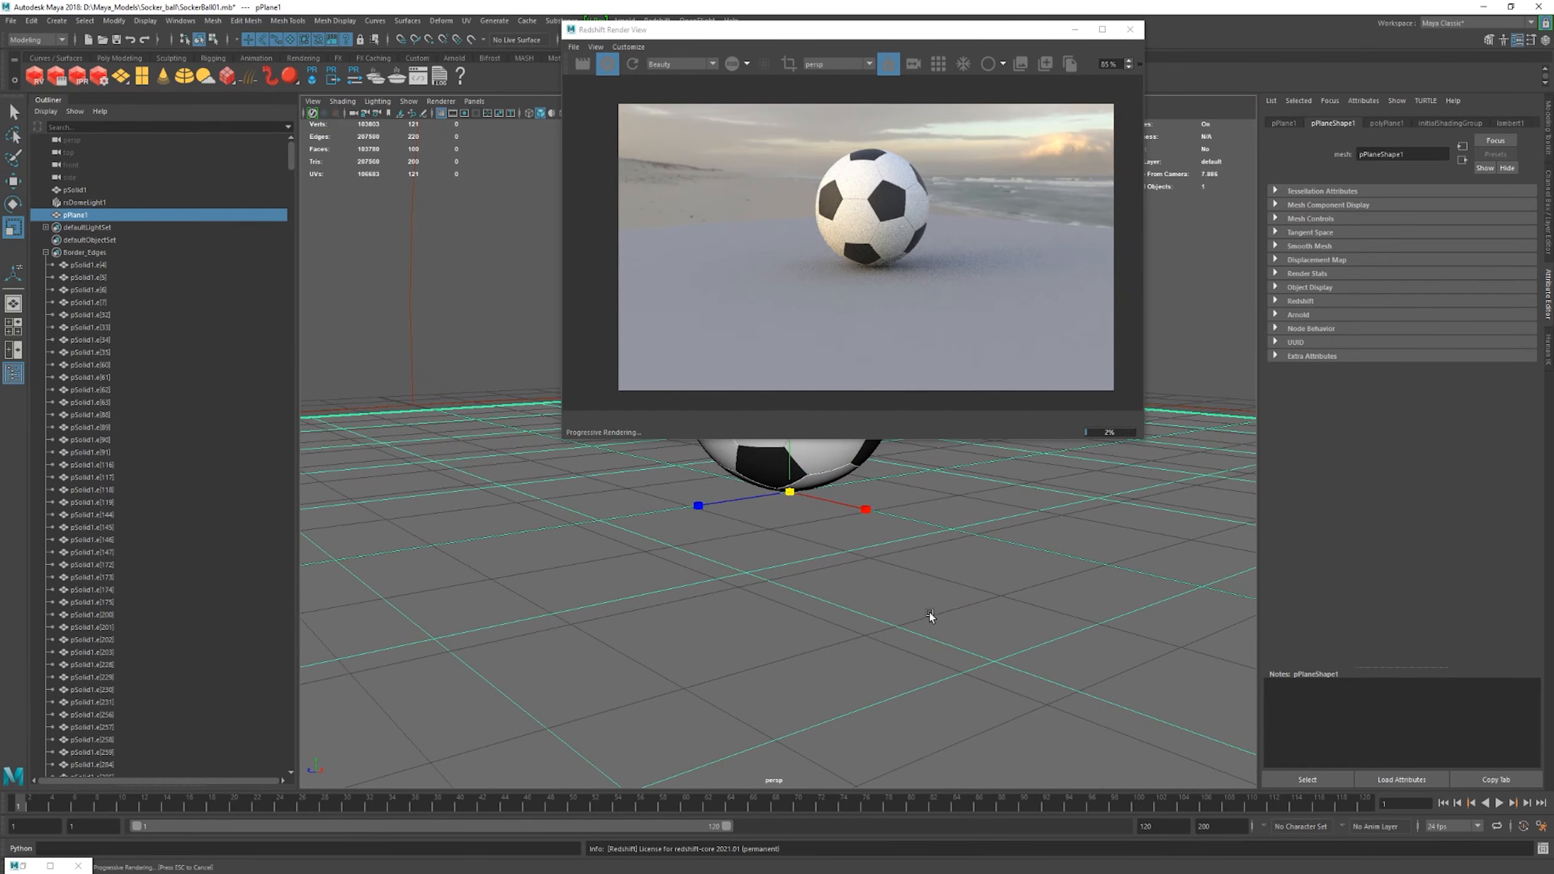
middle_click_drag(929, 615, 872, 631, "alt")
right_click_drag(871, 630, 917, 637, "alt")
right_click_drag(989, 542, 984, 868)
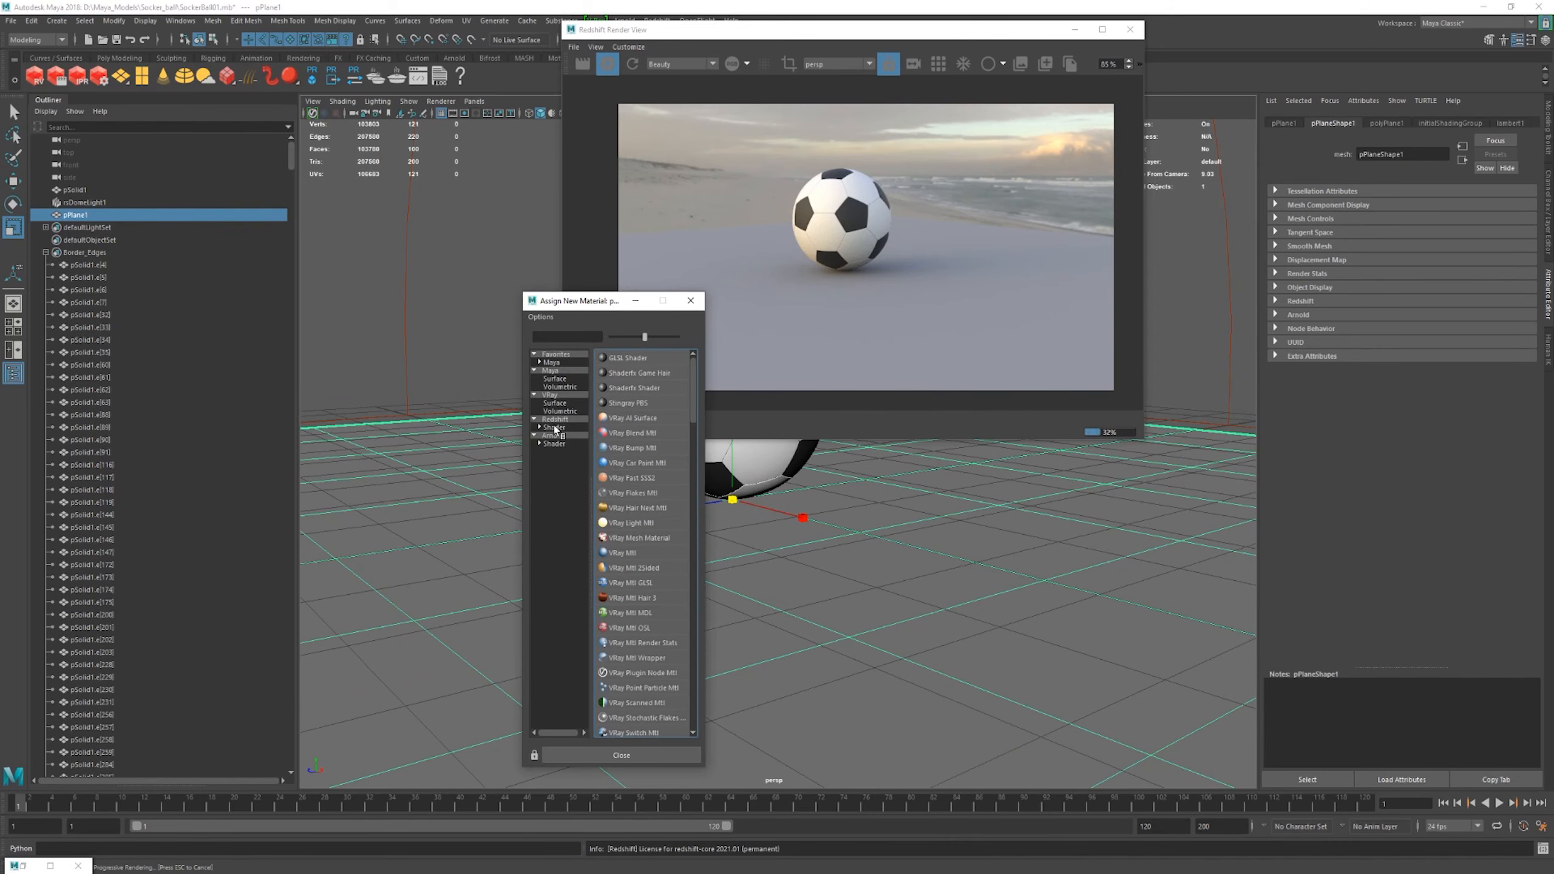
left_click(583, 421)
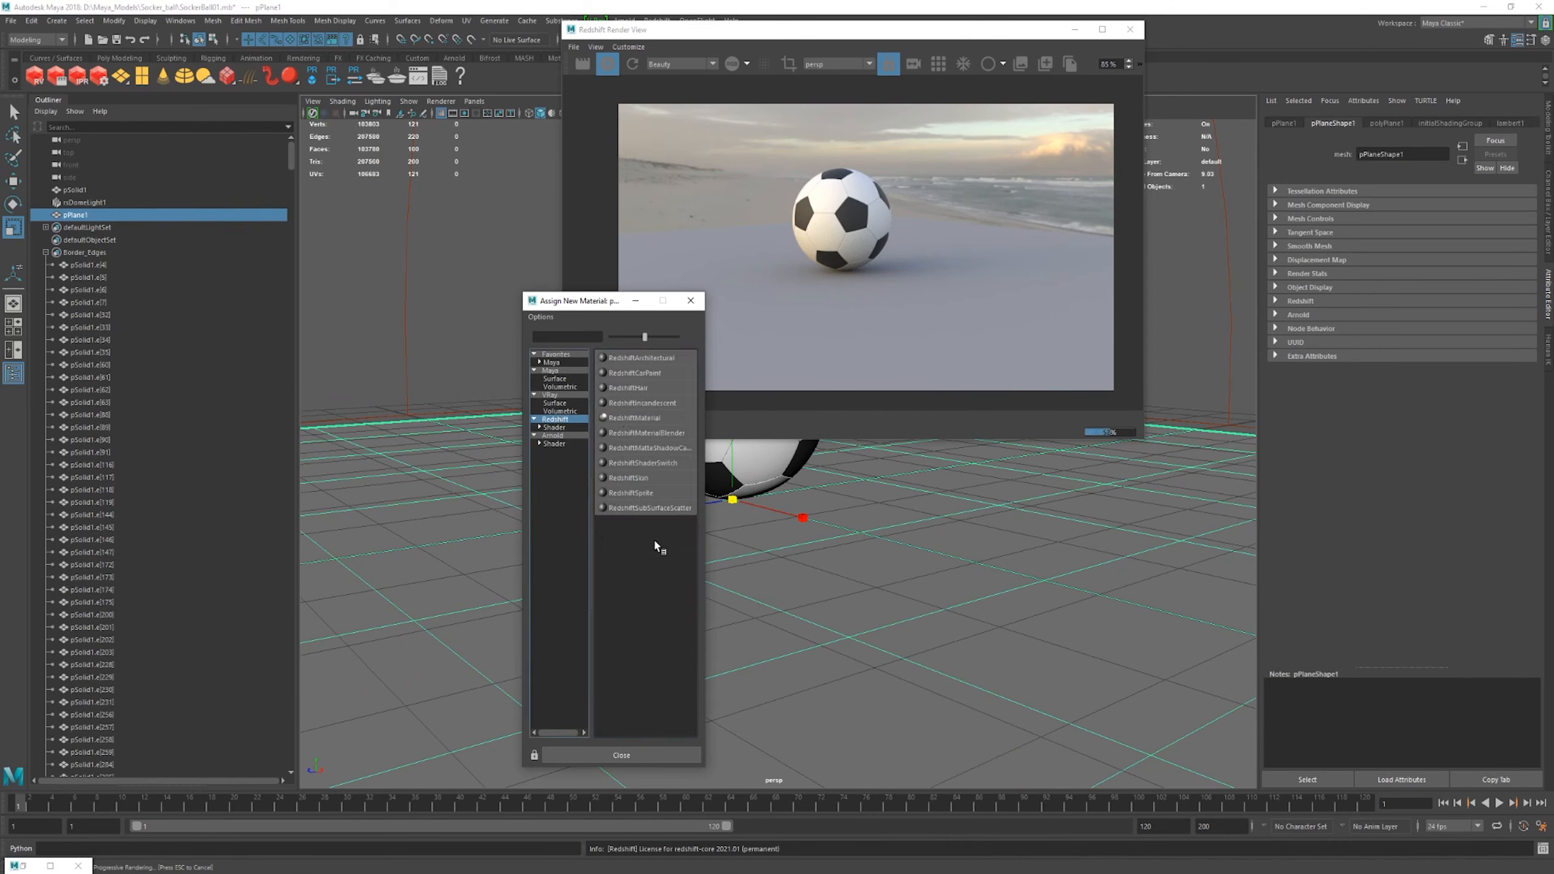
left_click(649, 447)
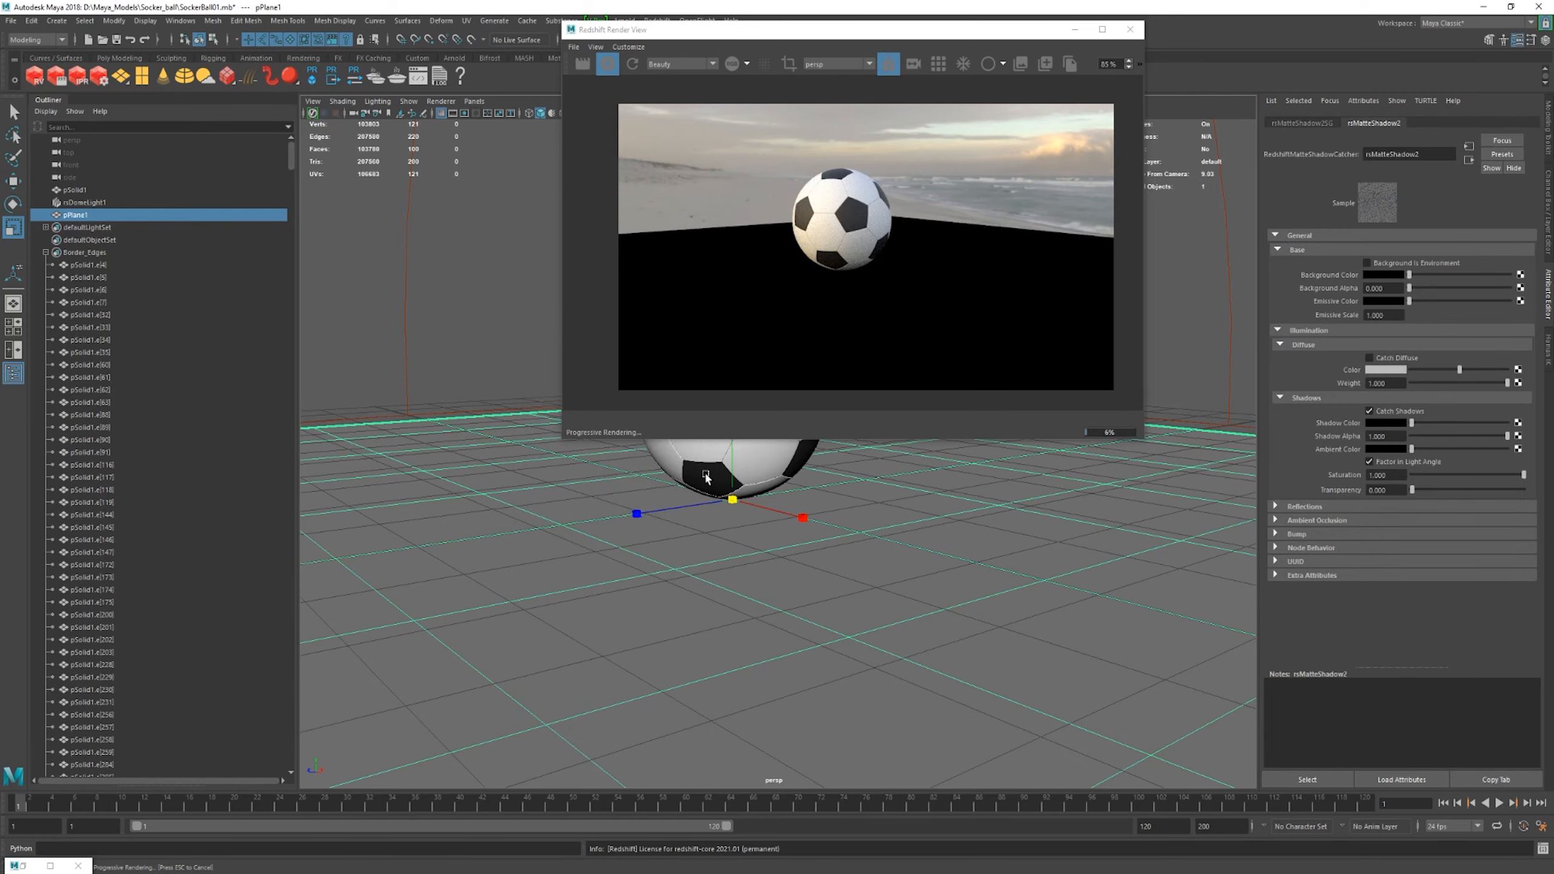
- Enable Background is Environment on the ground plane's shadow catcher material
mouse_move(919, 562)
left_mouse_down("alt")
mouse_move(926, 583)
mouse_move(919, 548)
left_mouse_up("alt")
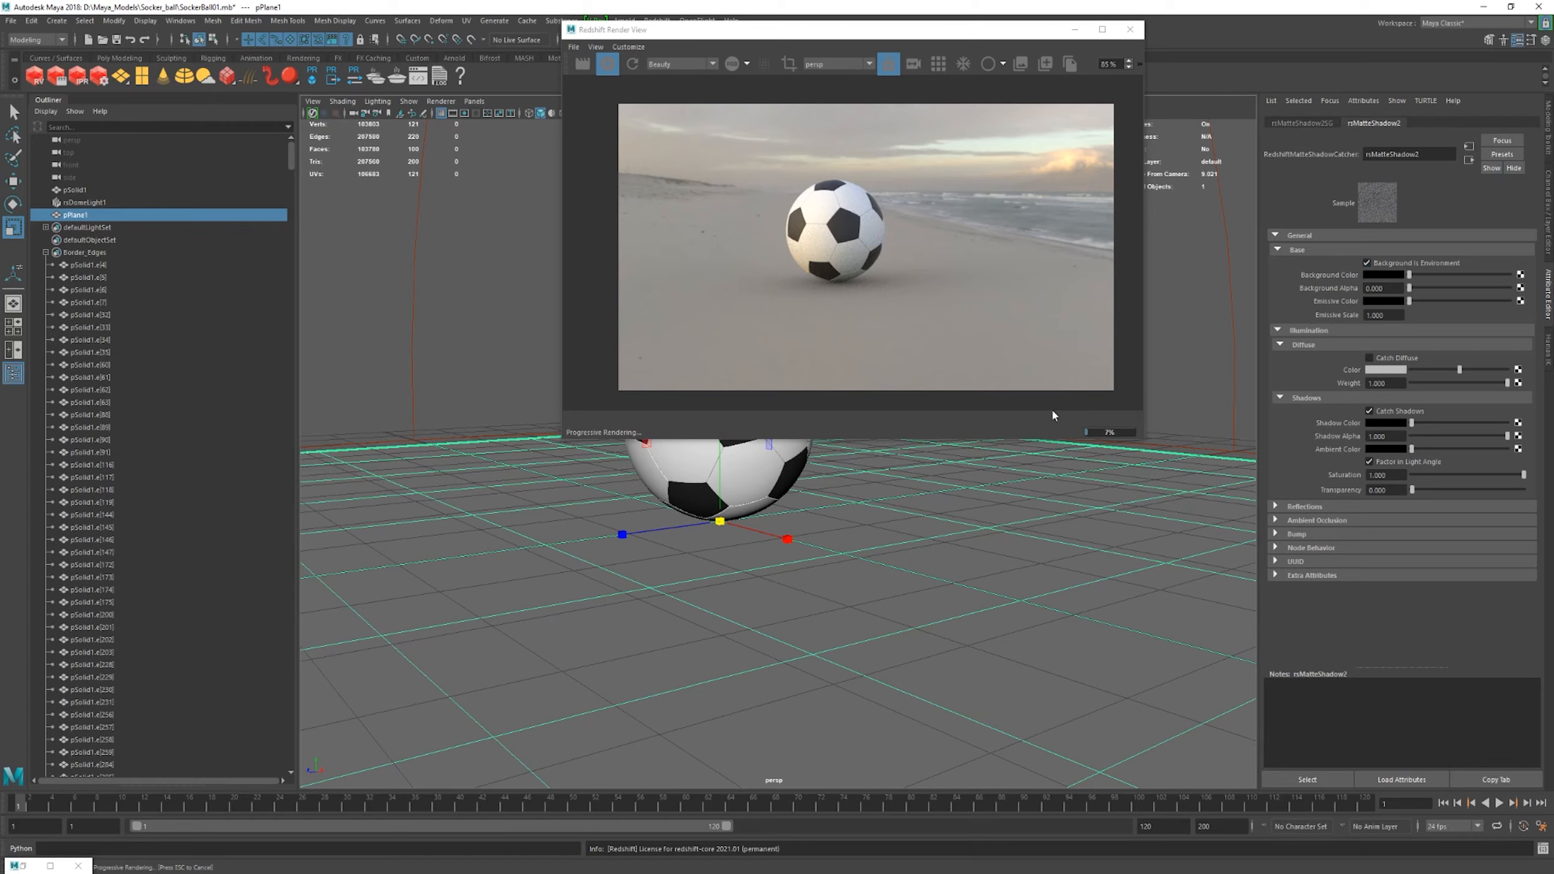
left_click_drag(929, 544, 871, 570, "alt")
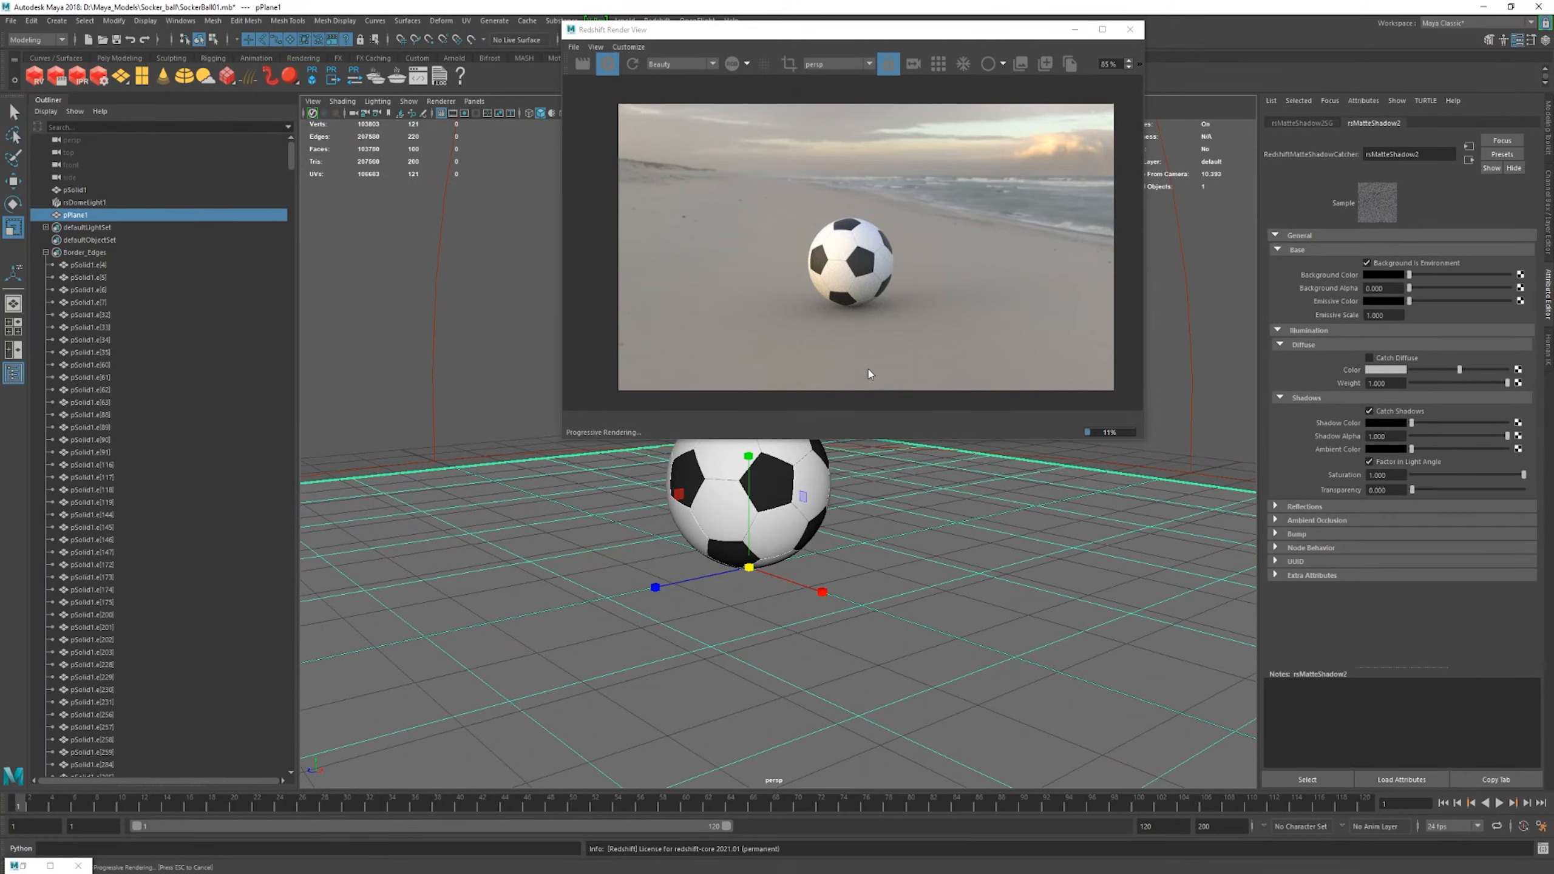
right_click_drag(992, 655, 1110, 602, "alt")
- Enable Catch Diffuse on the shadow catcher and sample its diffuse color from the sand in the render
left_click(1400, 360)
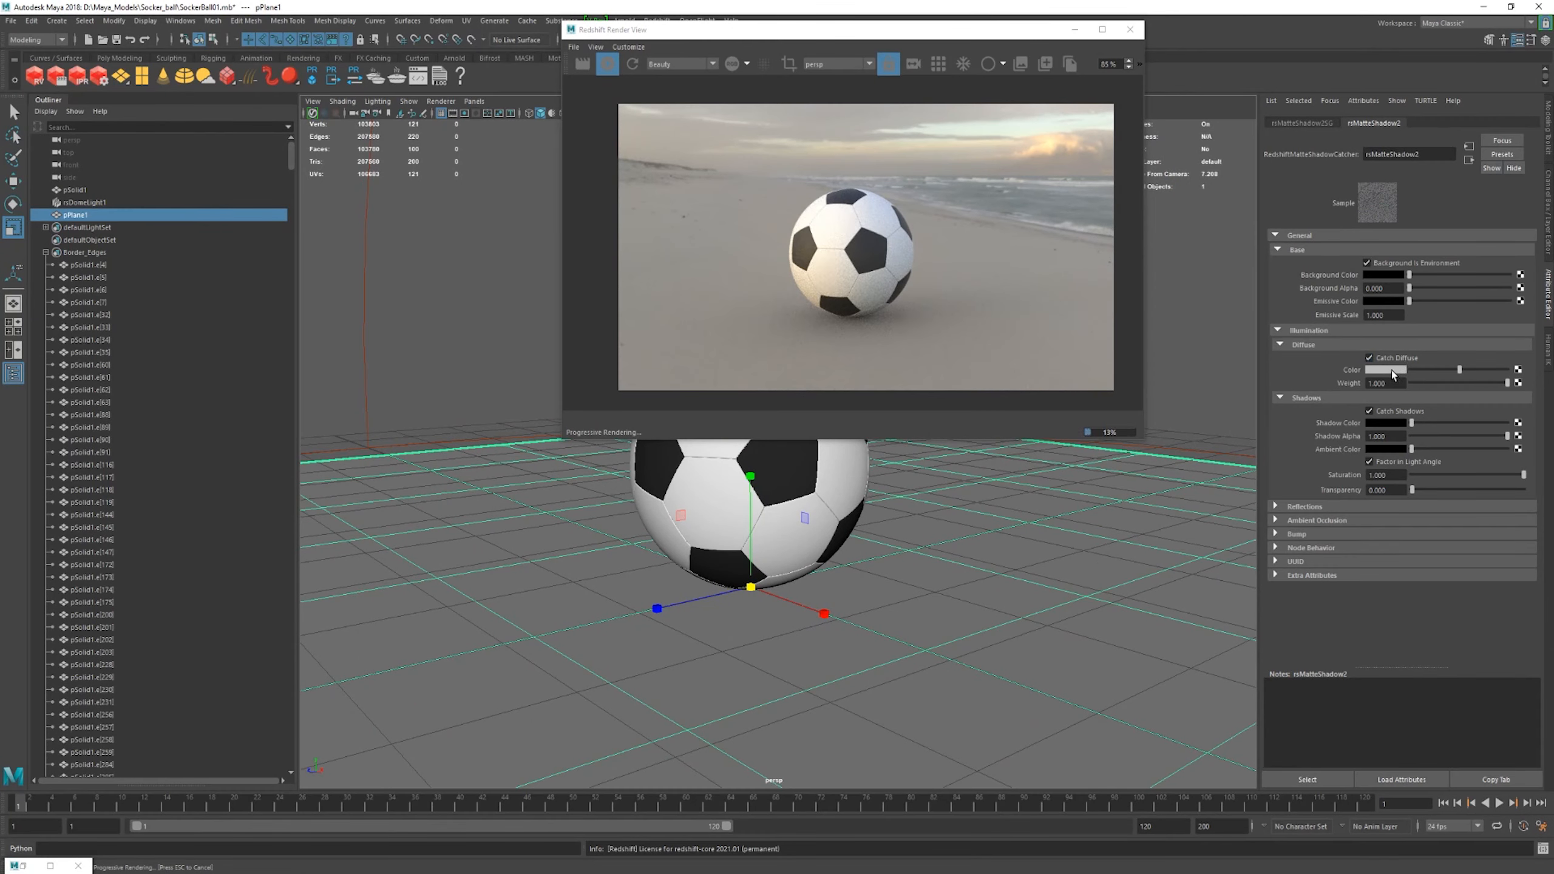
left_click(1392, 372)
left_click(1374, 370)
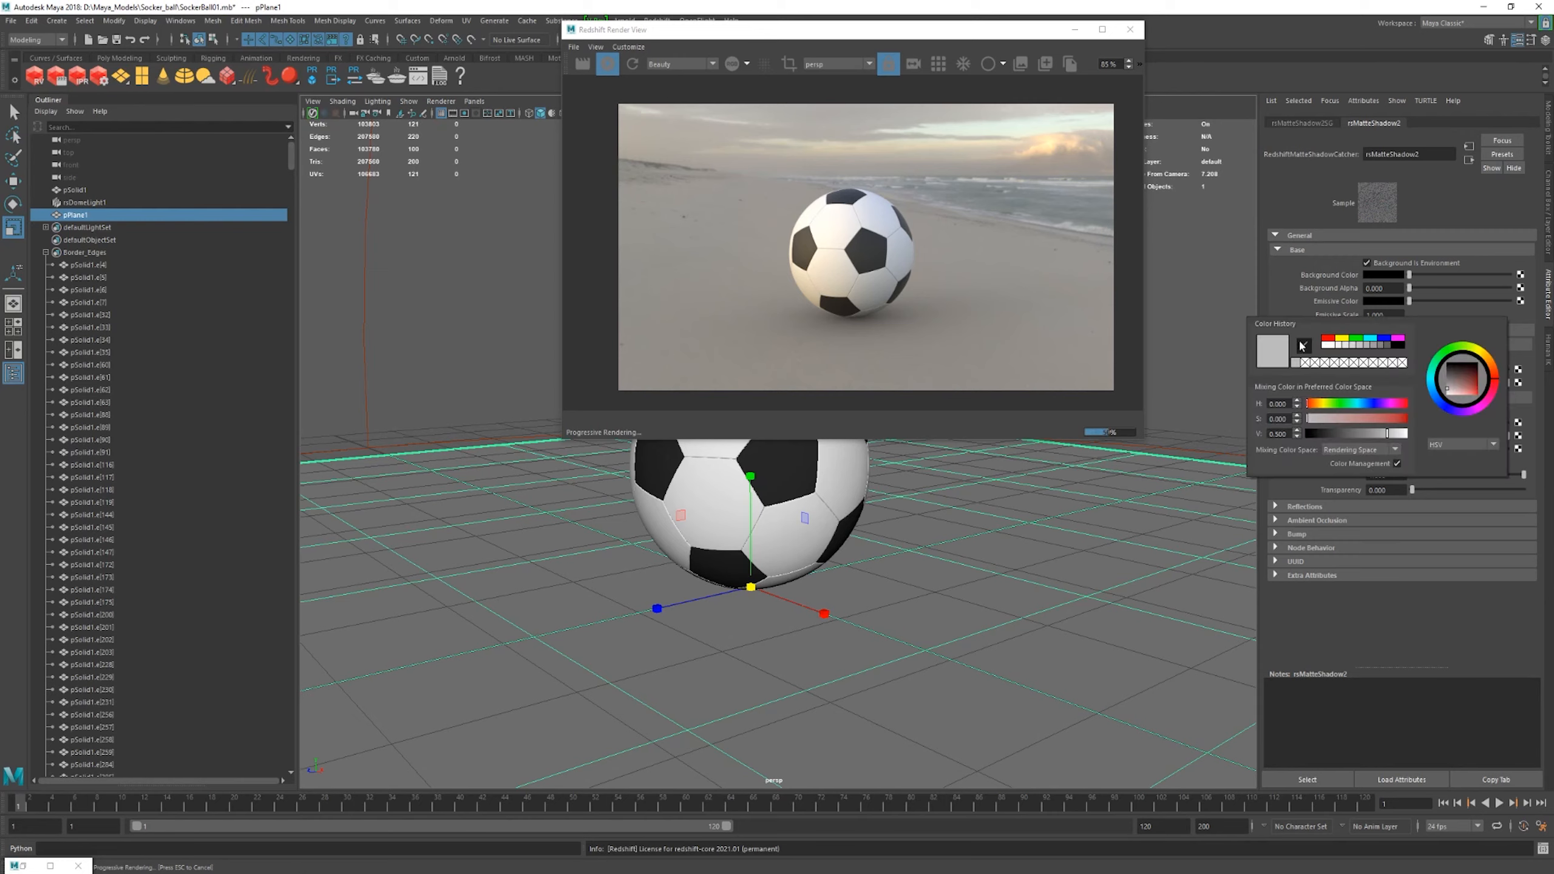
left_click(1301, 344)
left_click(959, 262)
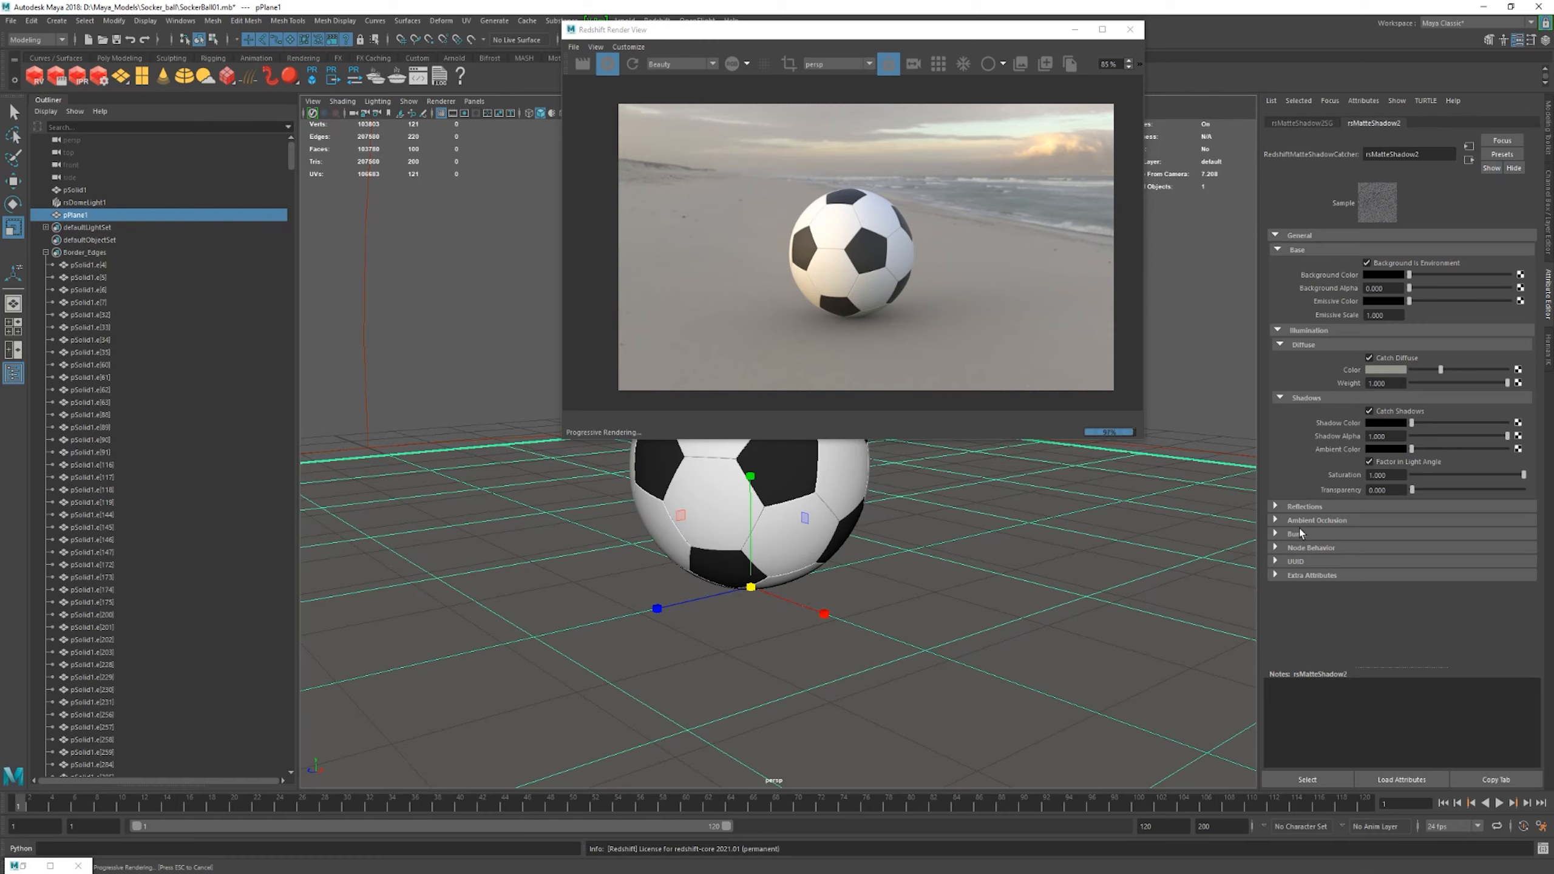
- Try Catch Reflections on the shadow catcher material, and turn it back off
left_click(1276, 507)
left_click(1366, 521)
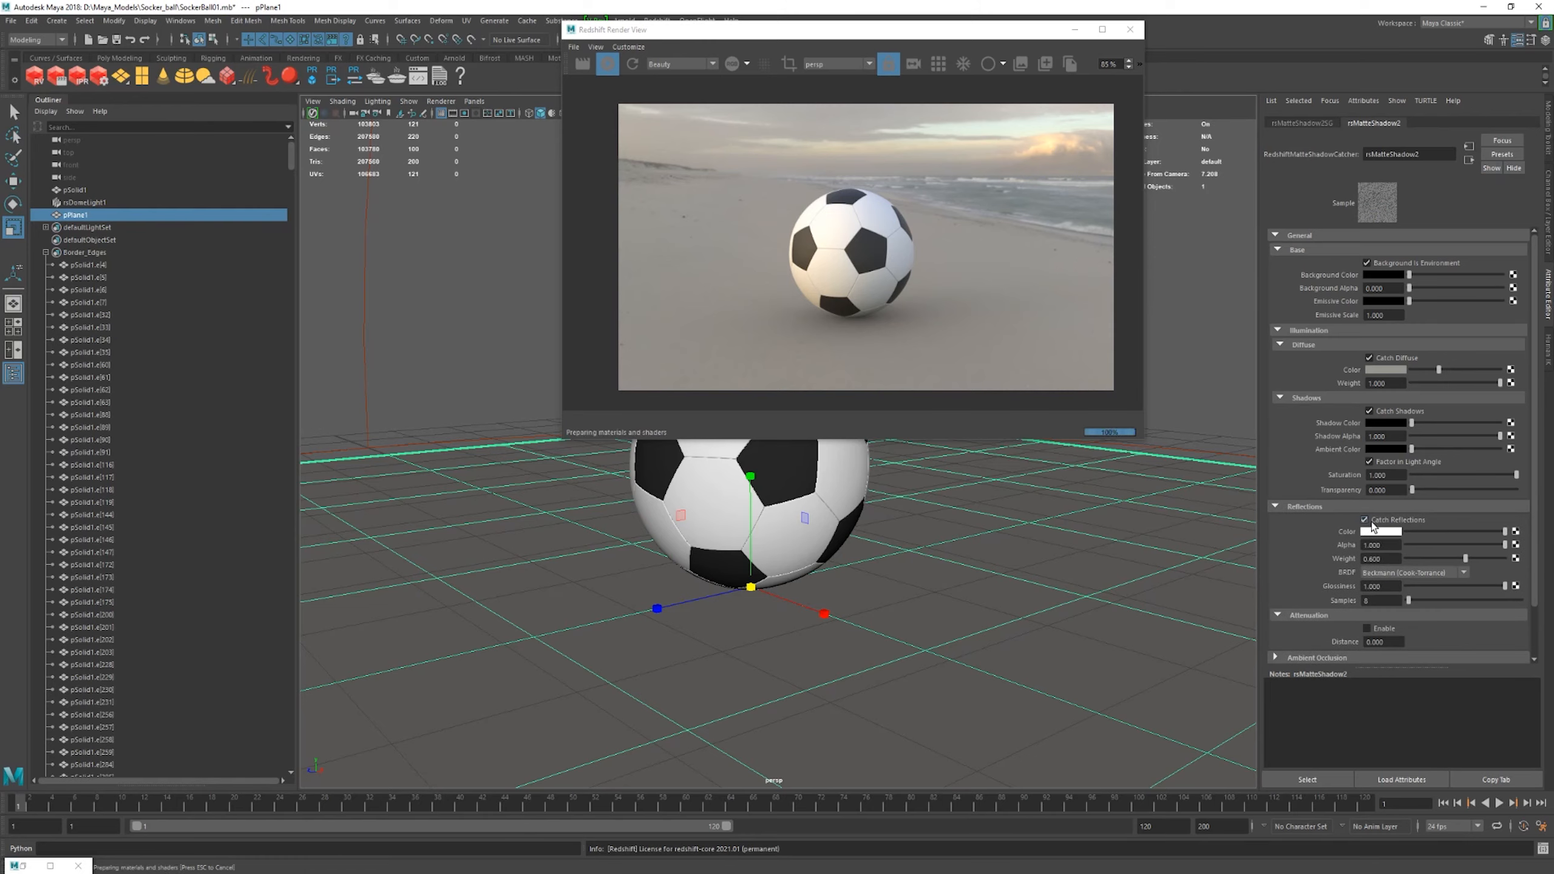
scroll(960, 319, "down", 1)
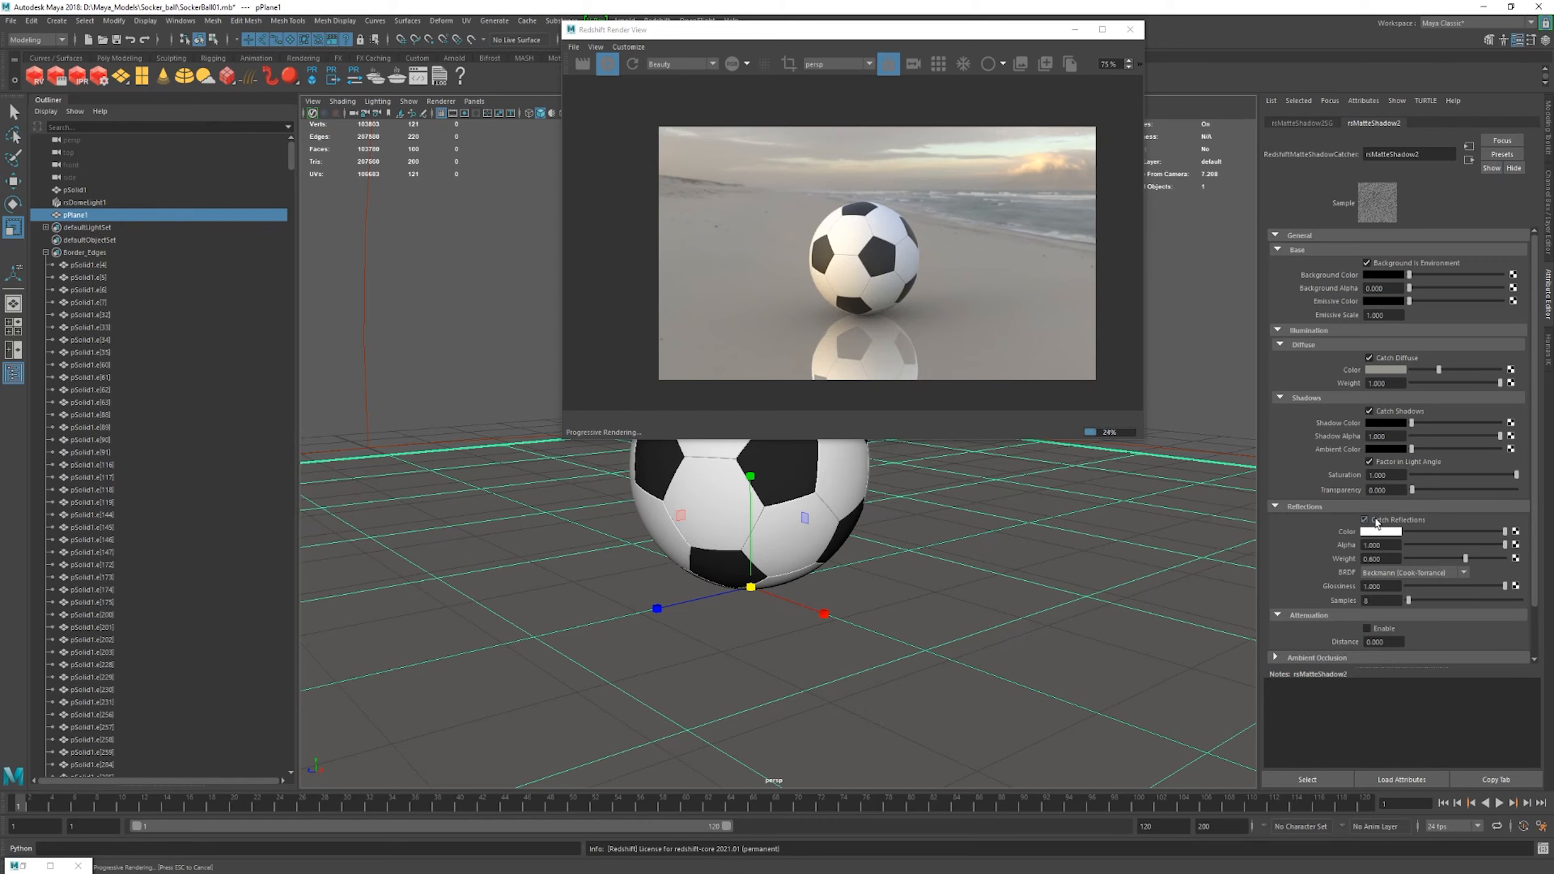
left_click(1366, 520)
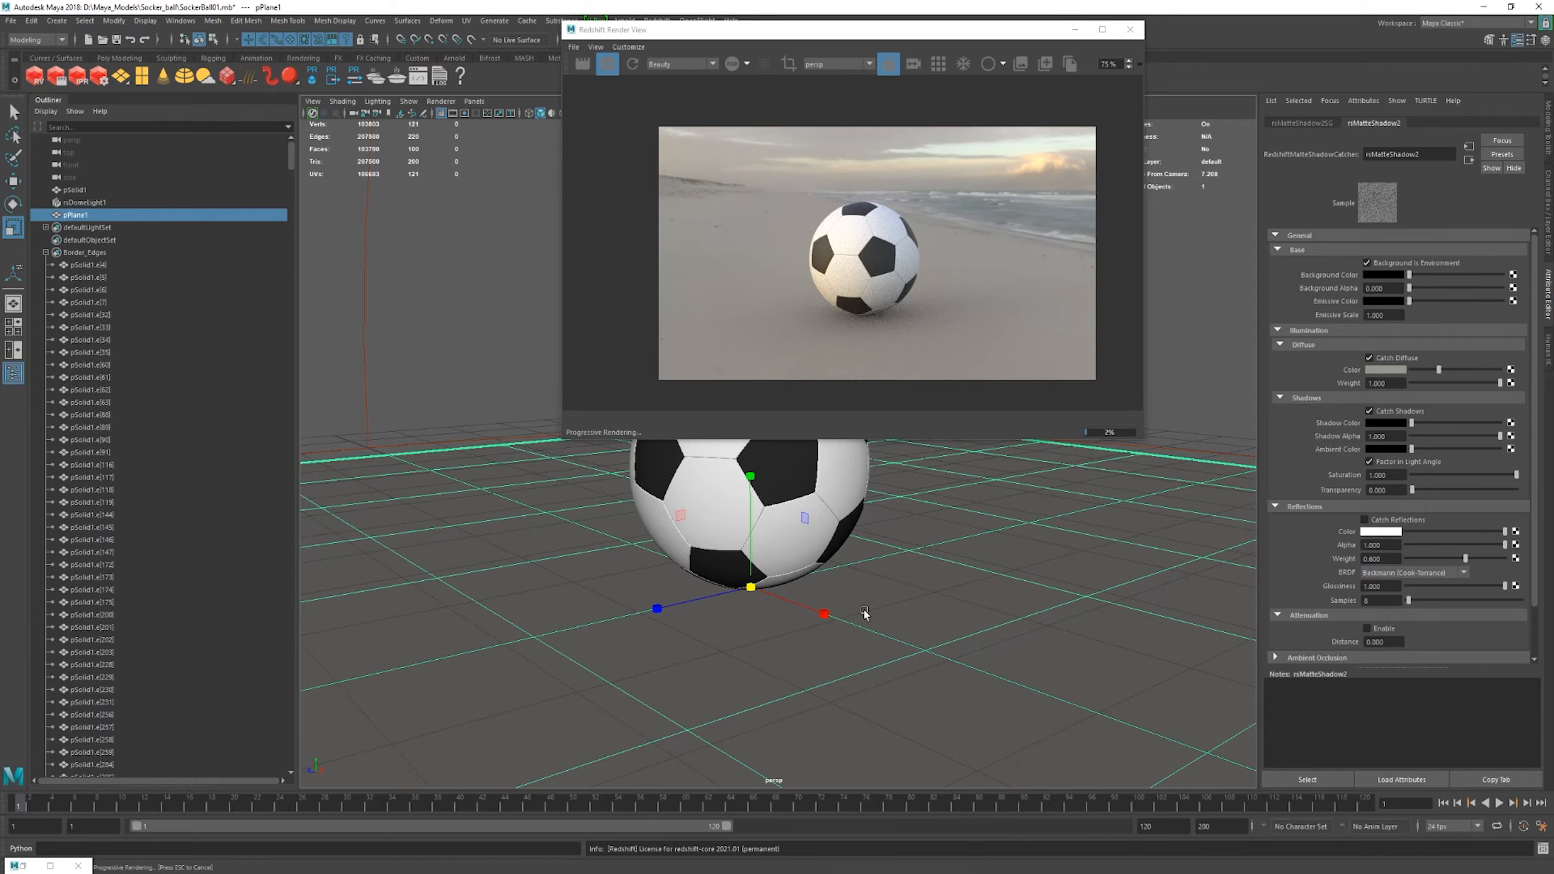
- Examine the rendered ball, its panel seams and its ground shadow from several angles and distances around the scene
left_click_drag(860, 617, 944, 554, "alt")
scroll(843, 555, "up", 5)
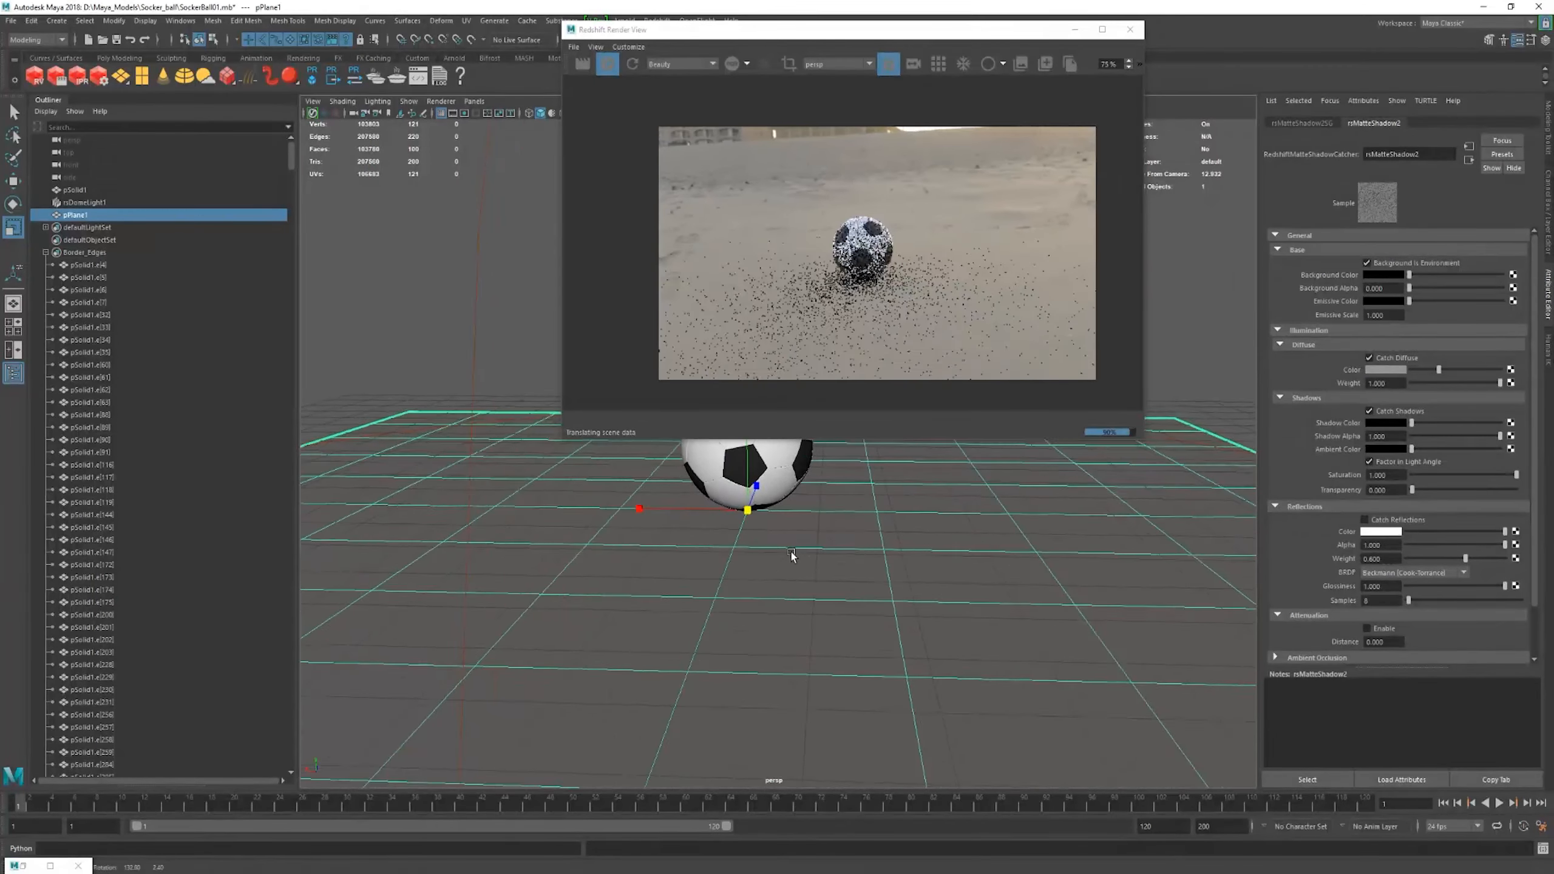
scroll(878, 603, "down", 2)
left_click_drag(878, 603, 957, 656, "alt")
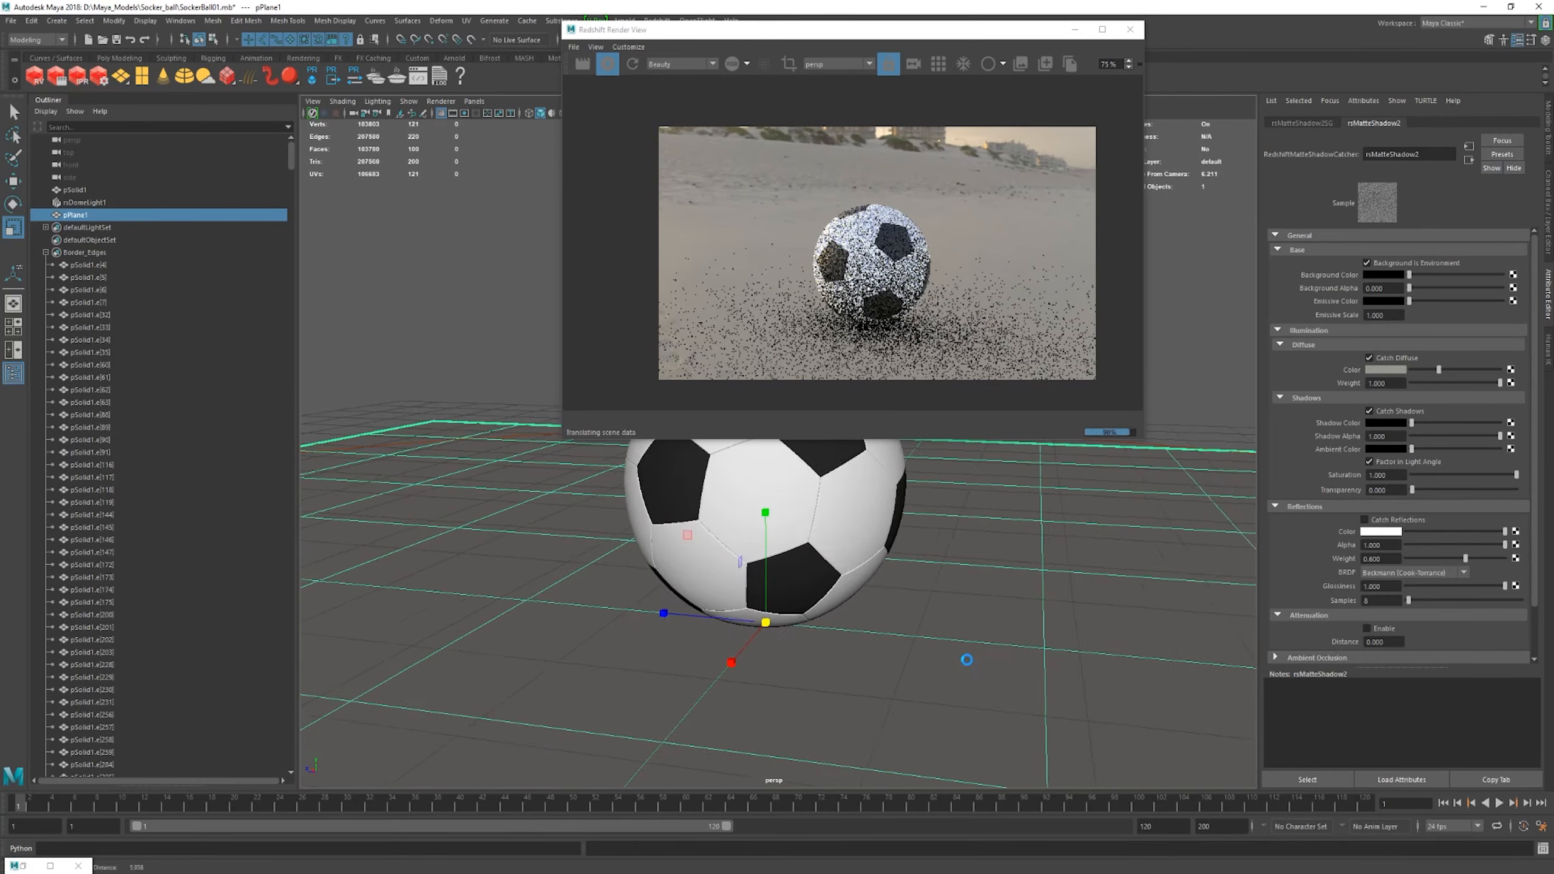
right_click_drag(958, 656, 985, 679, "alt")
left_click_drag(888, 619, 836, 613, "alt")
mouse_move(835, 613)
right_mouse_down("alt")
mouse_move(885, 656)
mouse_move(854, 630)
right_mouse_up("alt")
middle_click_drag(911, 635, 943, 624, "alt")
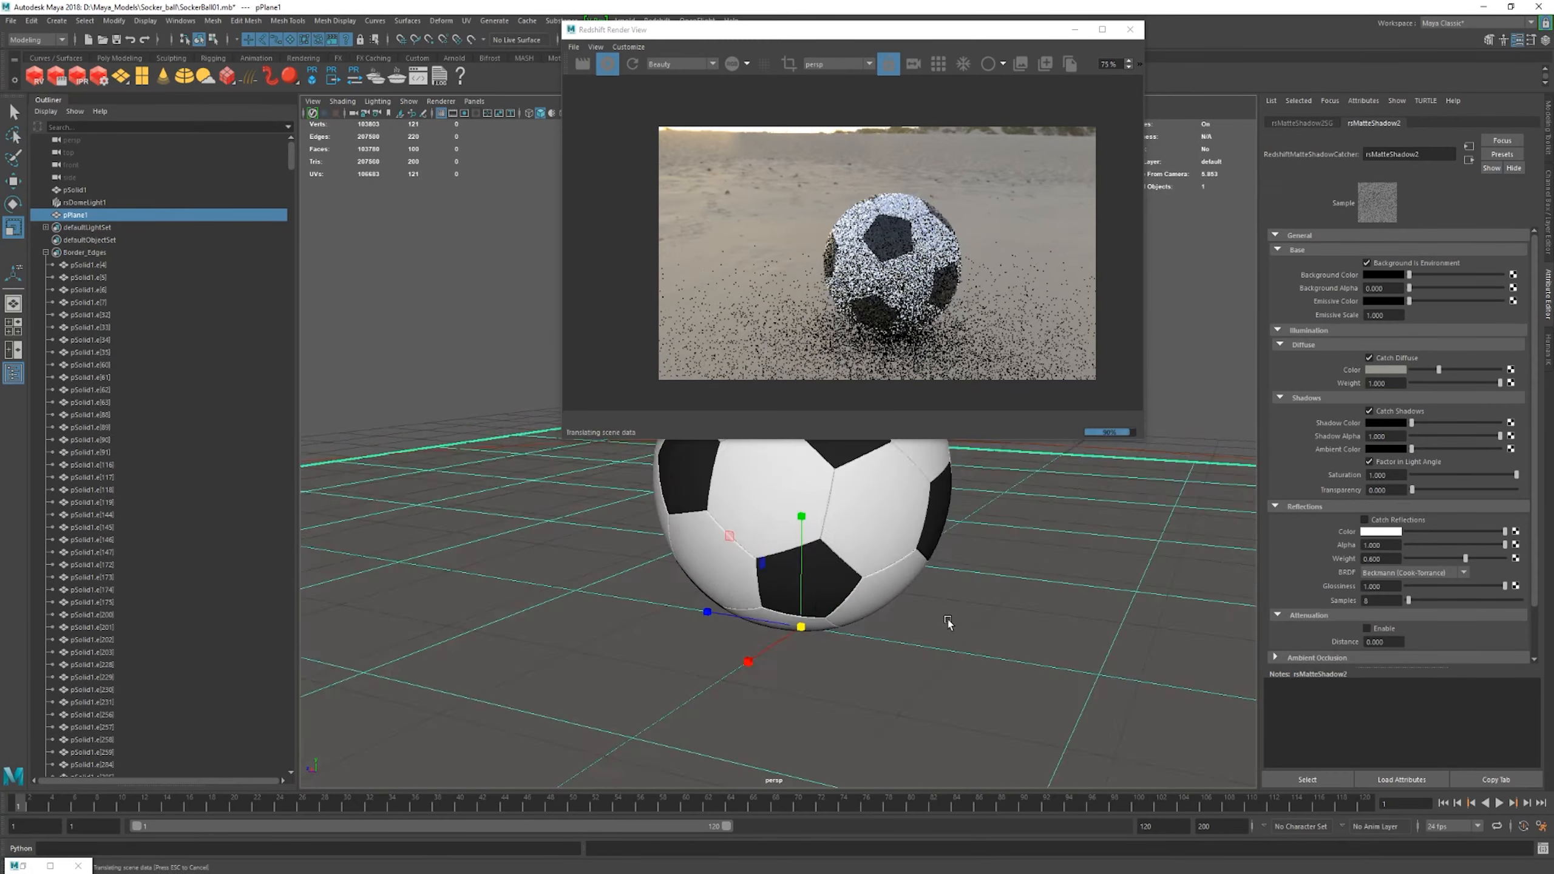
left_click_drag(944, 624, 1089, 635, "alt")
middle_click_drag(912, 631, 992, 625, "alt")
left_click_drag(997, 617, 909, 615, "alt")
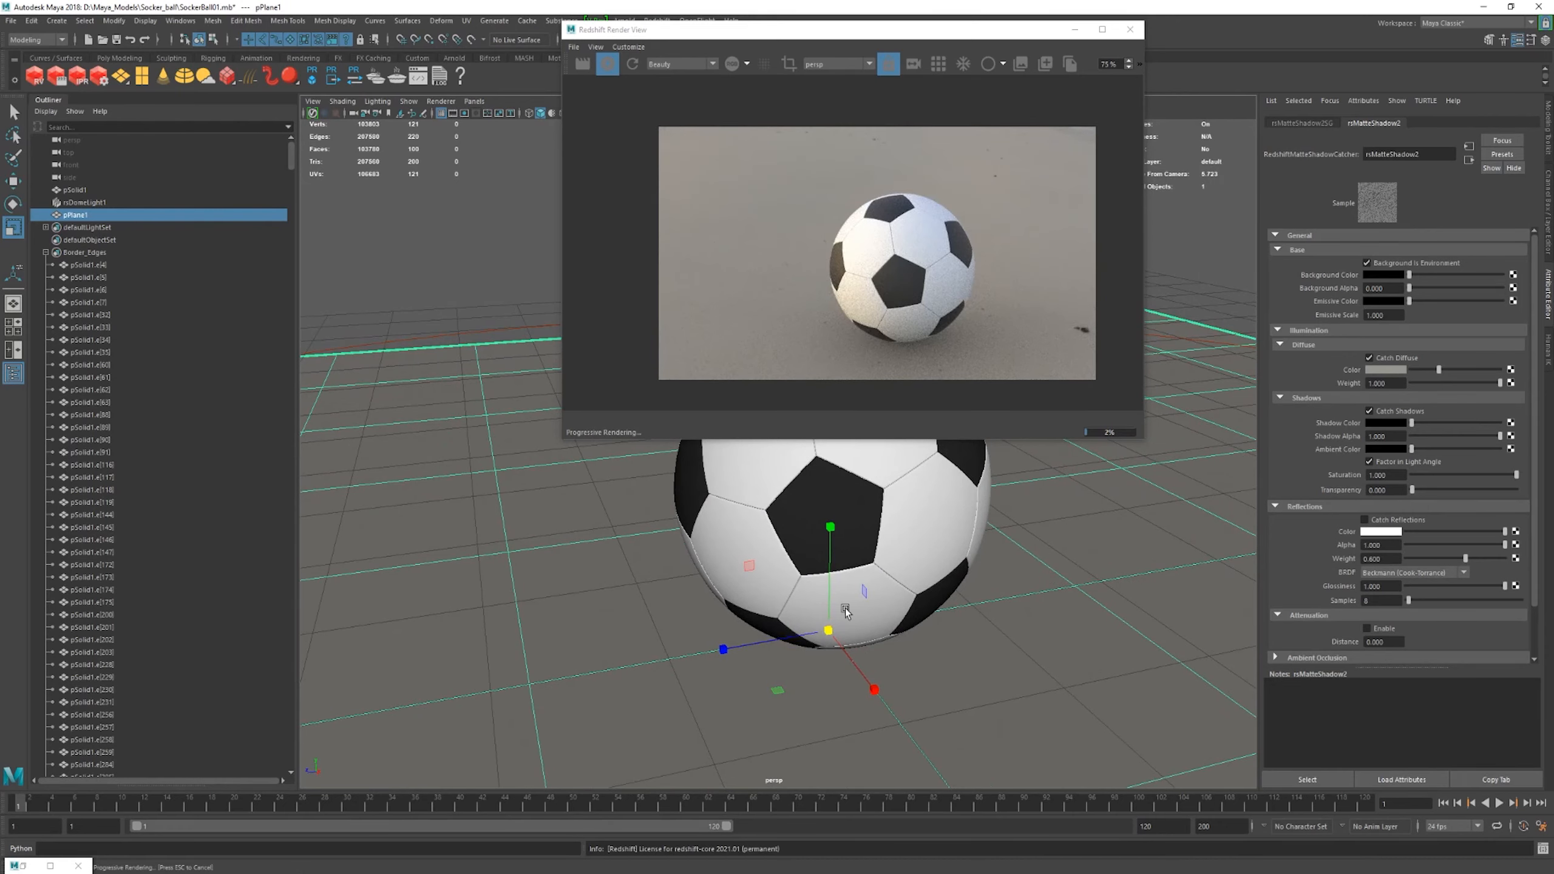
left_click_drag(1055, 674, 1003, 633, "alt")
right_click_drag(805, 535, 860, 590, "alt")
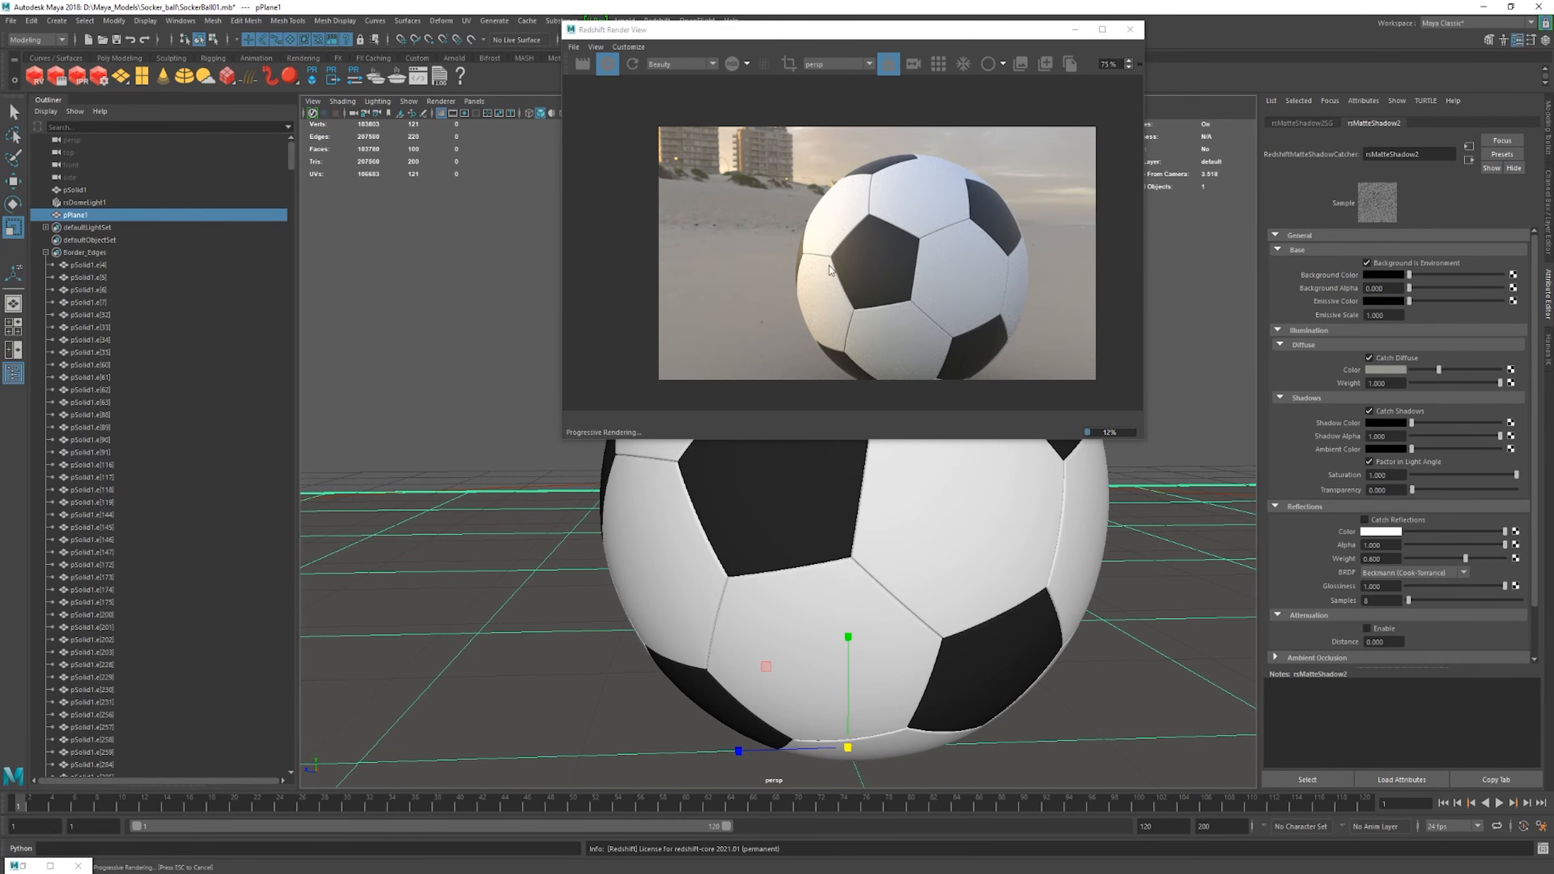
scroll(821, 366, "down", 1)
scroll(940, 578, "down", 5)
left_click_drag(941, 600, 989, 643, "alt")
scroll(995, 630, "up", 1)
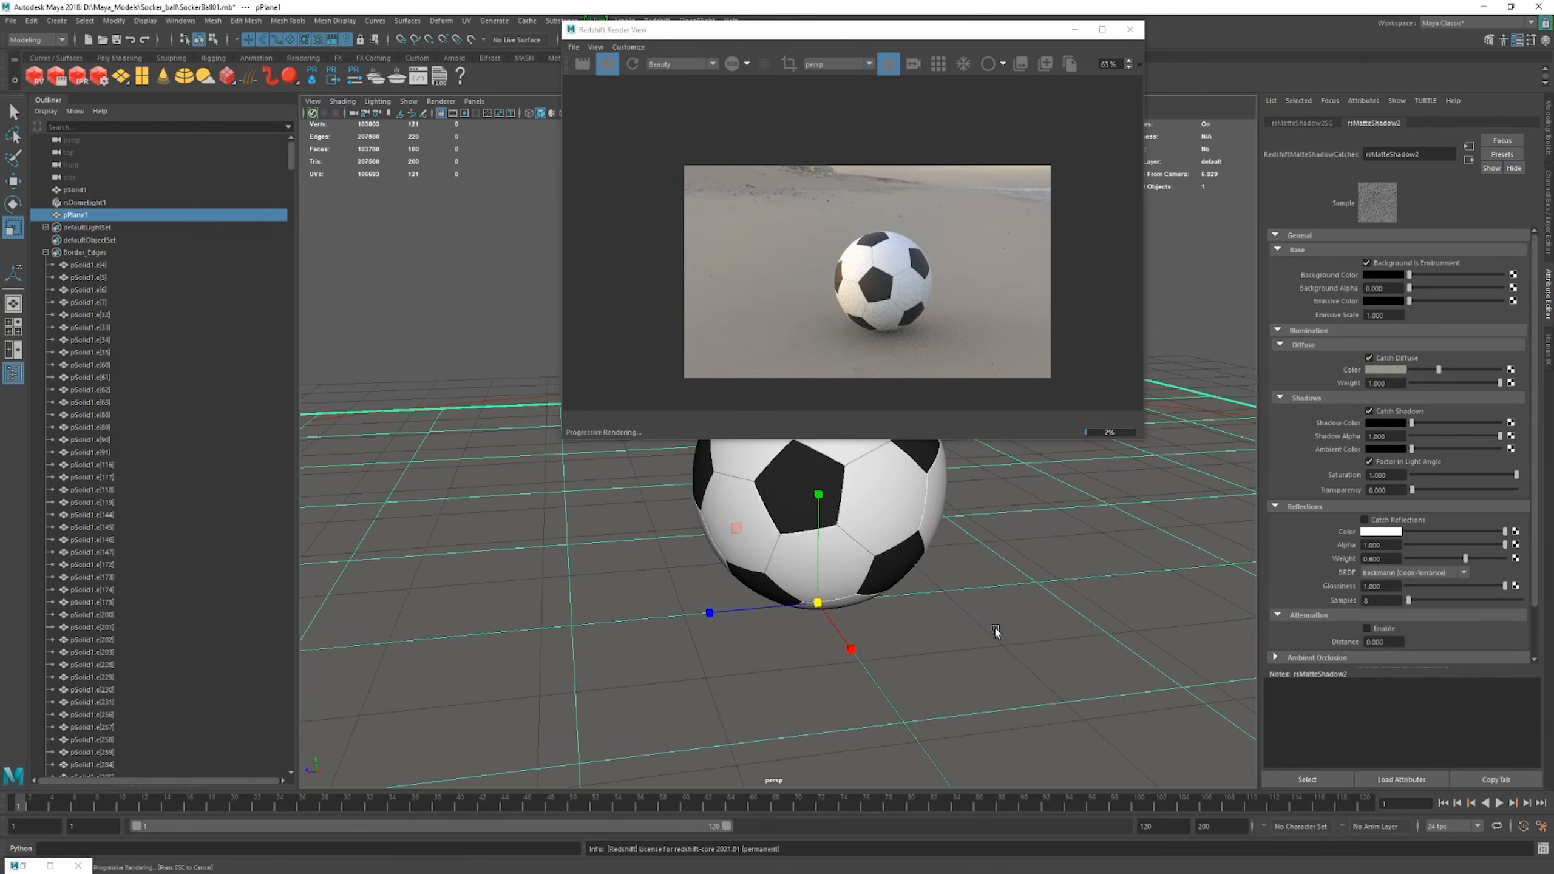
middle_click_drag(996, 629, 943, 593, "alt")
scroll(953, 631, "up", 2)
scroll(963, 641, "down", 1)
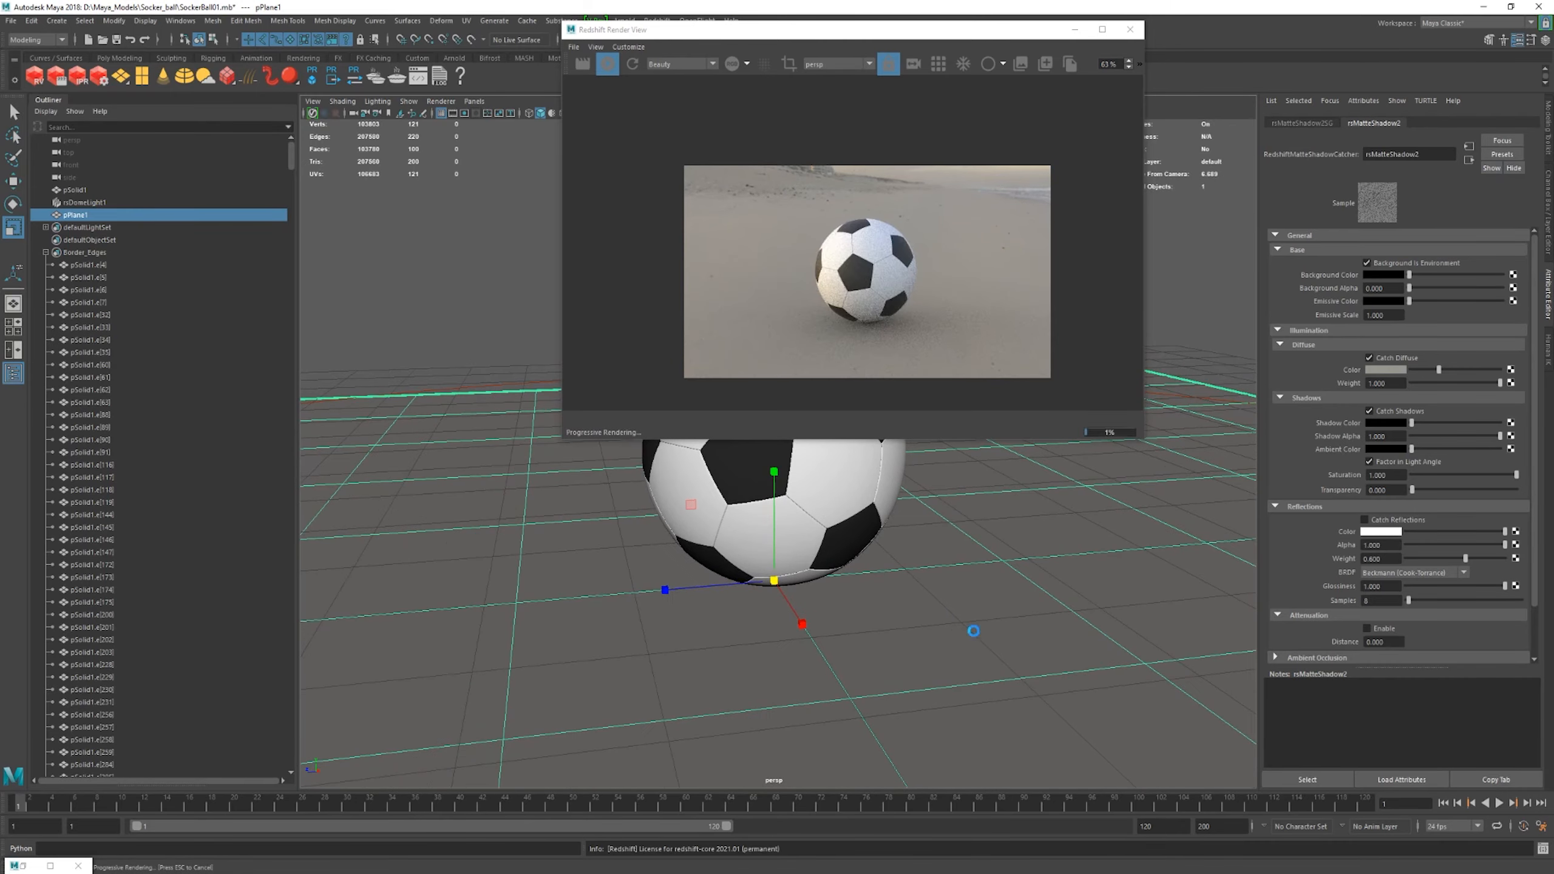
left_click_drag(974, 631, 1014, 665, "alt")
scroll(959, 653, "down", 3)
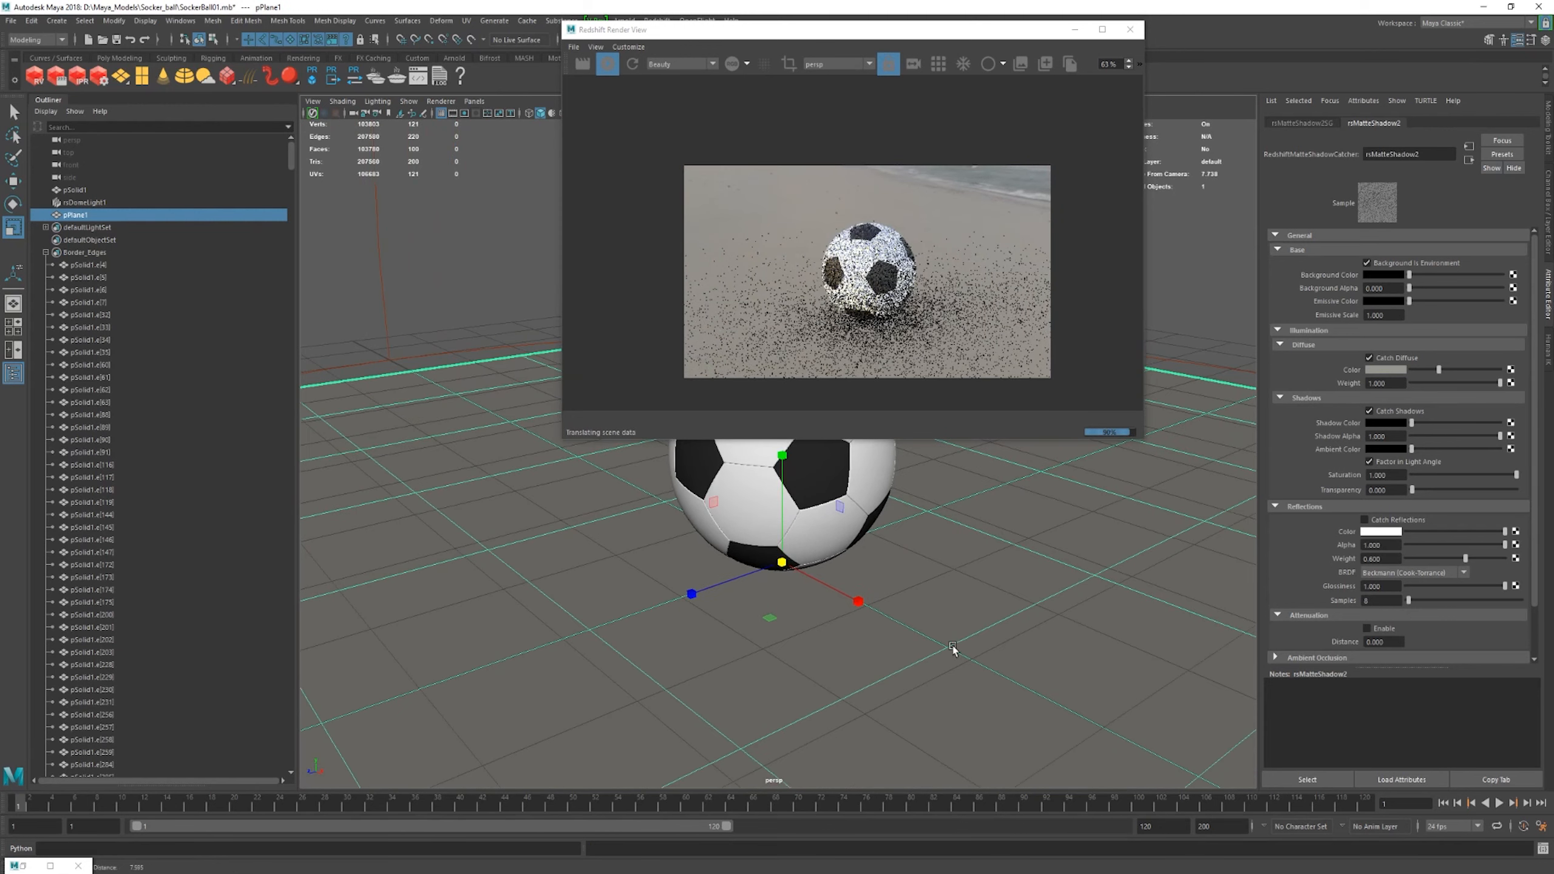
scroll(948, 646, "down", 2)
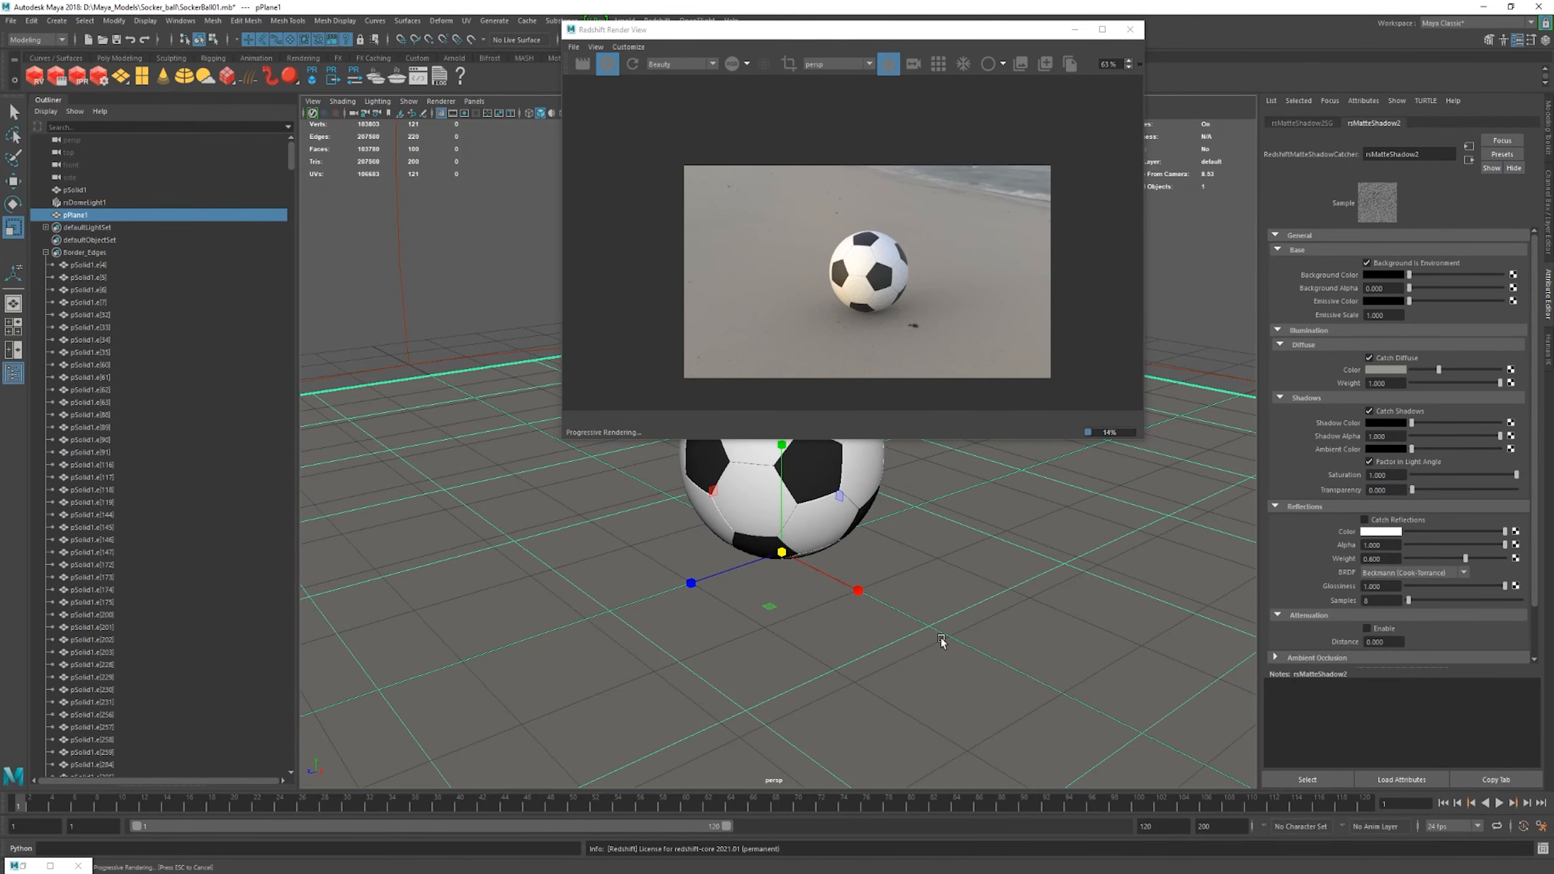